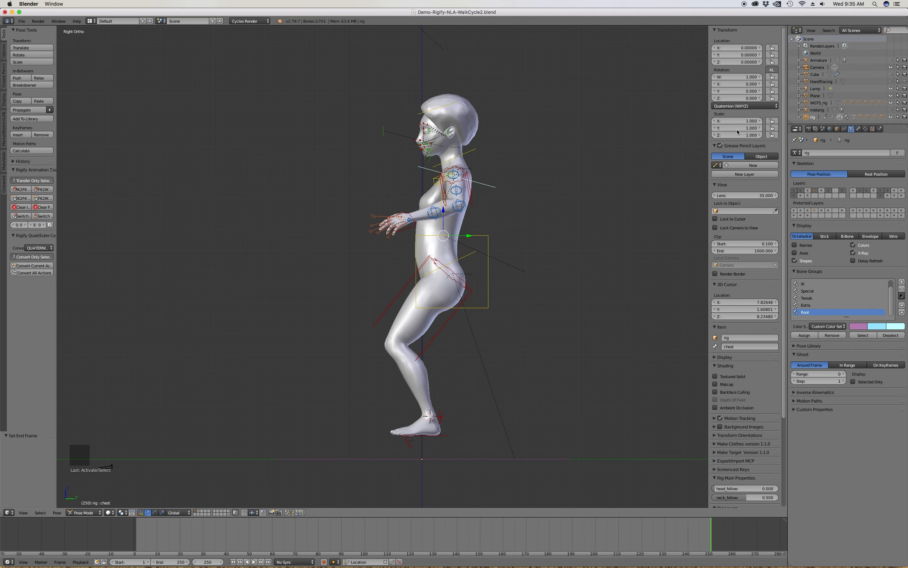
# Clear the bone selection and circle-select both foot IK controls in wireframe display.
pyautogui.press('a')
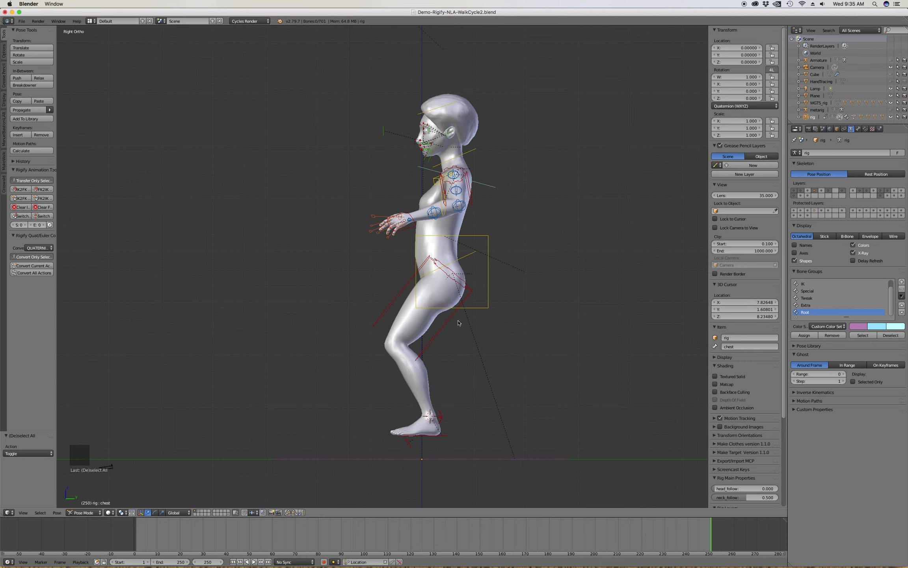
pyautogui.press('z')
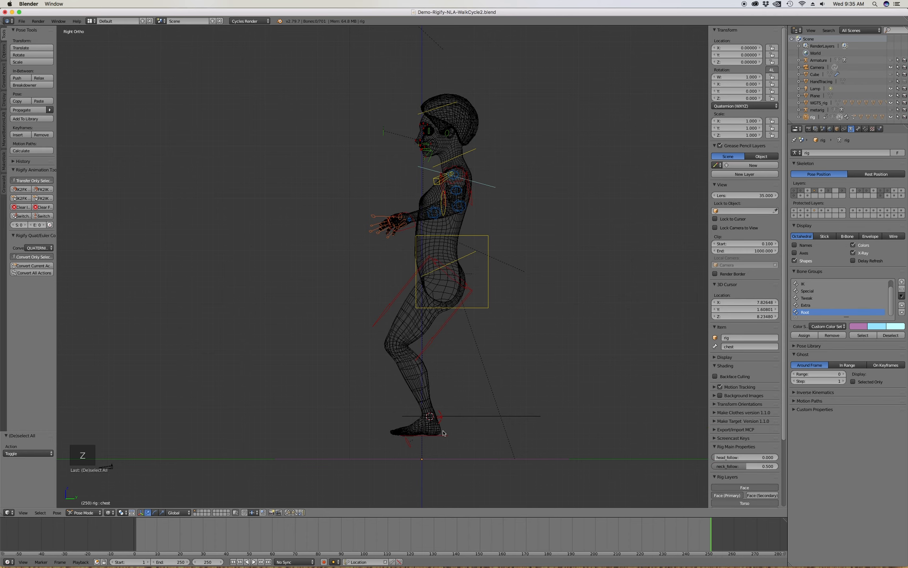
pyautogui.press('a')
pyautogui.press('a')
pyautogui.press('c')
pyautogui.click(448, 435)
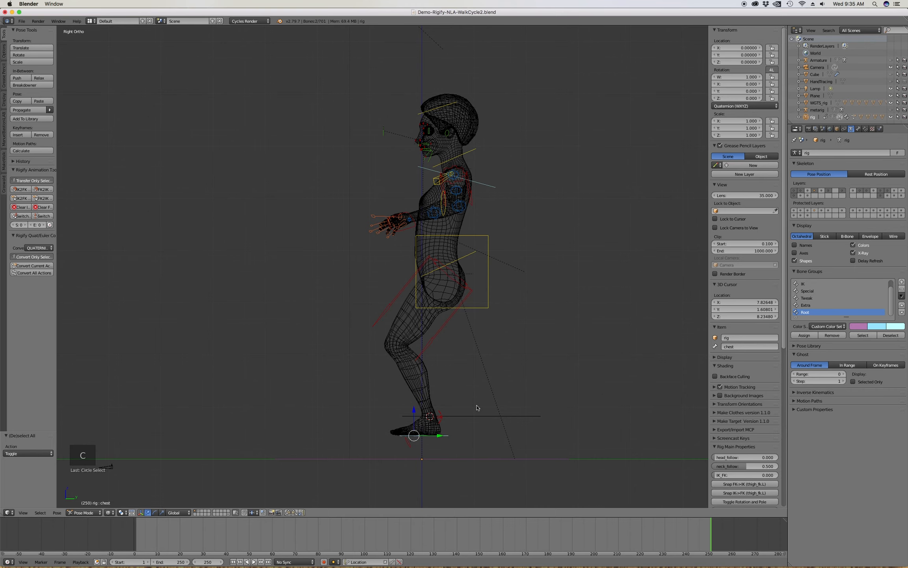
pyautogui.moveTo(478, 409); pyautogui.dragTo(441, 425, button='middle')
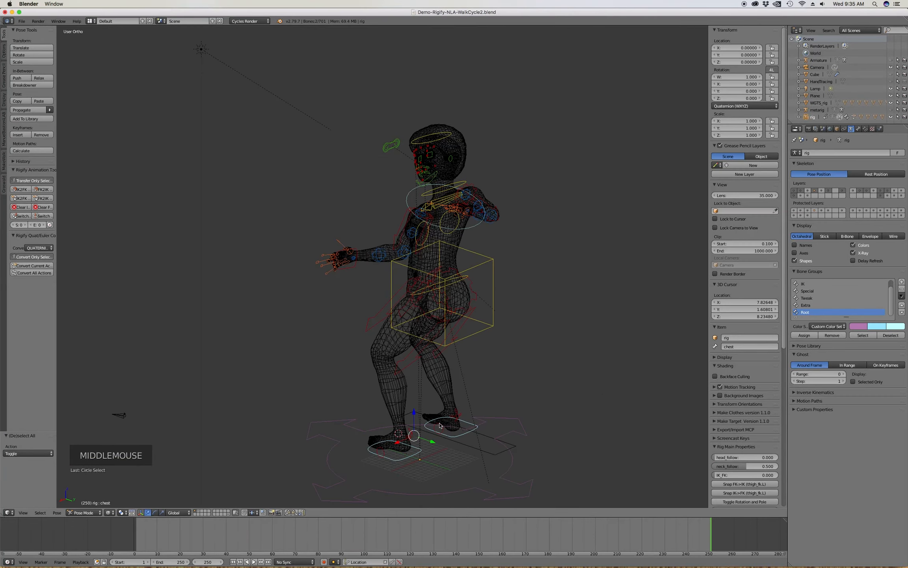
# Move both foot controls down about 4.5 and back about 2.3 to the ground line in side view, and restore solid shading.
pyautogui.press('KP_3')
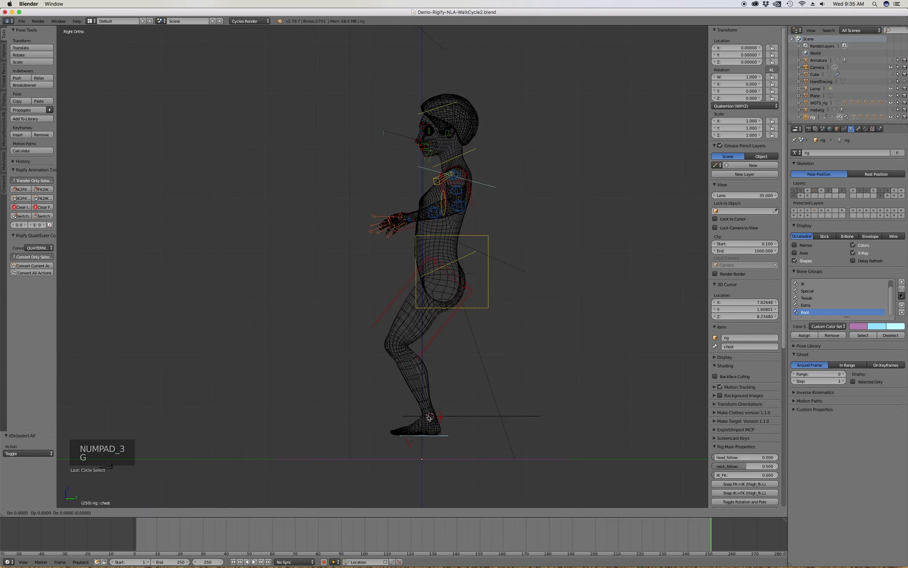
pyautogui.press('g')
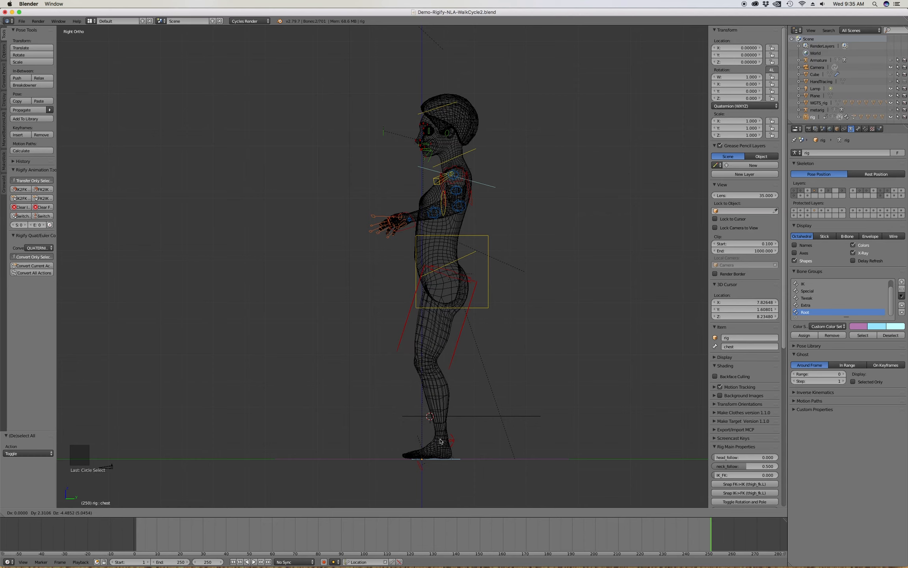
pyautogui.click(440, 441)
pyautogui.press('z')
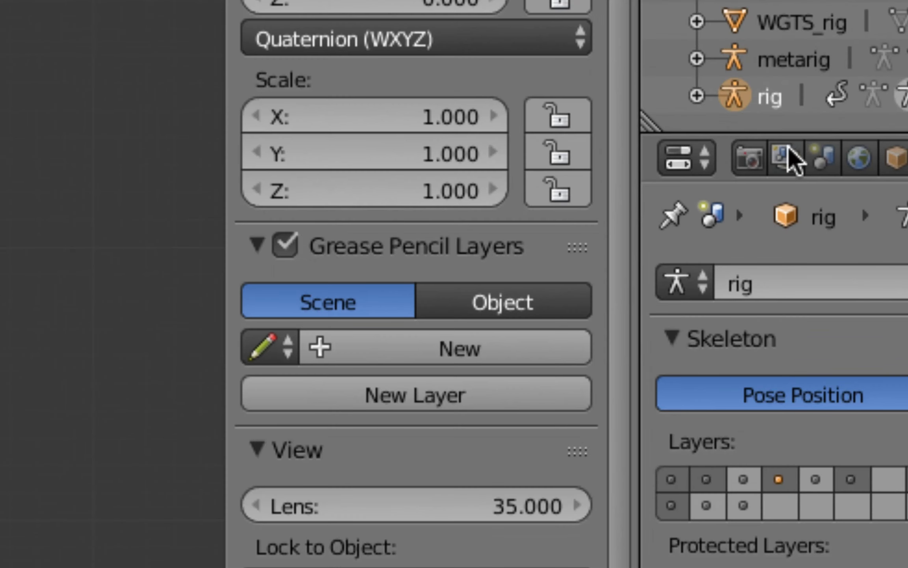
# Show the render settings, go to frame 30 and make it the animation's end frame.
pyautogui.click(751, 157)
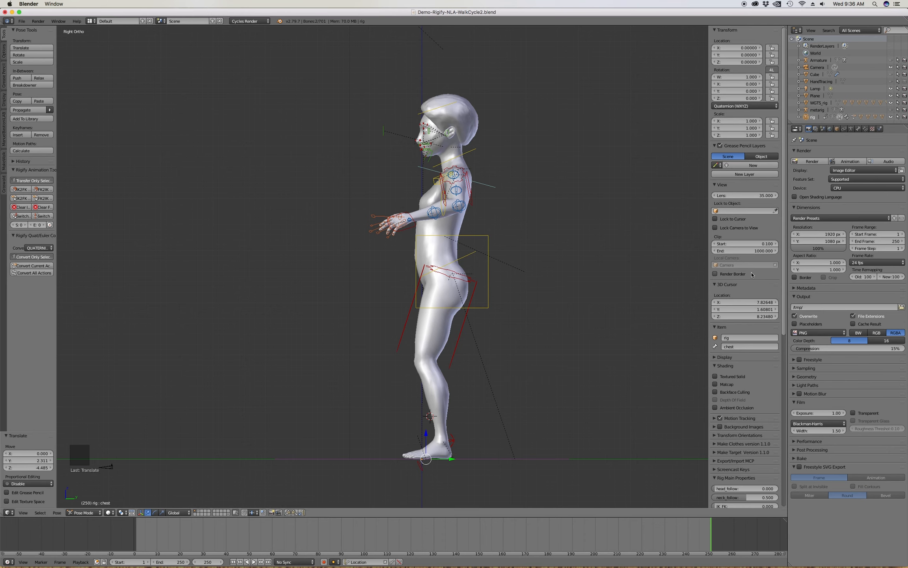
pyautogui.rightClick(204, 534)
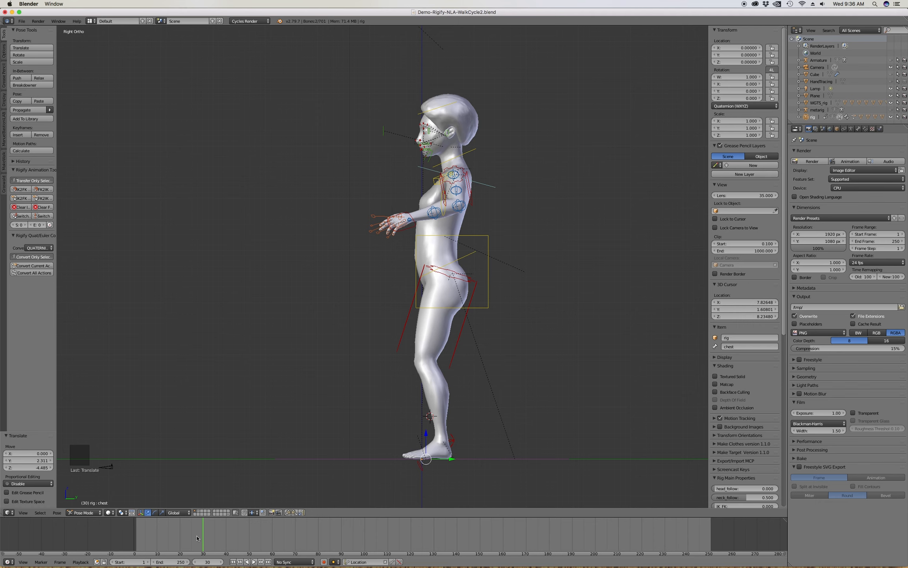
pyautogui.press('e')
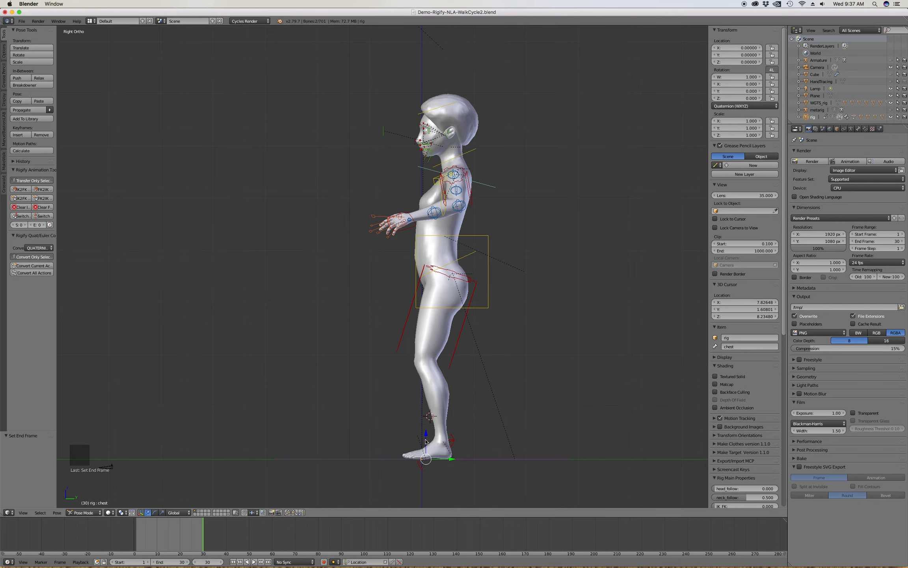
# Move the left foot IK control about 12.6 units forward along the ground in side view.
pyautogui.moveTo(427, 442); pyautogui.dragTo(466, 473, button='middle')
pyautogui.click(453, 467)
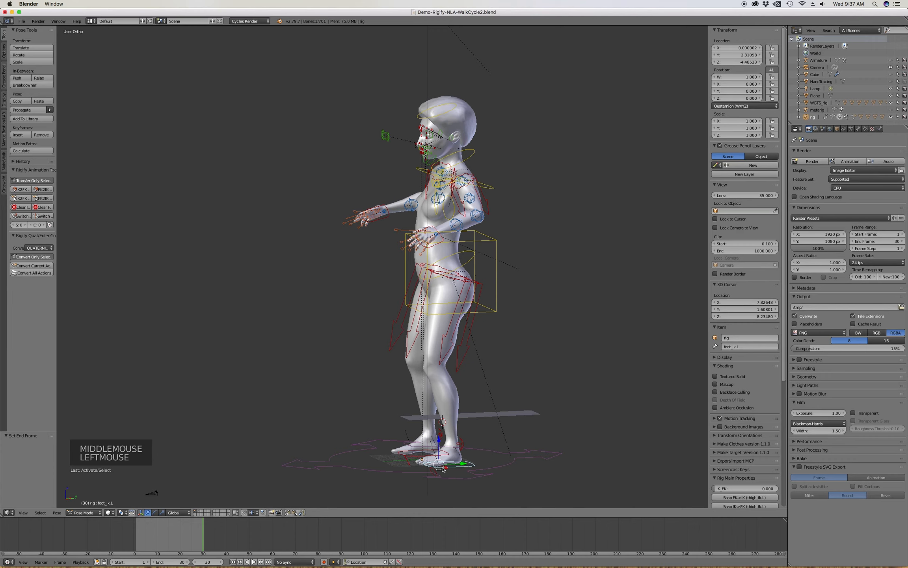
pyautogui.scroll(5, 443, 472)
pyautogui.scroll(1, 443, 473)
pyautogui.scroll(-7, 434, 454)
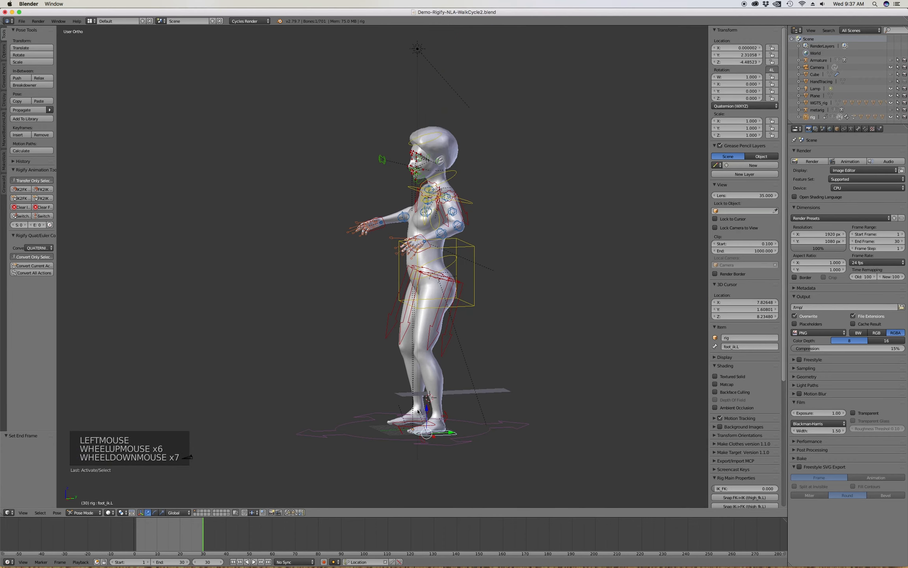
pyautogui.press('KP_3')
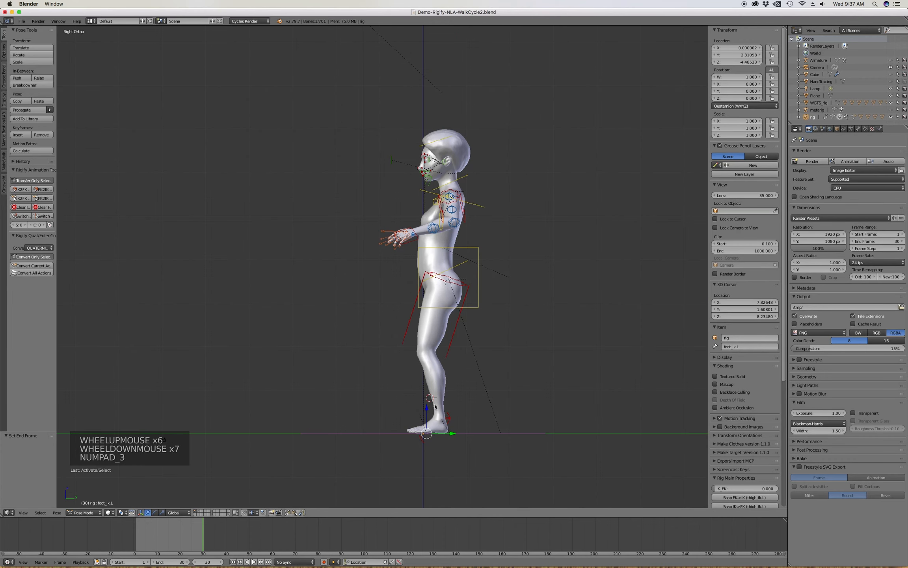
pyautogui.scroll(3, 444, 405)
pyautogui.scroll(-3, 444, 405)
pyautogui.scroll(1, 434, 406)
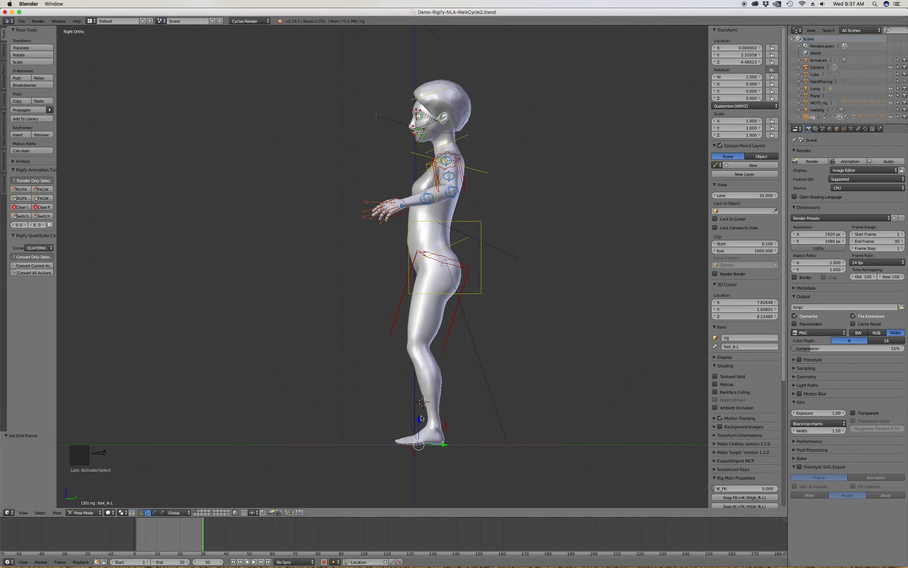
pyautogui.press('g')
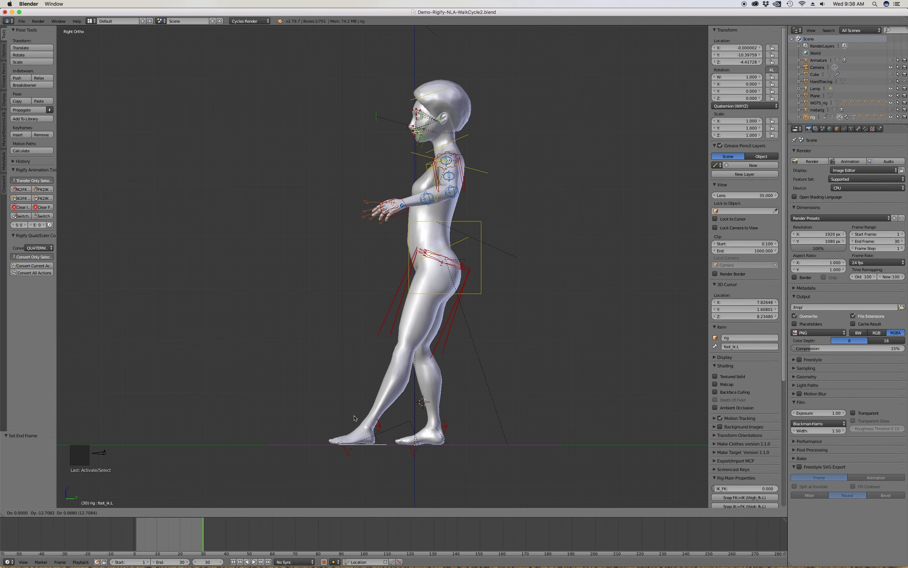
pyautogui.click(355, 418)
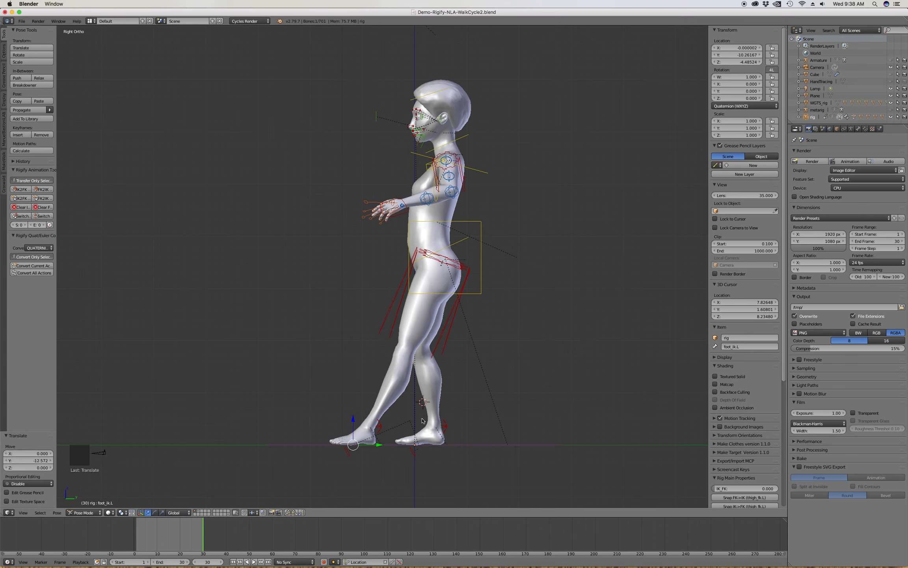
# Move the right foot IK control about 9.7 units backward along the ground in side view.
pyautogui.moveTo(433, 440); pyautogui.dragTo(431, 437, button='middle')
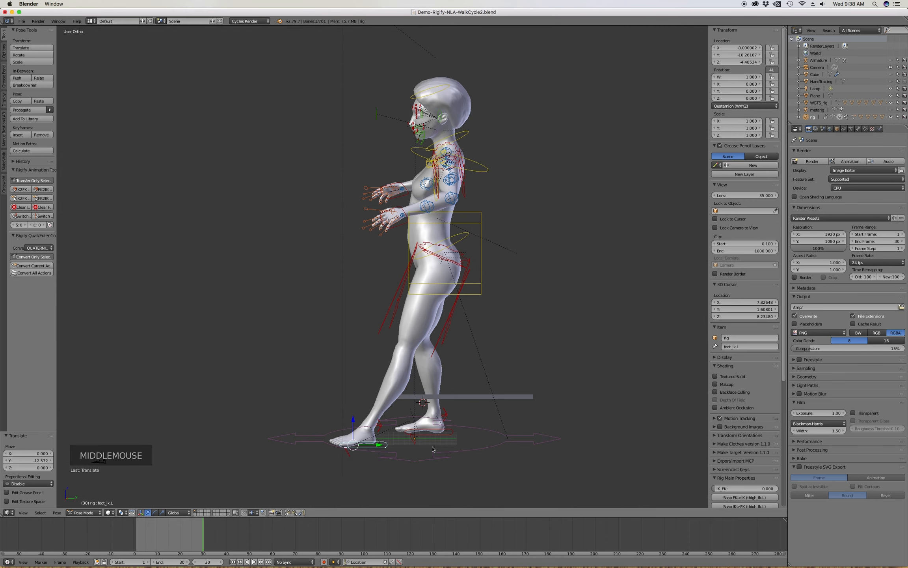
pyautogui.click(429, 436)
pyautogui.press('KP_3')
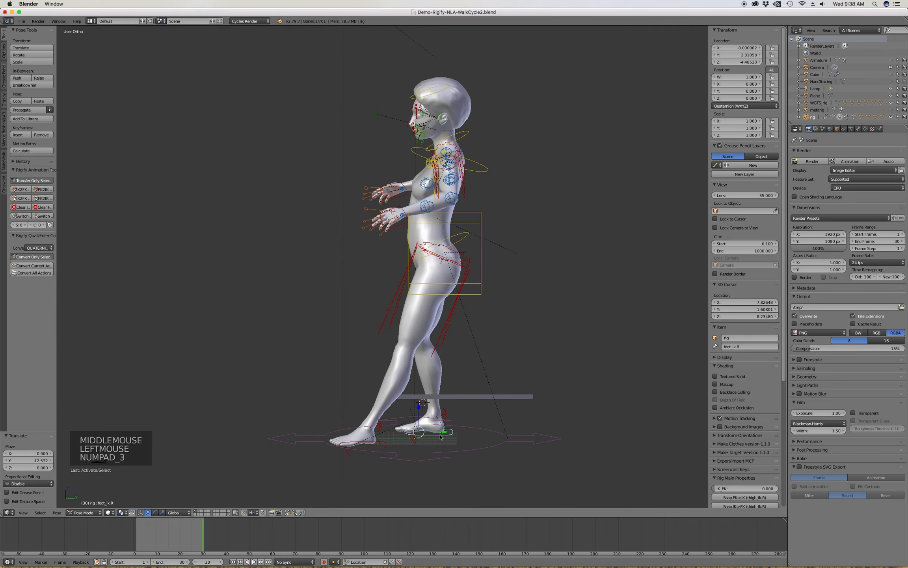
pyautogui.press('g')
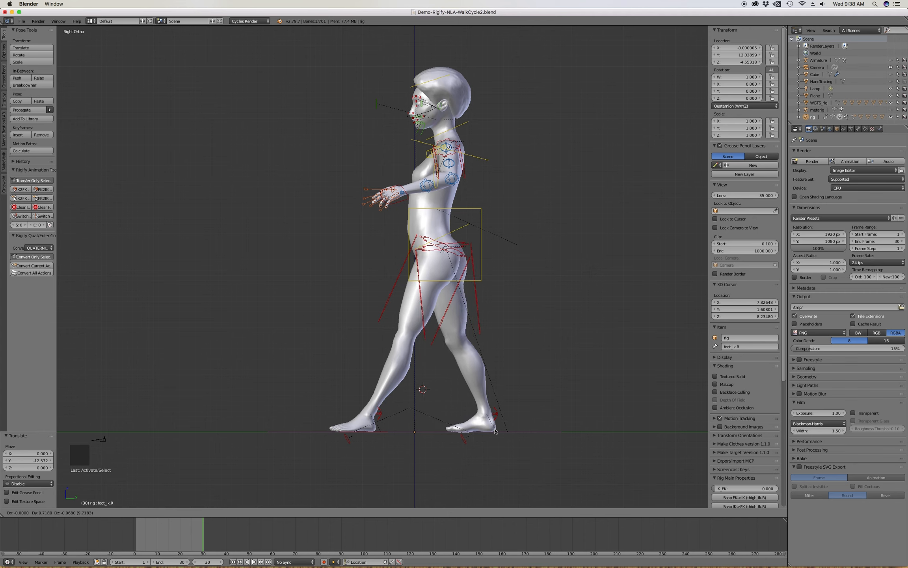
pyautogui.click(496, 431)
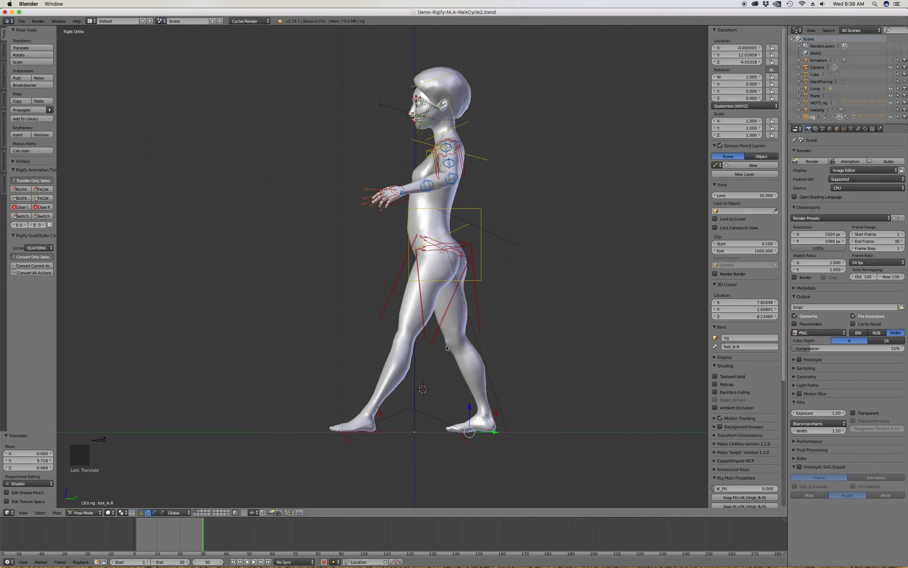
# Lower the torso control about 1.9 units and shift it about 0.6 forward so the knees bend.
pyautogui.click(481, 278)
pyautogui.press('g')
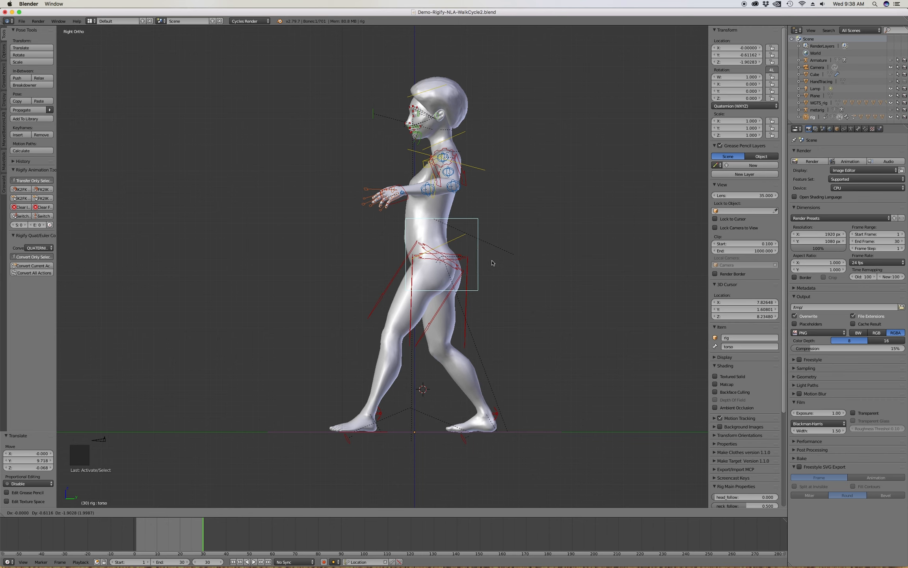
pyautogui.click(492, 262)
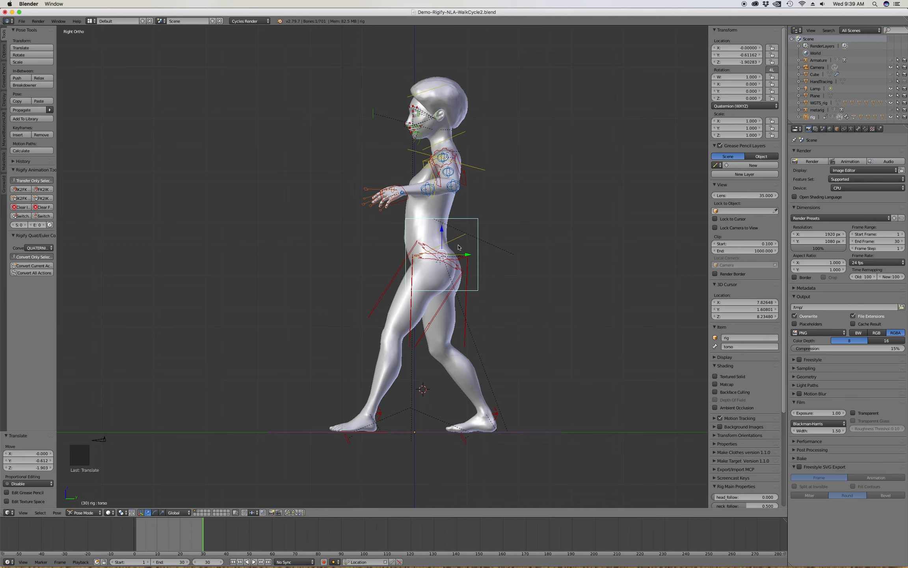
pyautogui.press('r')
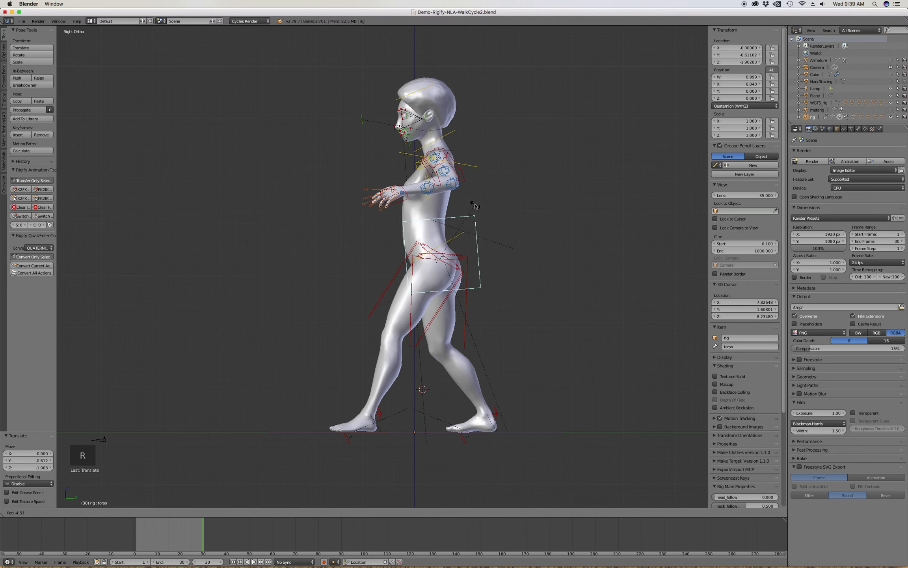
pyautogui.rightClick(466, 231)
# Rotate the hips control about 11.7° in side view and show the armature properties.
pyautogui.click(465, 235)
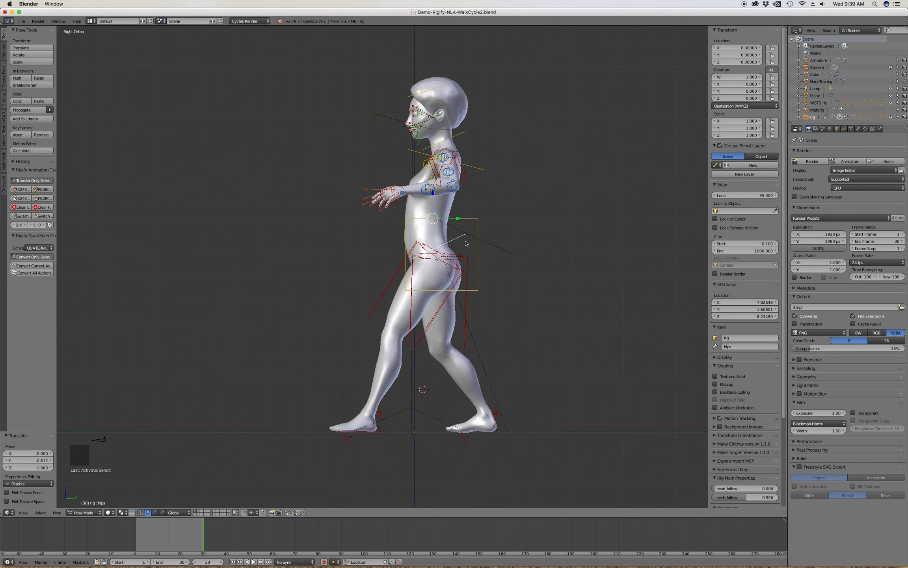
pyautogui.click(858, 130)
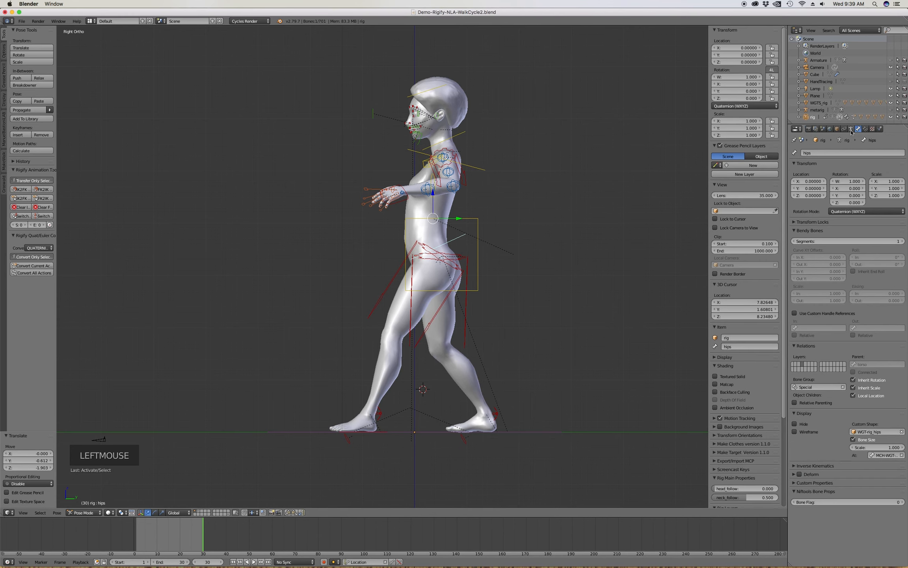
pyautogui.click(851, 130)
pyautogui.press('r')
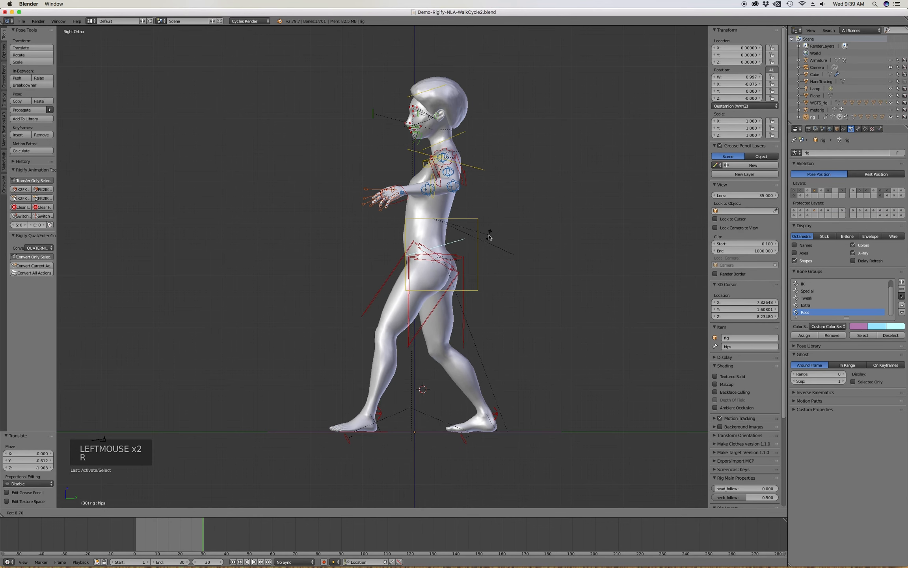
pyautogui.click(489, 237)
pyautogui.press('g')
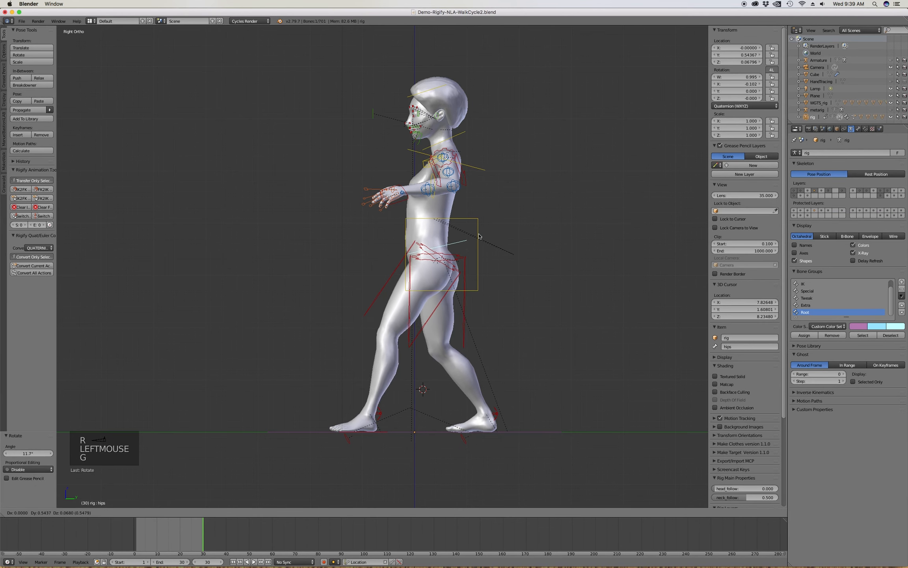
pyautogui.rightClick(476, 237)
# Shift the torso control about 0.27 backward and about 0.14 down.
pyautogui.click(479, 241)
pyautogui.press('g')
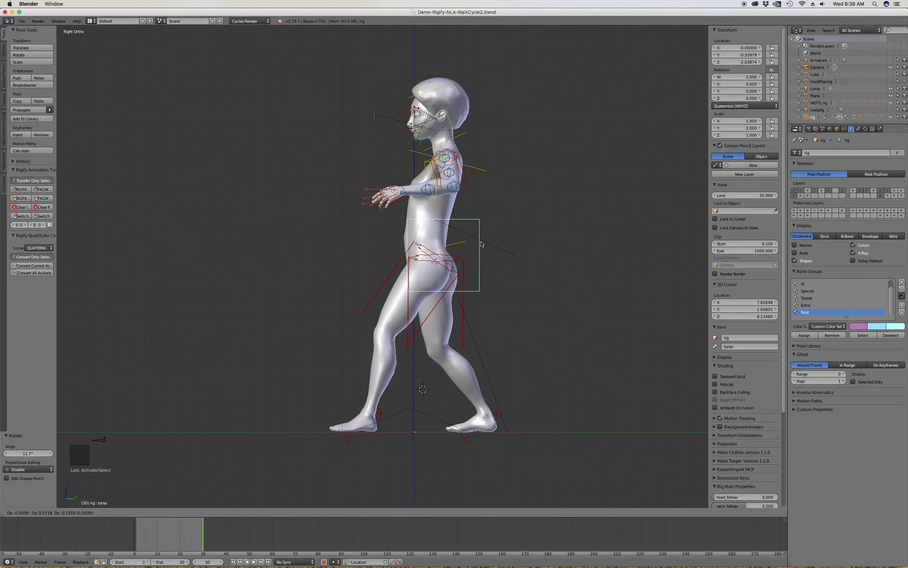
pyautogui.click(481, 244)
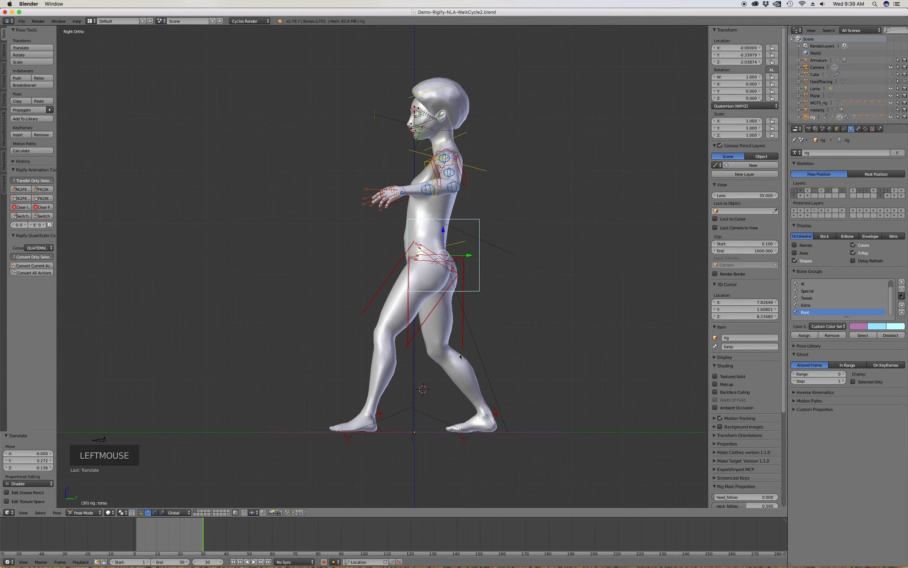
# Rotate the left heel IK control about 21.5° to lift the front foot's toes.
pyautogui.click(381, 412)
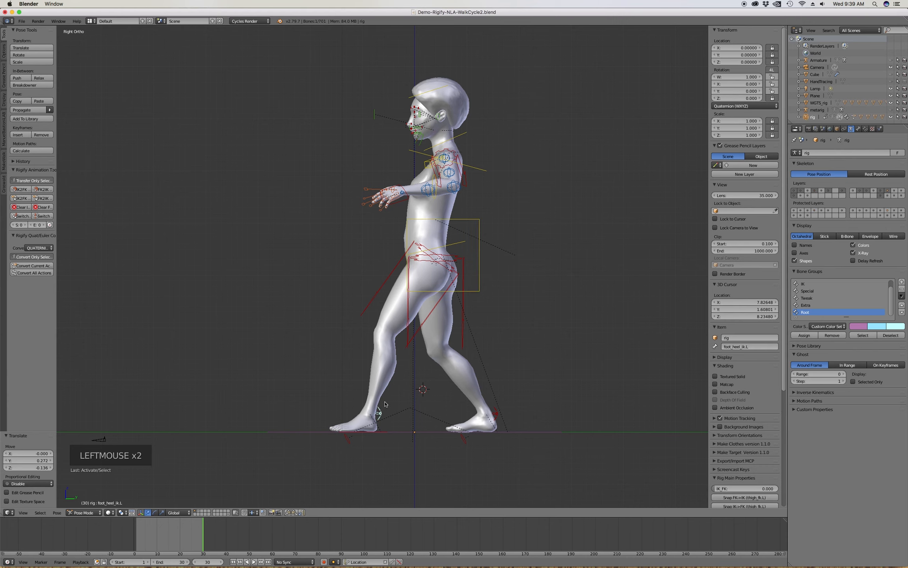
pyautogui.press('r')
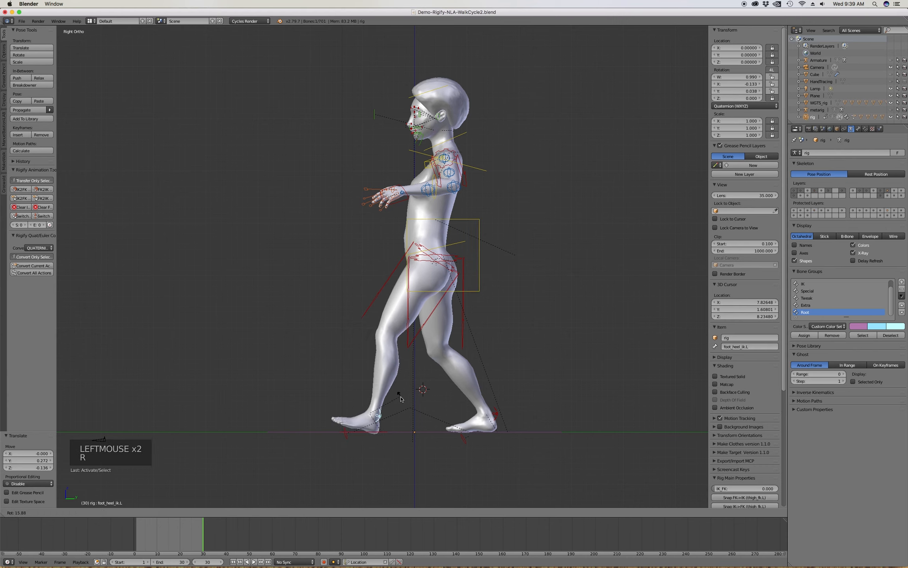
pyautogui.press('Escape')
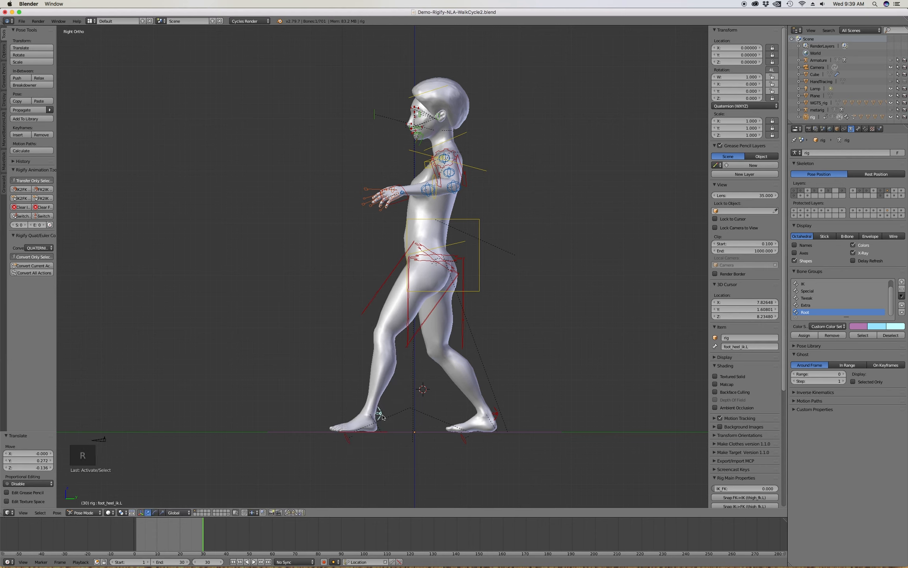
pyautogui.press('r')
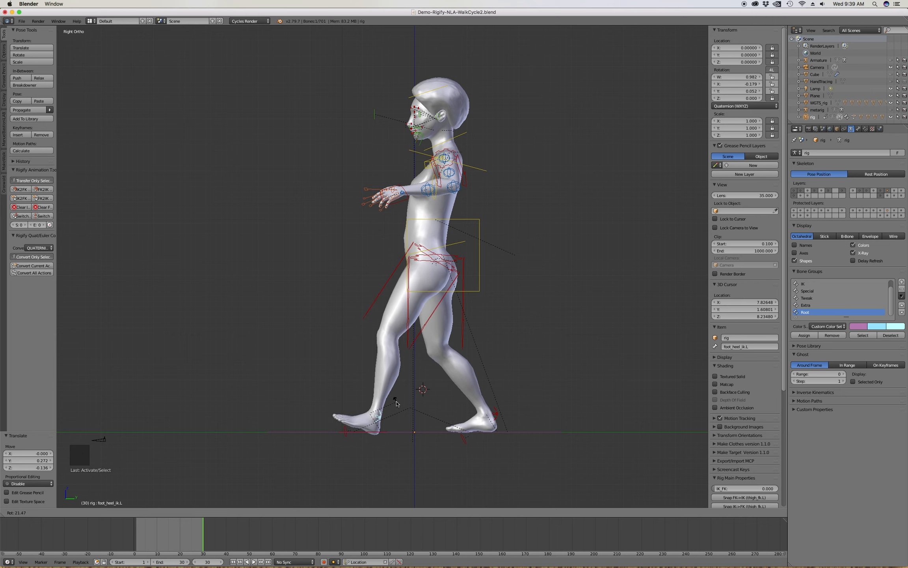
pyautogui.click(396, 403)
# Raise the left foot IK control about 0.68 along Z, and reposition it about 0.34 forward and 0.2 down.
pyautogui.click(385, 432)
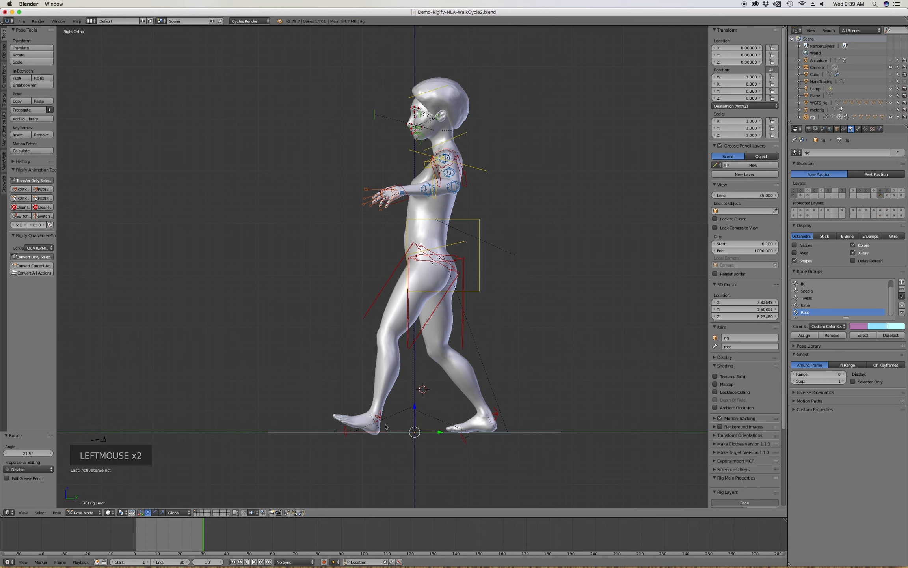
pyautogui.click(382, 431)
pyautogui.press('g')
pyautogui.press('z')
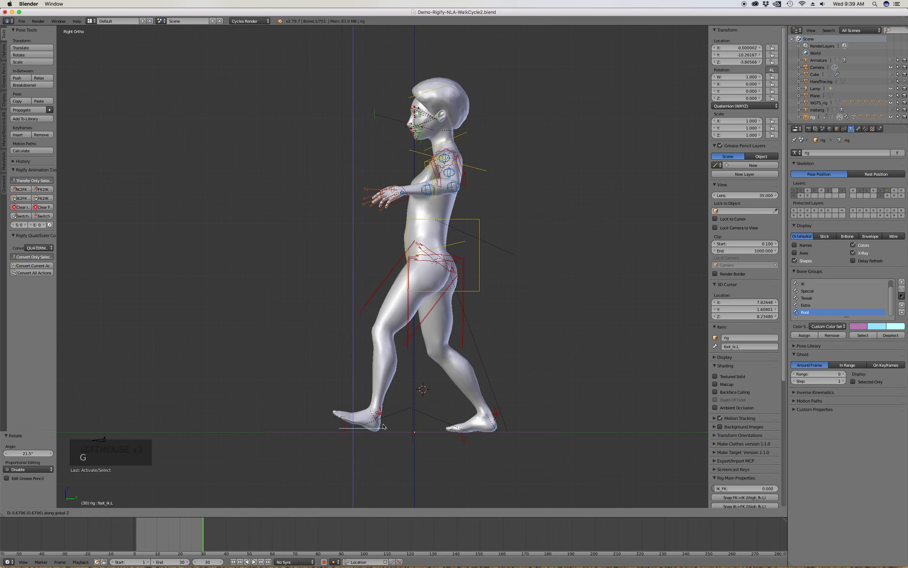
pyautogui.click(383, 426)
pyautogui.press('g')
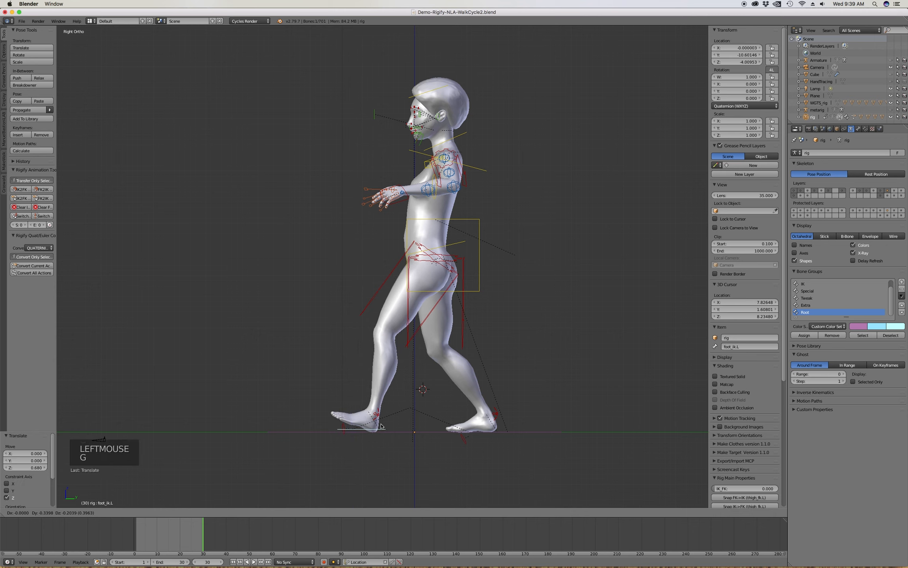
pyautogui.click(381, 425)
# Rotate the right heel IK control about -17.6° in side view to lift the back foot's heel.
pyautogui.click(492, 415)
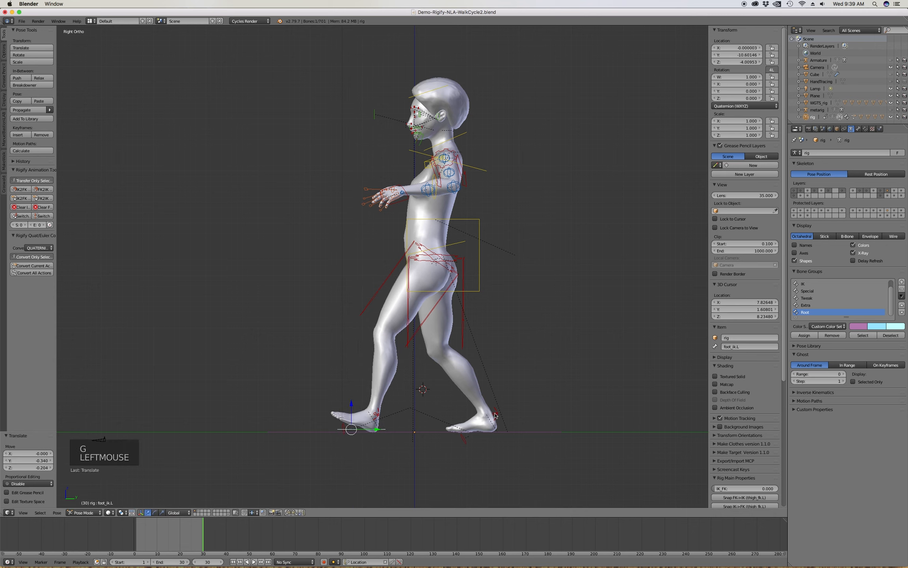
pyautogui.click(496, 414)
pyautogui.press('r')
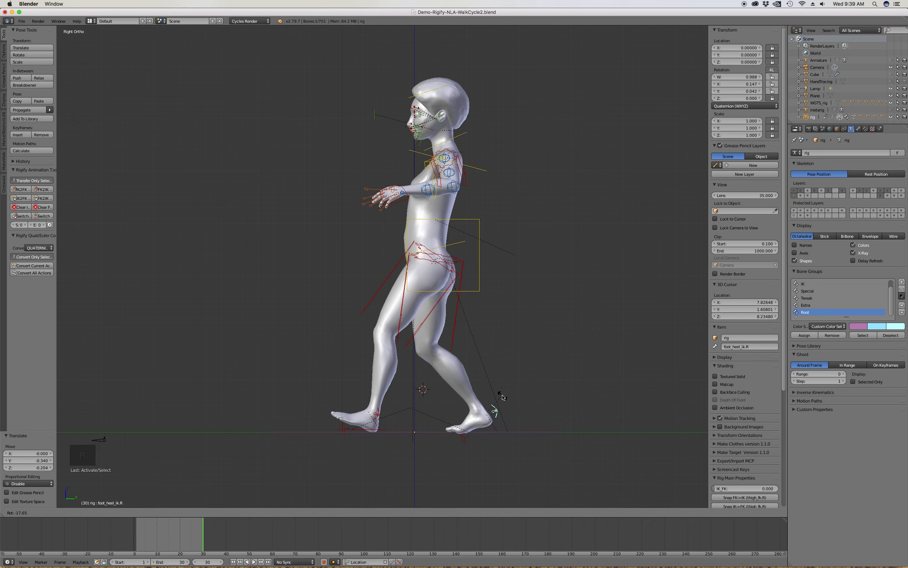
pyautogui.click(502, 398)
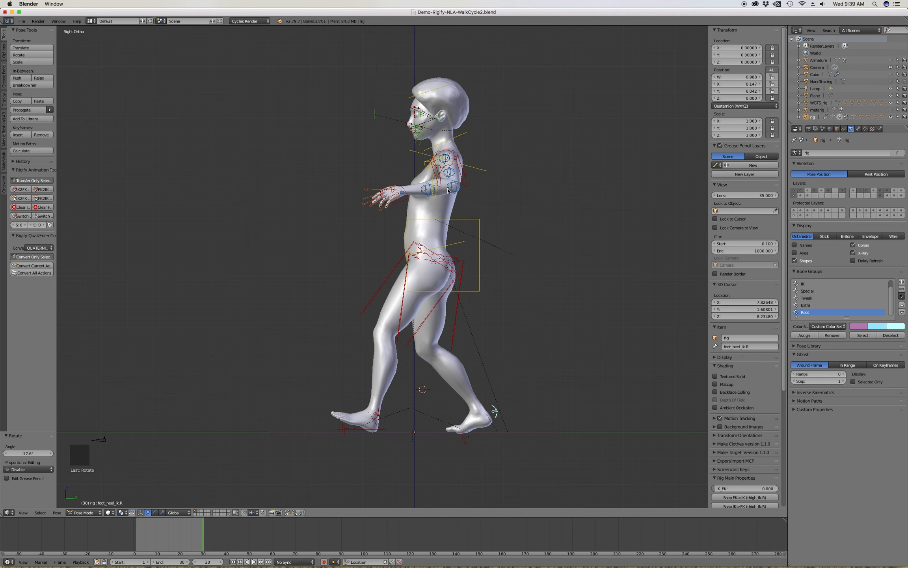
# Move the right foot IK control about 1.56 backward to lengthen the stride.
pyautogui.click(477, 433)
pyautogui.click(482, 434)
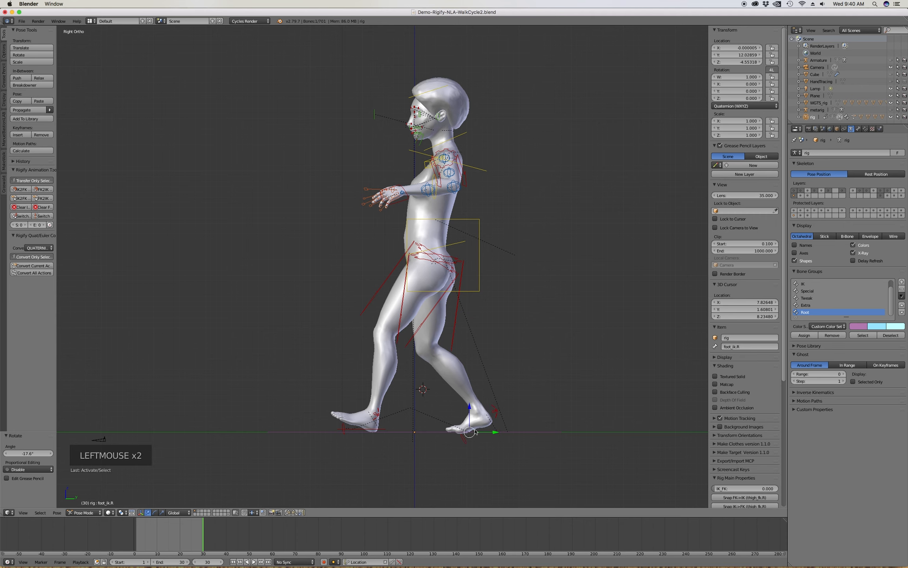
pyautogui.press('g')
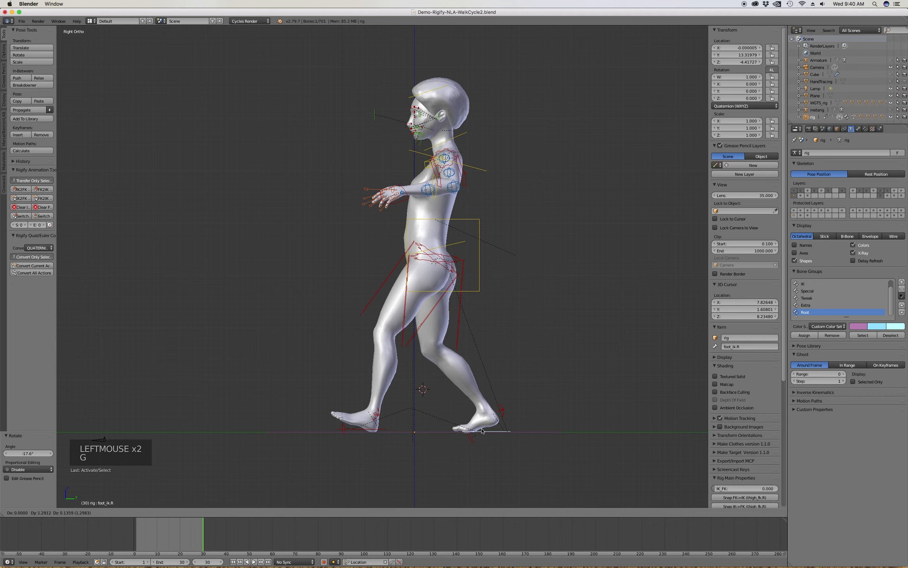
pyautogui.click(490, 385)
# Rotate the hips control about 2.9° and tilt the chest control forward about 9.75° in side view.
pyautogui.click(459, 240)
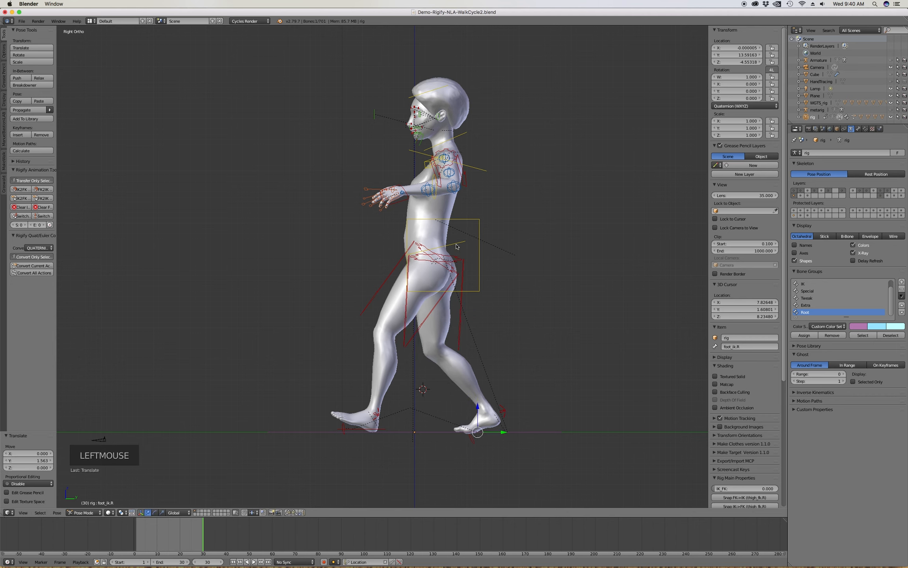
pyautogui.click(458, 243)
pyautogui.press('r')
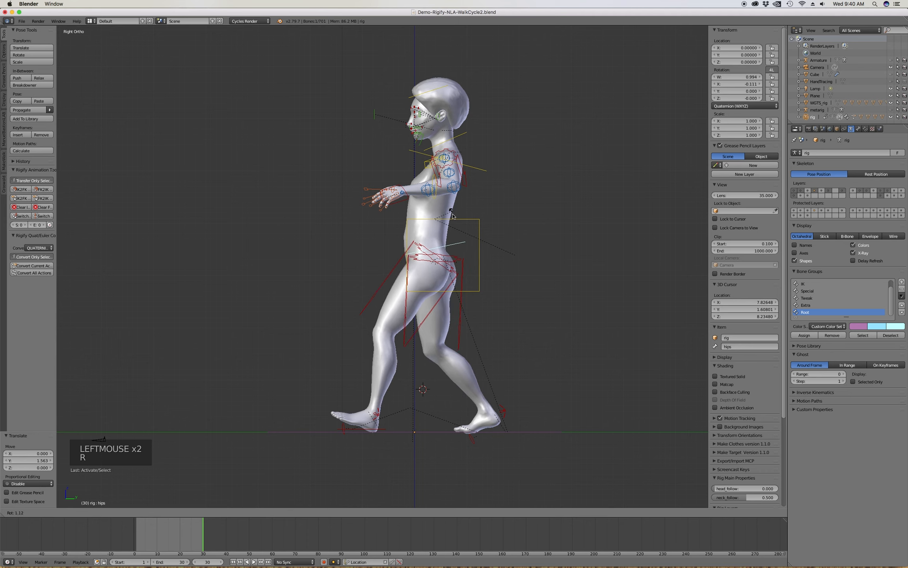
pyautogui.click(469, 174)
pyautogui.doubleClick(474, 164)
pyautogui.press('r')
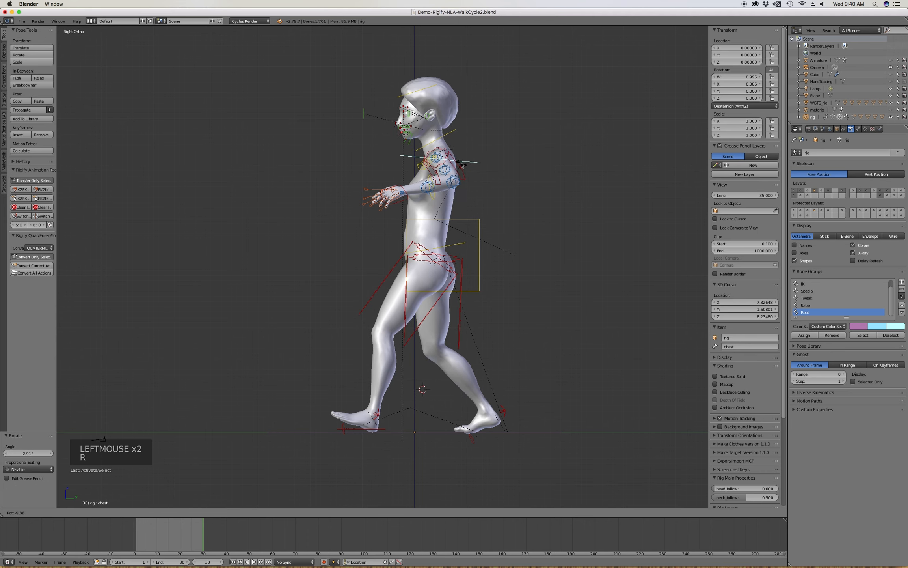
pyautogui.click(463, 167)
# Lean the torso control forward about 5.7° and rotate the hips control about -3.1° to compensate.
pyautogui.doubleClick(474, 224)
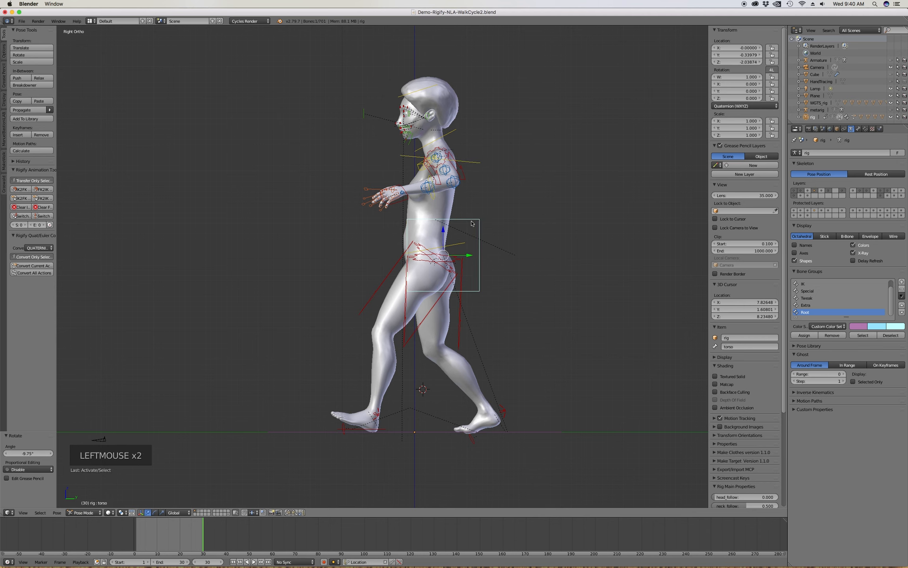
pyautogui.press('r')
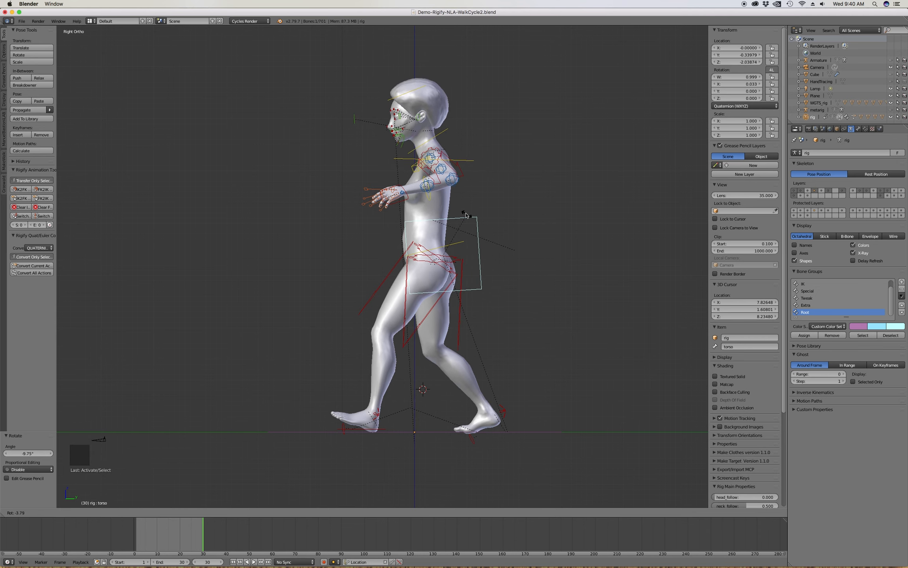
pyautogui.click(466, 227)
pyautogui.click(459, 239)
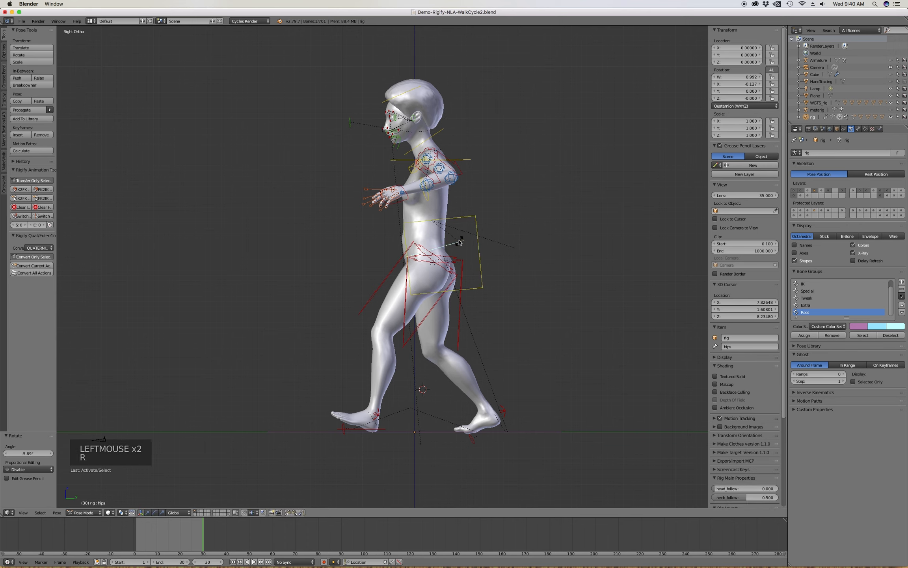
pyautogui.press('r')
pyautogui.click(447, 232)
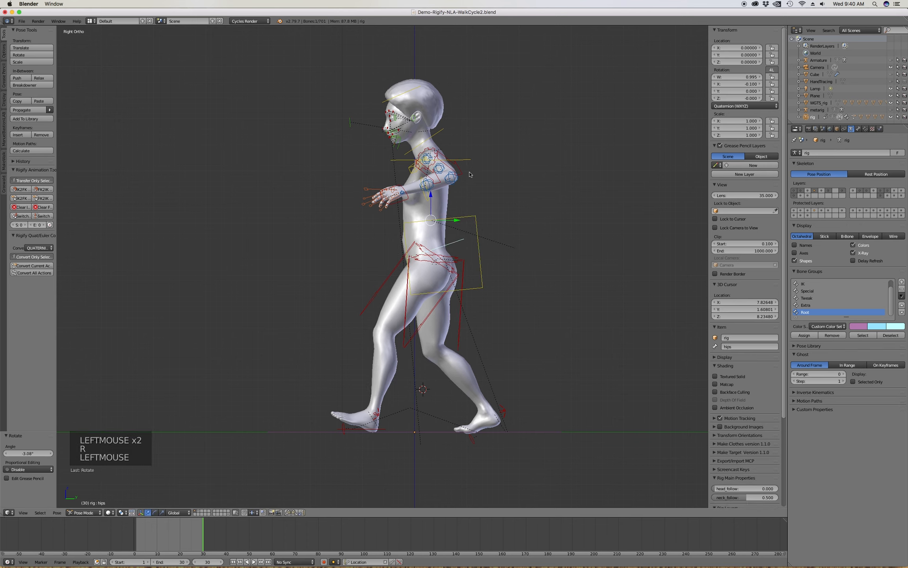
# Review the torso, hips and chest controls and the chest control's bone properties.
pyautogui.click(430, 202)
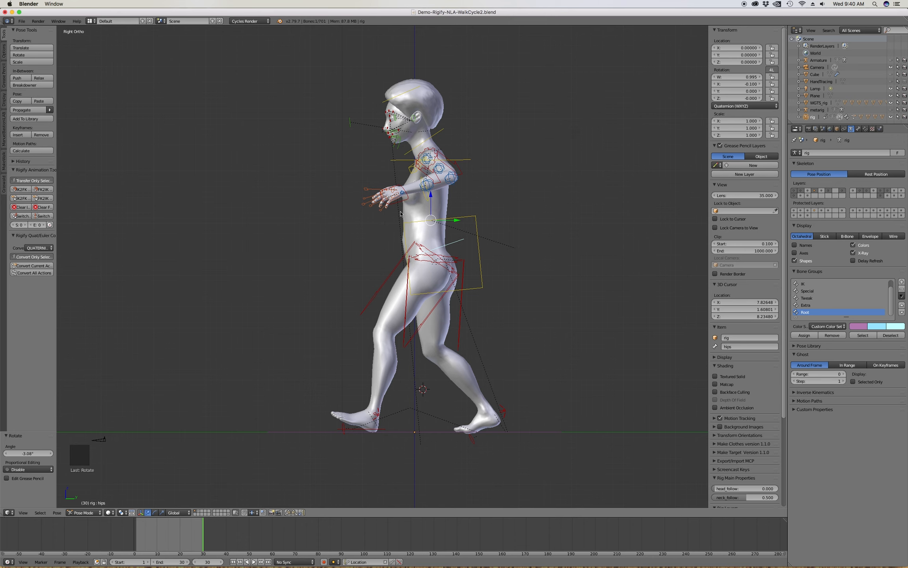
pyautogui.click(482, 256)
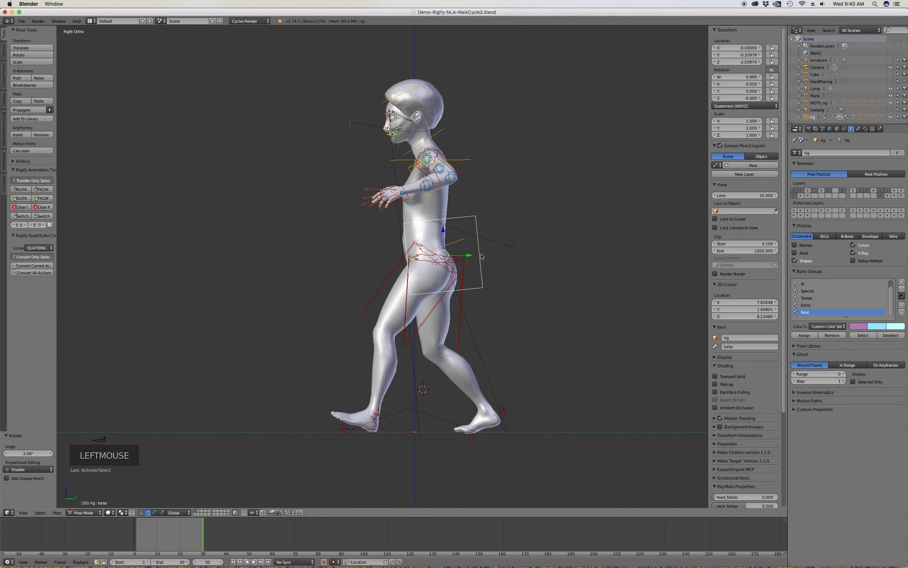
pyautogui.click(462, 241)
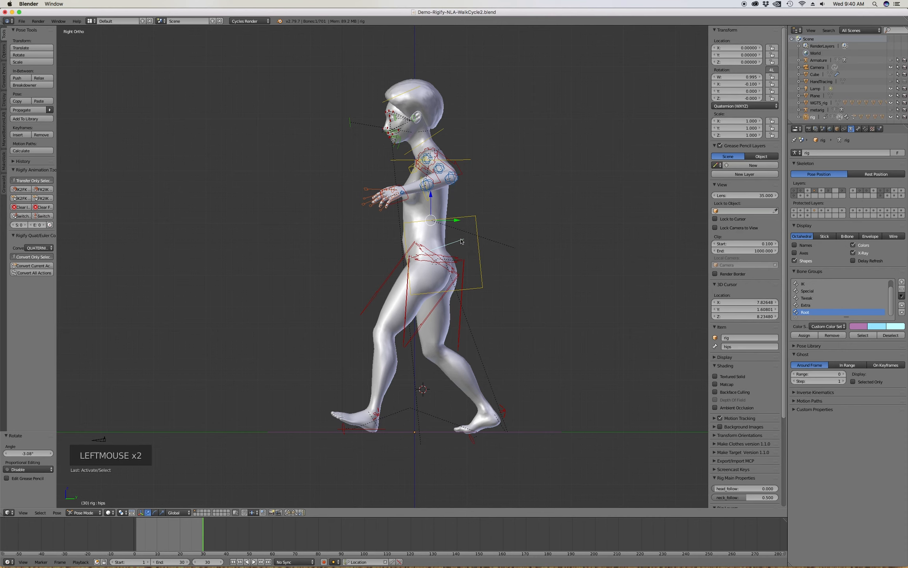
pyautogui.click(465, 161)
pyautogui.click(859, 129)
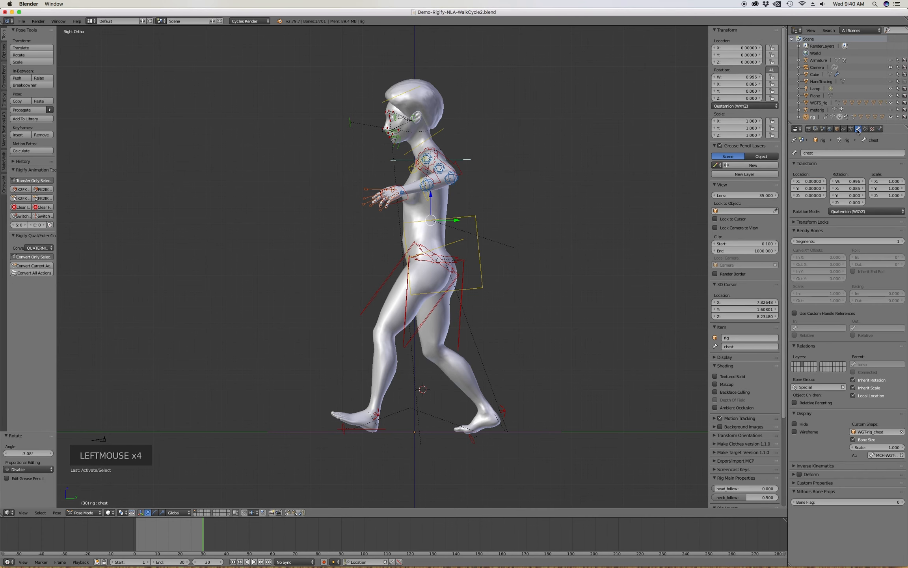
pyautogui.click(851, 128)
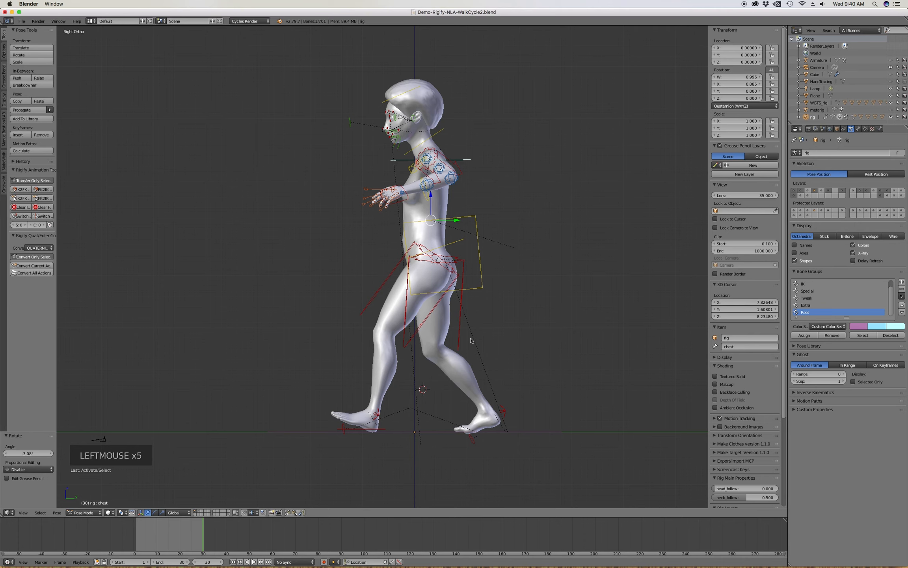
# Examine the foot and heel IK controls of both legs from an angled view and in side view.
pyautogui.click(381, 430)
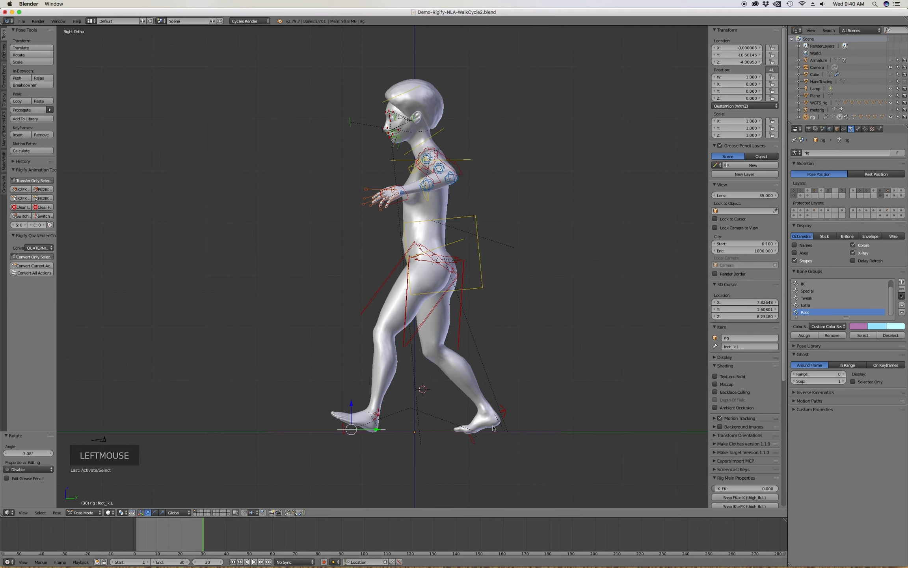
pyautogui.click(497, 433)
pyautogui.click(497, 434)
pyautogui.moveTo(508, 409); pyautogui.dragTo(507, 419, button='middle')
pyautogui.click(383, 437)
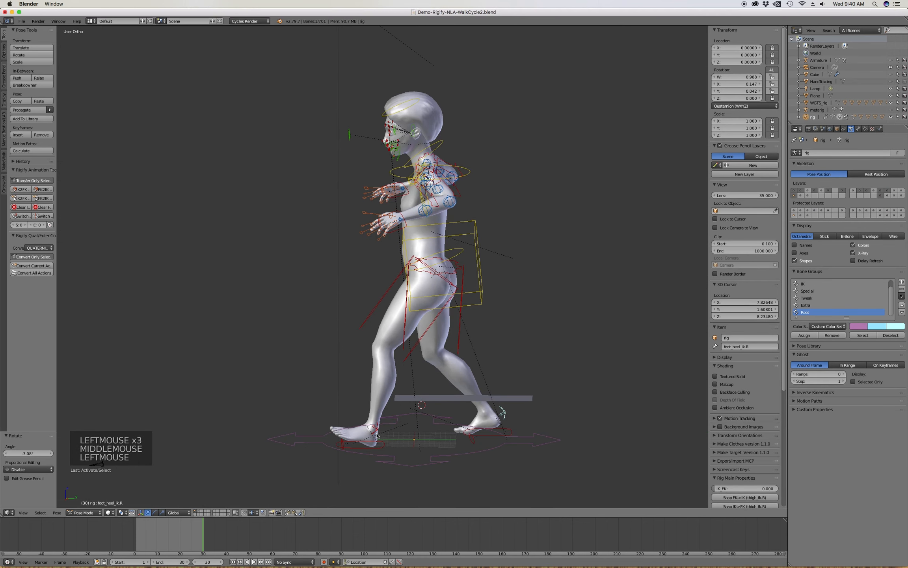
pyautogui.click(375, 432)
pyautogui.scroll(-1, 437, 364)
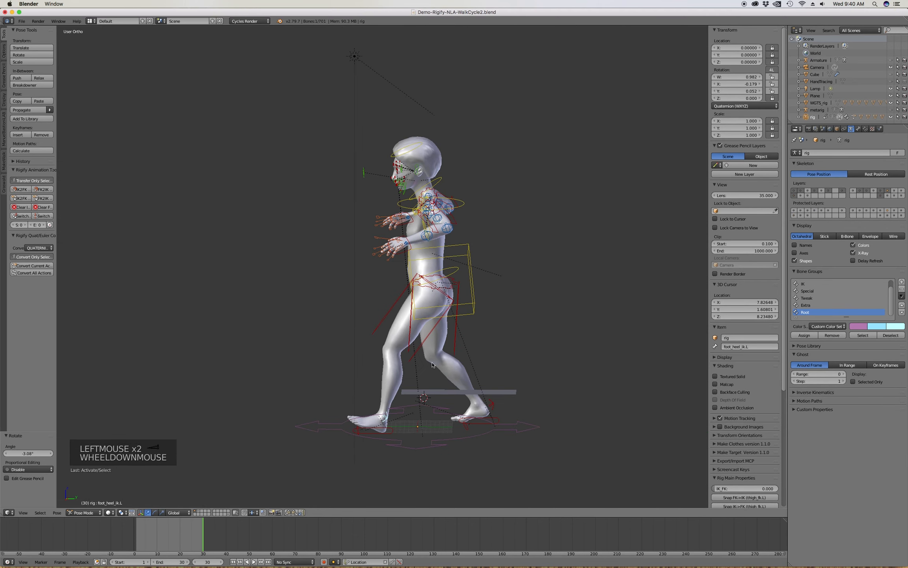
pyautogui.scroll(2, 414, 370)
pyautogui.press('KP_3')
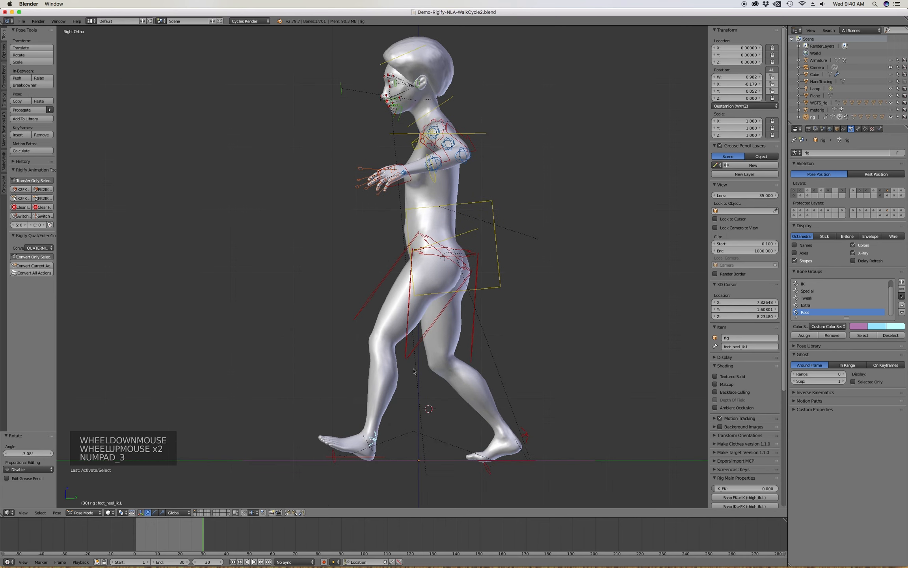
pyautogui.scroll(-1, 371, 375)
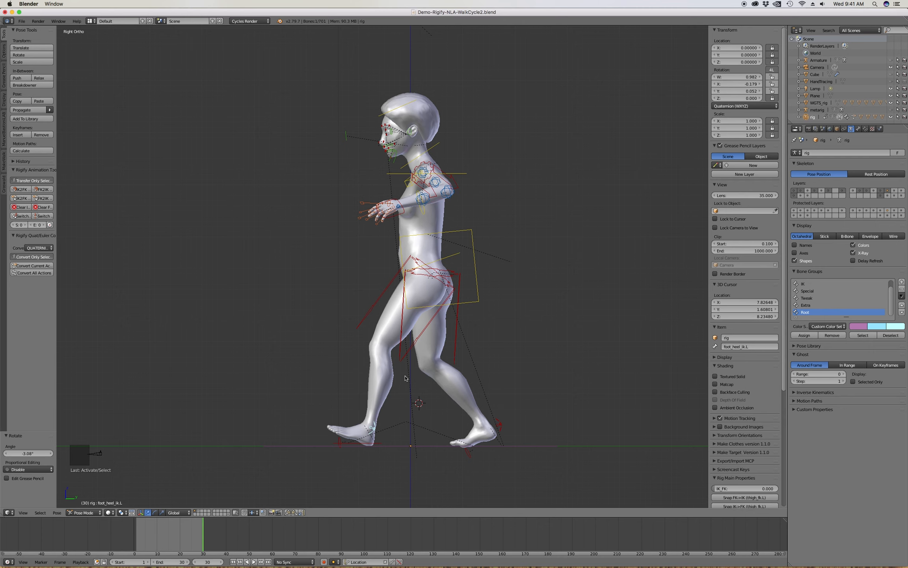
# Move the left foot IK control about 4.4 inward along the X axis in front view.
pyautogui.click(350, 442)
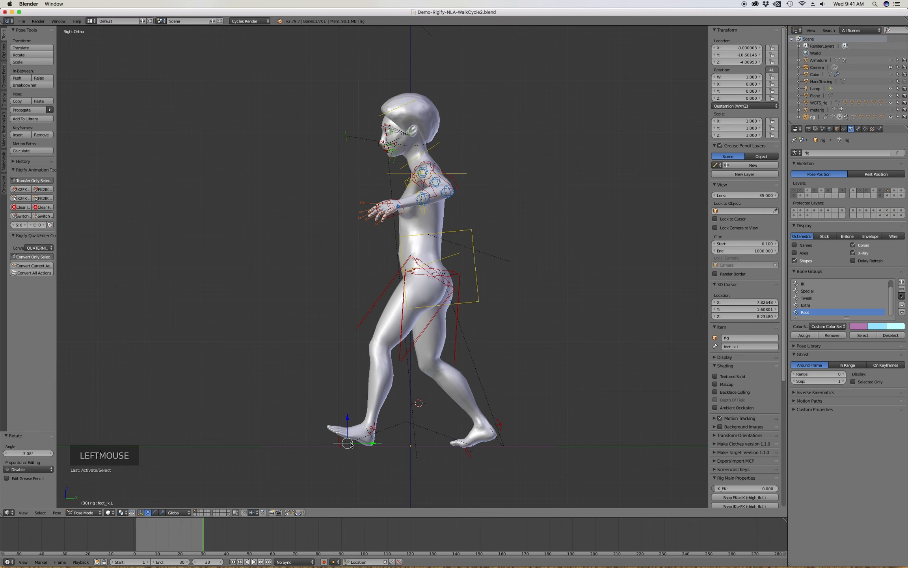
pyautogui.press('KP_1')
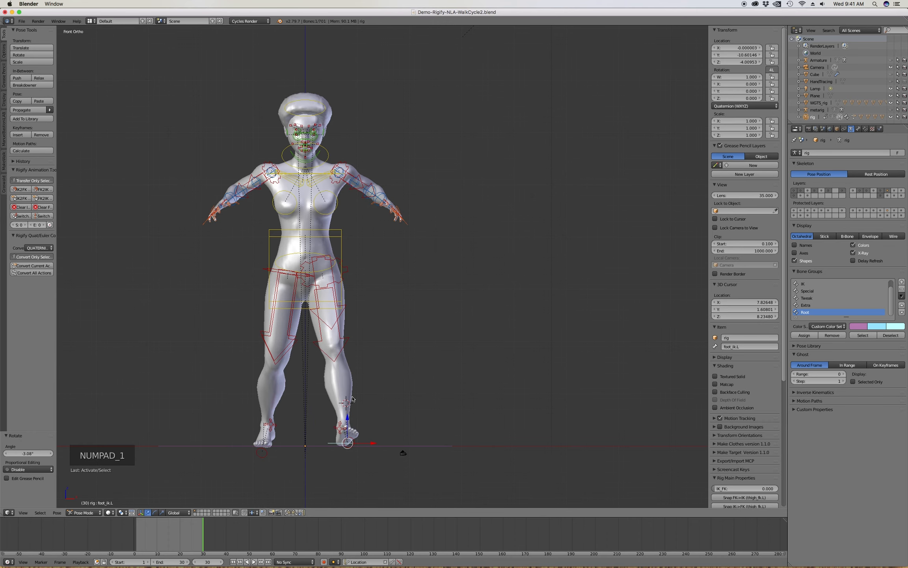
pyautogui.press('g')
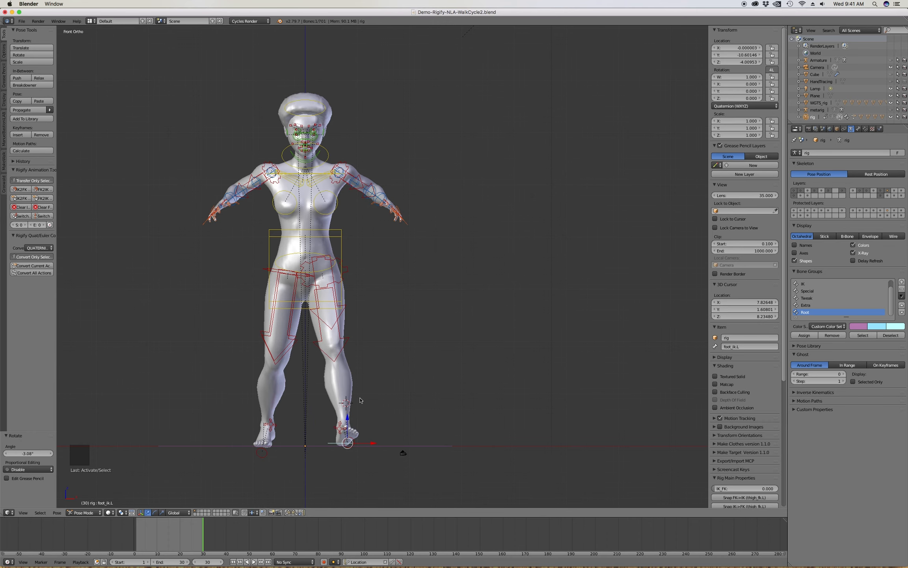
pyautogui.press('x')
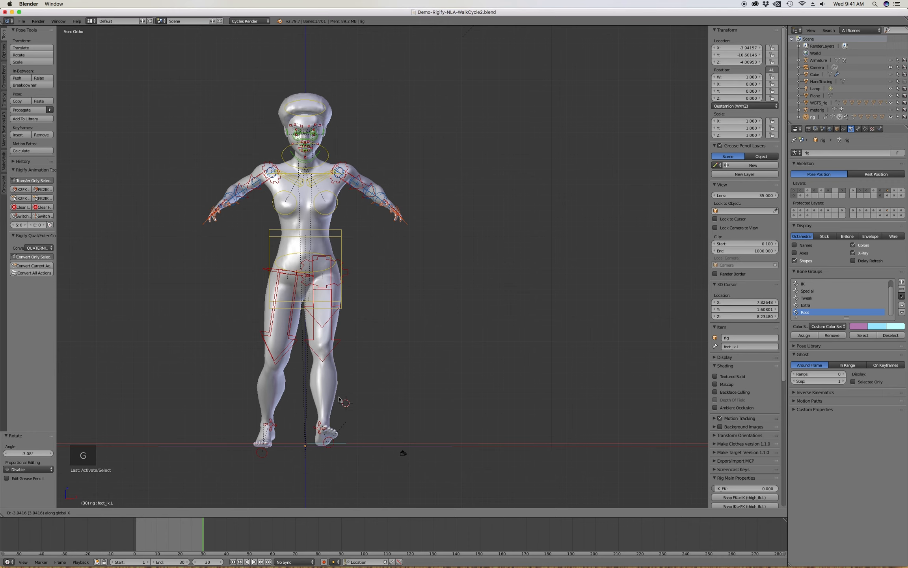
pyautogui.click(288, 426)
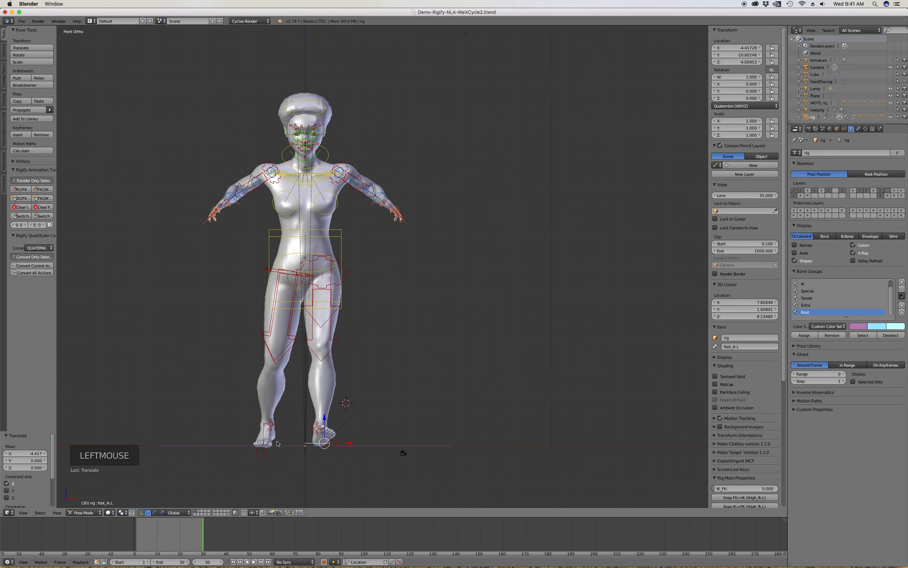
# Move the right foot IK control inward along the X axis in front view.
pyautogui.moveTo(279, 438); pyautogui.dragTo(273, 431, button='middle')
pyautogui.click(272, 430)
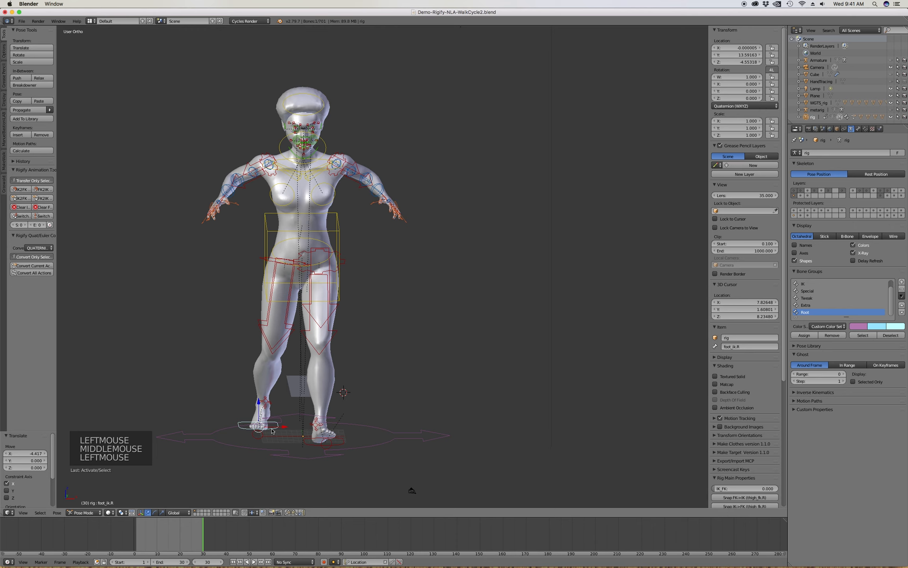
pyautogui.press('KP_1')
pyautogui.press('g')
pyautogui.press('x')
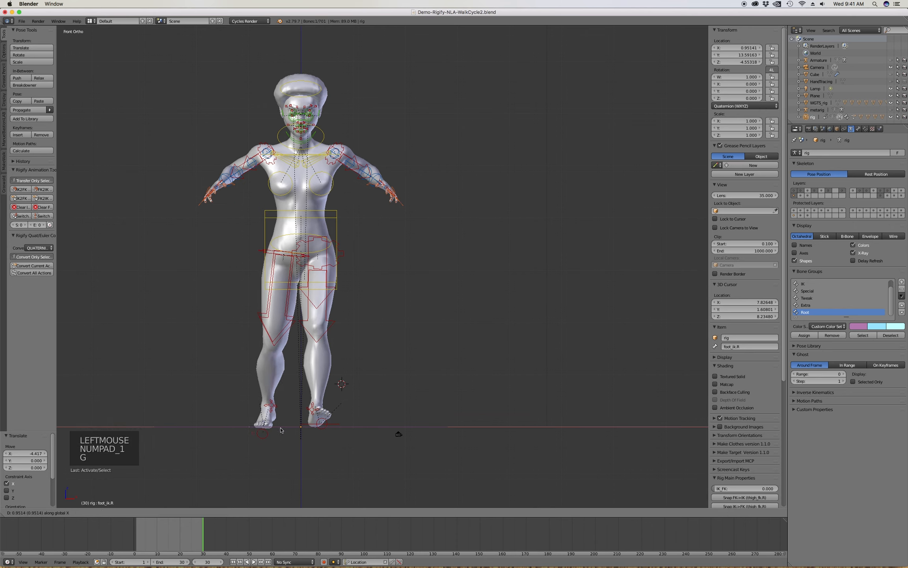
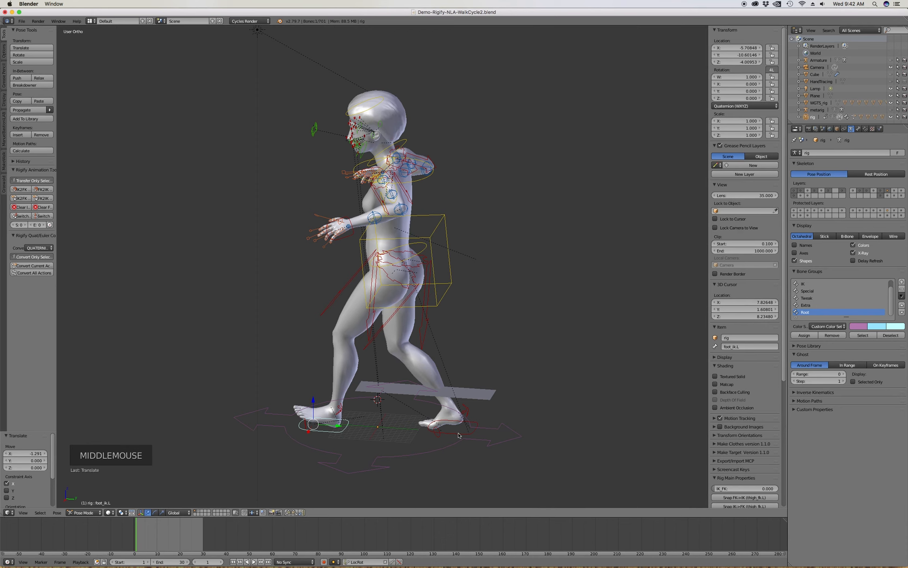
# Select both foot and heel IK controls plus the torso, hips and chest controls, and keyframe them with LocRot at frame 1.
pyautogui.keyDown('shift'); pyautogui.click(459, 433); pyautogui.keyUp('shift')
pyautogui.keyDown('shift'); pyautogui.click(466, 410); pyautogui.keyUp('shift')
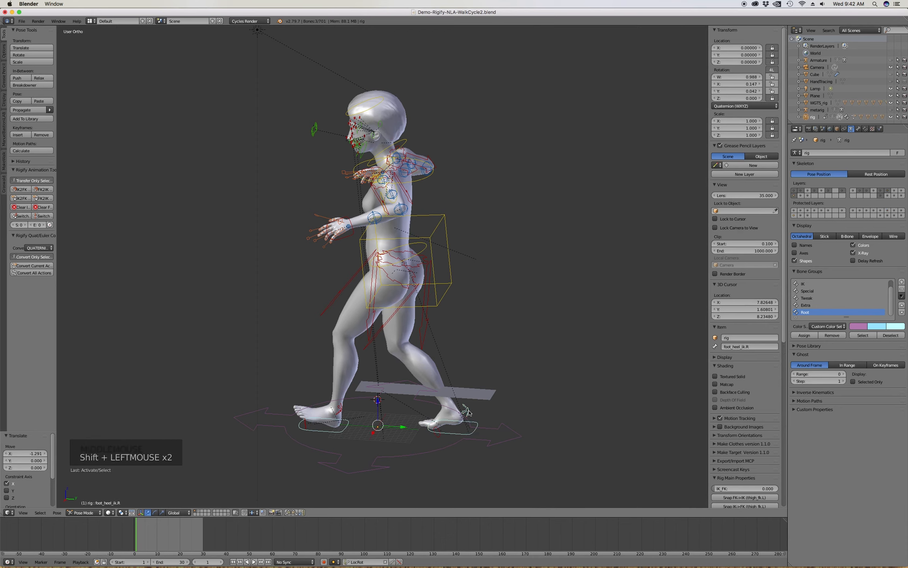
pyautogui.keyDown('shift'); pyautogui.click(339, 410); pyautogui.keyUp('shift')
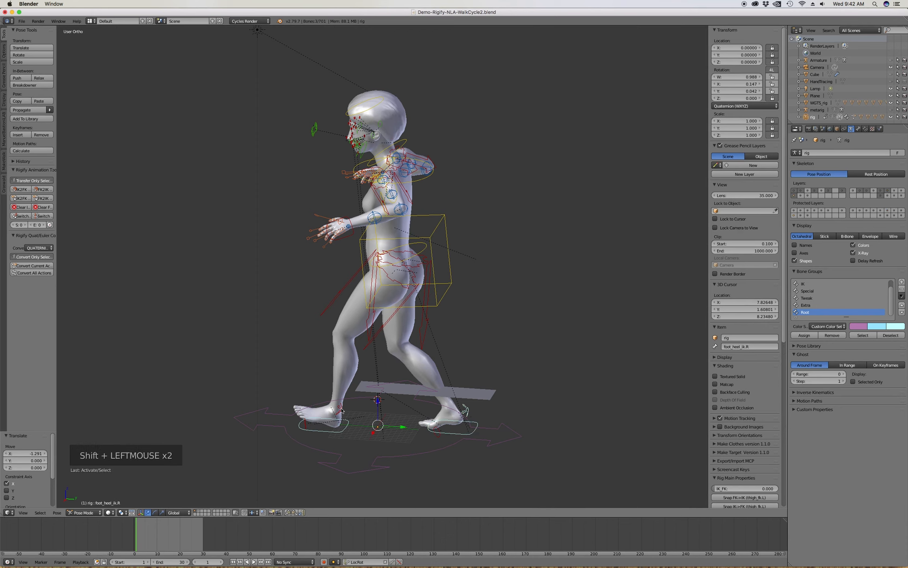
pyautogui.keyDown('shift'); pyautogui.click(437, 296); pyautogui.keyUp('shift')
pyautogui.keyDown('shift'); pyautogui.click(425, 251); pyautogui.keyUp('shift')
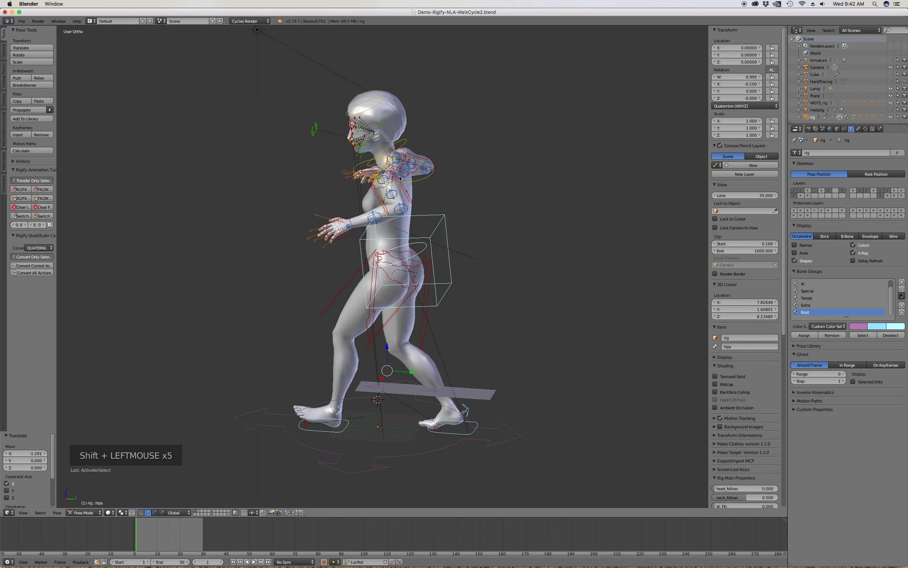
pyautogui.keyDown('shift'); pyautogui.click(419, 182); pyautogui.keyUp('shift')
pyautogui.scroll(-2, 358, 257)
pyautogui.press('KP_3')
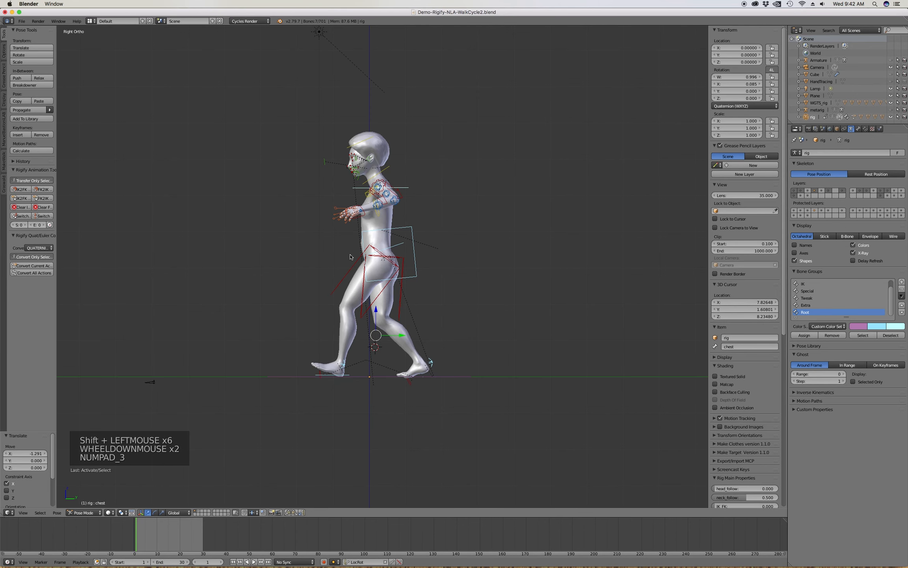
pyautogui.scroll(3, 376, 260)
pyautogui.scroll(-1, 392, 265)
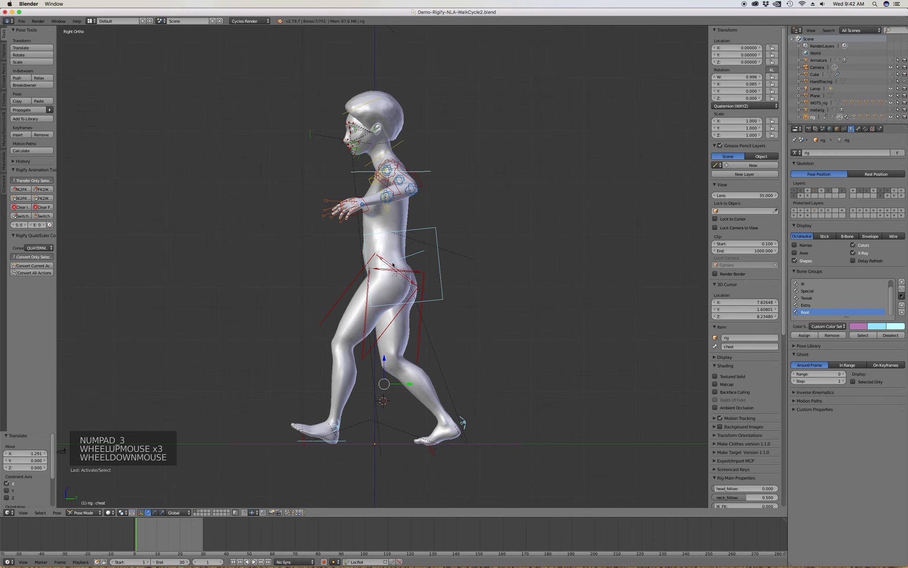
pyautogui.press('i')
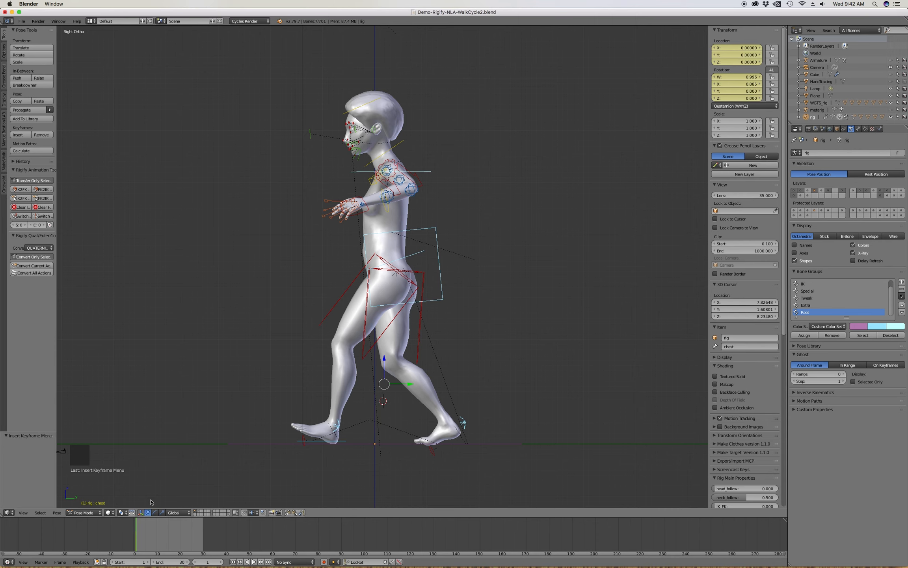
# Keyframe the same contact pose on the selected controls at frame 30 with the LocRot keying set.
pyautogui.rightClick(200, 538)
pyautogui.moveTo(202, 538); pyautogui.dragTo(203, 537, button='right')
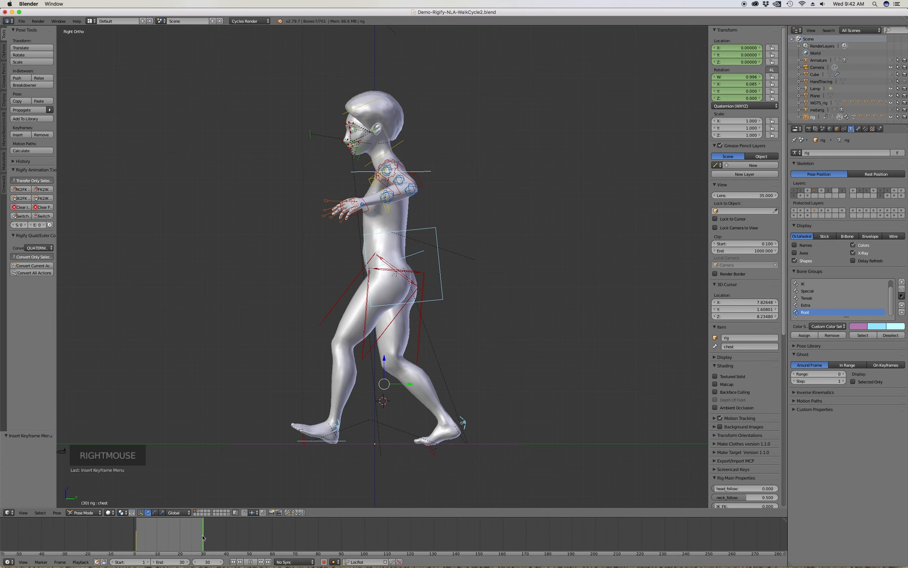
pyautogui.moveTo(203, 538); pyautogui.dragTo(203, 538, button='right')
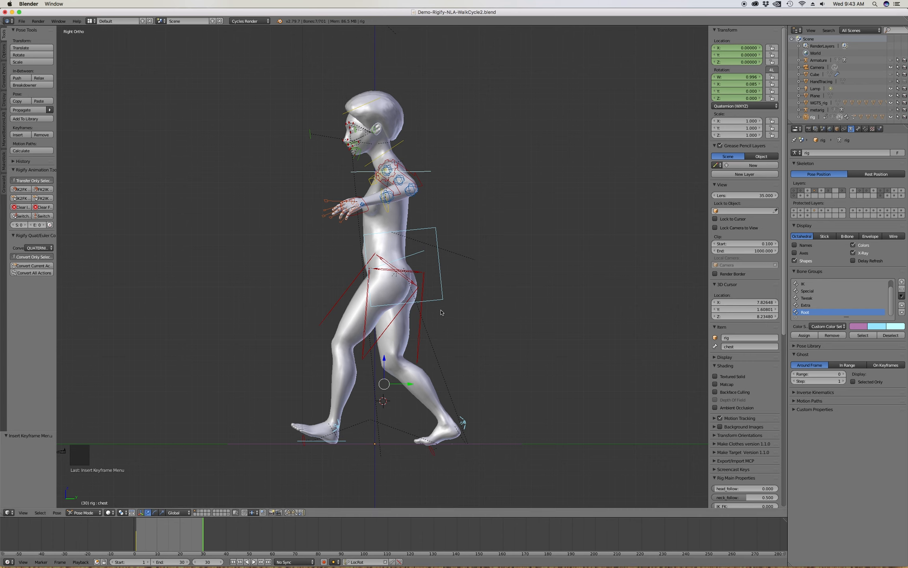
pyautogui.press('i')
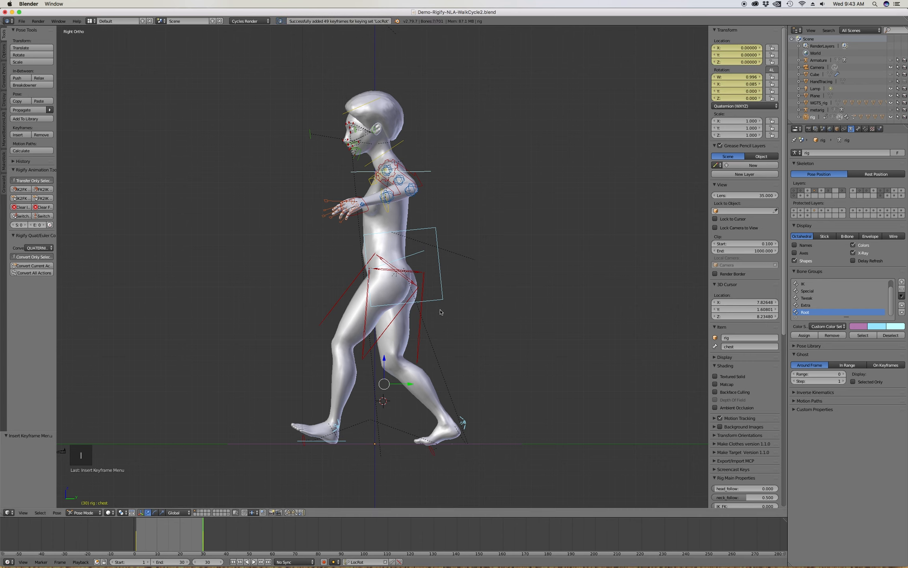
# Go to frame 15 and inspect the contact pose from angled and side views.
pyautogui.moveTo(200, 527); pyautogui.dragTo(167, 527, button='right')
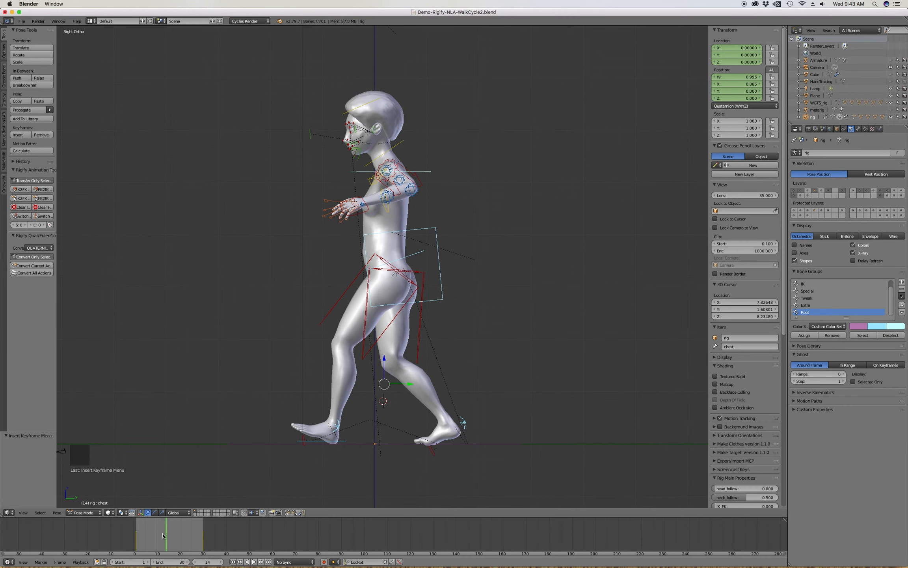
pyautogui.moveTo(163, 537); pyautogui.dragTo(170, 536, button='right')
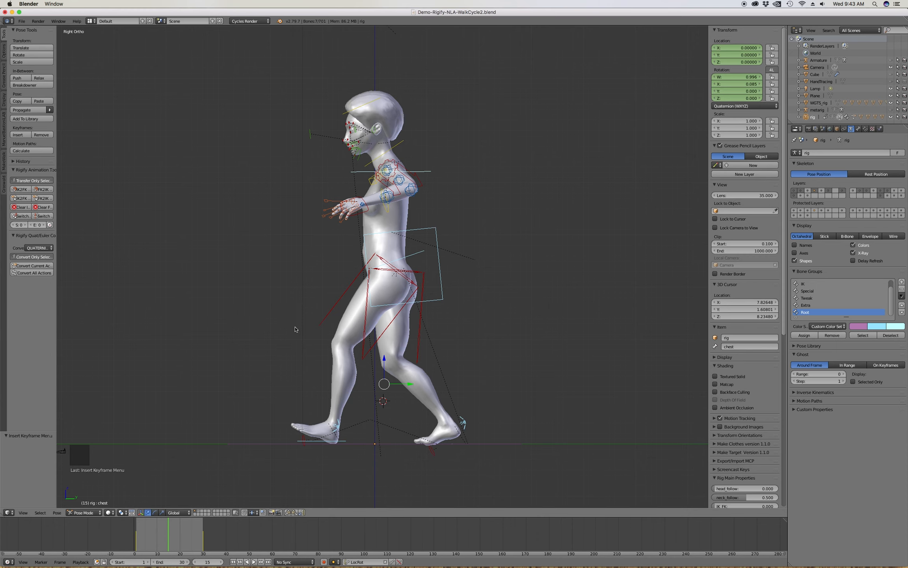
pyautogui.moveTo(318, 361); pyautogui.dragTo(349, 375, button='middle')
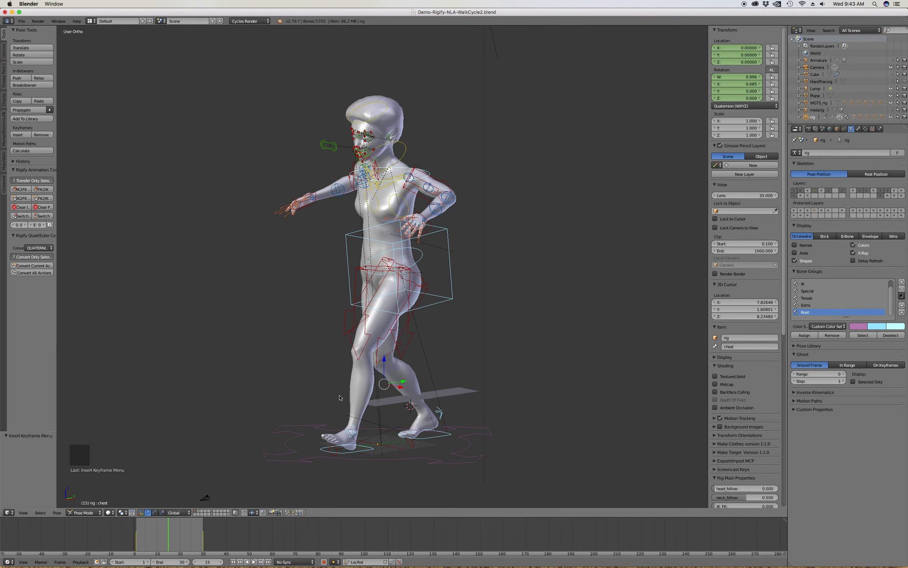
pyautogui.moveTo(346, 395); pyautogui.dragTo(368, 417, button='middle')
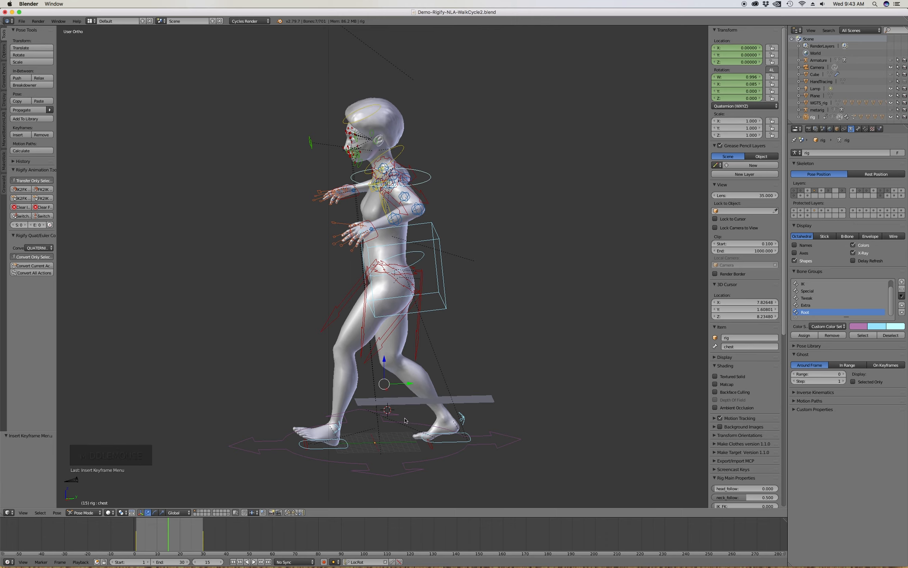
pyautogui.moveTo(377, 394); pyautogui.dragTo(366, 388, button='middle')
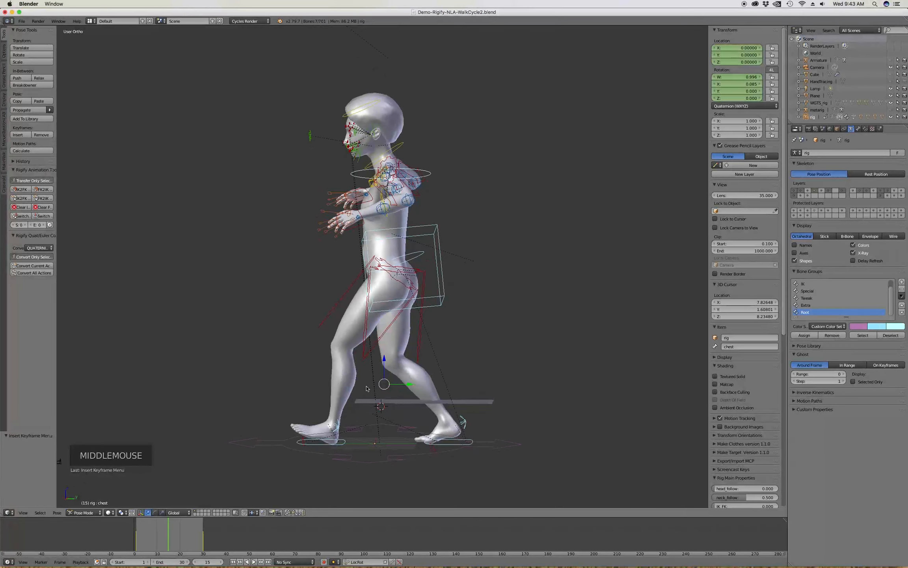
pyautogui.press('KP_3')
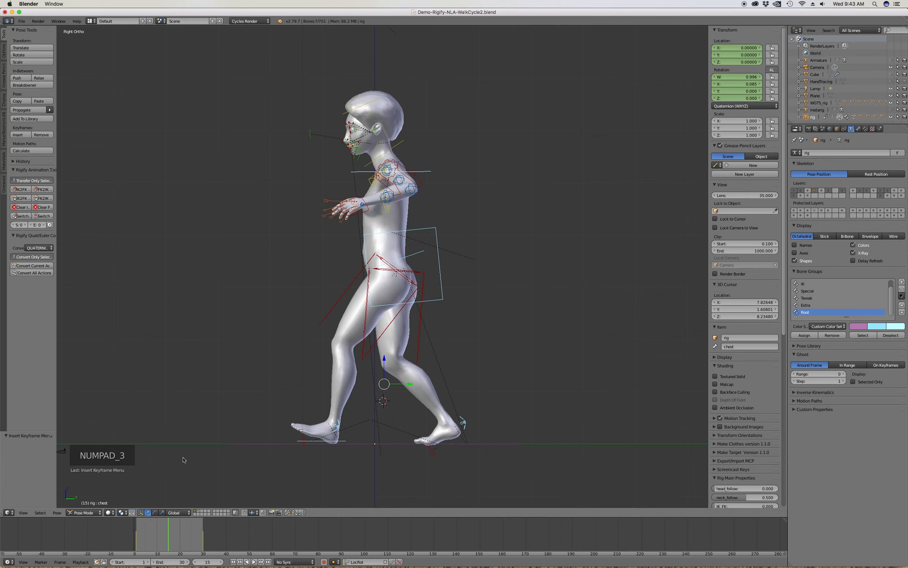
# Copy the pose of the selected controls, paste it X-flipped, and keyframe the mirrored pose at frame 15.
pyautogui.click(57, 513)
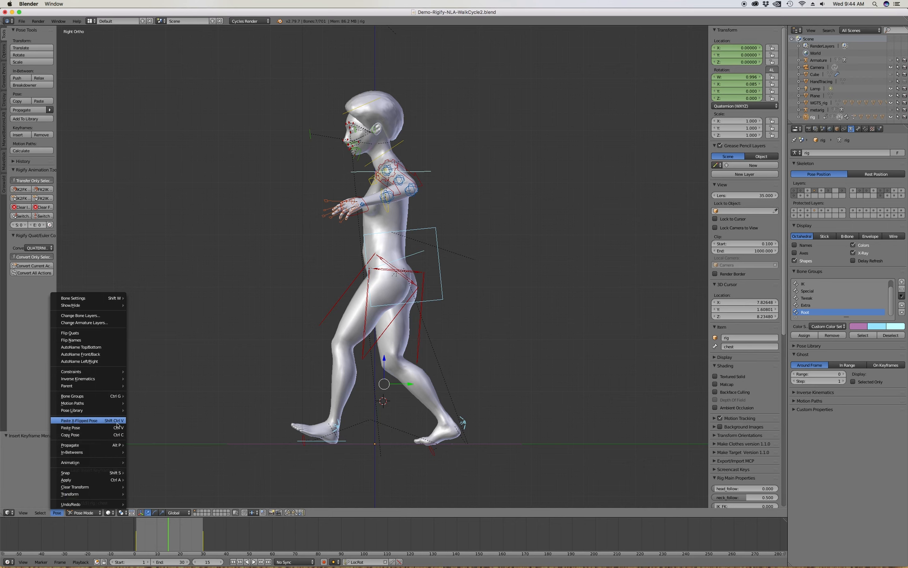
pyautogui.press('KP_1')
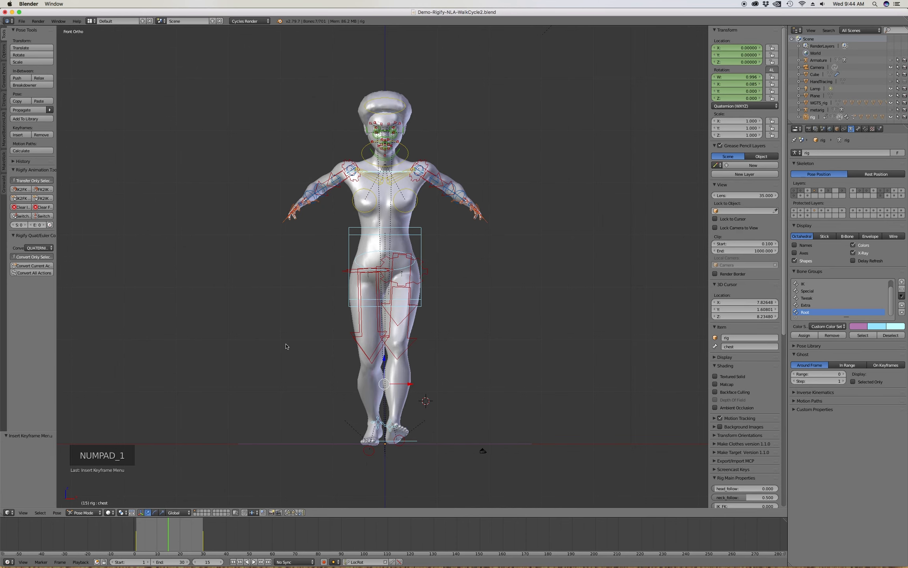
pyautogui.moveTo(436, 327); pyautogui.dragTo(375, 321, button='middle')
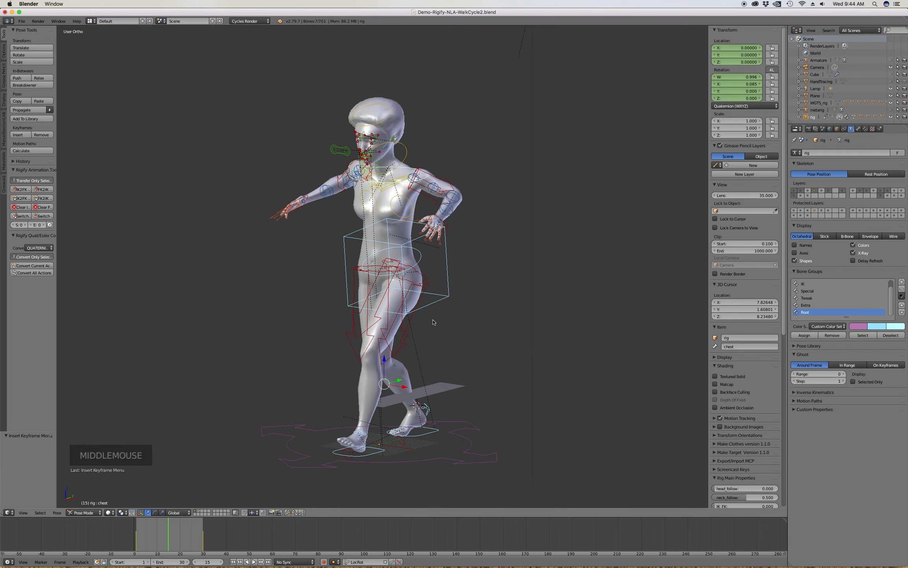
pyautogui.hotkey('ctrl', 'c')
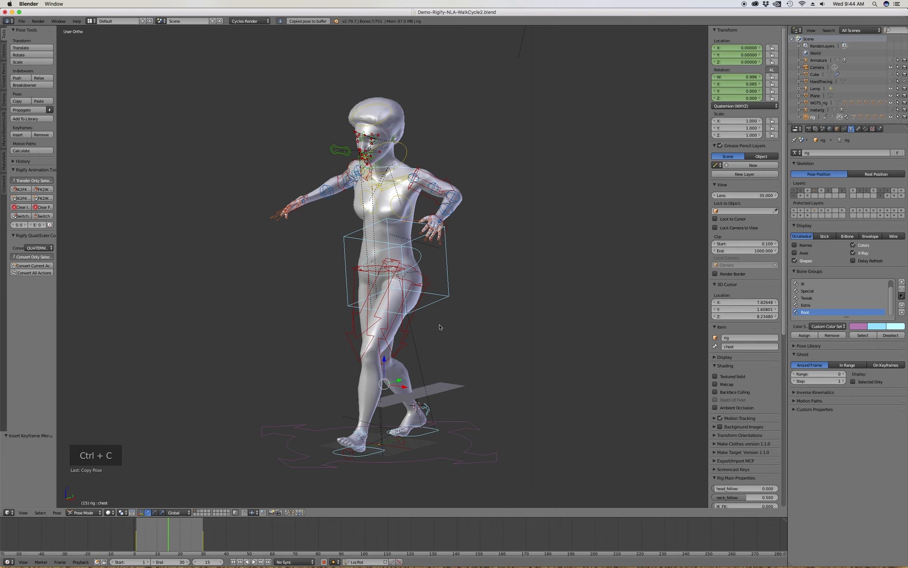
pyautogui.hotkey('ctrl', 'shift', 'v')
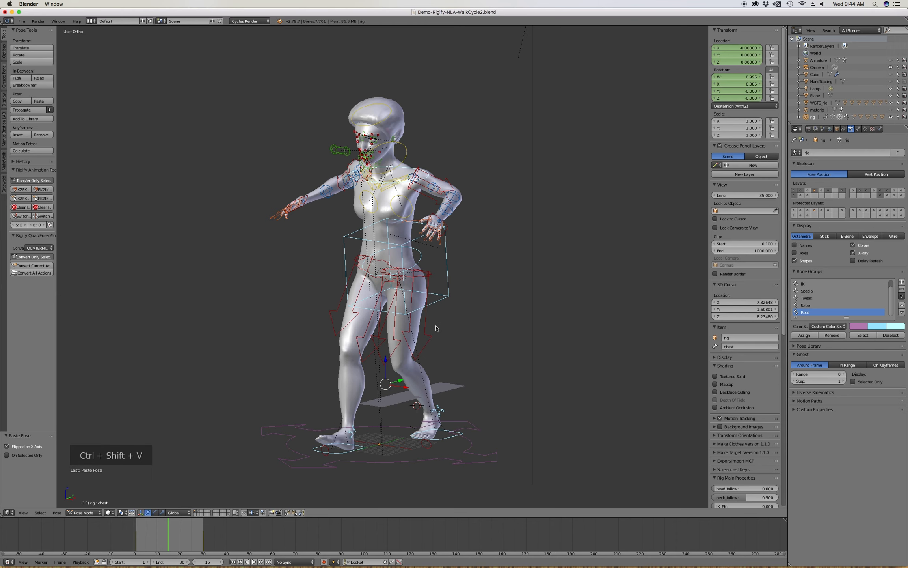
pyautogui.press('KP_3')
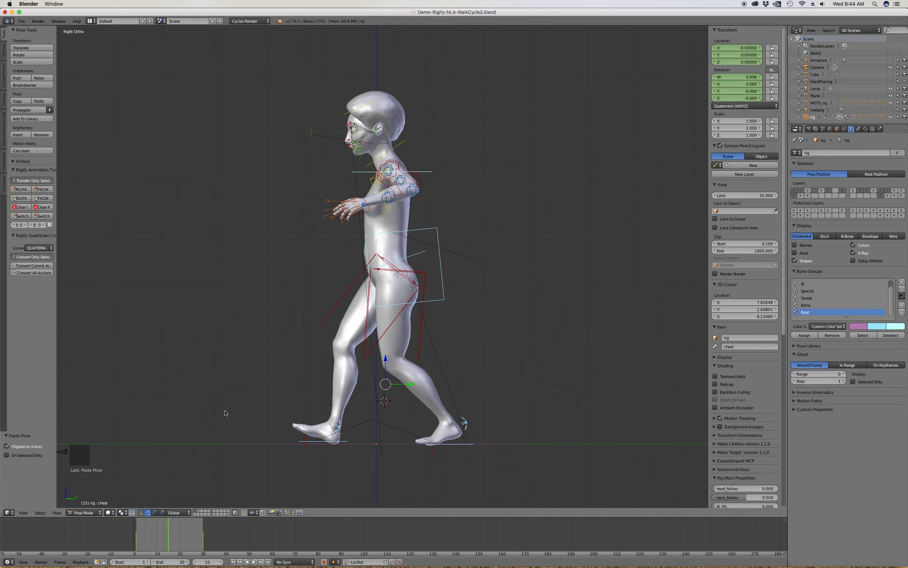
pyautogui.press('i')
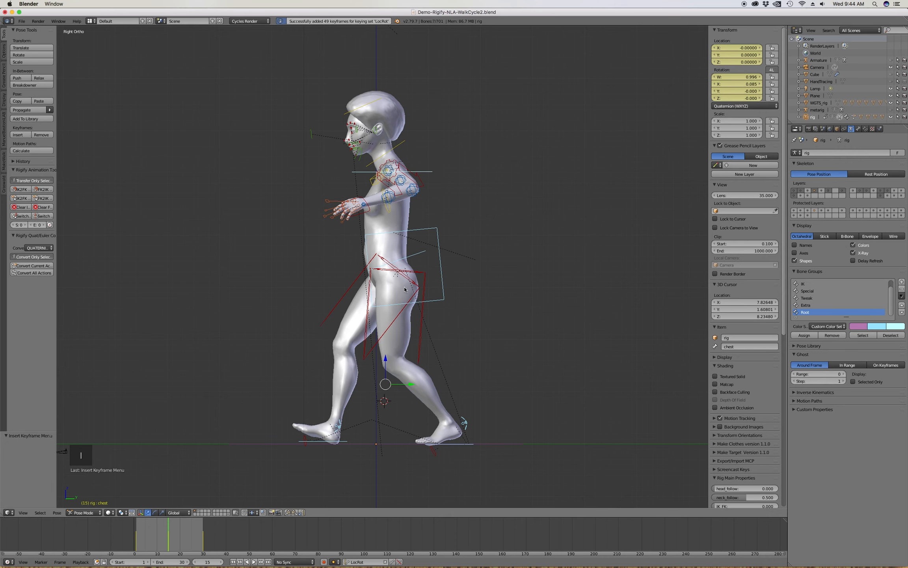
# Play the walk cycle from frame 1 in side and angled views, then stop and return to frame 1.
pyautogui.click(233, 561)
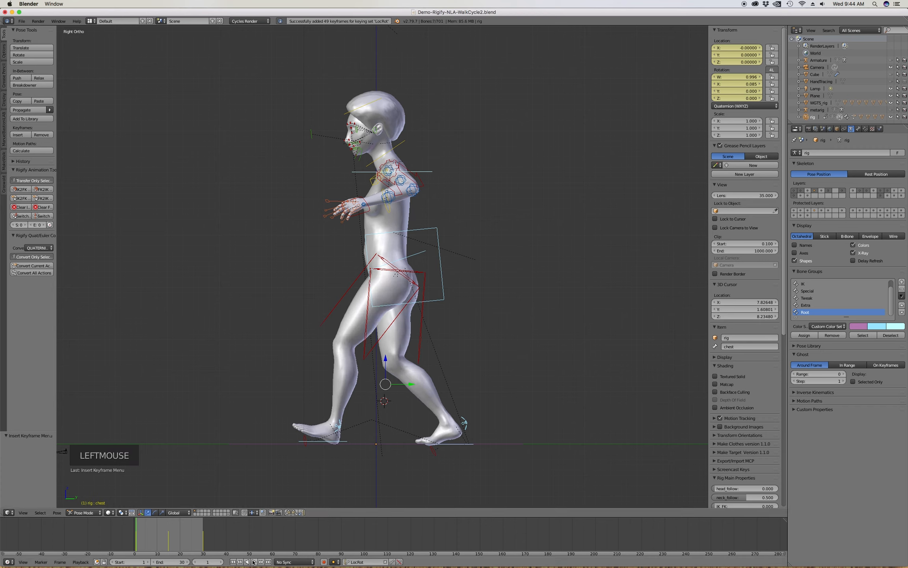
pyautogui.click(254, 562)
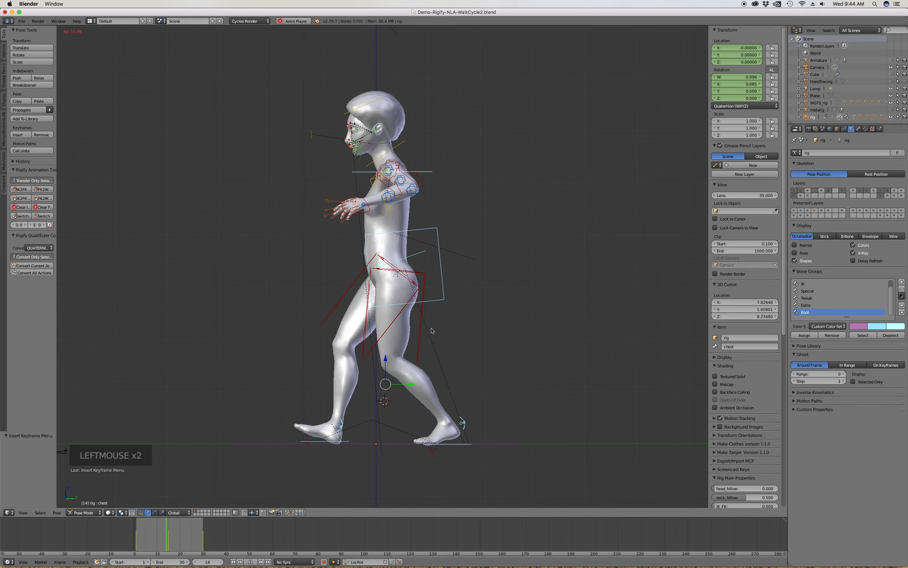
pyautogui.moveTo(415, 330); pyautogui.dragTo(454, 340, button='middle')
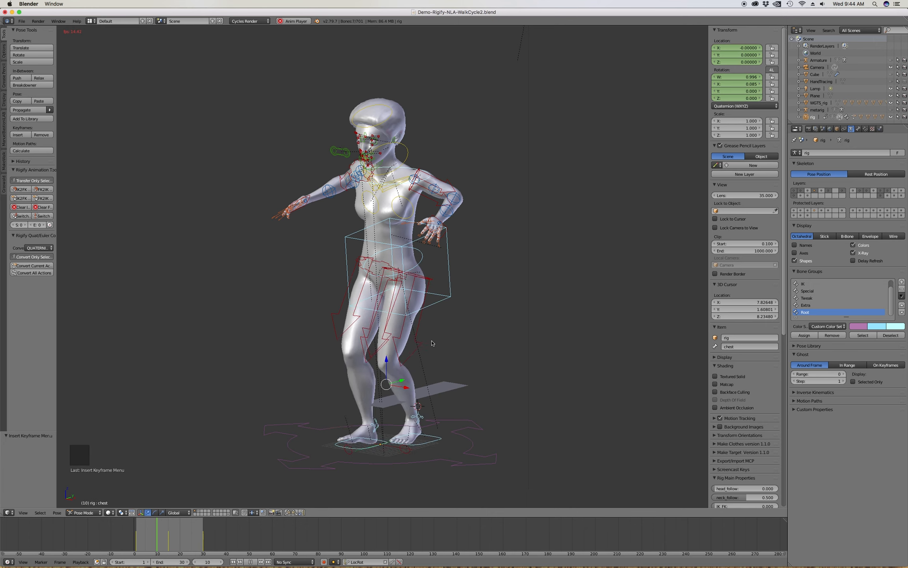
pyautogui.click(246, 561)
pyautogui.click(232, 562)
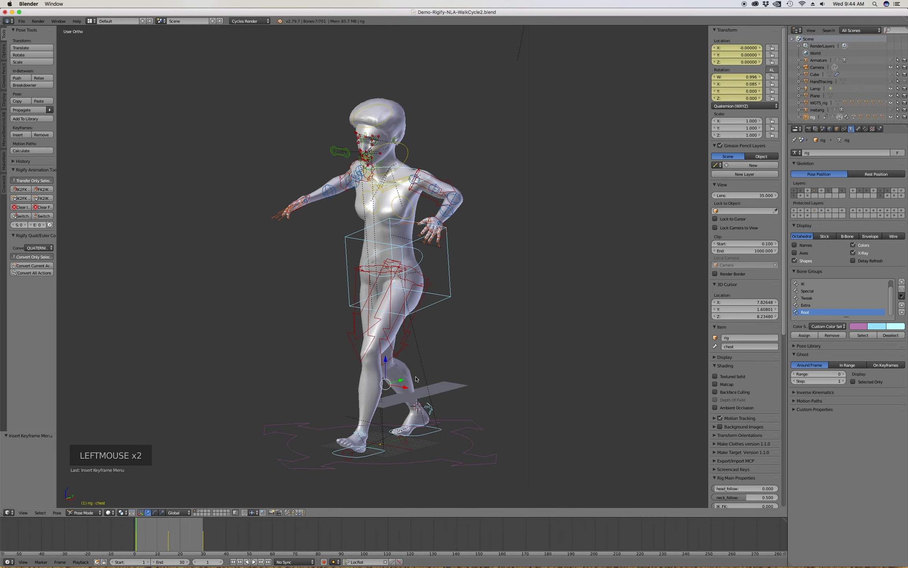
pyautogui.moveTo(416, 380); pyautogui.dragTo(387, 378, button='middle')
pyautogui.press('KP_3')
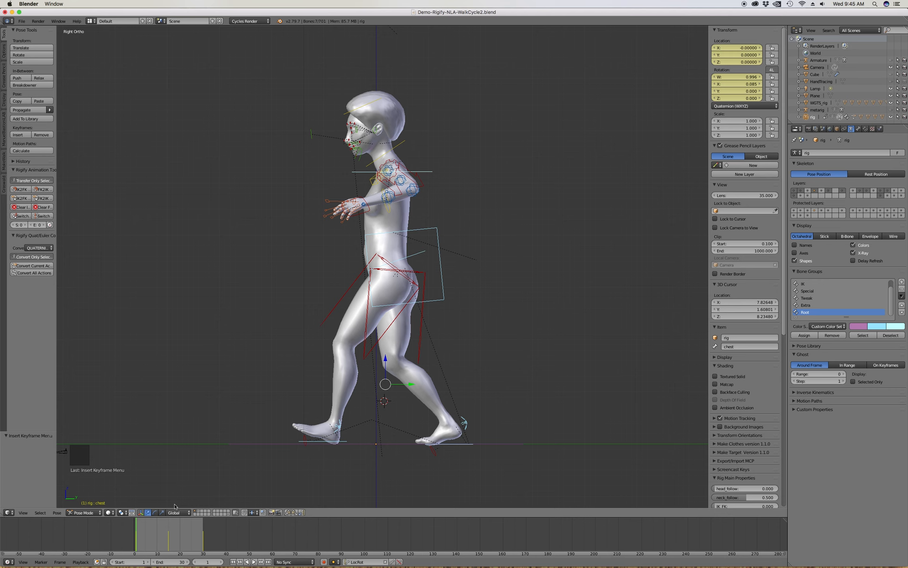
# At frame 8, lift the right foot IK control about 3.26 along Z and shift it about -0.9 along Y.
pyautogui.moveTo(140, 538)
pyautogui.mouseDown(button='right')
pyautogui.moveTo(171, 540)
pyautogui.moveTo(143, 540)
pyautogui.moveTo(168, 541)
pyautogui.moveTo(153, 540)
pyautogui.mouseUp(button='right')
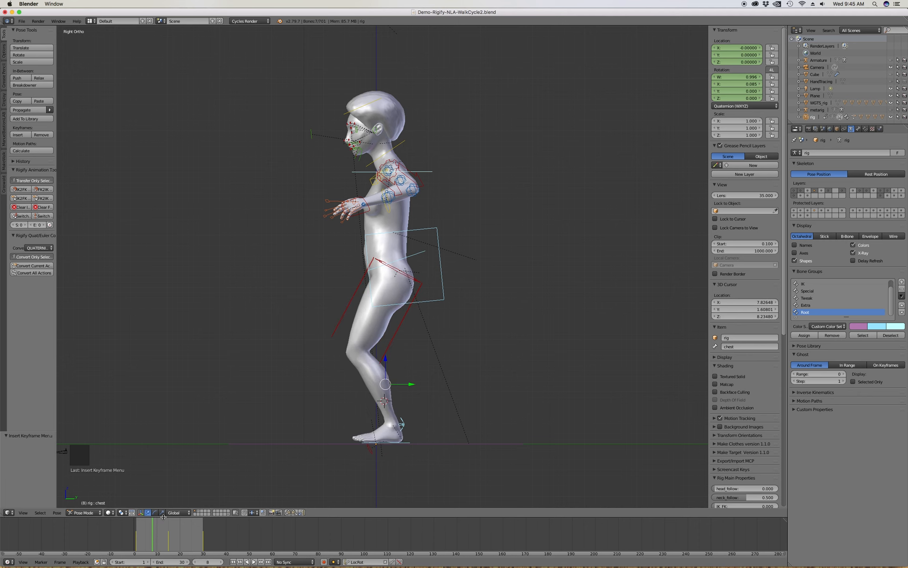
pyautogui.moveTo(152, 535)
pyautogui.mouseDown(button='right')
pyautogui.moveTo(141, 537)
pyautogui.moveTo(153, 538)
pyautogui.mouseUp(button='right')
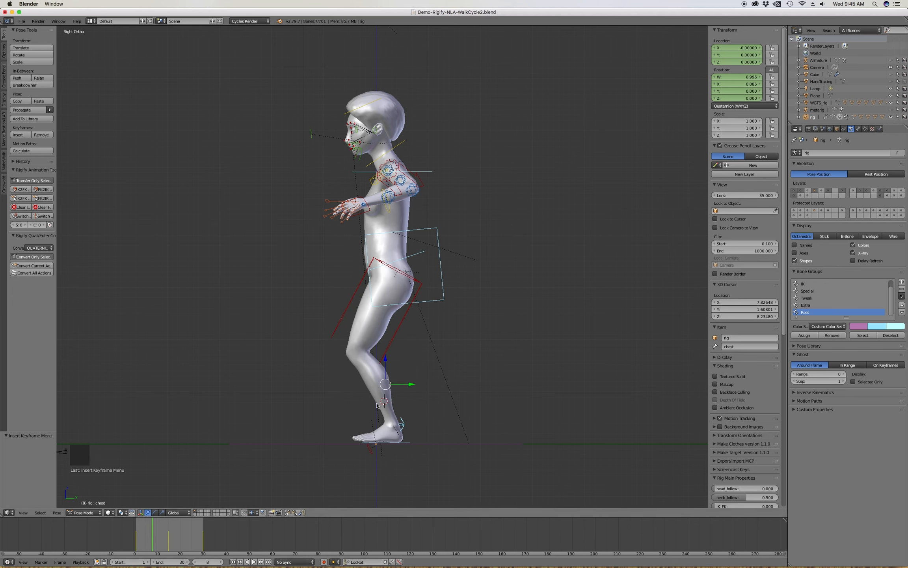
pyautogui.moveTo(360, 415); pyautogui.dragTo(406, 429, button='middle')
pyautogui.click(369, 446)
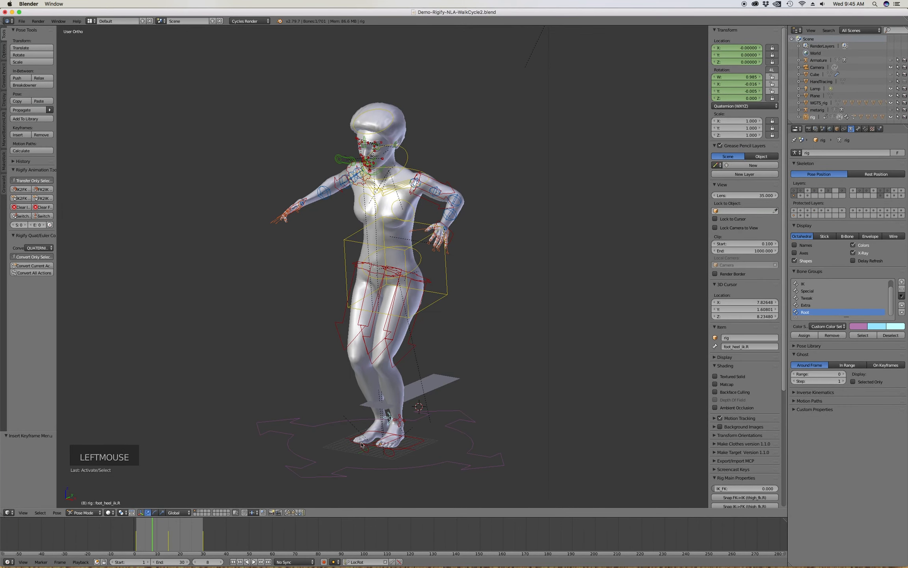
pyautogui.click(371, 435)
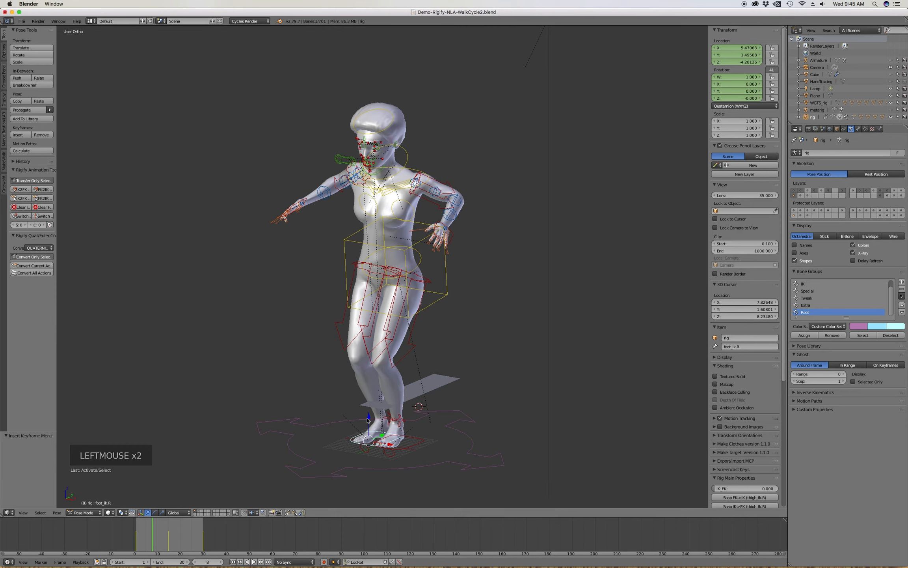
pyautogui.scroll(-1, 366, 422)
pyautogui.press('KP_3')
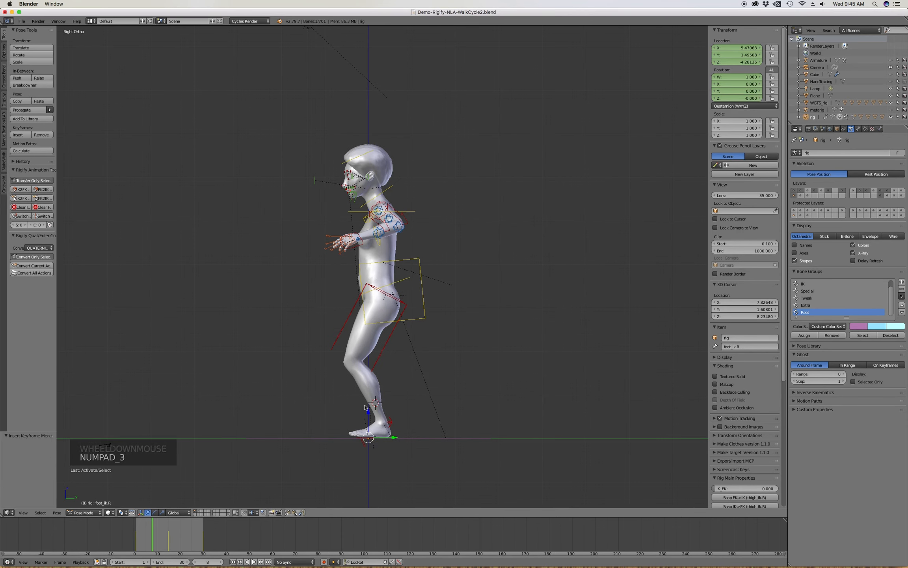
pyautogui.press('g')
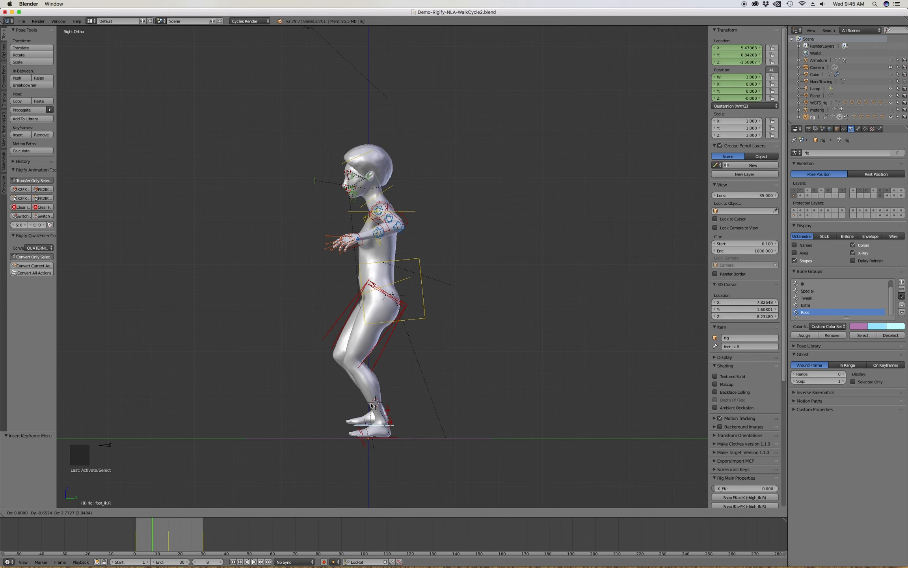
pyautogui.click(371, 405)
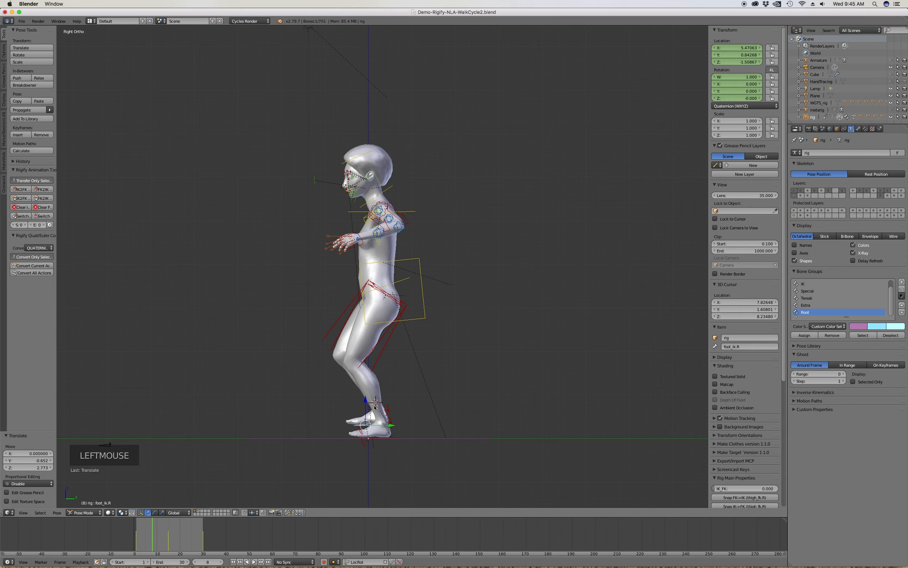
pyautogui.press('g')
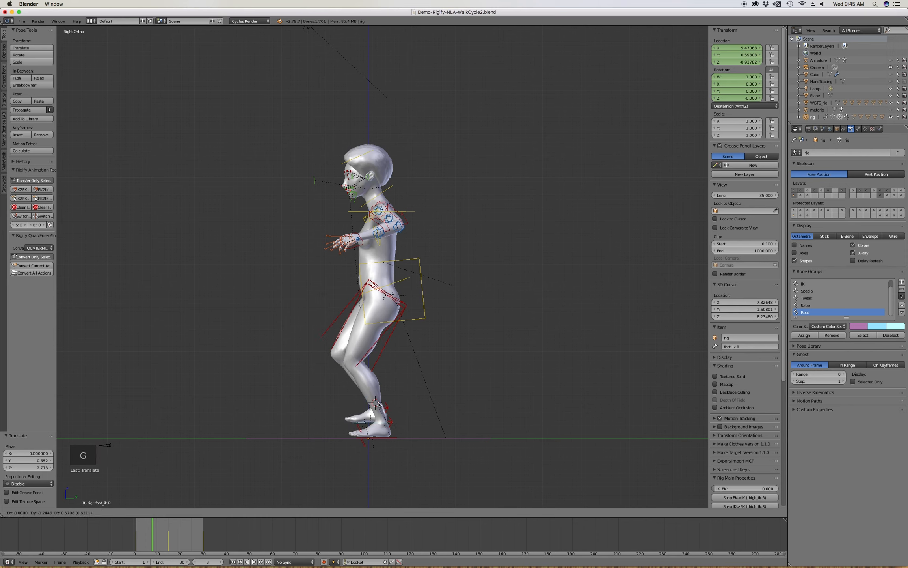
pyautogui.click(378, 404)
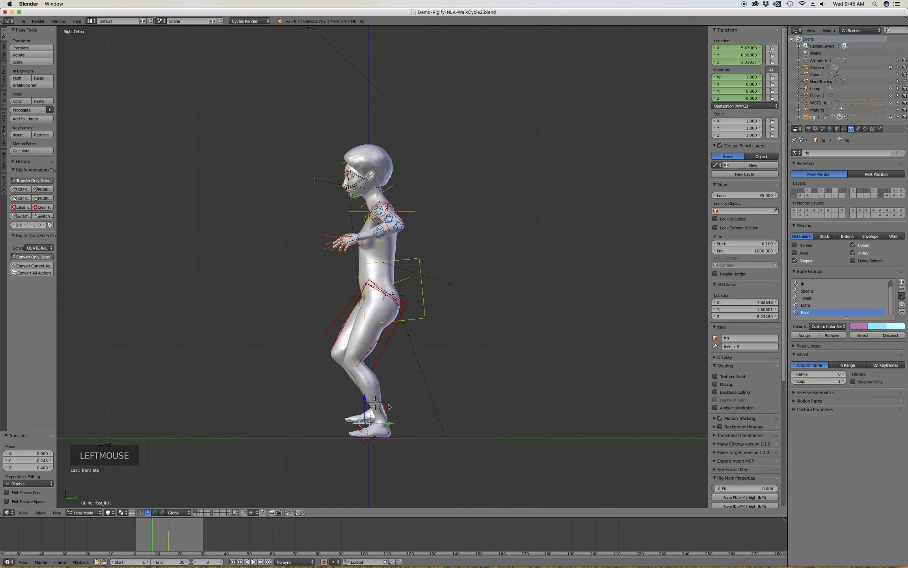
pyautogui.click(389, 403)
pyautogui.press('r')
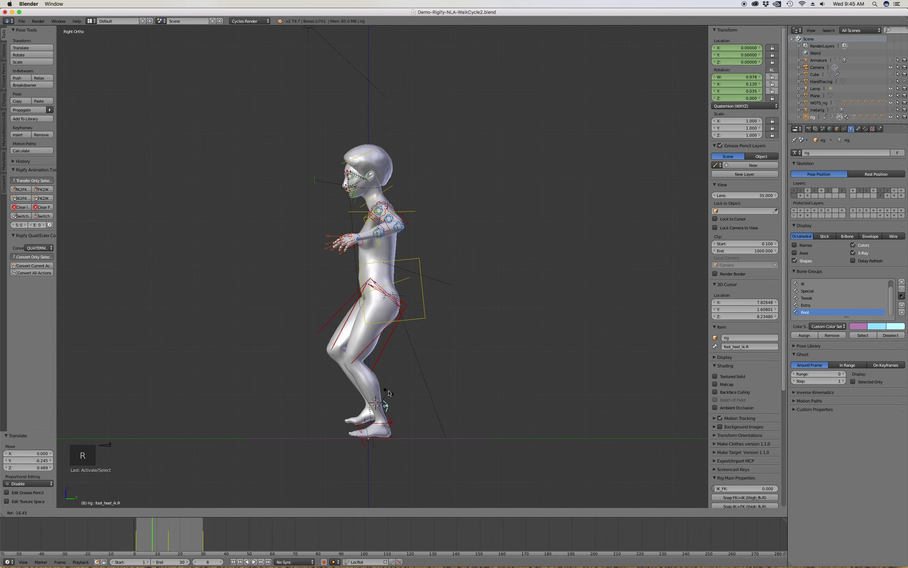
pyautogui.rightClick(384, 401)
# Rotate the right foot IK control about -23.8° and move it about 1.14 along Y and -0.65 along Z.
pyautogui.click(368, 423)
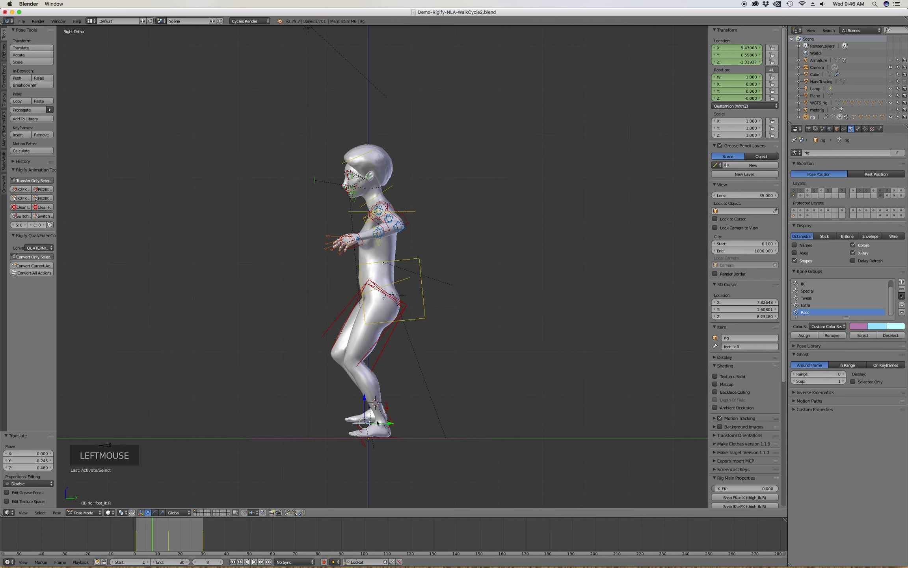
pyautogui.press('r')
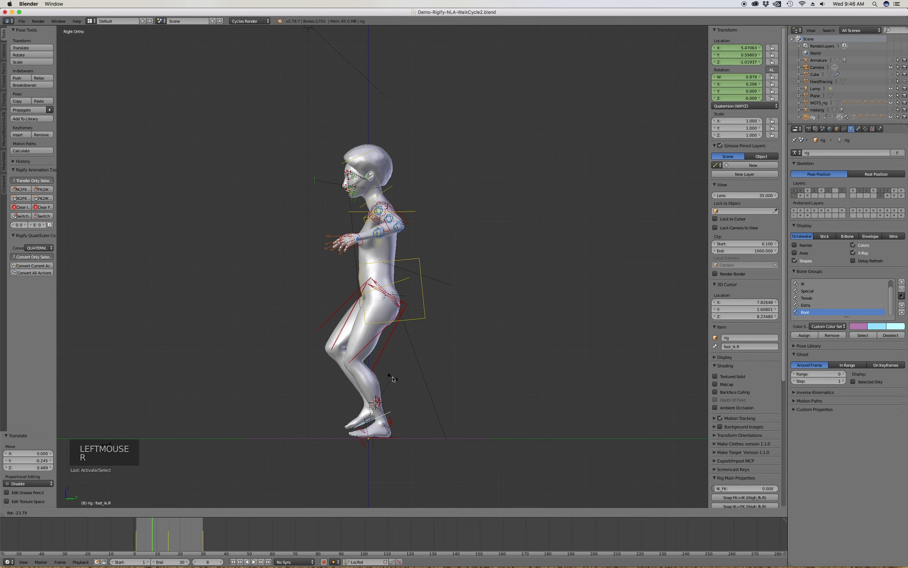
pyautogui.click(393, 380)
pyautogui.press('g')
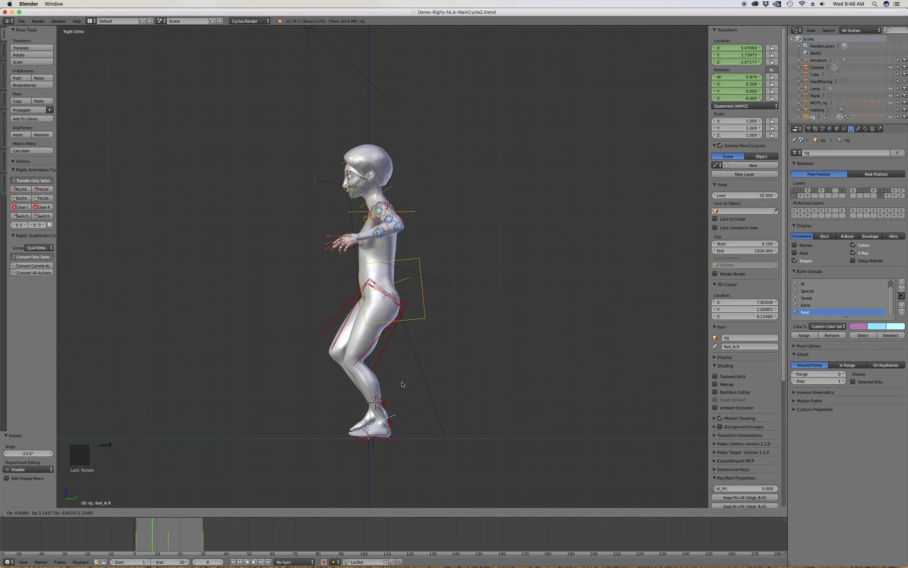
pyautogui.click(402, 384)
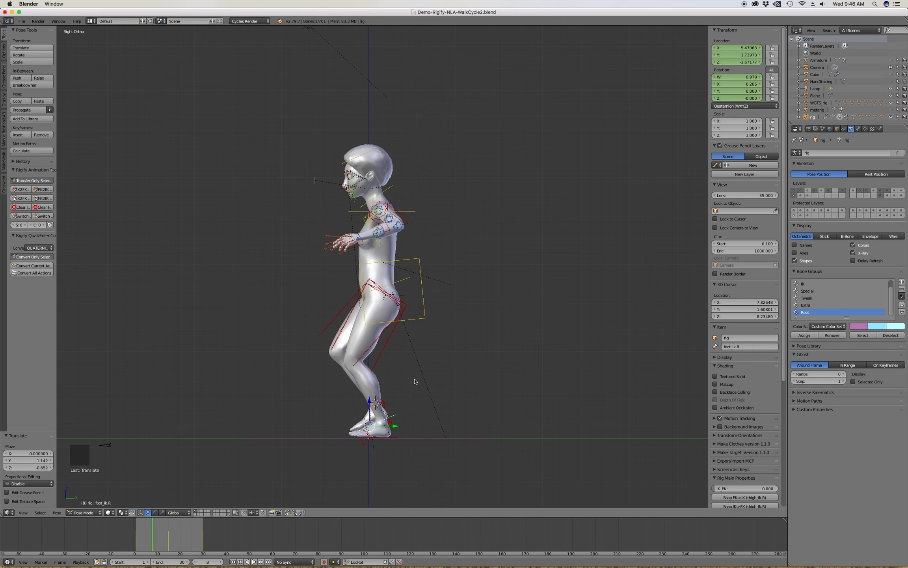
# Keyframe the right foot IK control at frame 8 with the LocRot keying set and copy its pose.
pyautogui.press('i')
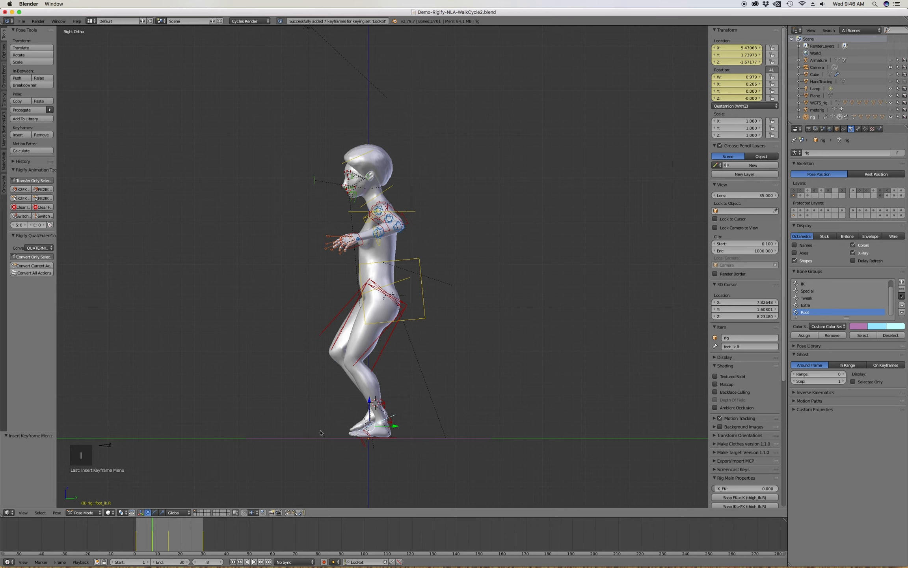
pyautogui.moveTo(361, 400); pyautogui.dragTo(393, 409, button='middle')
pyautogui.hotkey('ctrl', 'c')
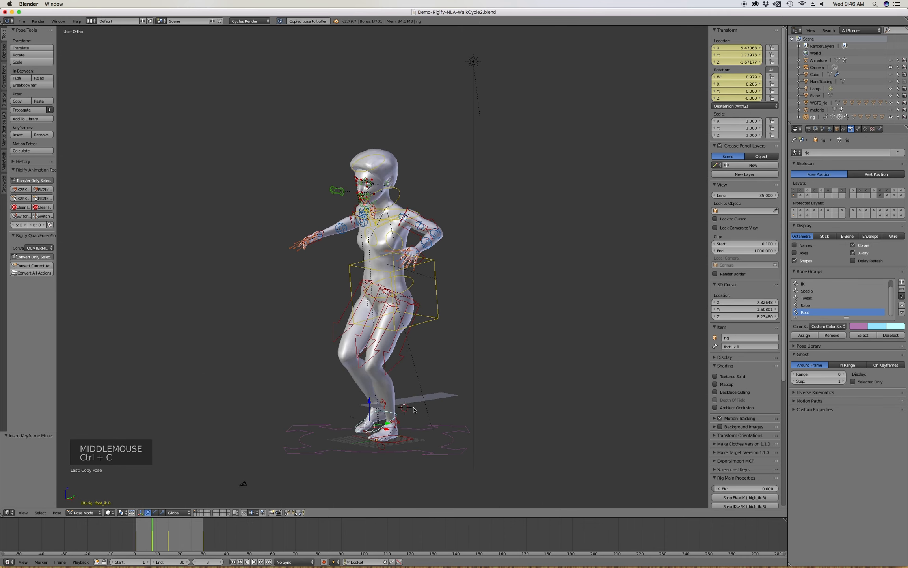
# Try pasting the copied foot pose X-flipped onto the left foot IK control at frame 8, and undo the paste.
pyautogui.click(410, 442)
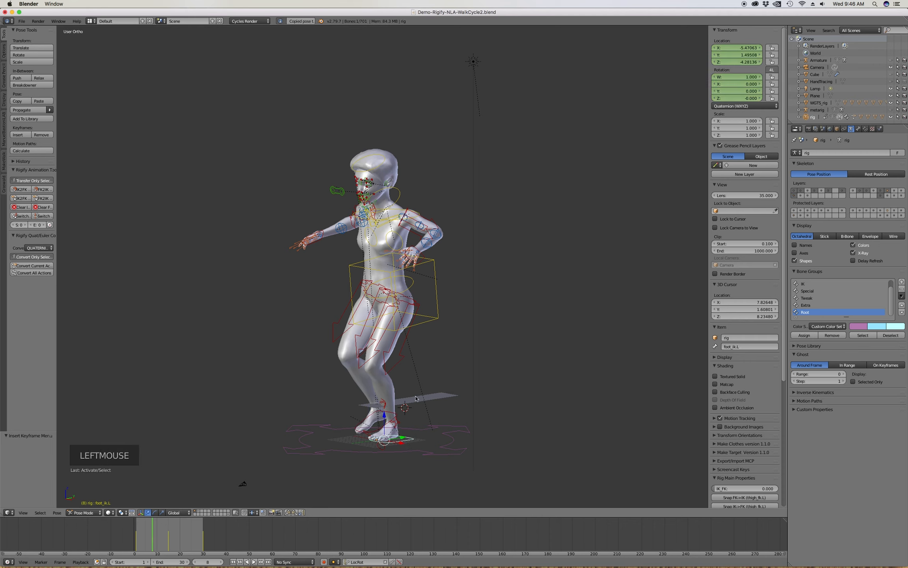
pyautogui.hotkey('ctrl', 'shift', 'v')
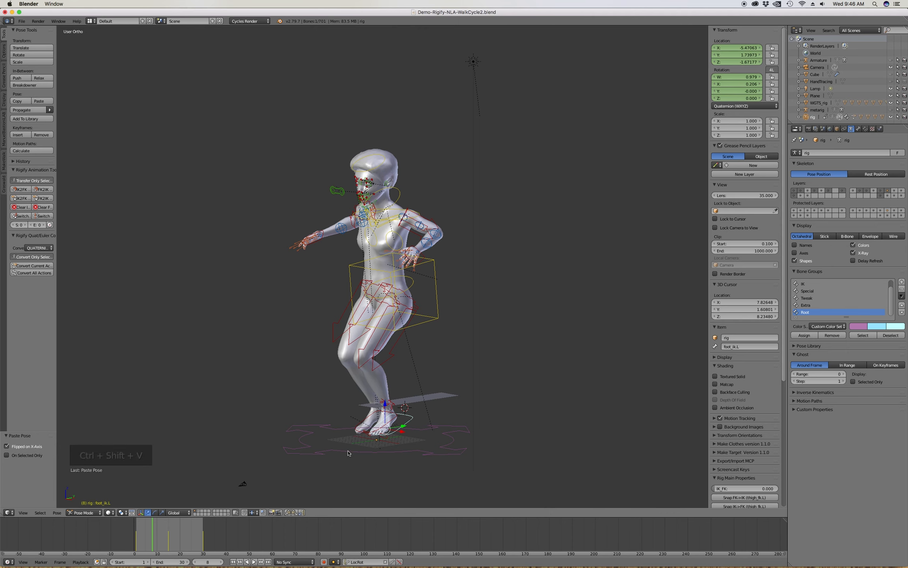
pyautogui.hotkey('ctrl', 'z')
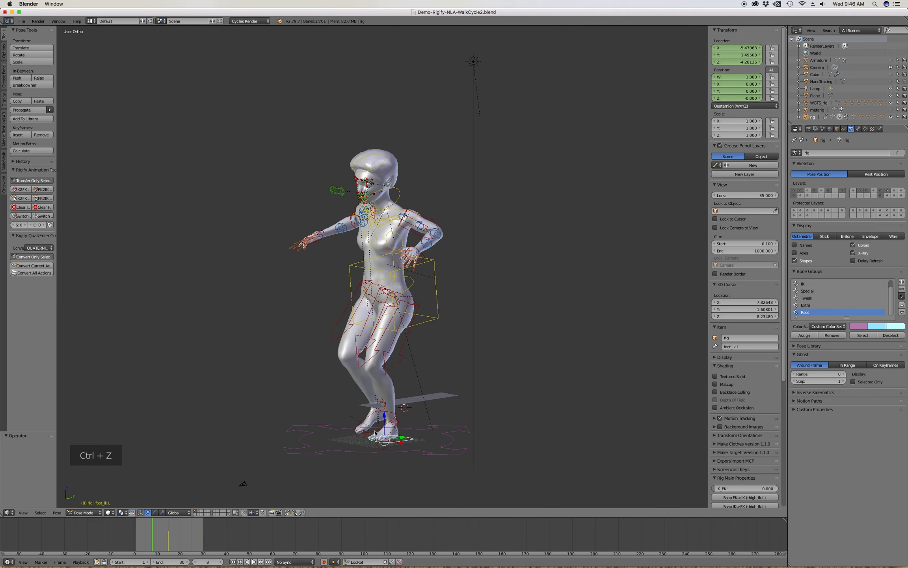
pyautogui.click(379, 430)
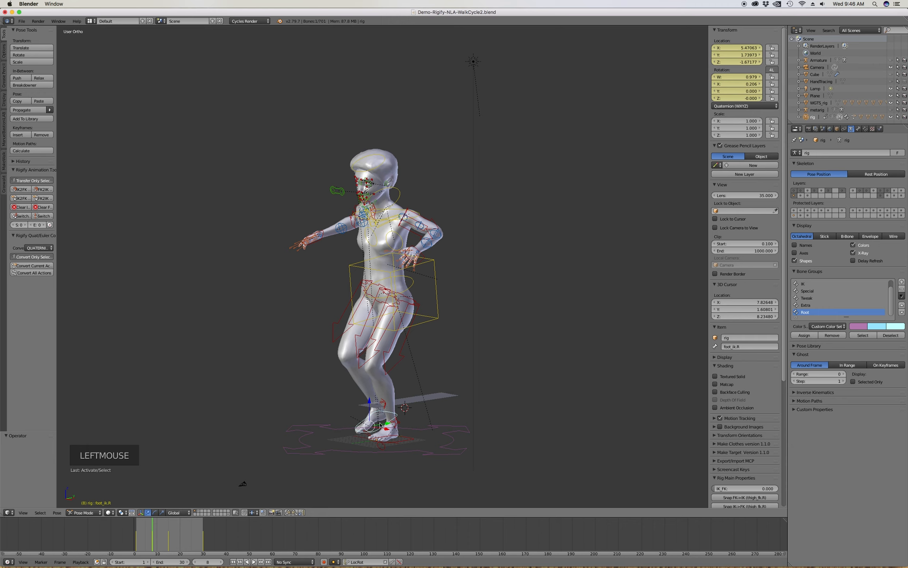
# Paste the copied foot pose X-flipped onto the left foot IK control at frame 23 and keyframe it.
pyautogui.click(407, 440)
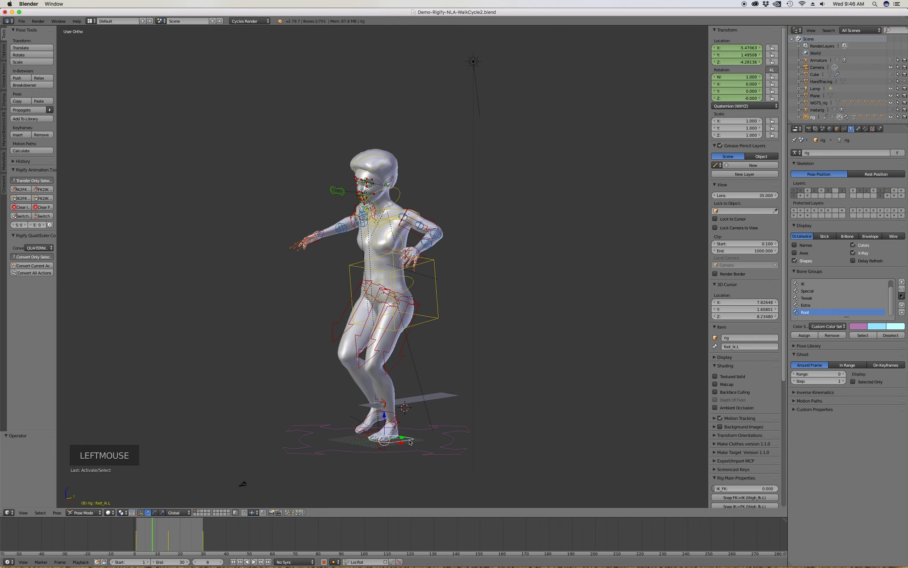
pyautogui.moveTo(159, 538); pyautogui.dragTo(187, 538, button='right')
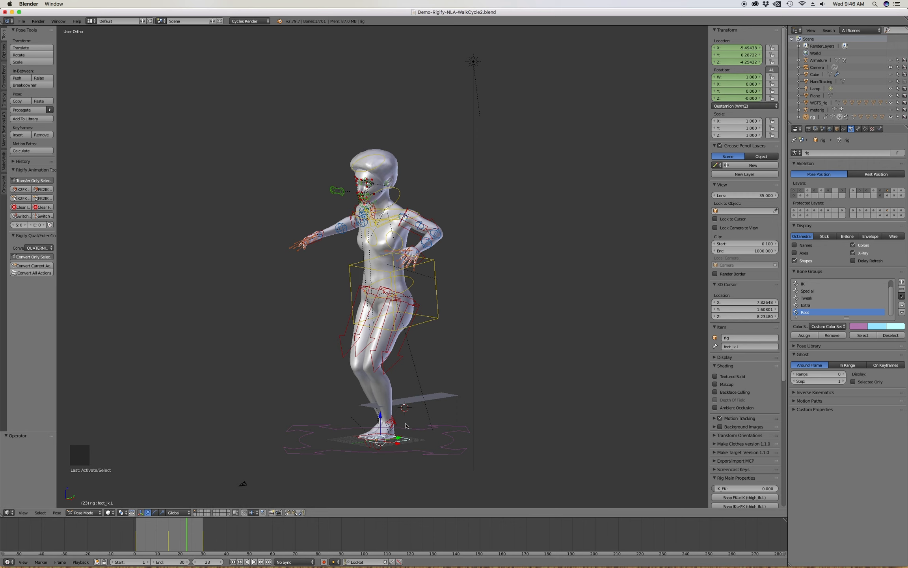
pyautogui.hotkey('ctrl', 'shift', 'v')
pyautogui.moveTo(414, 403); pyautogui.dragTo(396, 402, button='middle')
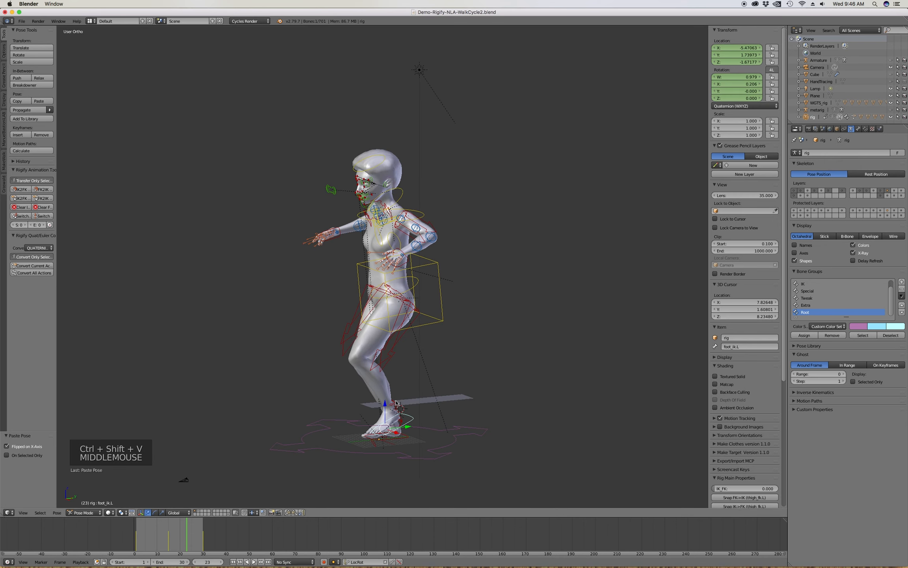
pyautogui.press('KP_3')
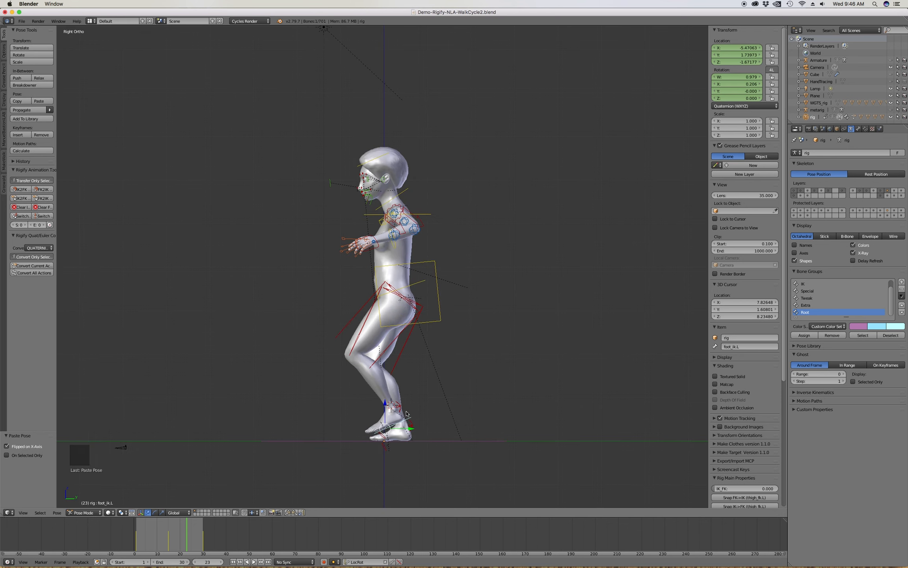
pyautogui.press('i')
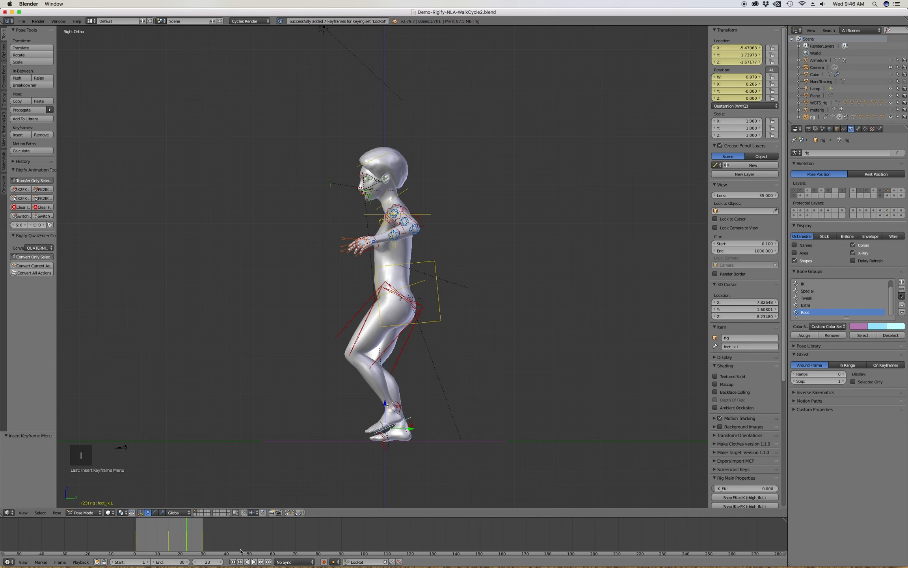
# Play the walk cycle from frame 1 in side view, then stop and return to frame 1.
pyautogui.click(232, 562)
pyautogui.click(254, 562)
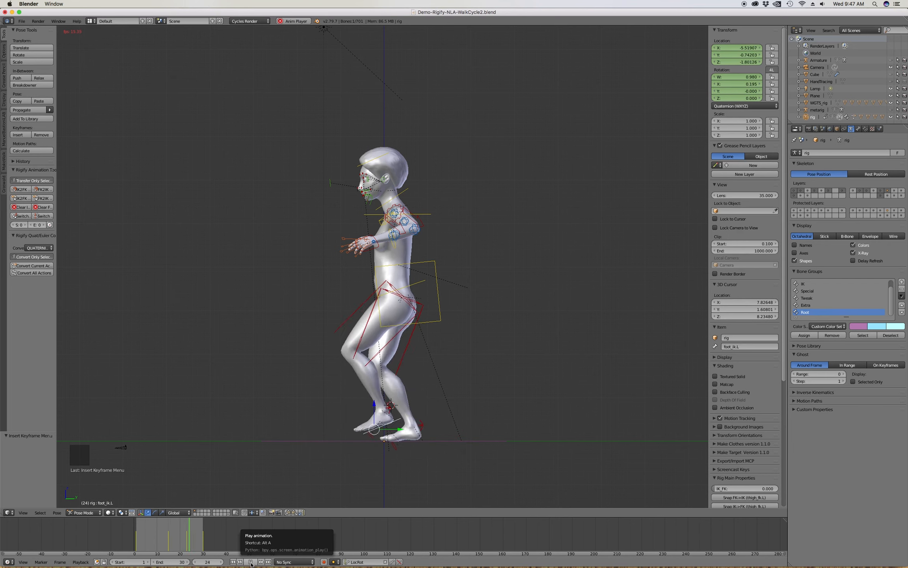
pyautogui.click(251, 562)
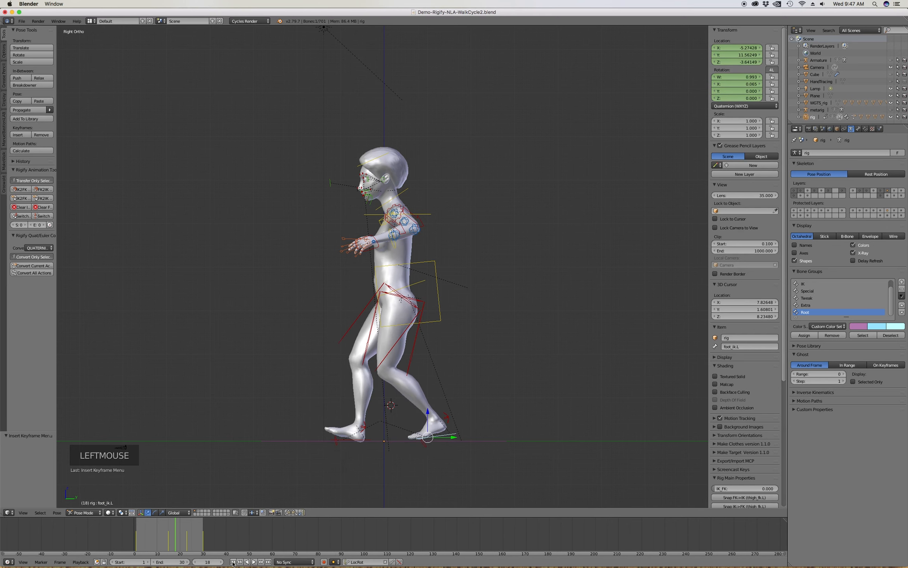
pyautogui.click(233, 561)
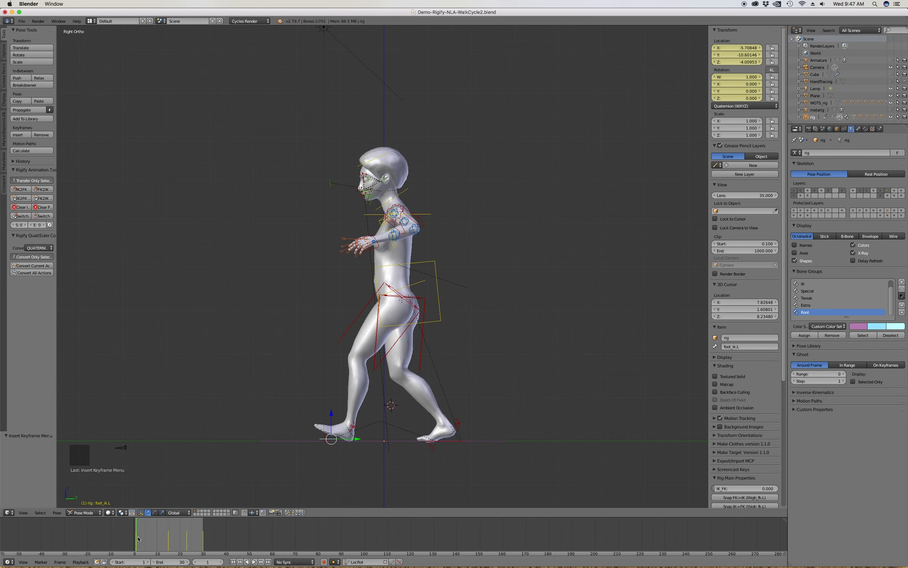
# Try raising the torso control about 1.47 along Z at frame 8 in side view, and undo the move.
pyautogui.moveTo(138, 539); pyautogui.dragTo(151, 539, button='right')
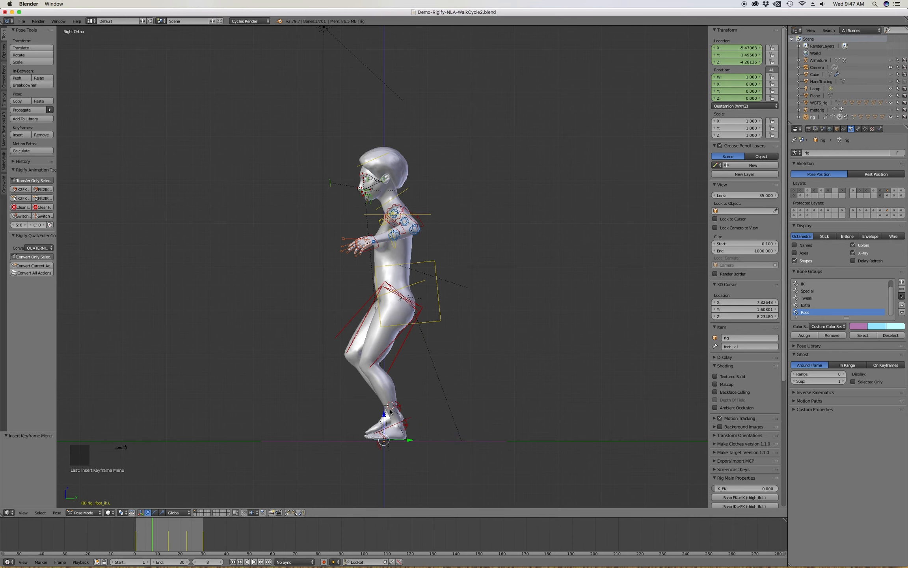
pyautogui.moveTo(391, 412); pyautogui.dragTo(394, 394, button='middle')
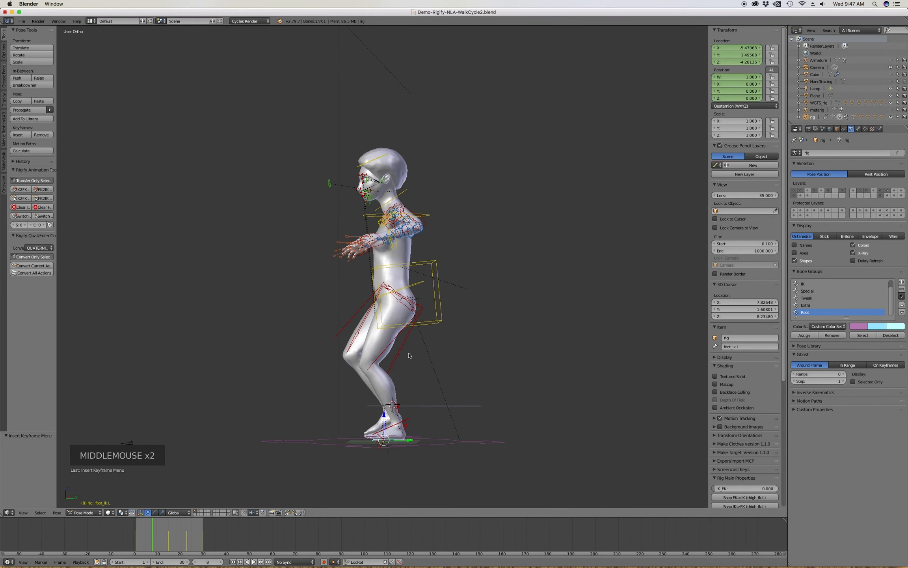
pyautogui.click(430, 325)
pyautogui.press('KP_3')
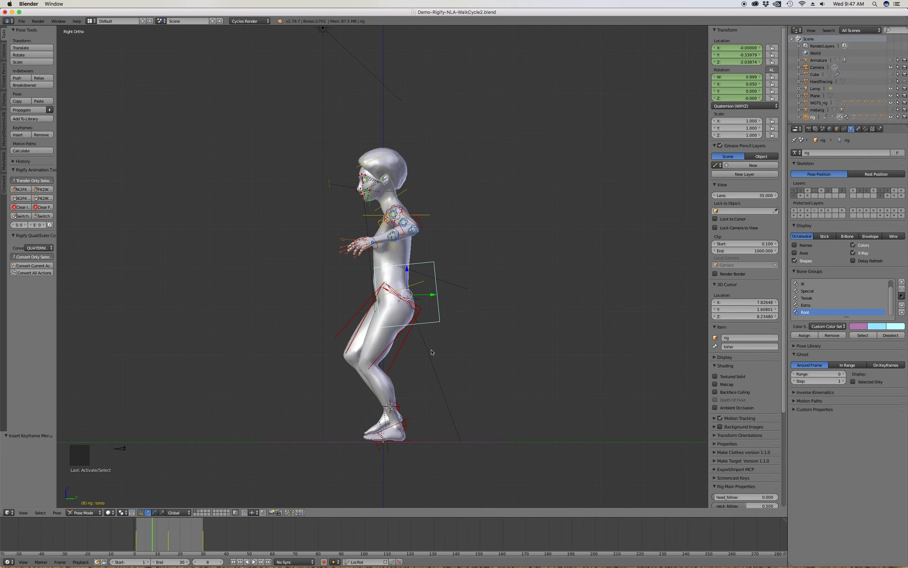
pyautogui.press('g')
pyautogui.press('z')
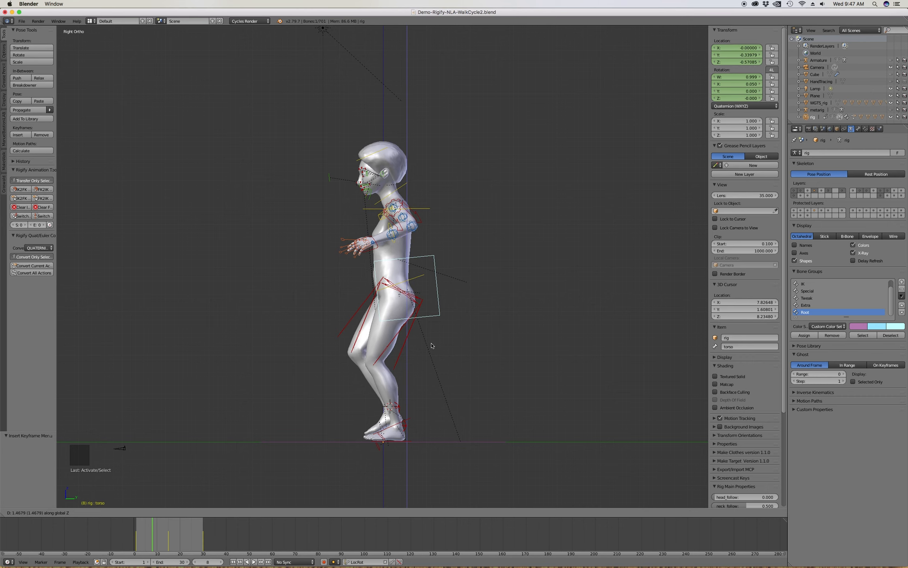
pyautogui.click(431, 345)
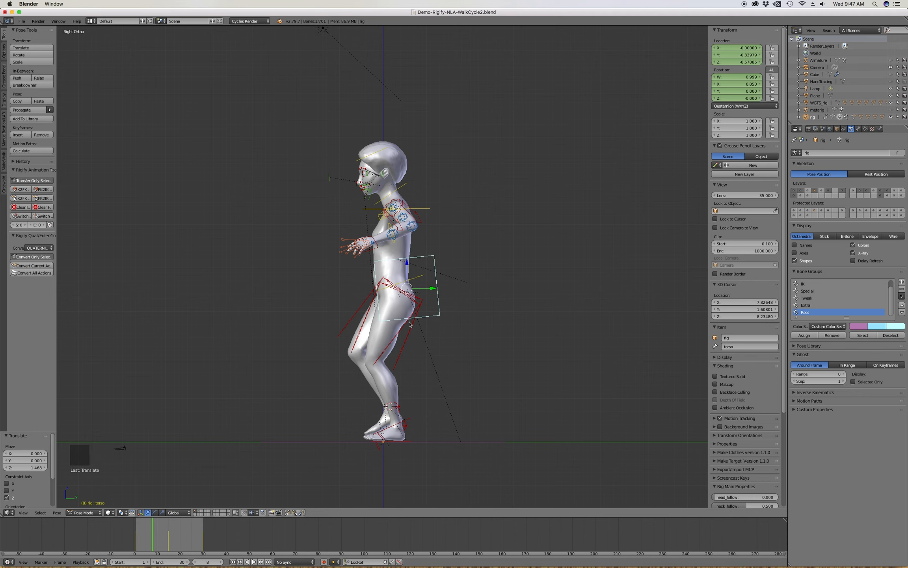
pyautogui.hotkey('ctrl', 'z')
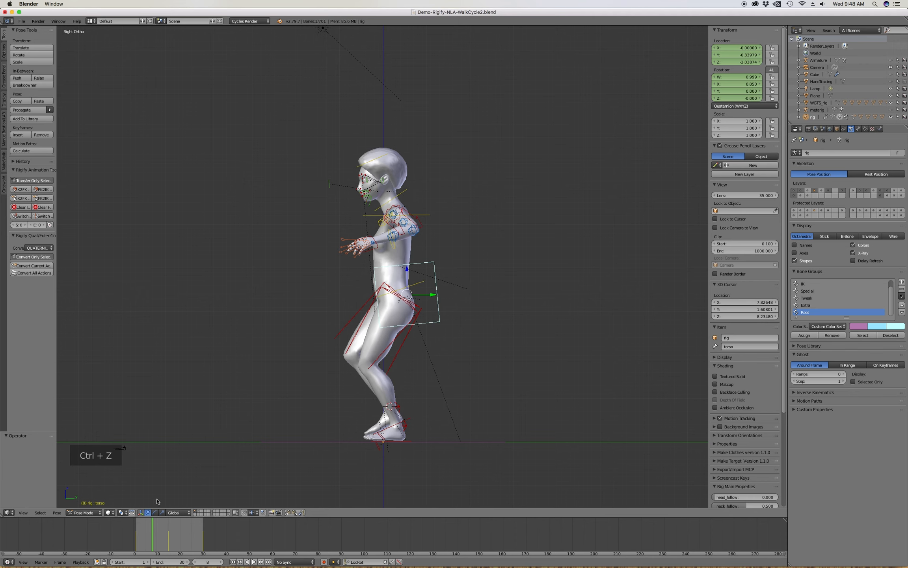
# Go to frame 1 and view the character from a slightly raised front angle.
pyautogui.rightClick(137, 535)
pyautogui.moveTo(288, 396); pyautogui.dragTo(362, 411, button='middle')
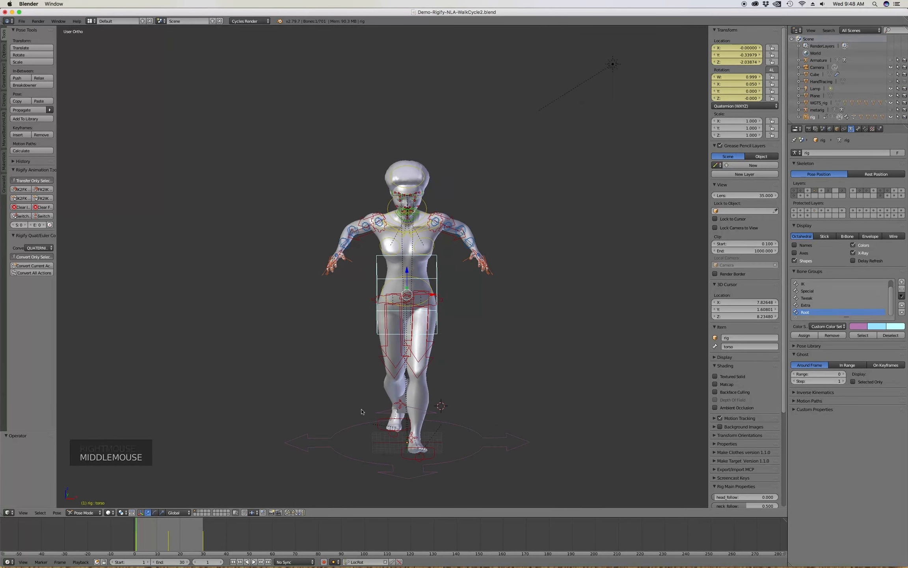
pyautogui.press('KP_1')
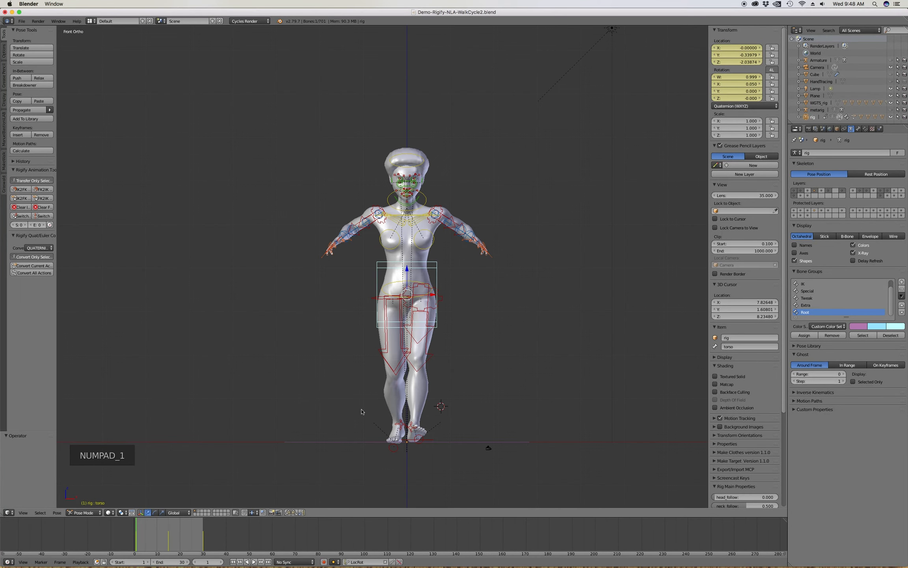
pyautogui.moveTo(409, 363); pyautogui.dragTo(408, 380, button='middle')
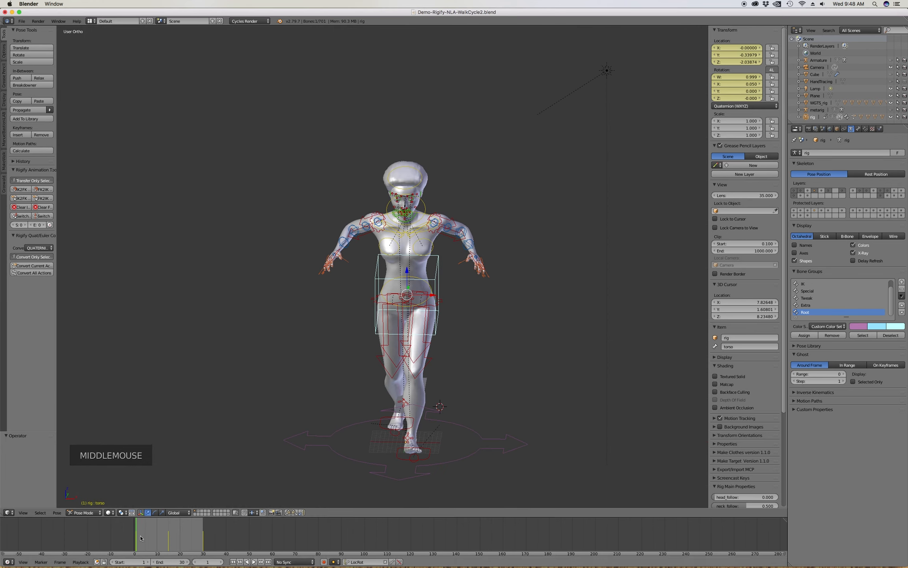
pyautogui.moveTo(140, 538)
pyautogui.mouseDown(button='right')
pyautogui.moveTo(168, 539)
pyautogui.moveTo(135, 540)
pyautogui.mouseUp(button='right')
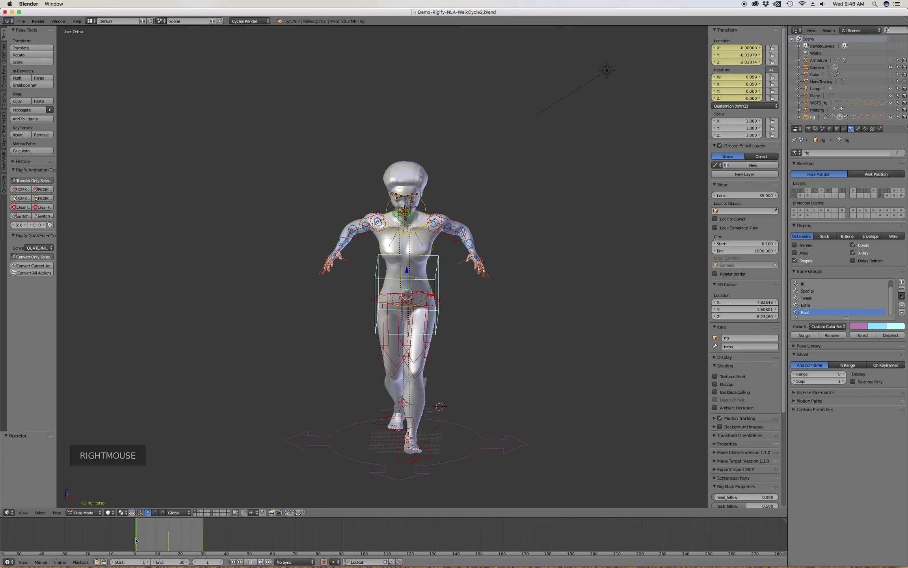
pyautogui.middleClick(394, 344)
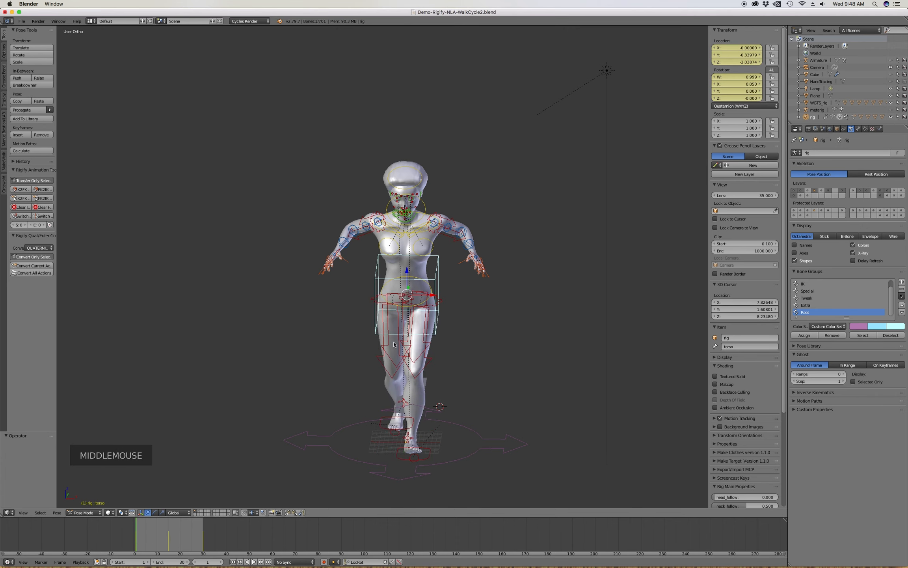
pyautogui.moveTo(393, 345); pyautogui.dragTo(433, 356, button='middle')
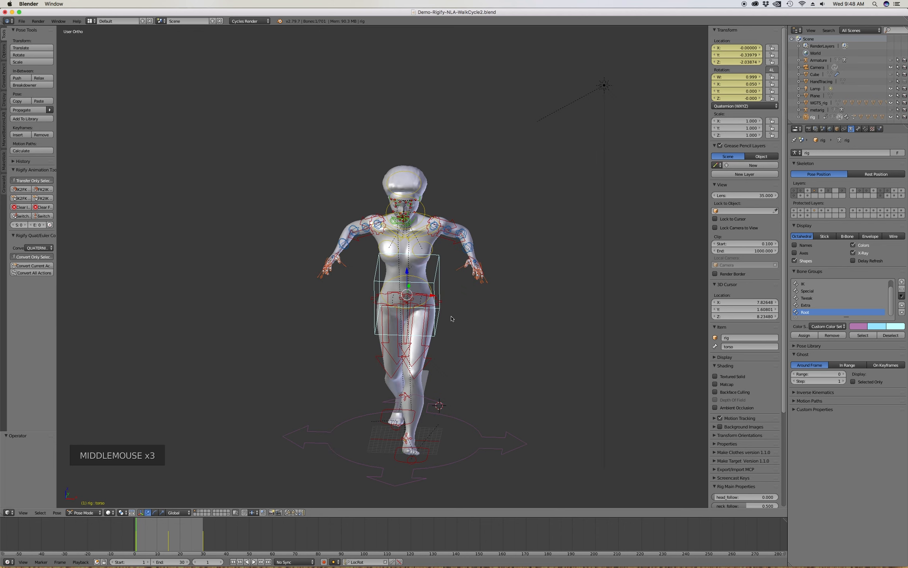
# Try rotating the torso control about -9.3° around its local Z axis at frame 1, and undo the rotation.
pyautogui.press('r')
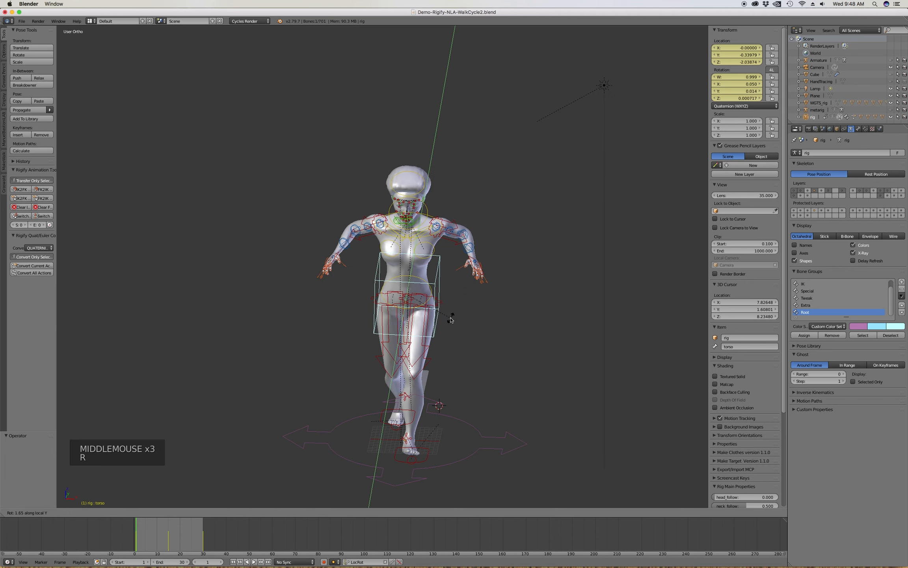
pyautogui.press('Escape')
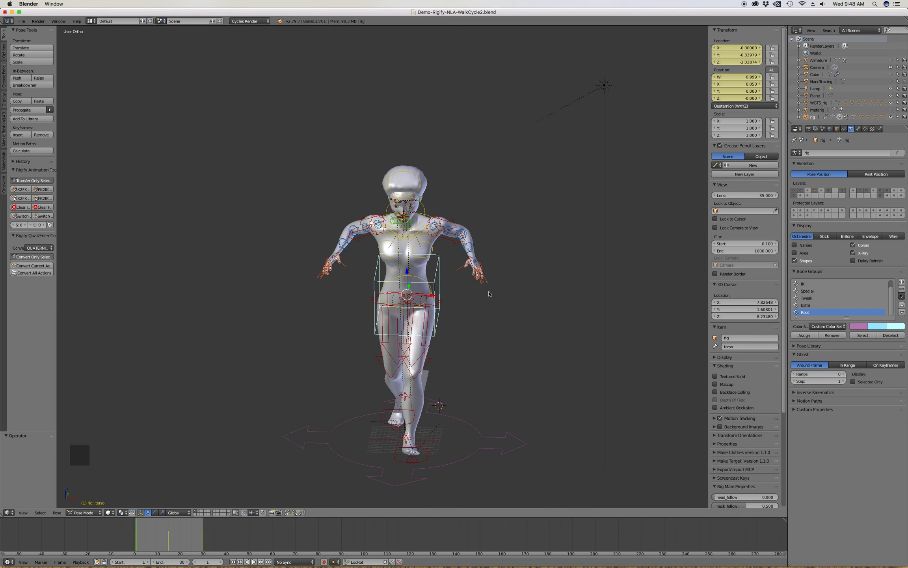
pyautogui.moveTo(441, 291)
pyautogui.mouseDown(button='middle')
pyautogui.moveTo(414, 292)
pyautogui.moveTo(457, 293)
pyautogui.mouseUp(button='middle')
pyautogui.press('r')
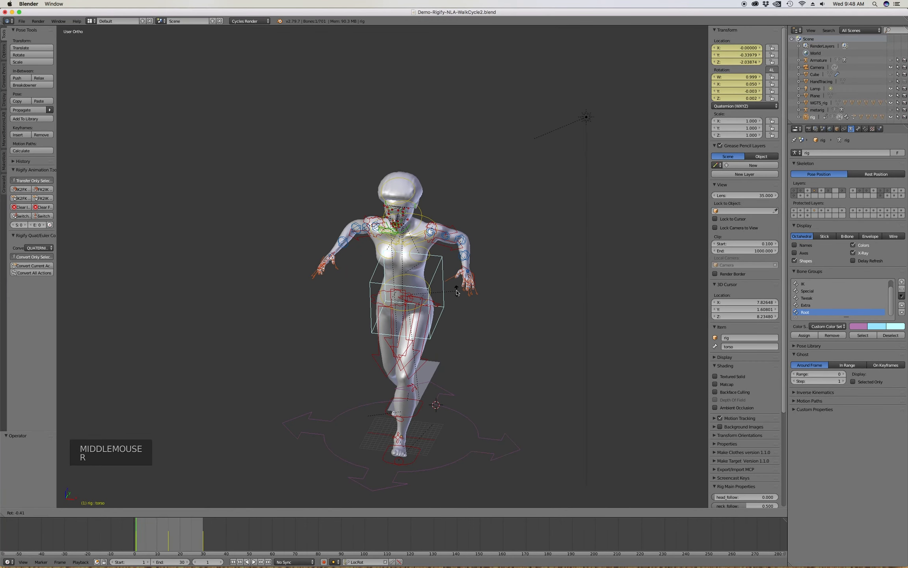
pyautogui.press('z')
pyautogui.press('z')
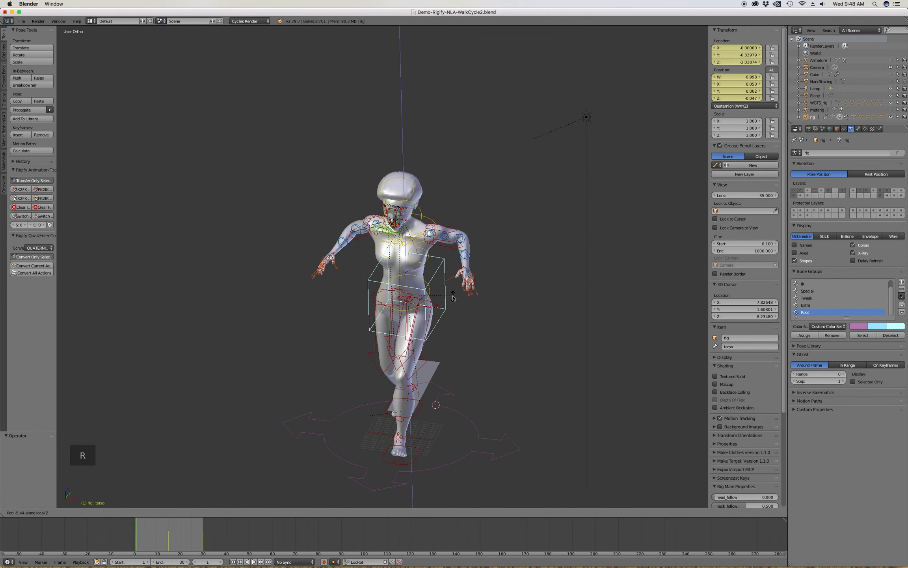
pyautogui.click(448, 301)
pyautogui.moveTo(448, 301); pyautogui.dragTo(424, 305, button='middle')
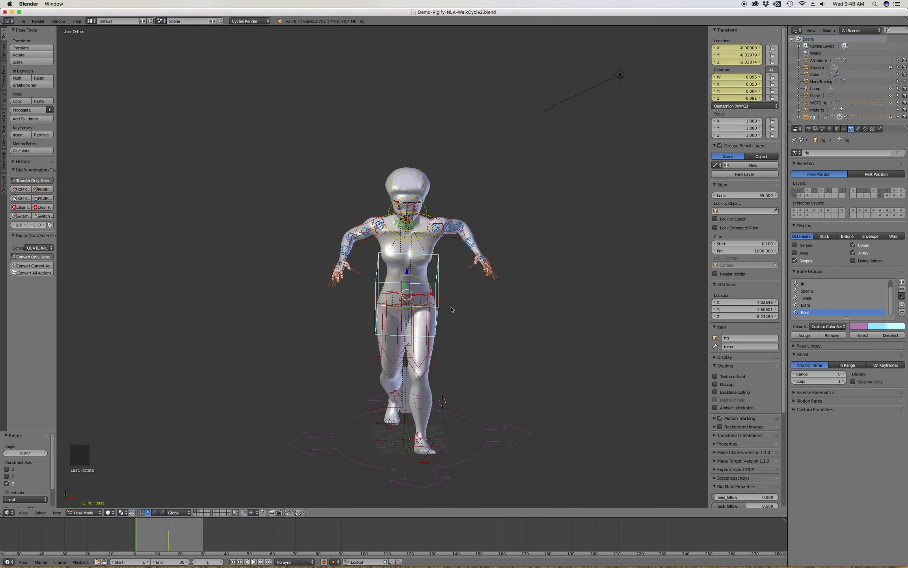
pyautogui.hotkey('ctrl', 'z')
# Rotate the torso control about -3.4° around its local Z axis at frame 1 and keyframe it.
pyautogui.press('r')
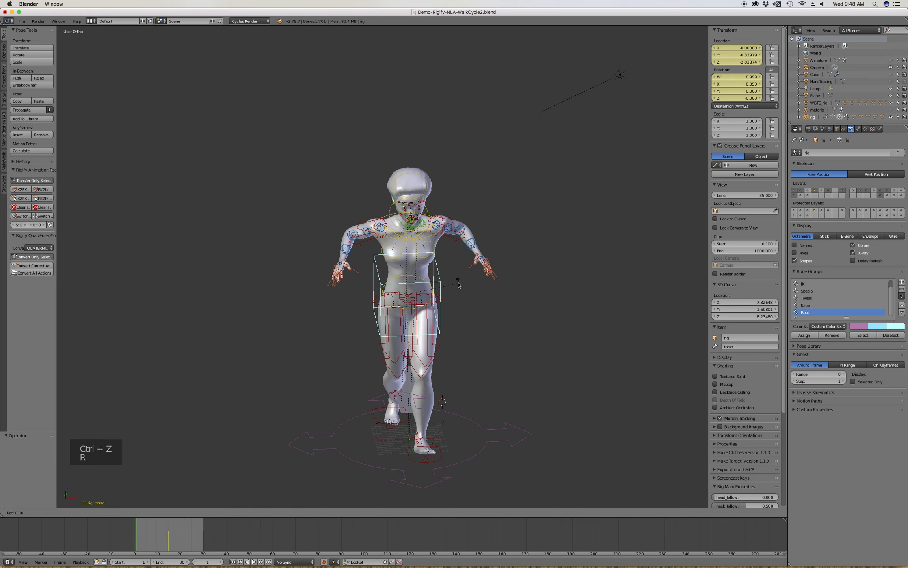
pyautogui.press('z')
pyautogui.press('z')
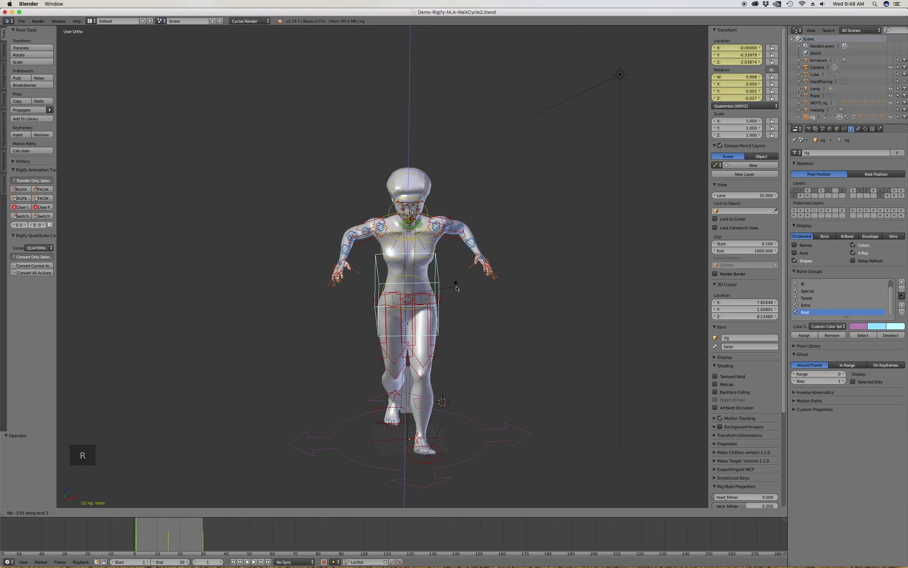
pyautogui.click(456, 289)
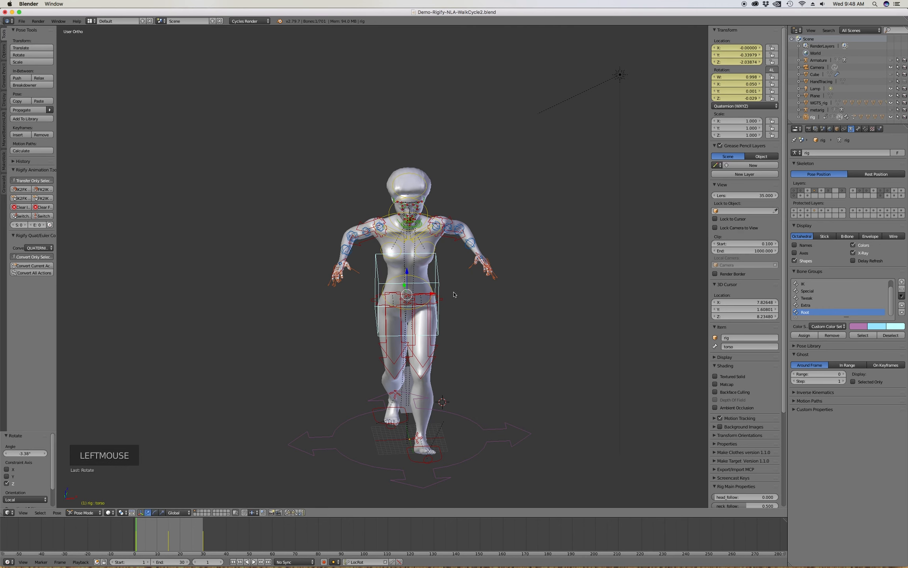
pyautogui.press('i')
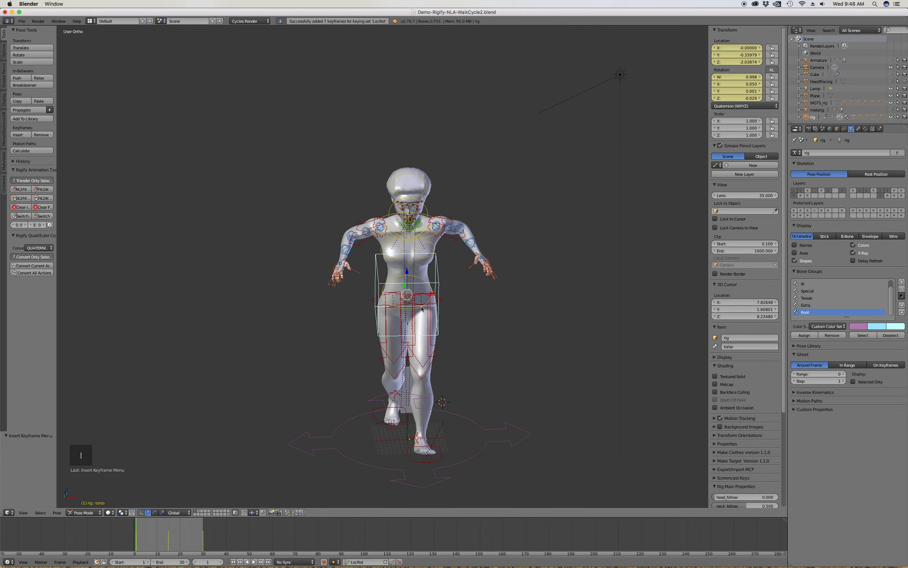
# Copy the torso control's pose from frame 1, paste it at frame 30 and keyframe it.
pyautogui.moveTo(440, 312); pyautogui.dragTo(432, 311, button='middle')
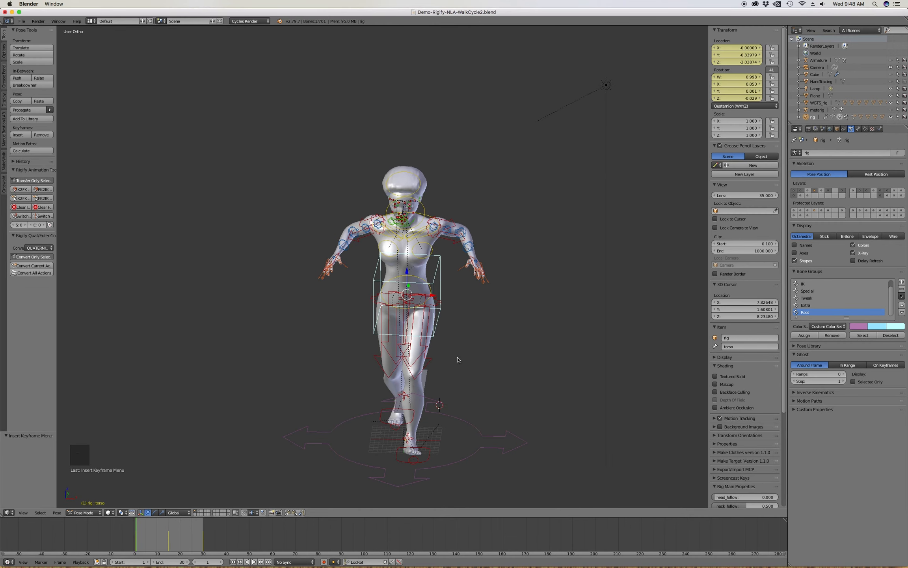
pyautogui.hotkey('ctrl', 'c')
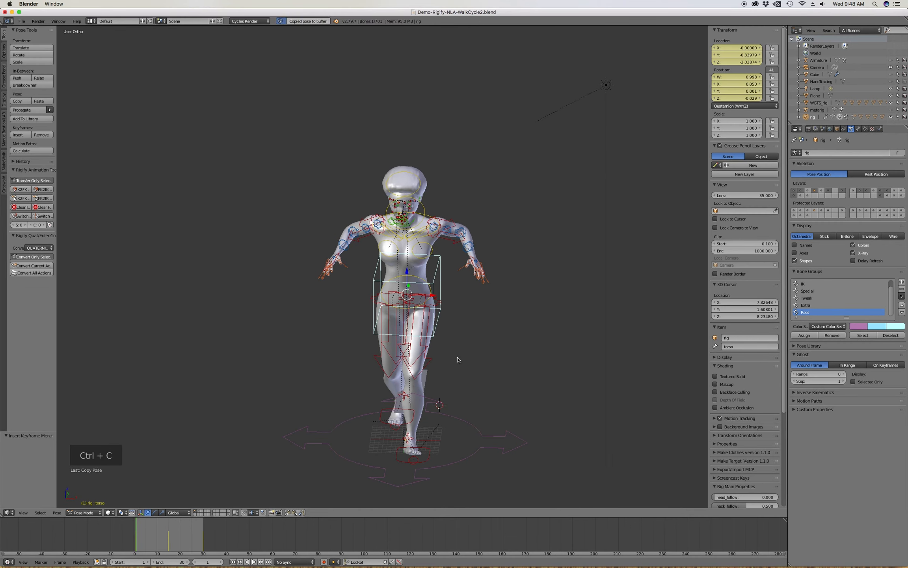
pyautogui.rightClick(204, 535)
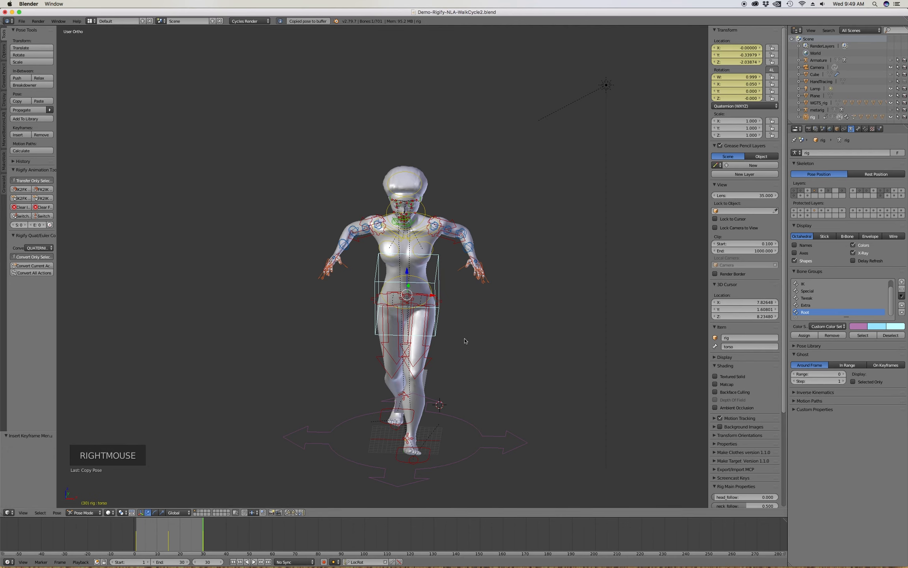
pyautogui.hotkey('ctrl', 'v')
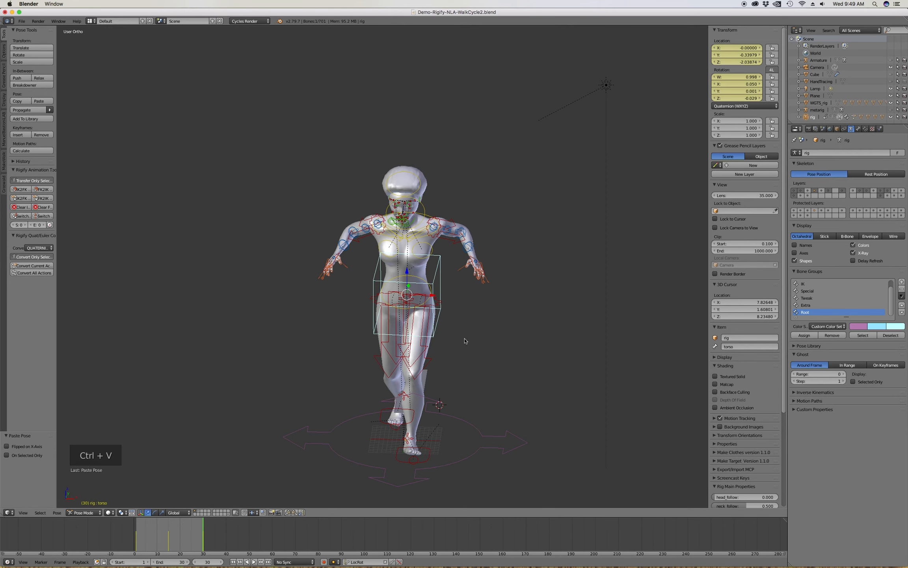
pyautogui.press('i')
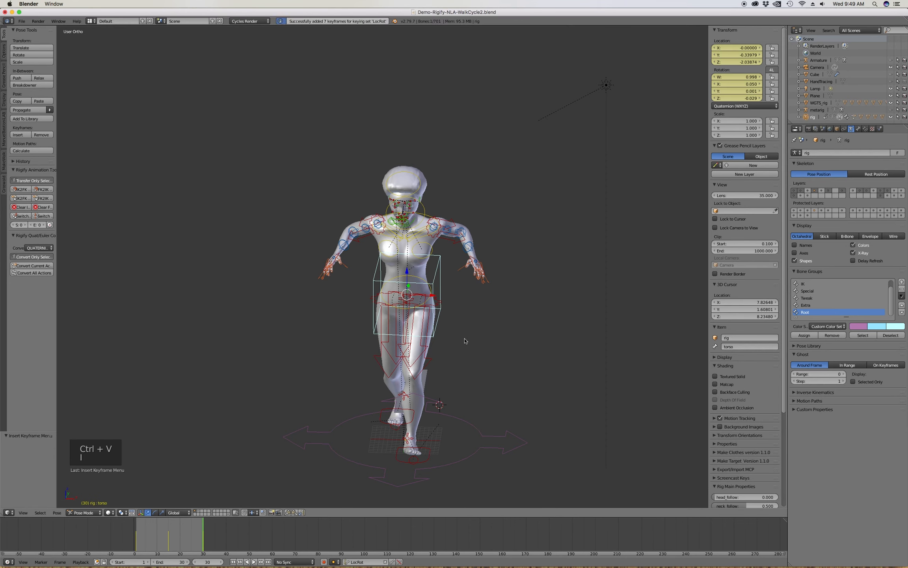
# Paste the copied torso pose X-flipped at frame 15 and keyframe it.
pyautogui.rightClick(169, 537)
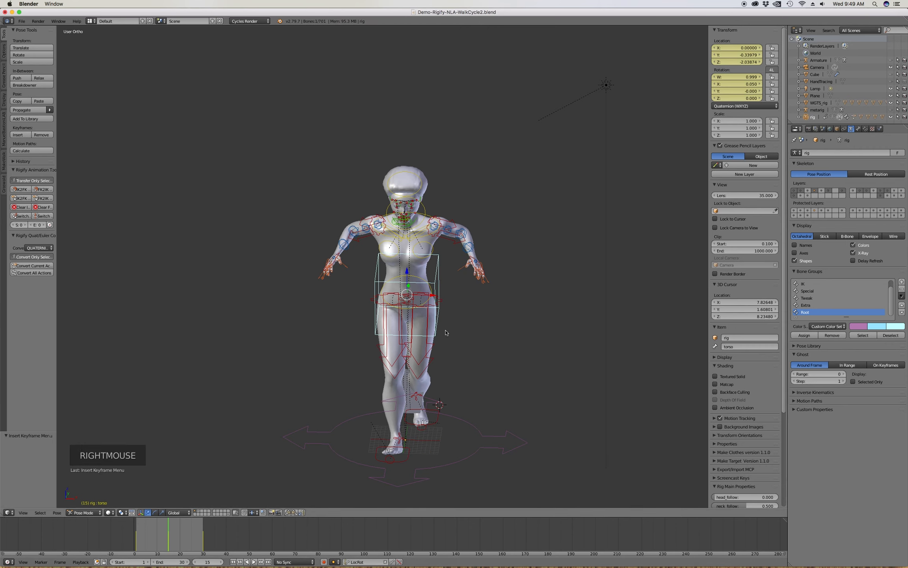
pyautogui.hotkey('ctrl', 'shift', 'v')
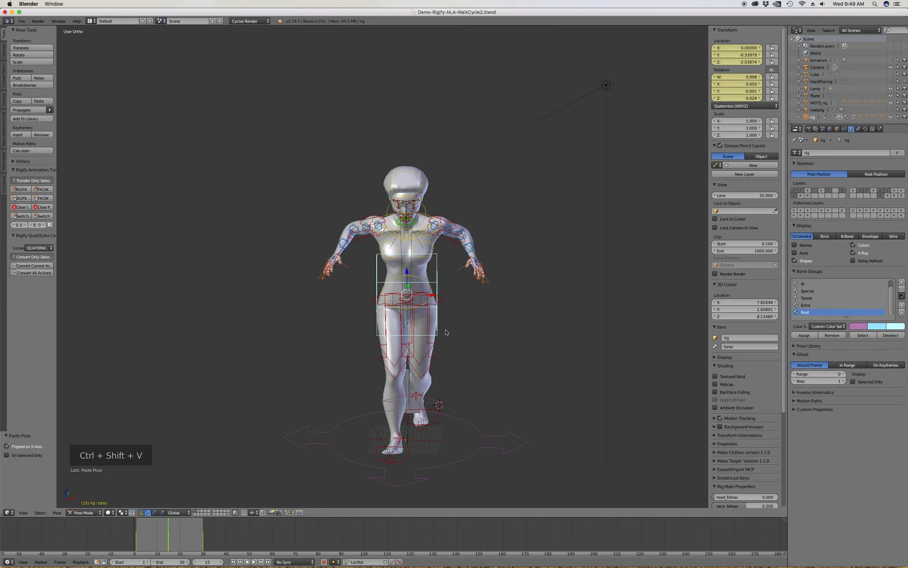
pyautogui.press('i')
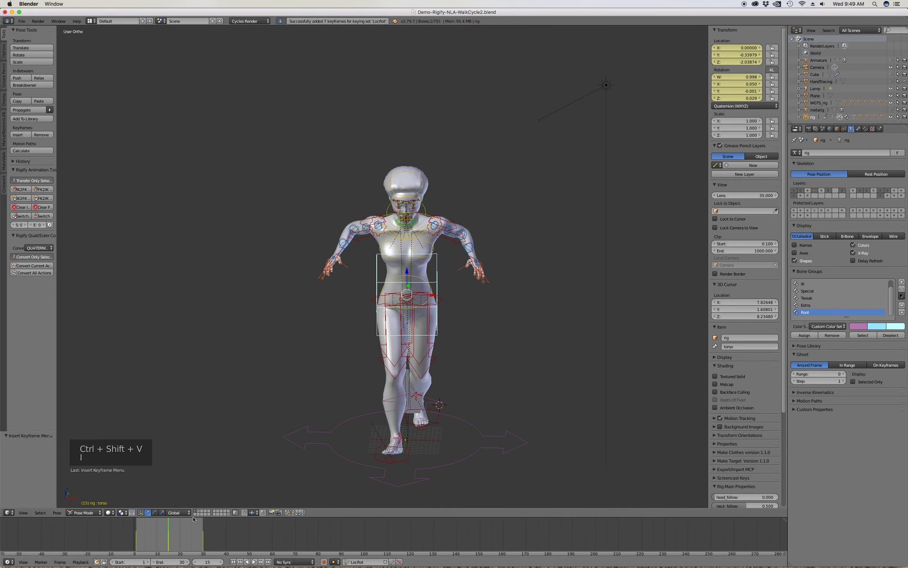
# Compare the contact poses at frames 1 and 15 with the passing pose at frame 8 in side view.
pyautogui.moveTo(428, 344); pyautogui.dragTo(396, 318, button='middle')
pyautogui.press('KP_3')
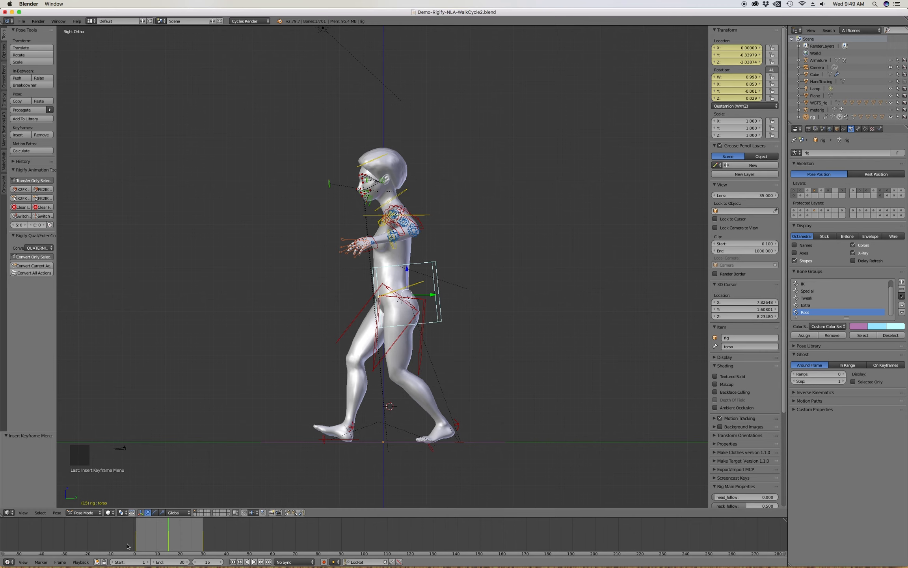
pyautogui.moveTo(150, 542); pyautogui.dragTo(152, 540, button='right')
pyautogui.scroll(7, 432, 268)
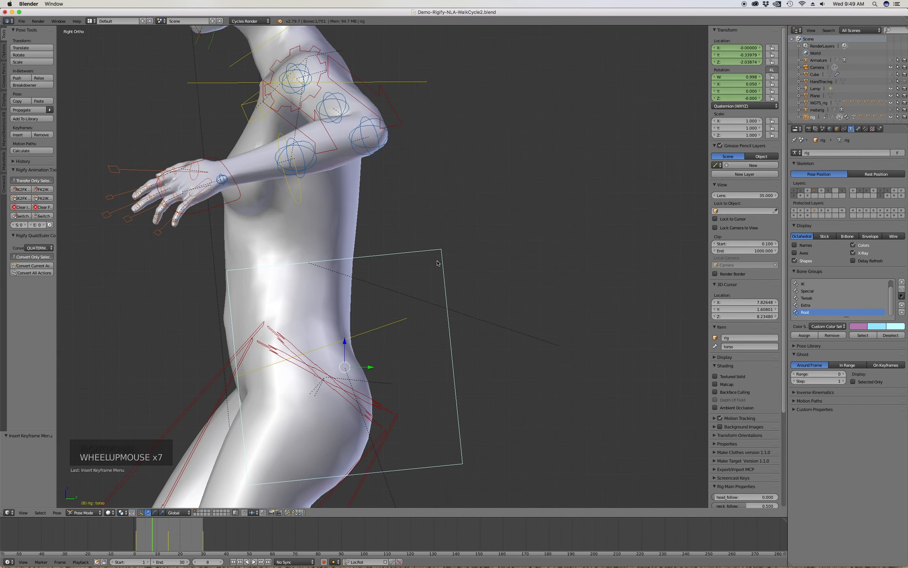
pyautogui.scroll(-7, 432, 268)
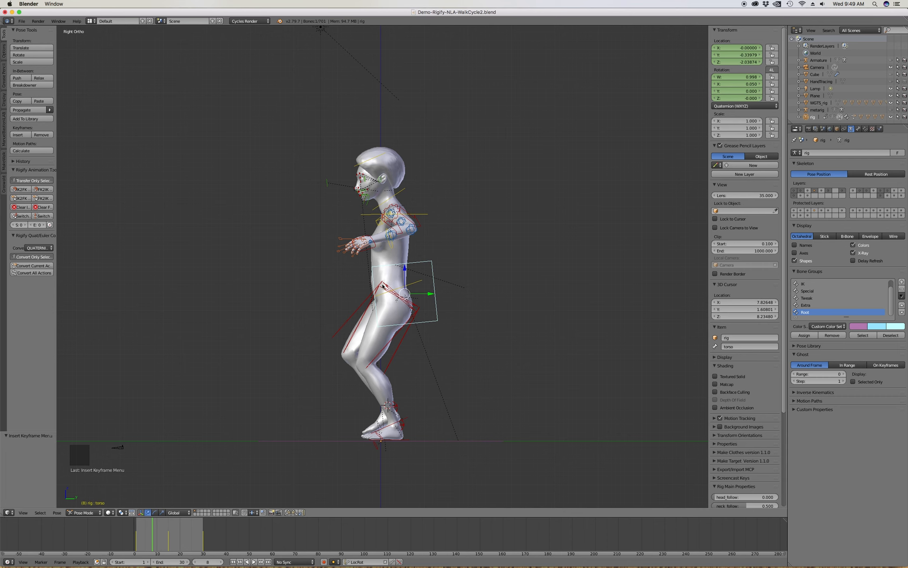
pyautogui.rightClick(135, 540)
pyautogui.rightClick(169, 541)
pyautogui.moveTo(169, 540); pyautogui.dragTo(154, 538, button='right')
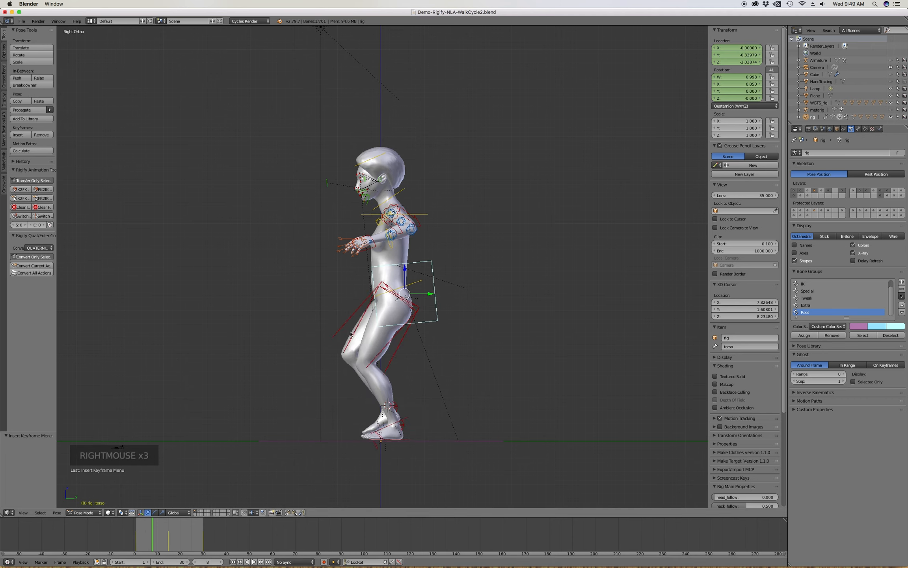
# Raise the torso control about 1.71 along Z at frame 8 in side view and keyframe it.
pyautogui.moveTo(350, 318); pyautogui.dragTo(381, 327, button='middle')
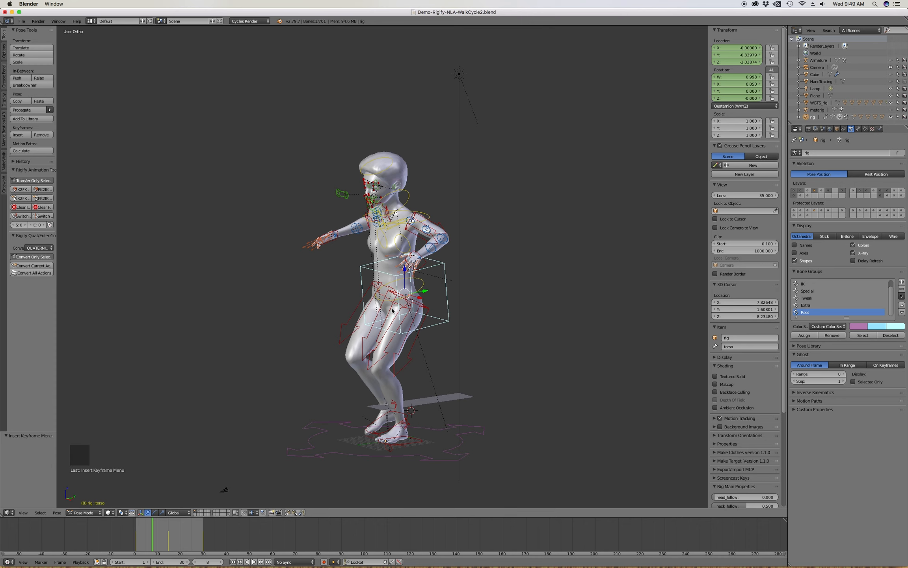
pyautogui.press('KP_3')
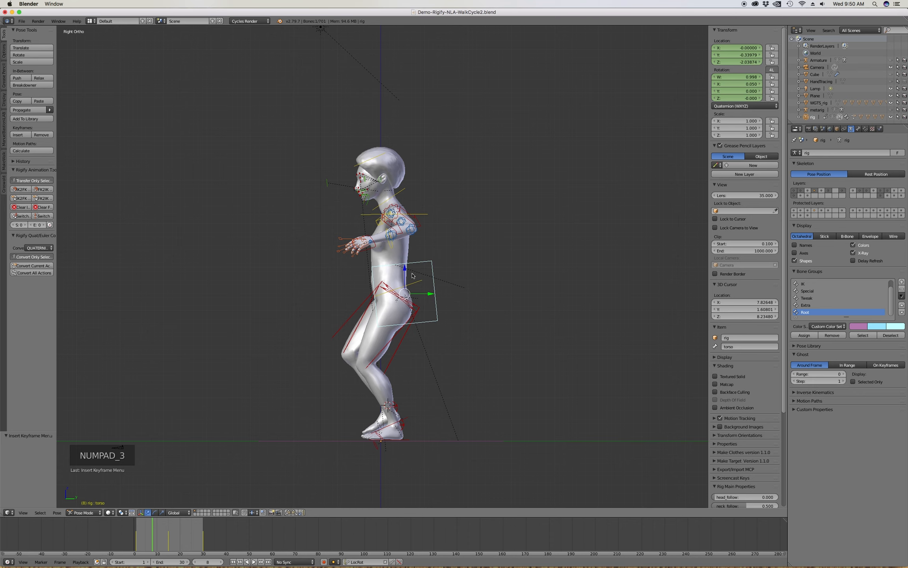
pyautogui.press('g')
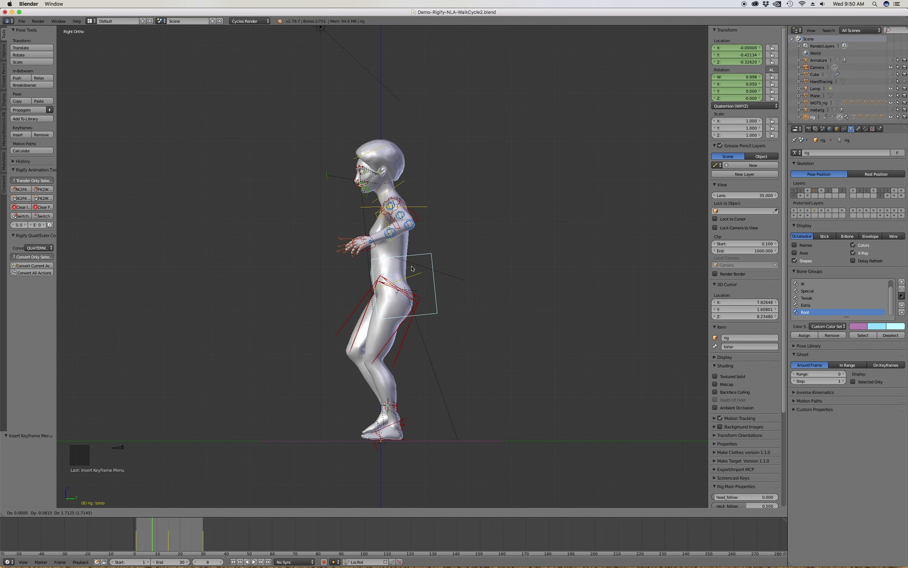
pyautogui.click(411, 268)
pyautogui.press('i')
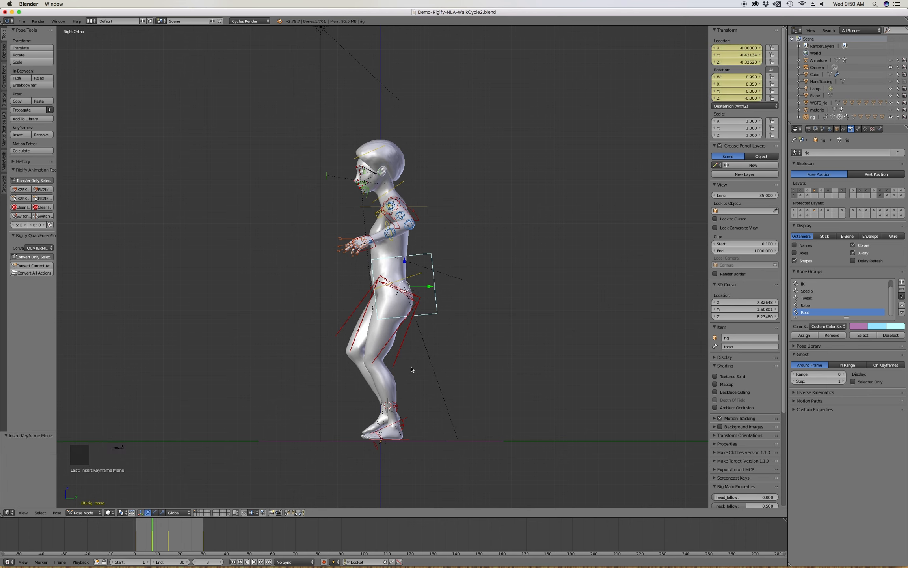
# Copy the raised torso pose from frame 8, paste it X-flipped at frame 23 and keyframe it.
pyautogui.hotkey('ctrl', 'c')
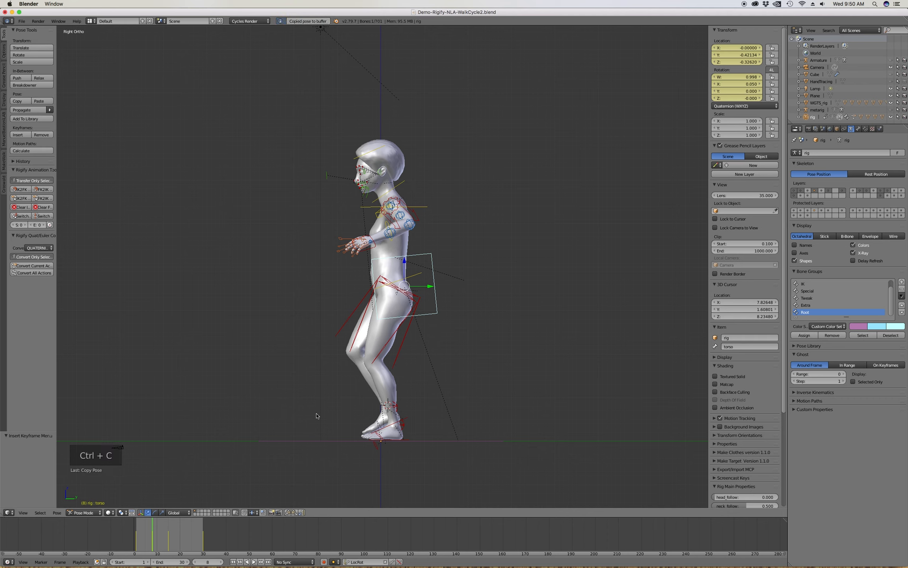
pyautogui.moveTo(180, 537); pyautogui.dragTo(188, 536, button='right')
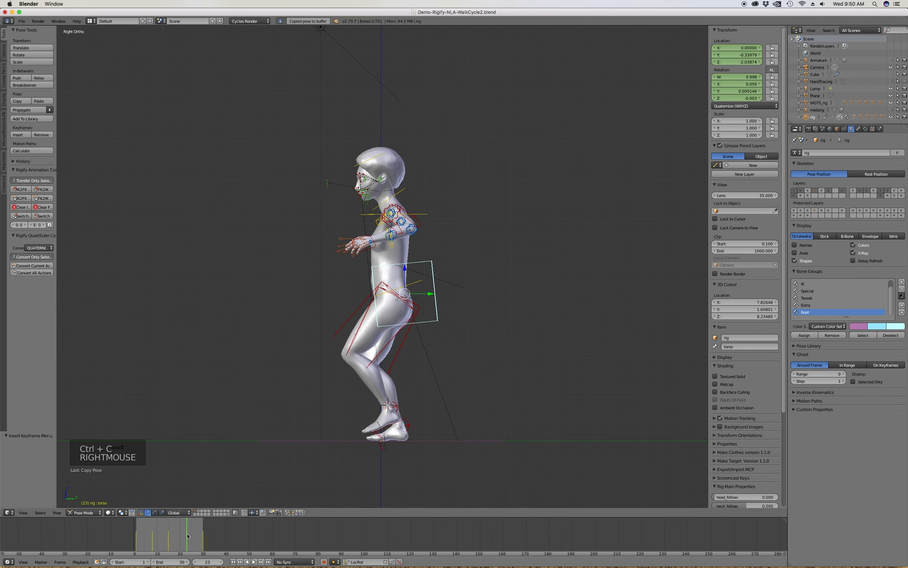
pyautogui.hotkey('ctrl', 'shift', 'v')
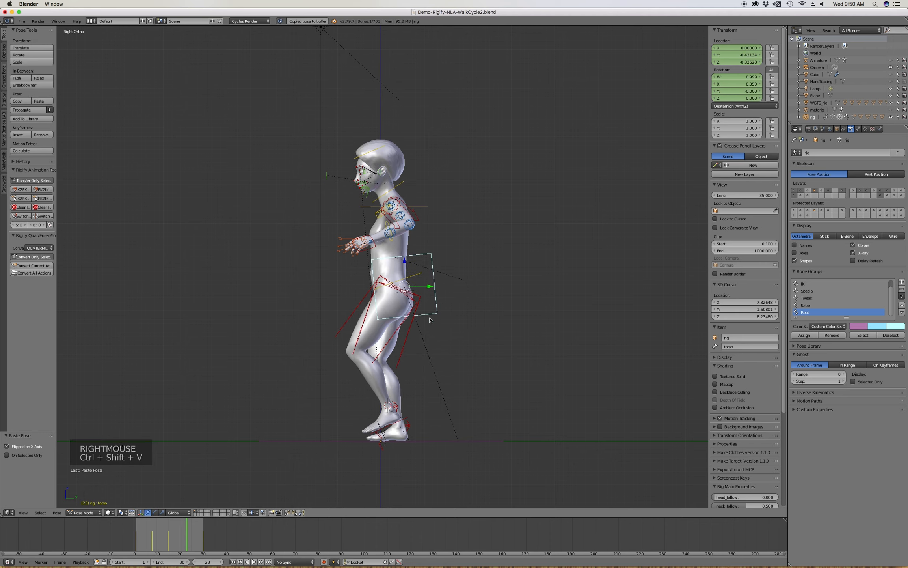
pyautogui.press('i')
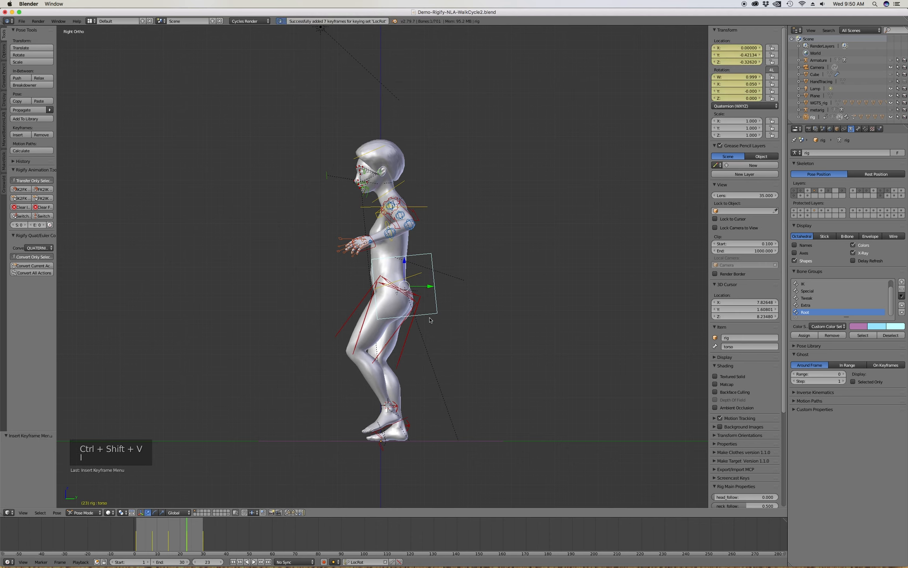
# Play the walk cycle from frame 1 to review the torso motion, and return to the first frame.
pyautogui.click(232, 562)
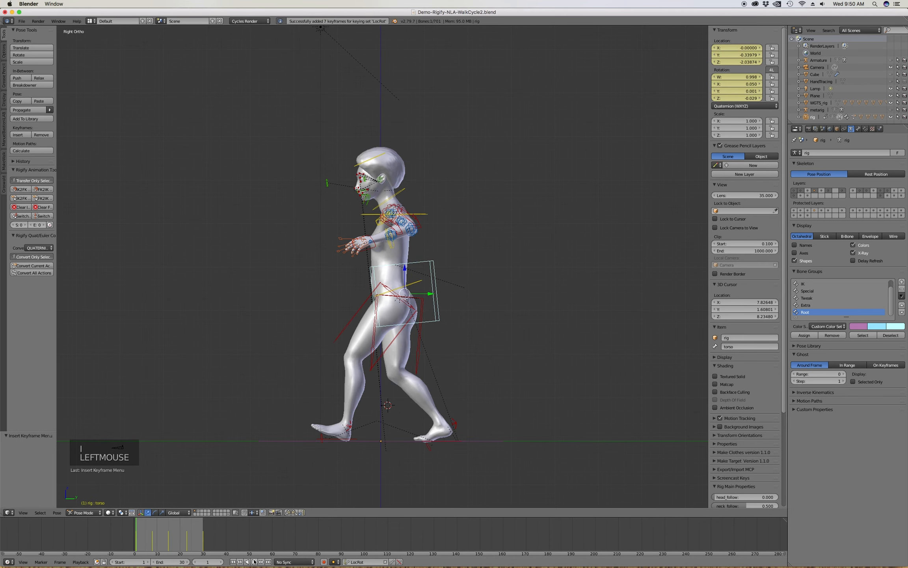
pyautogui.click(254, 562)
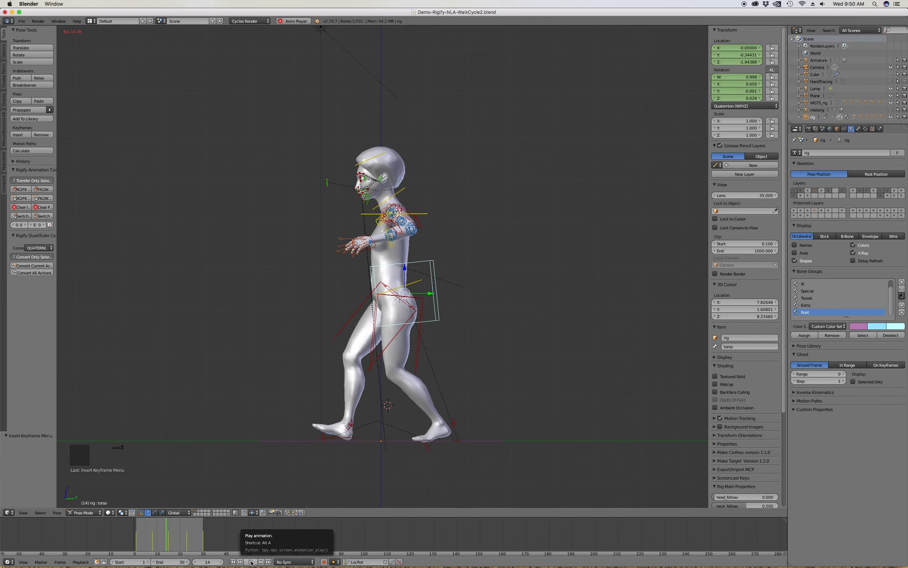
pyautogui.click(251, 561)
pyautogui.click(232, 562)
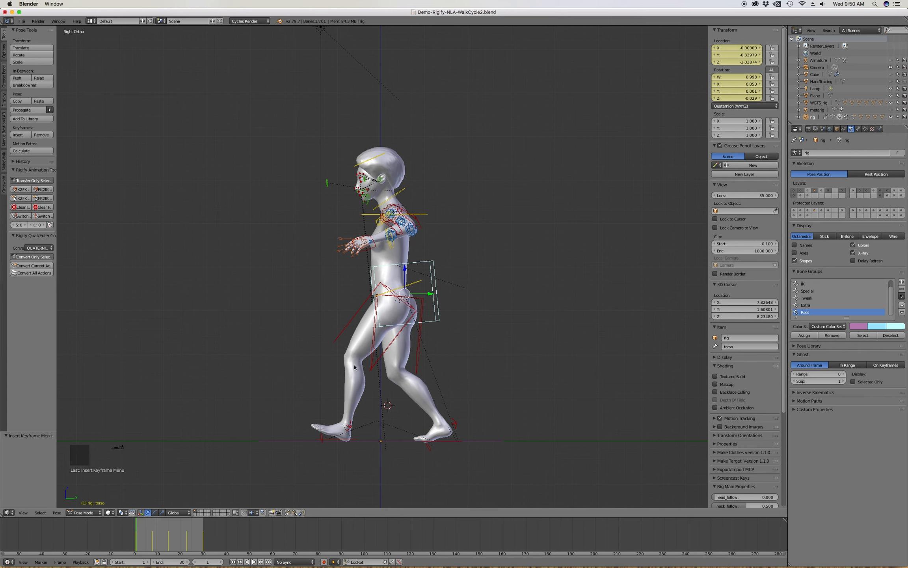
# At frame 1 in front view, lower the left hand IK control about 8.16 inward and 10.11 down, and rotate it about 42.4°.
pyautogui.click(367, 249)
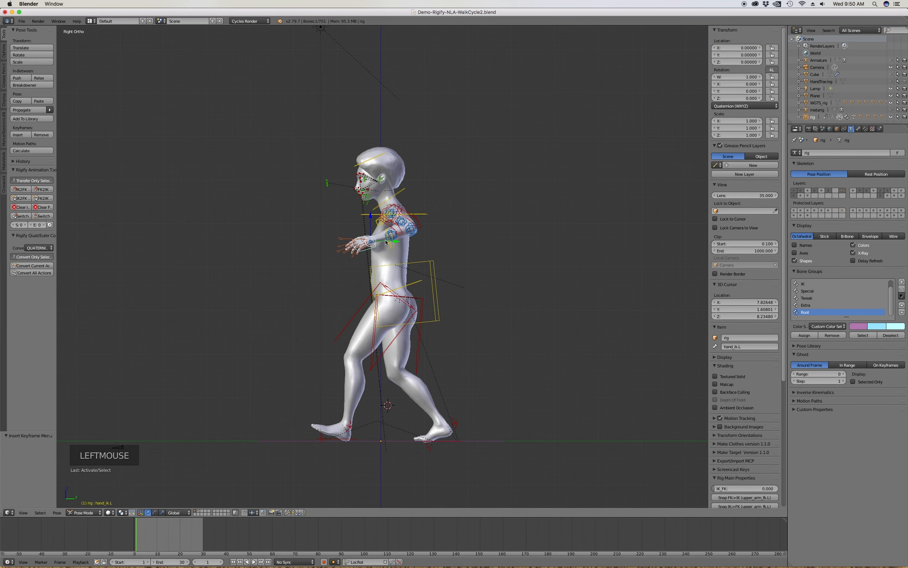
pyautogui.press('KP_1')
pyautogui.press('g')
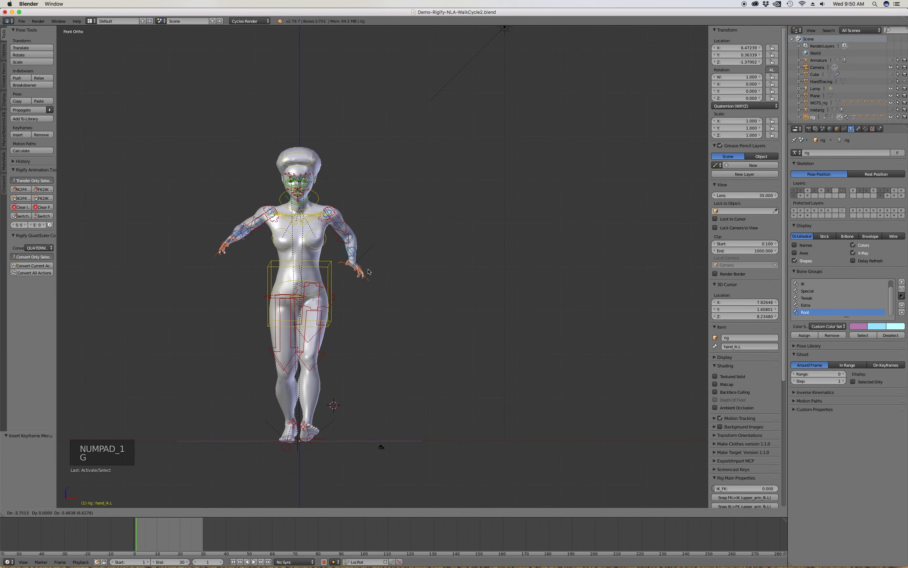
pyautogui.click(342, 294)
pyautogui.press('r')
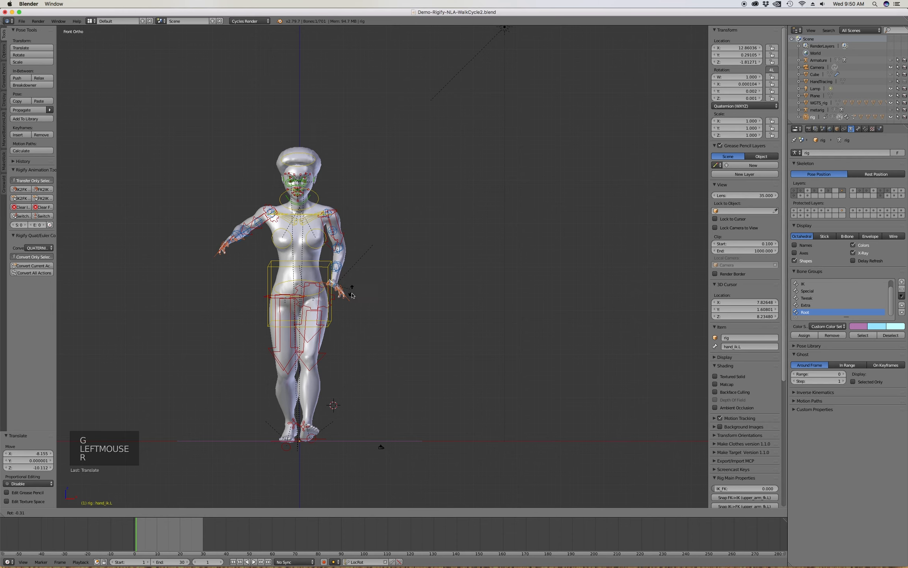
pyautogui.click(347, 305)
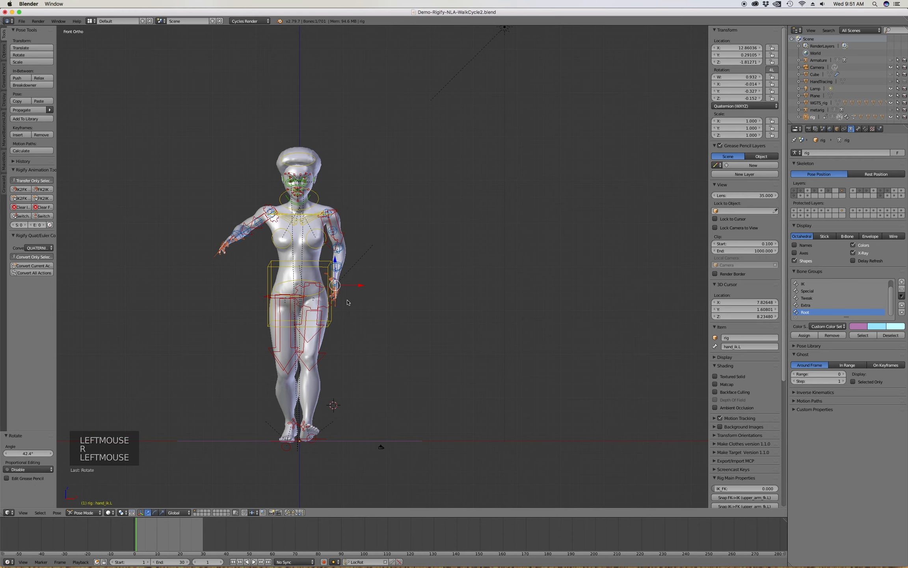
# In side view, move the left hand control back about 9.9 along Y, rotate it about -59.1°, and keyframe it at frame 1.
pyautogui.press('KP_3')
pyautogui.press('g')
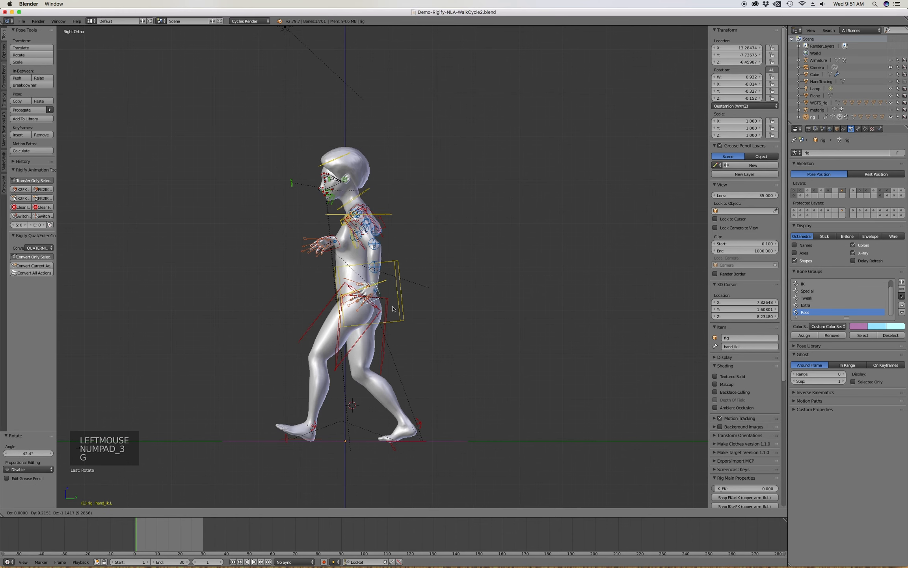
pyautogui.click(394, 308)
pyautogui.press('r')
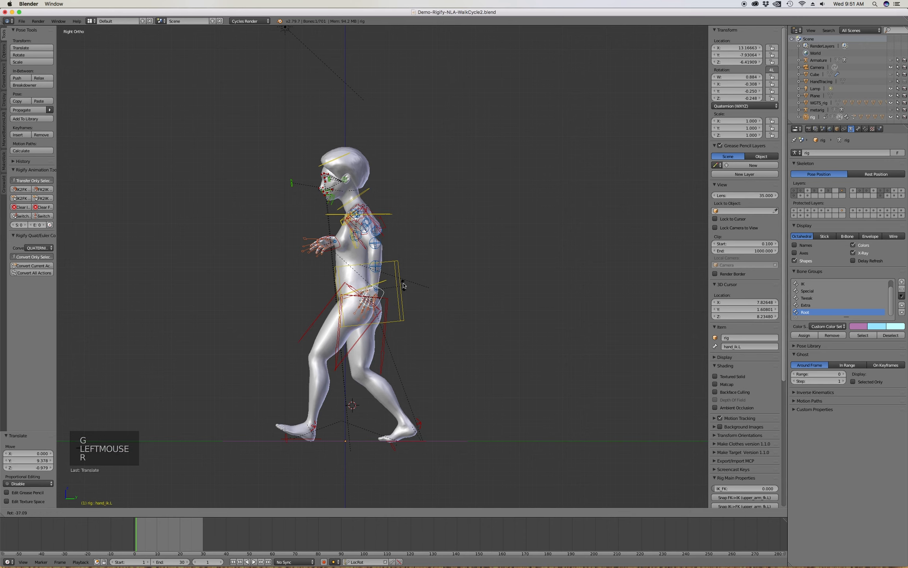
pyautogui.click(401, 276)
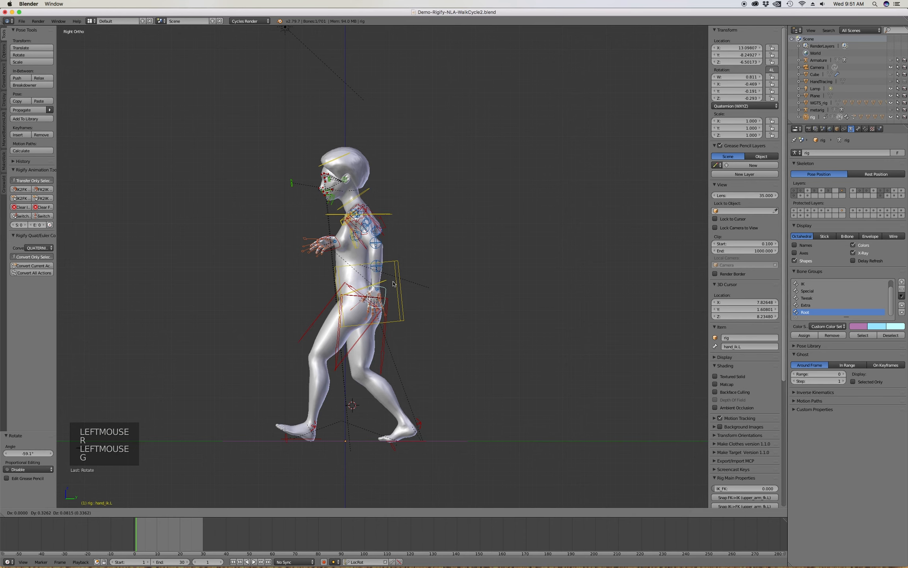
pyautogui.press('g')
pyautogui.click(393, 282)
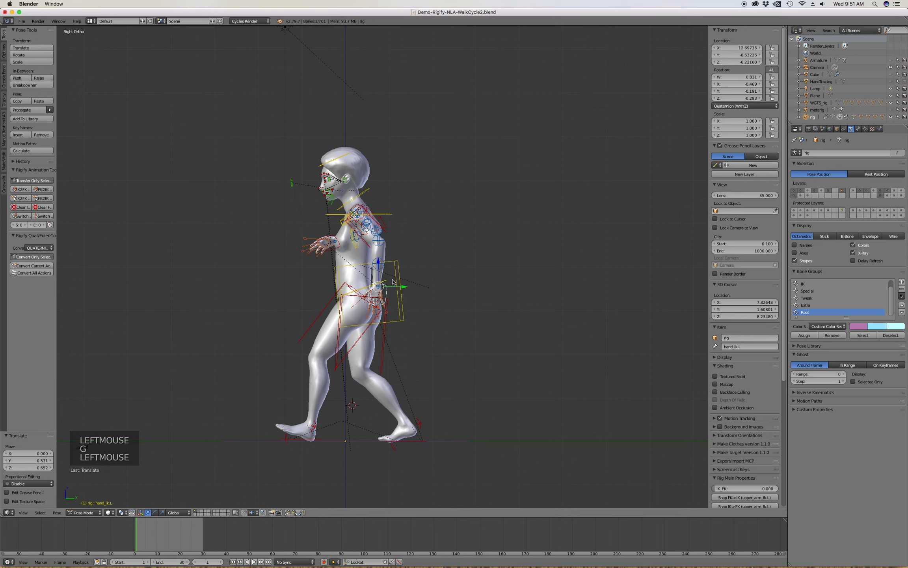
pyautogui.press('KP_1')
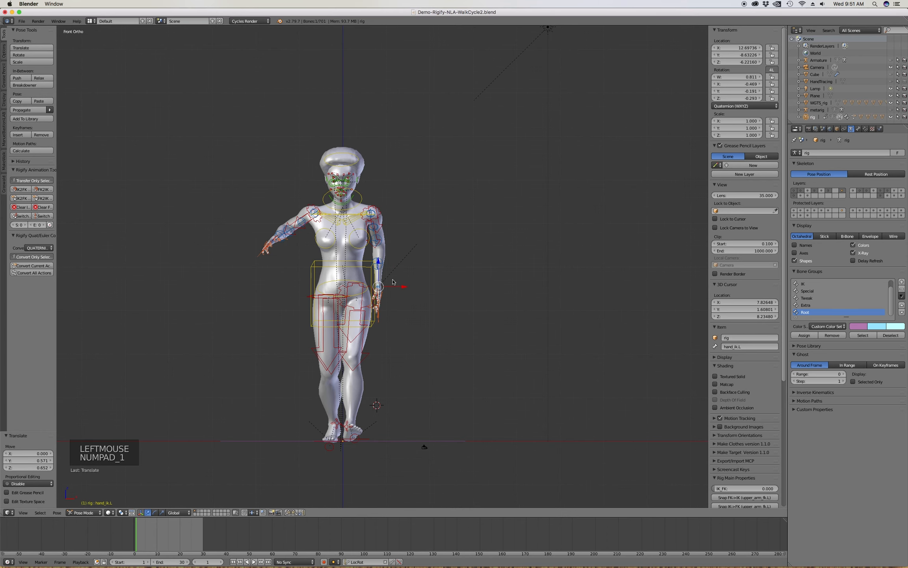
pyautogui.press('KP_3')
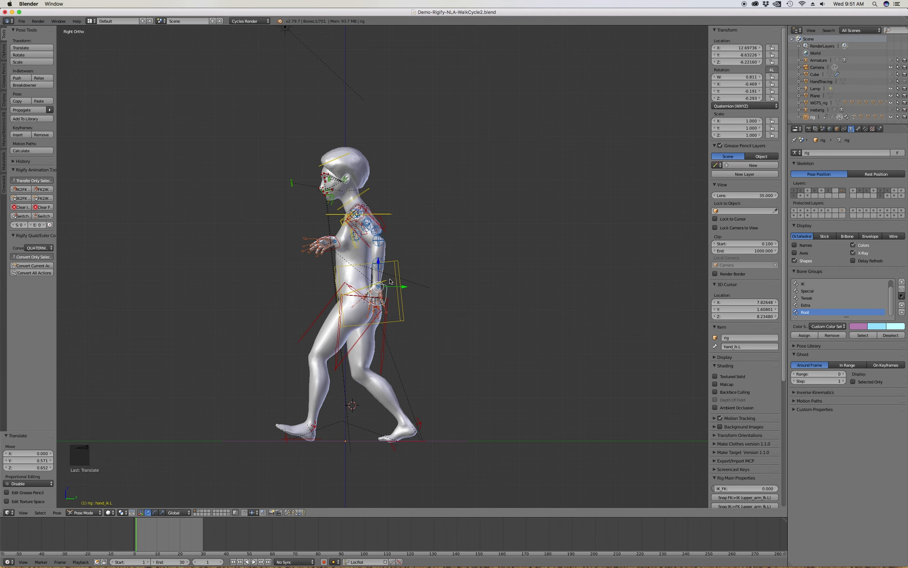
pyautogui.press('i')
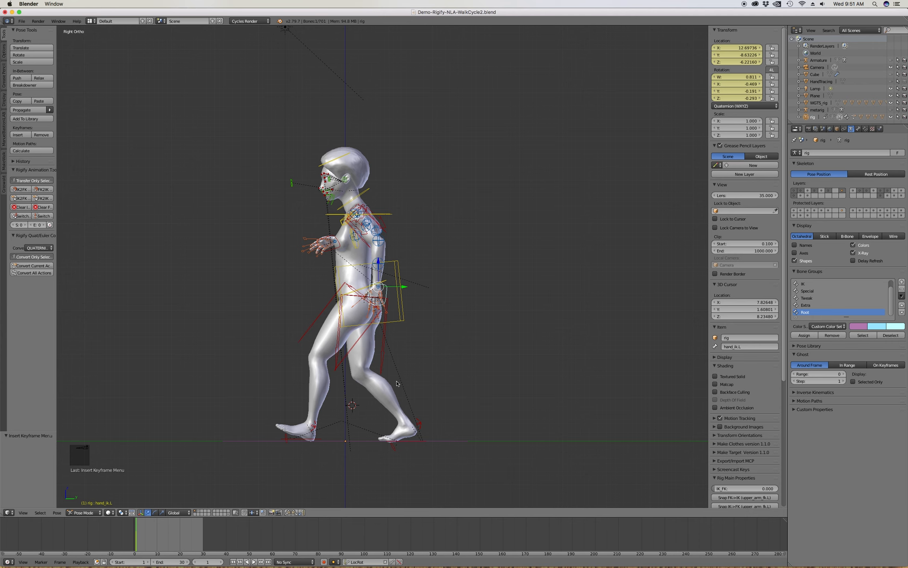
# Keyframe the same left hand pose at frame 30 and copy that pose.
pyautogui.rightClick(201, 534)
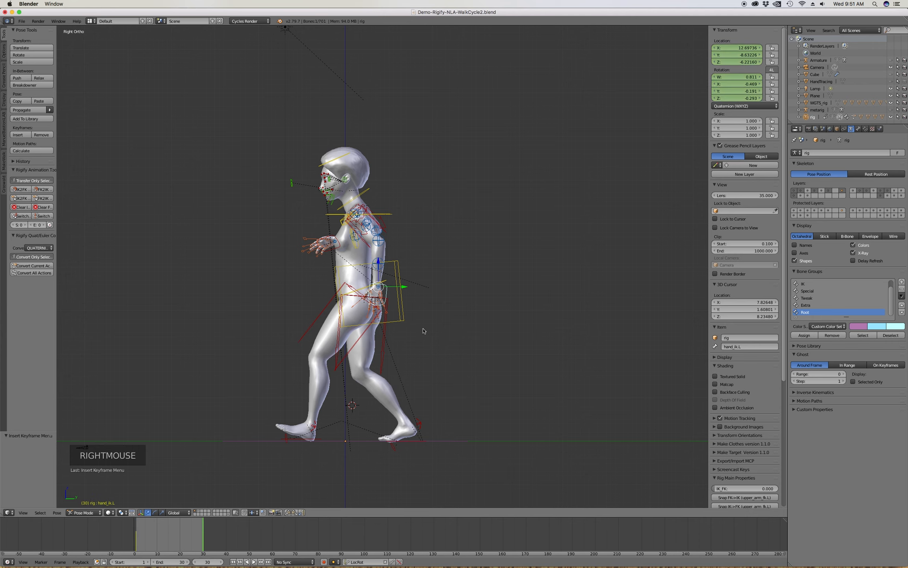
pyautogui.press('i')
pyautogui.press('i')
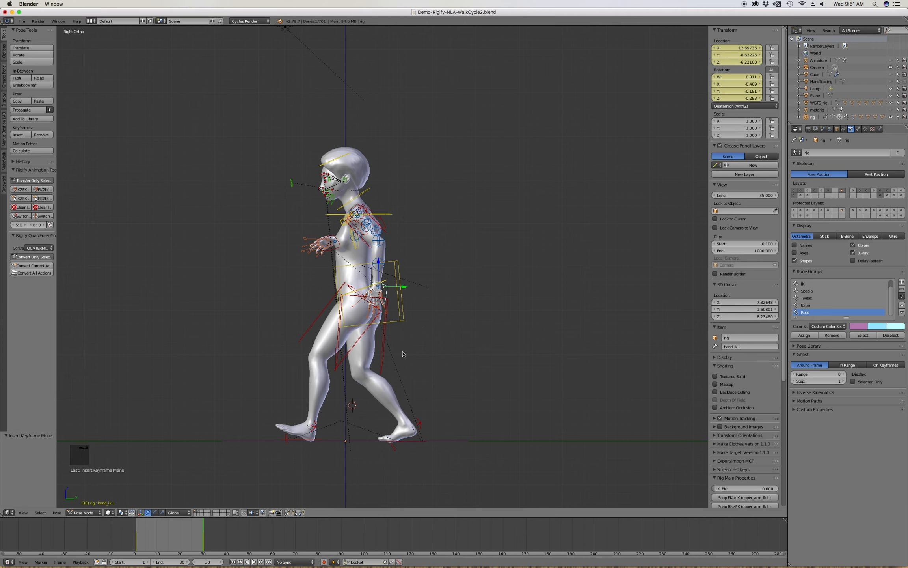
pyautogui.hotkey('ctrl', 'c')
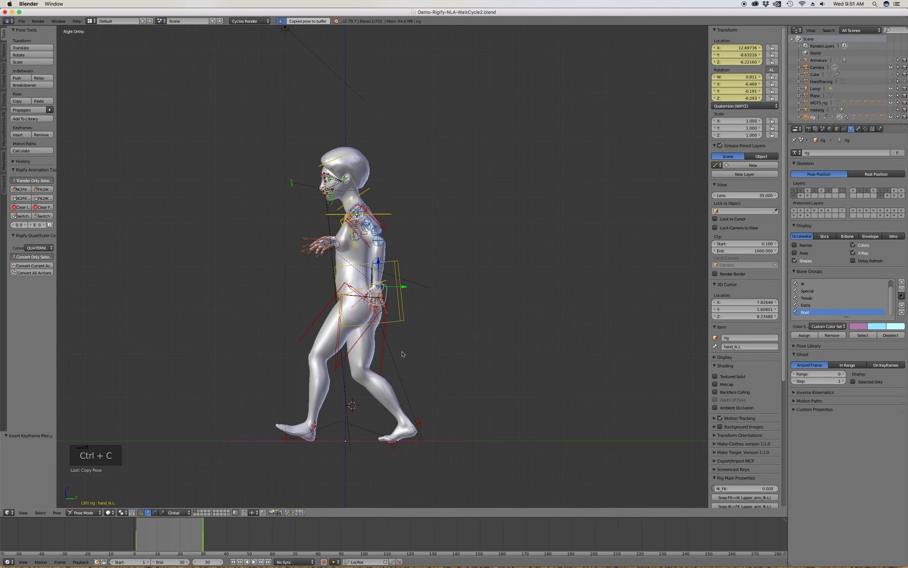
# At frame 15, swing the left hand control forward about 12.7 along Y in side view and rotate it about 32.9°.
pyautogui.rightClick(169, 535)
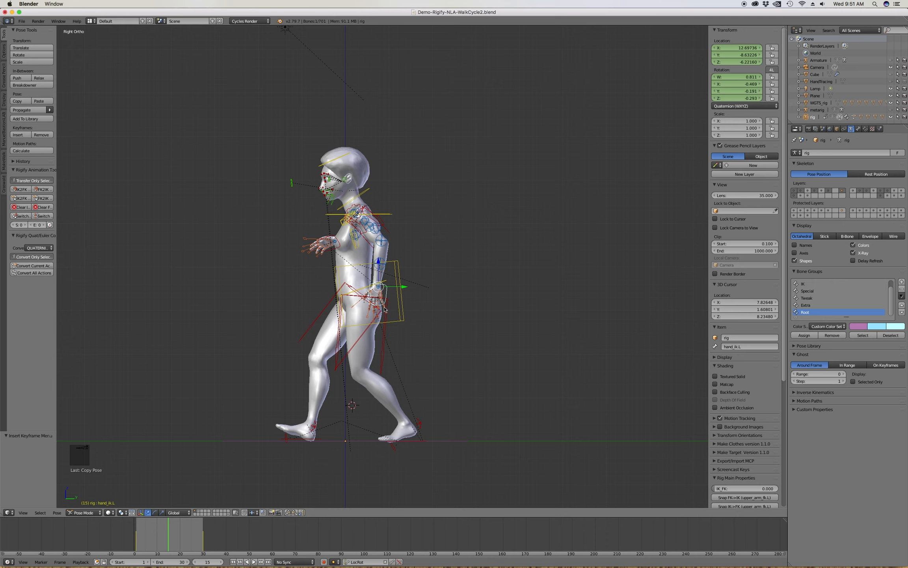
pyautogui.press('g')
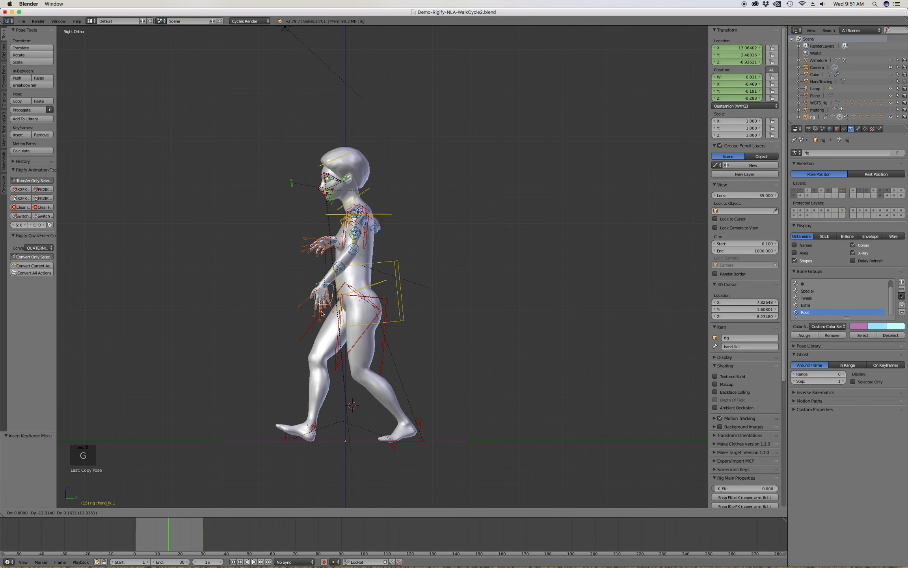
pyautogui.click(321, 313)
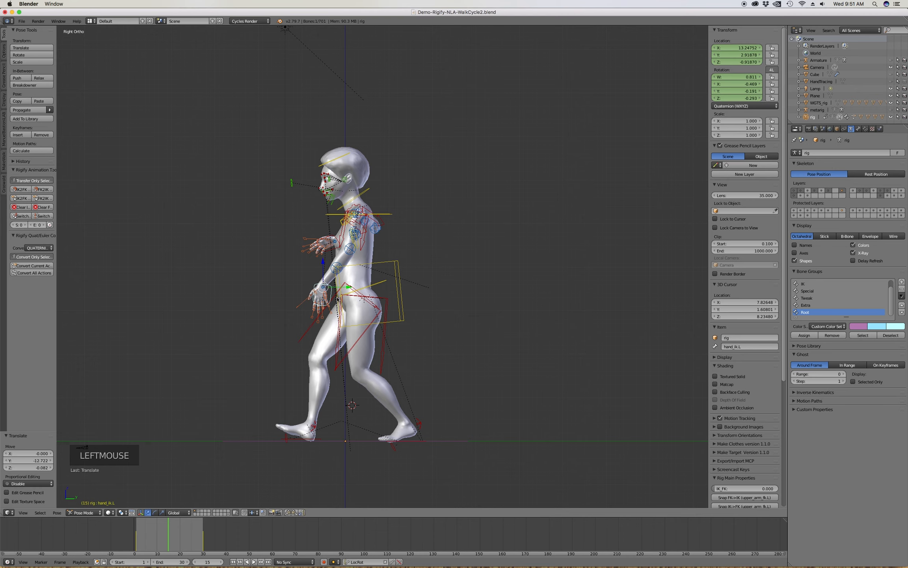
pyautogui.press('r')
pyautogui.click(329, 300)
# Turn the left hand control about -38.8° at frame 15, looking along the forearm from the front.
pyautogui.moveTo(329, 300); pyautogui.dragTo(326, 269, button='middle')
pyautogui.scroll(8, 326, 269)
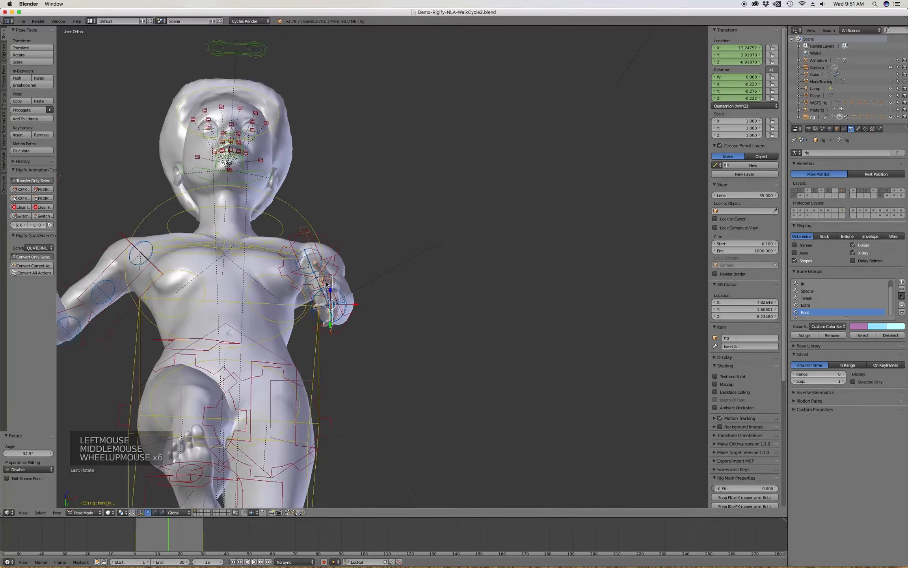
pyautogui.press('r')
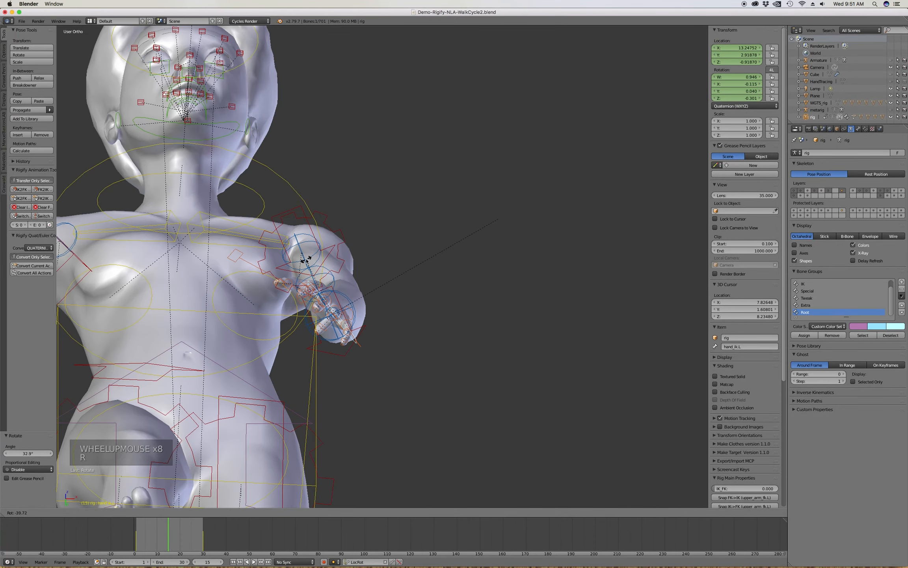
pyautogui.click(307, 260)
pyautogui.moveTo(307, 260); pyautogui.dragTo(308, 311, button='middle')
pyautogui.press('KP_3')
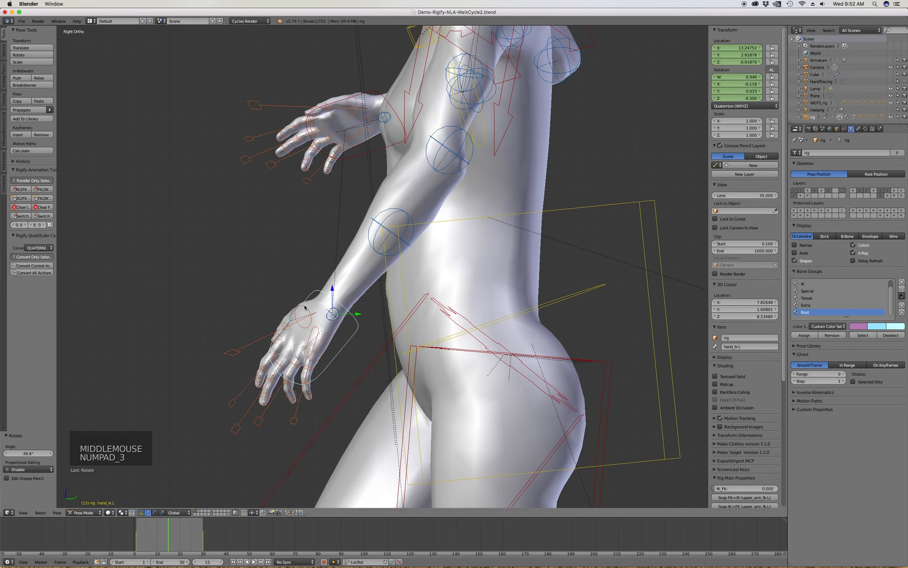
pyautogui.scroll(-3, 314, 298)
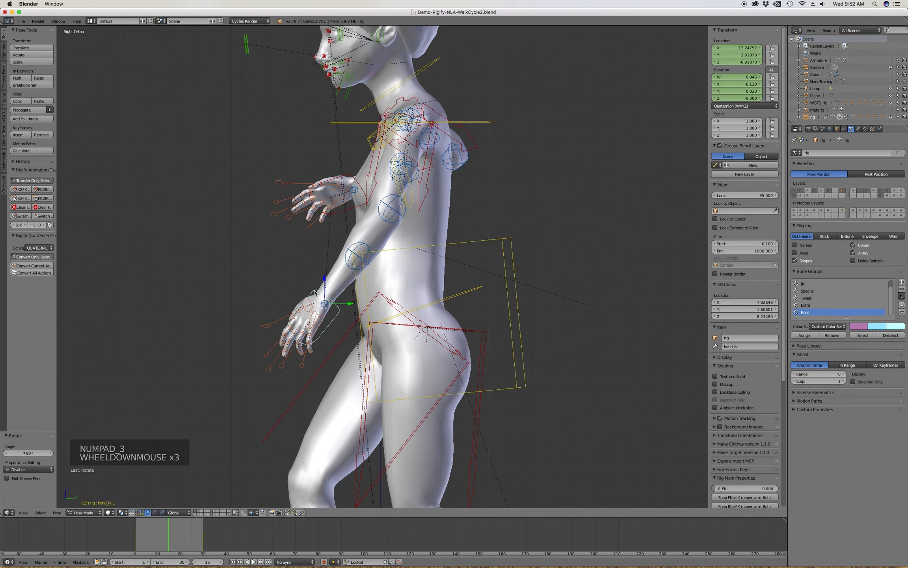
pyautogui.scroll(-2, 315, 293)
# Shift the left hand control about 1.46 inward along X in front view and about 0.71 back along Y in side view.
pyautogui.press('KP_1')
pyautogui.press('g')
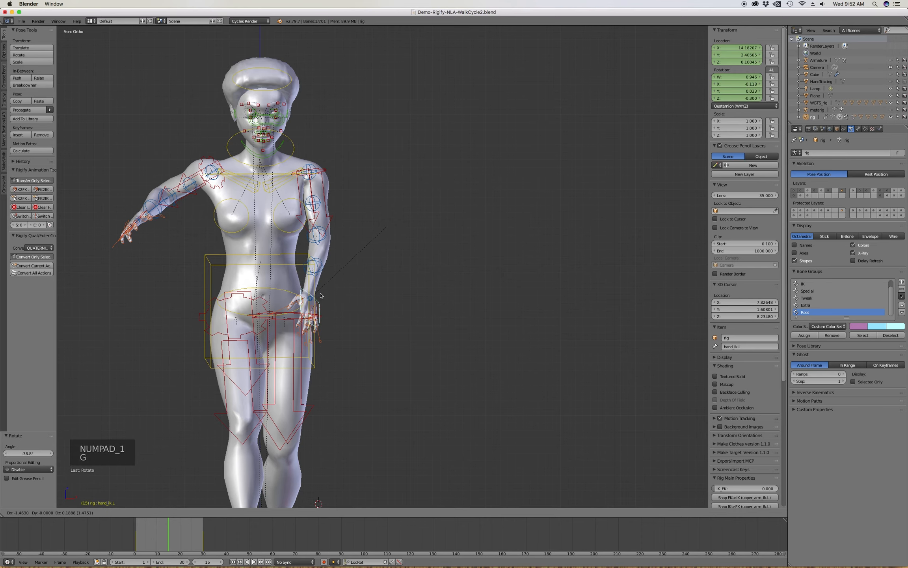
pyautogui.click(334, 298)
pyautogui.press('KP_3')
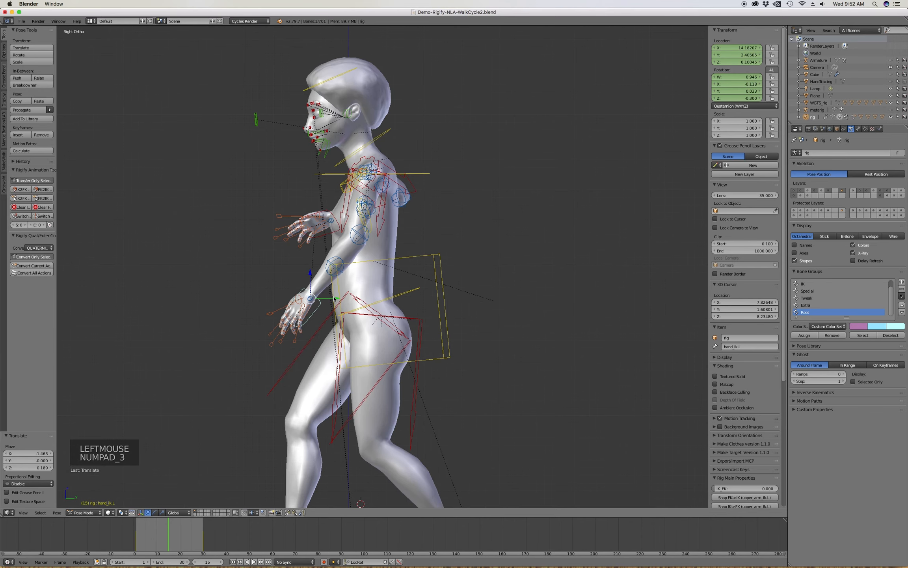
pyautogui.press('g')
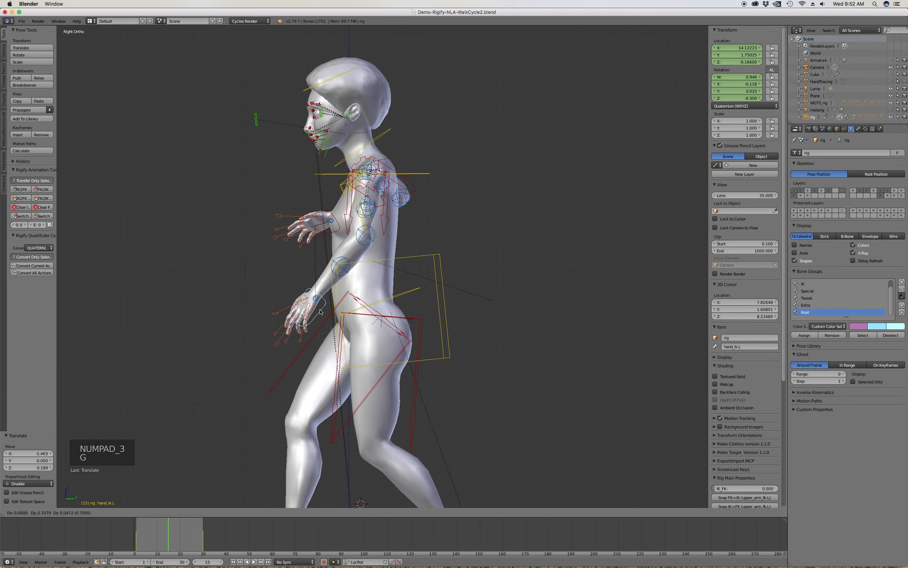
pyautogui.click(316, 302)
# Rotate the left hand control about -12.8° in side view and keyframe it at frame 15.
pyautogui.press('r')
pyautogui.click(352, 281)
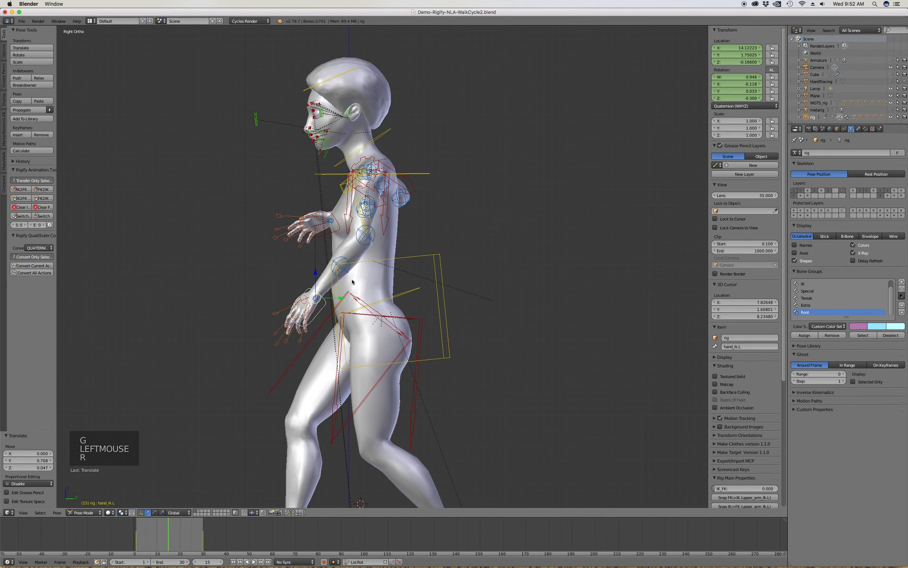
pyautogui.press('r')
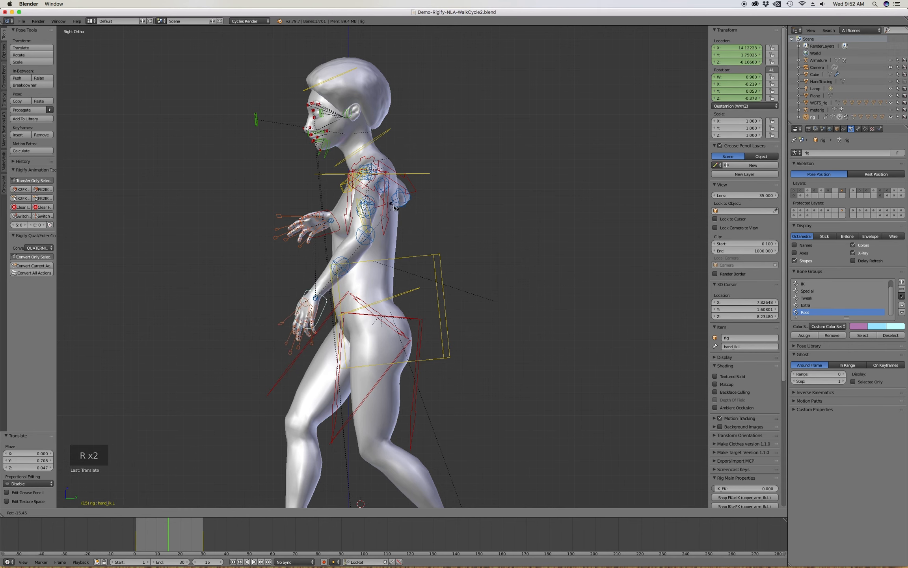
pyautogui.click(396, 210)
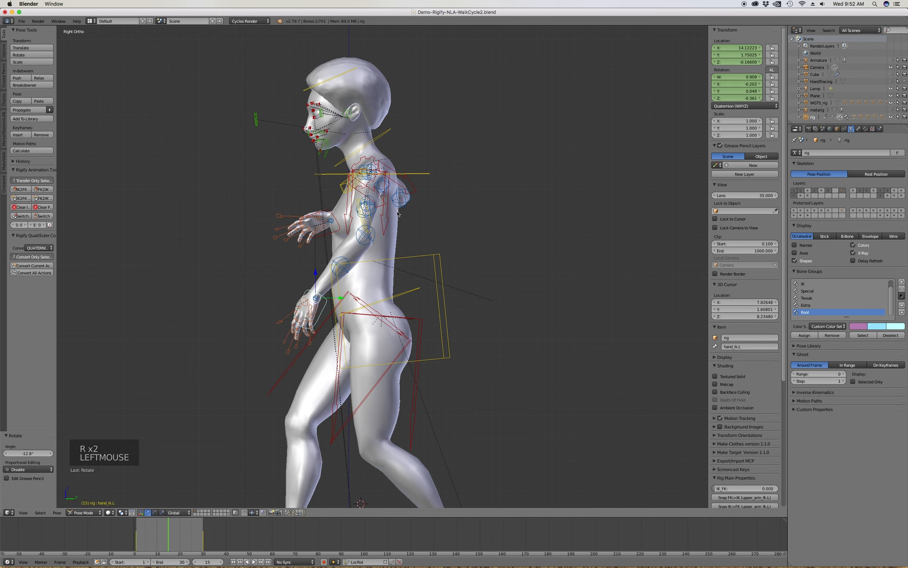
pyautogui.press('KP_3')
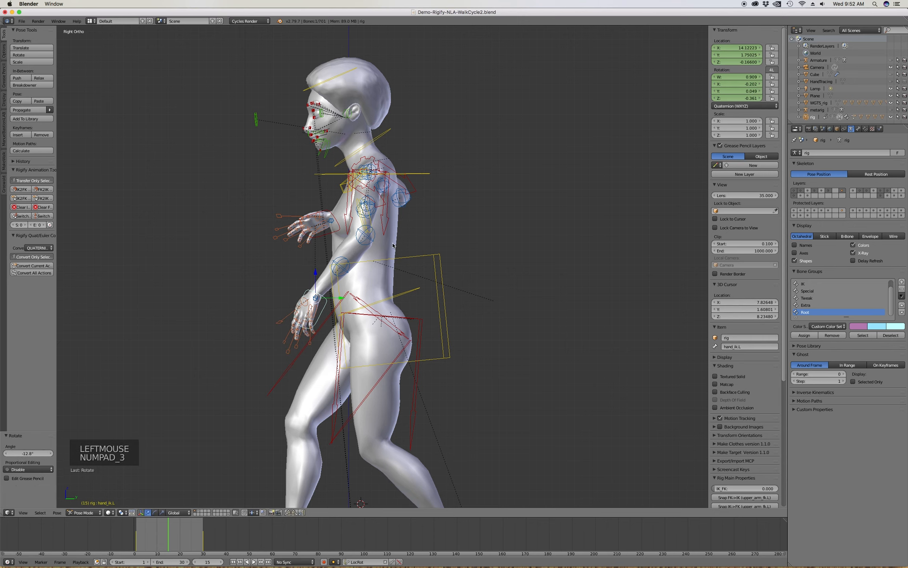
pyautogui.press('i')
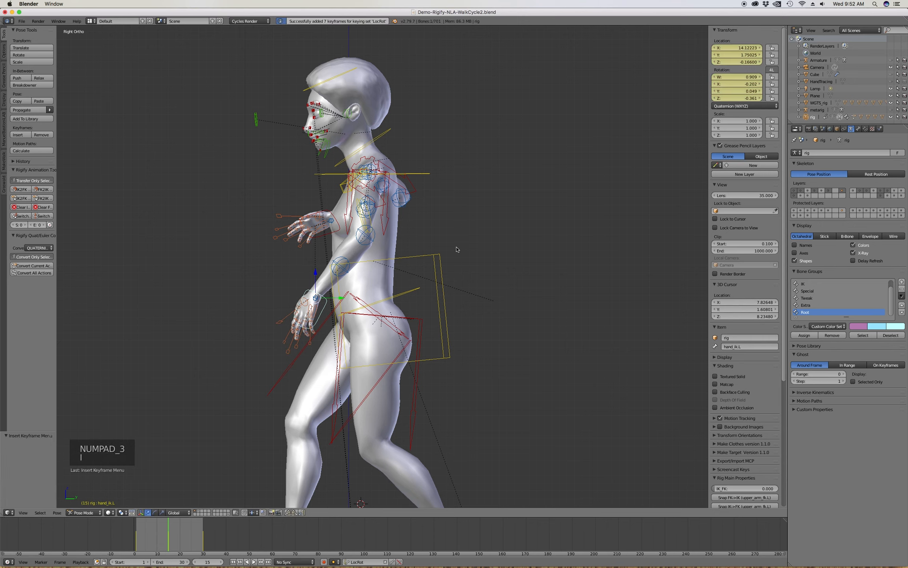
# Paste the copied hand pose X-flipped onto the right hand IK control at frame 15 and keyframe it.
pyautogui.click(323, 236)
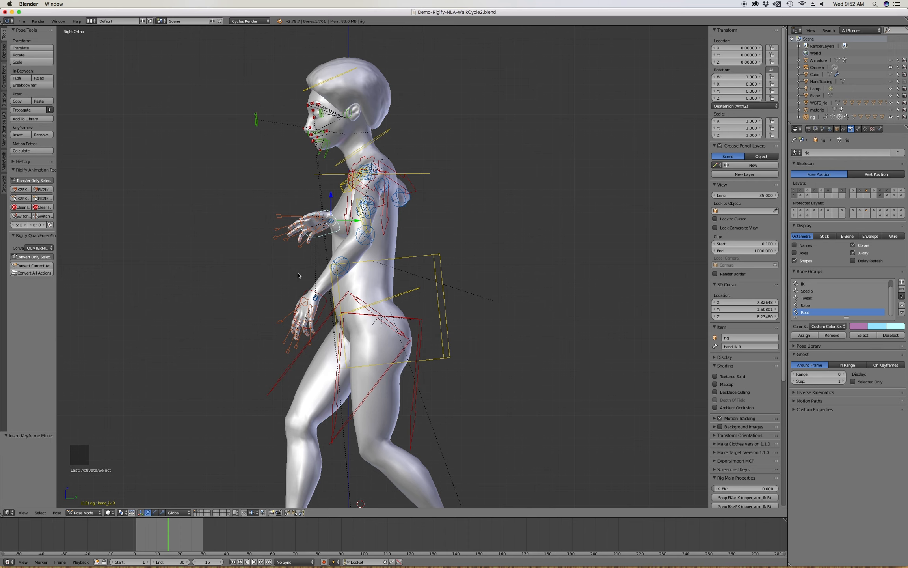
pyautogui.hotkey('ctrl', 'shift', 'v')
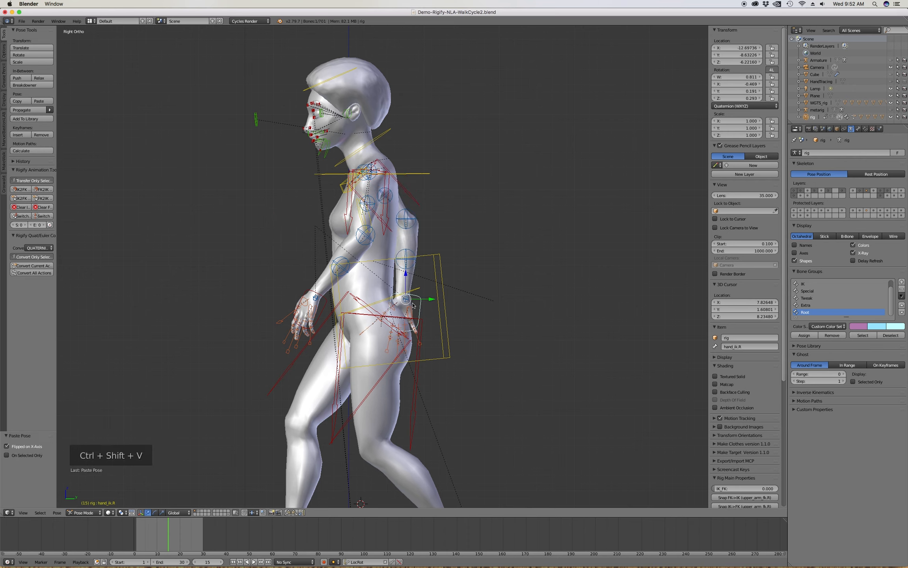
pyautogui.press('i')
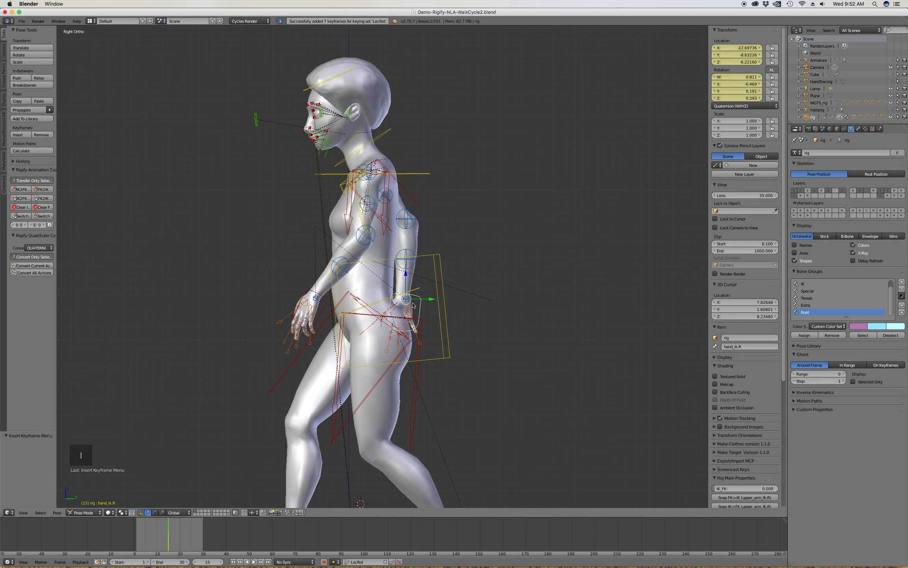
# Copy the left hand IK control's pose at frame 15, paste it X-flipped onto the right hand control at frame 30 and keyframe it.
pyautogui.click(325, 307)
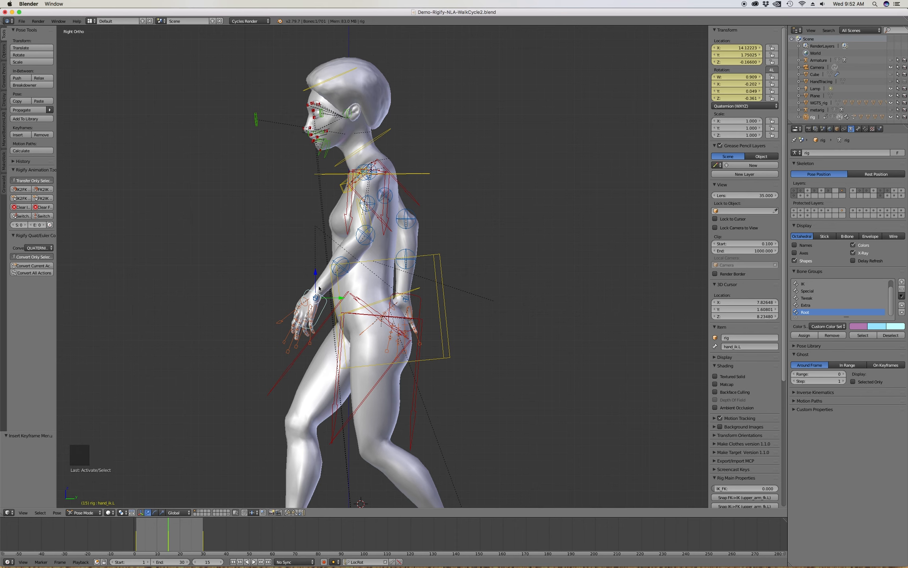
pyautogui.hotkey('ctrl', 'c')
pyautogui.rightClick(203, 532)
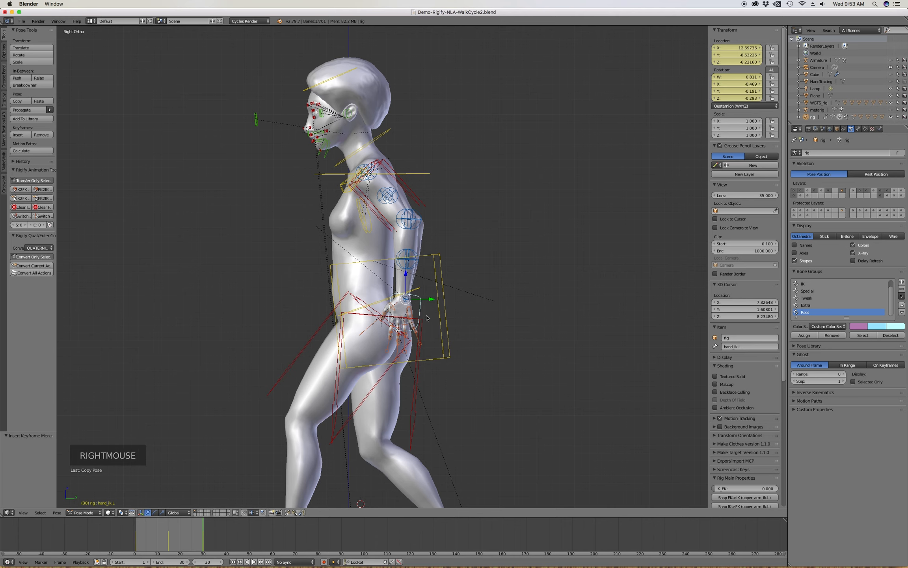
pyautogui.moveTo(427, 318); pyautogui.dragTo(410, 324, button='middle')
pyautogui.click(473, 292)
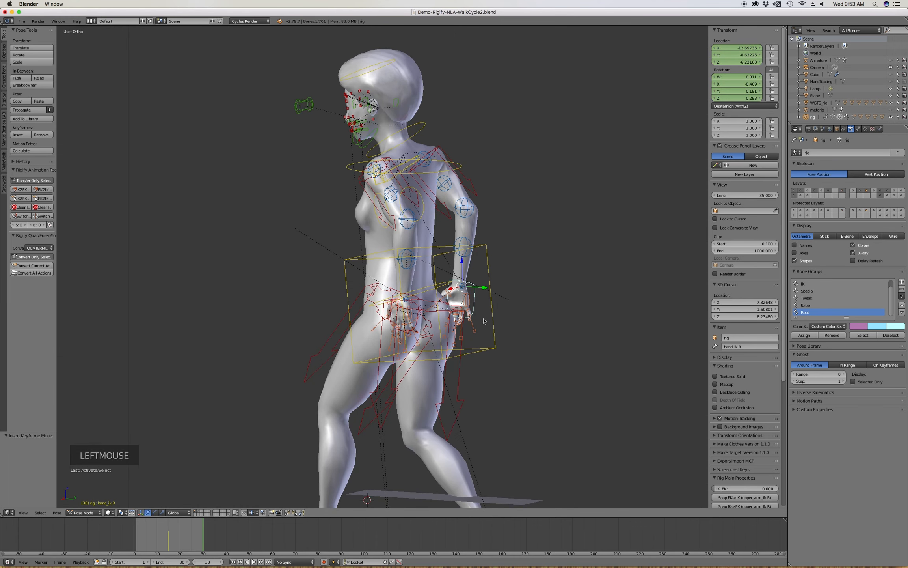
pyautogui.hotkey('ctrl', 'shift', 'v')
pyautogui.press('KP_3')
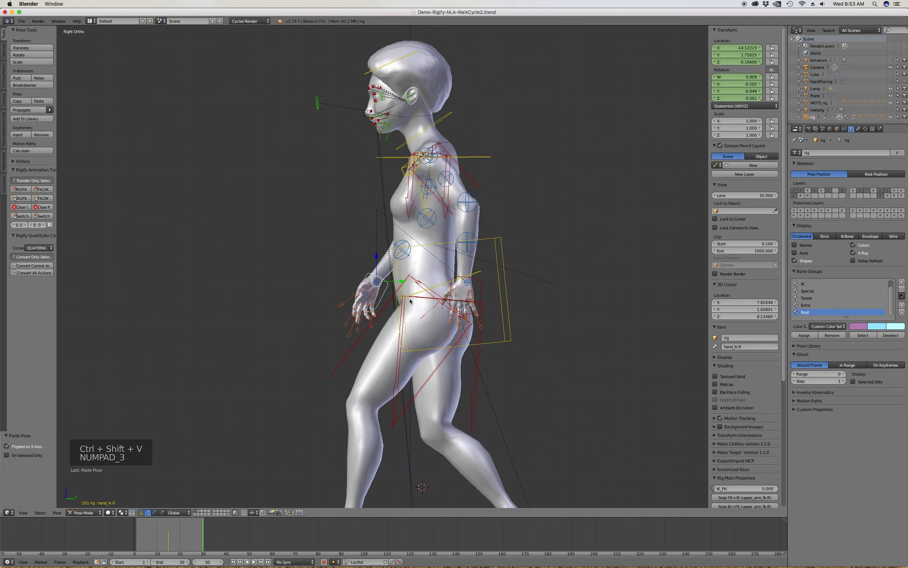
pyautogui.press('i')
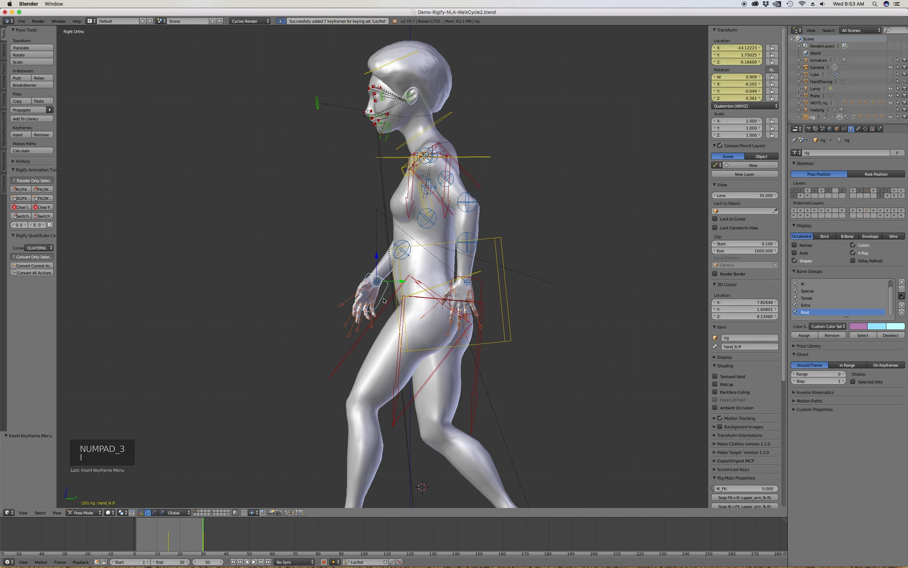
# Paste the same copied hand pose X-flipped onto the right hand IK control at frame 1 and keyframe it.
pyautogui.rightClick(138, 534)
pyautogui.rightClick(138, 533)
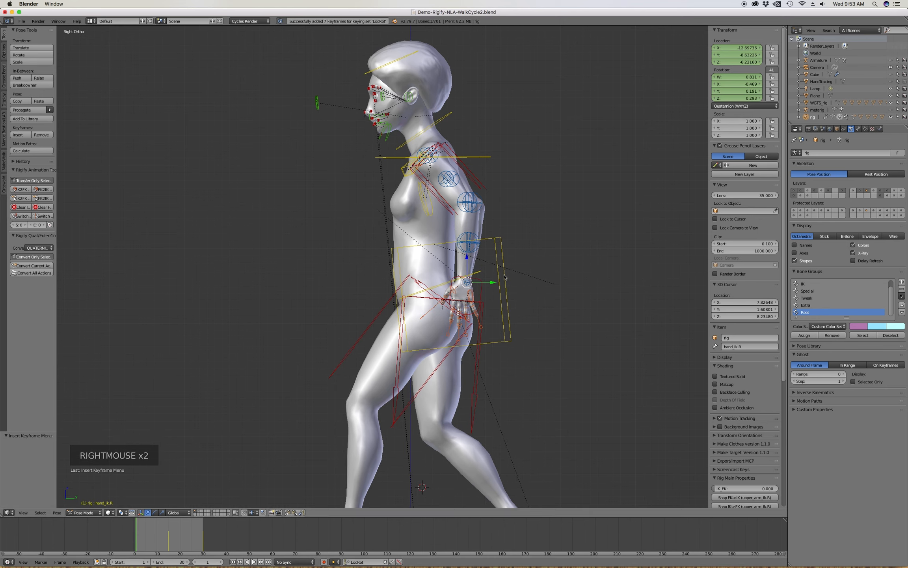
pyautogui.hotkey('ctrl', 'shift', 'v')
pyautogui.press('i')
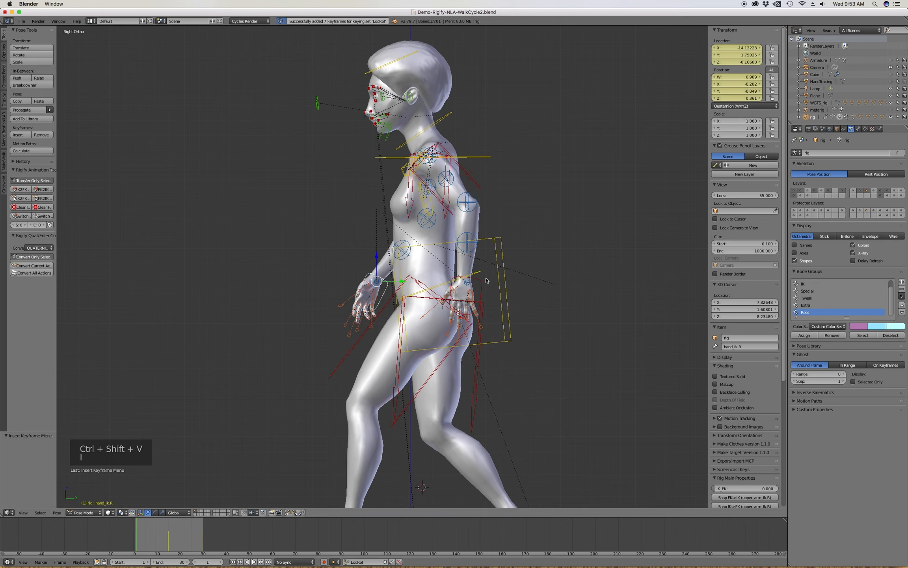
# Play the walk cycle to check the arm swing on the whole figure from the side and from the front.
pyautogui.scroll(-2, 537, 221)
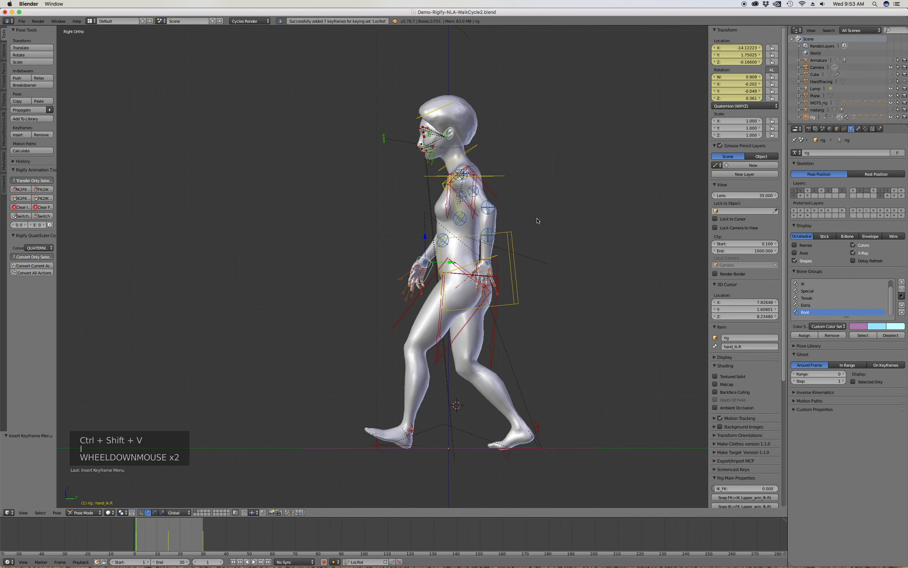
pyautogui.click(240, 562)
pyautogui.click(254, 562)
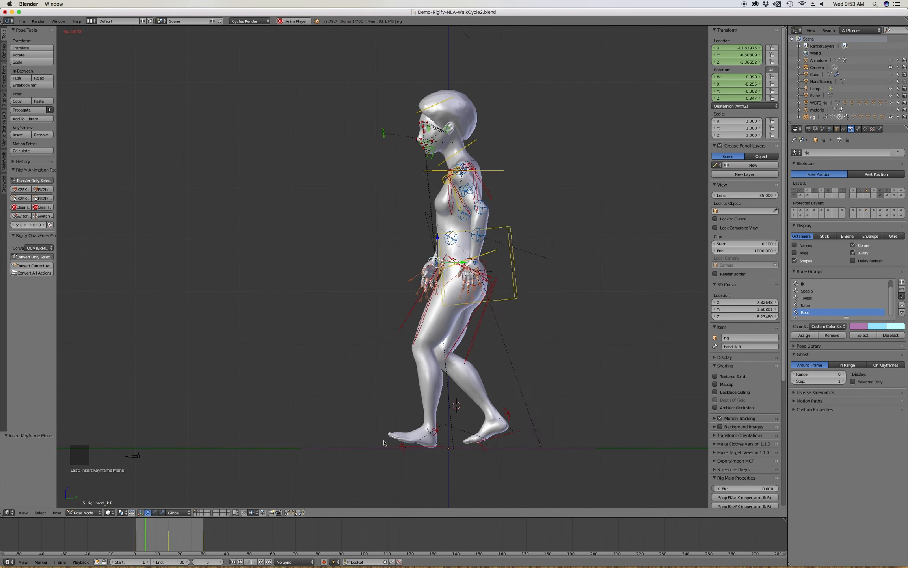
pyautogui.press('KP_1')
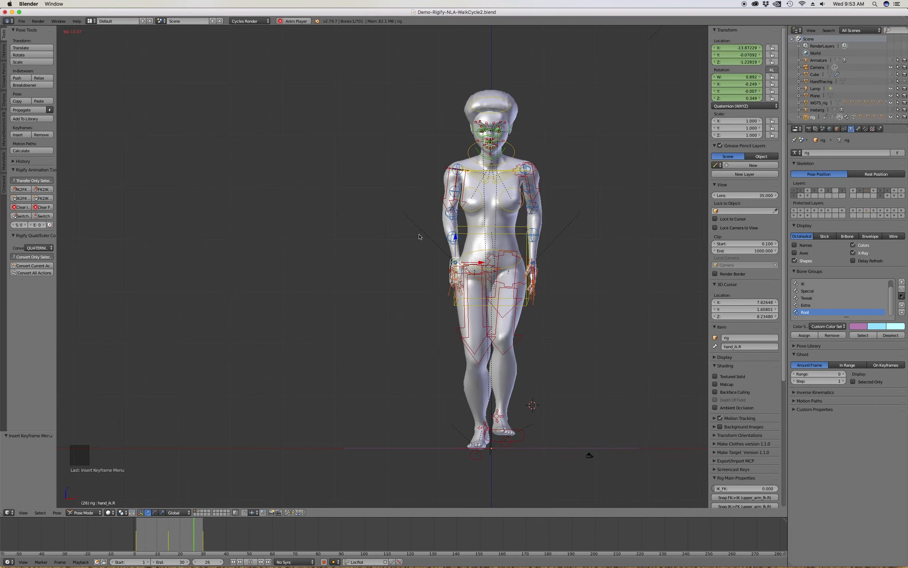
# View the rig from the right side, stop the playback and return to frame 1 with the legs in close view.
pyautogui.press('KP_3')
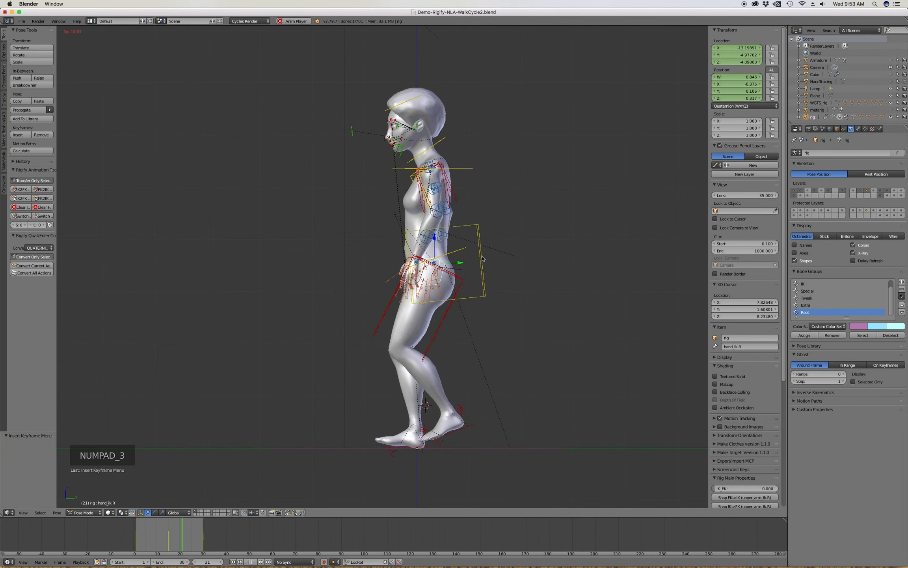
pyautogui.click(250, 561)
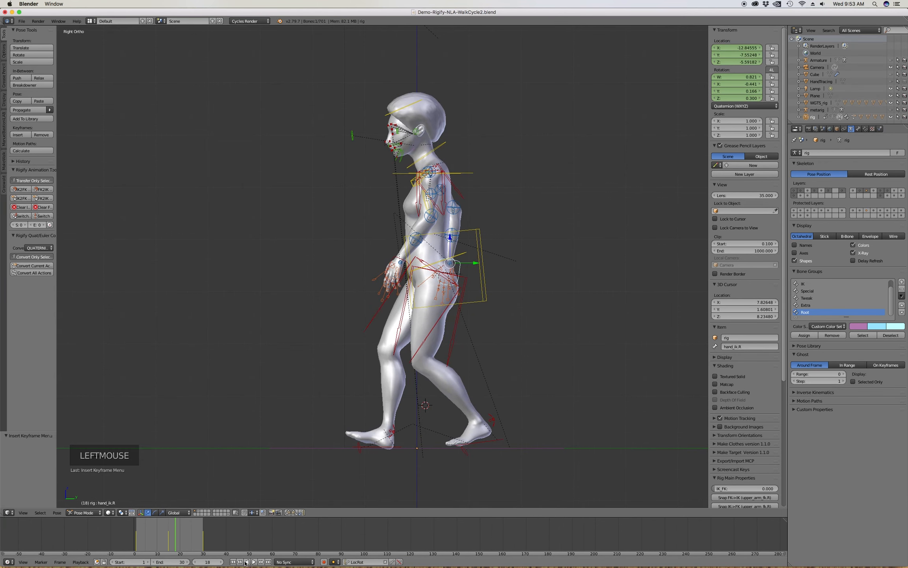
pyautogui.click(233, 562)
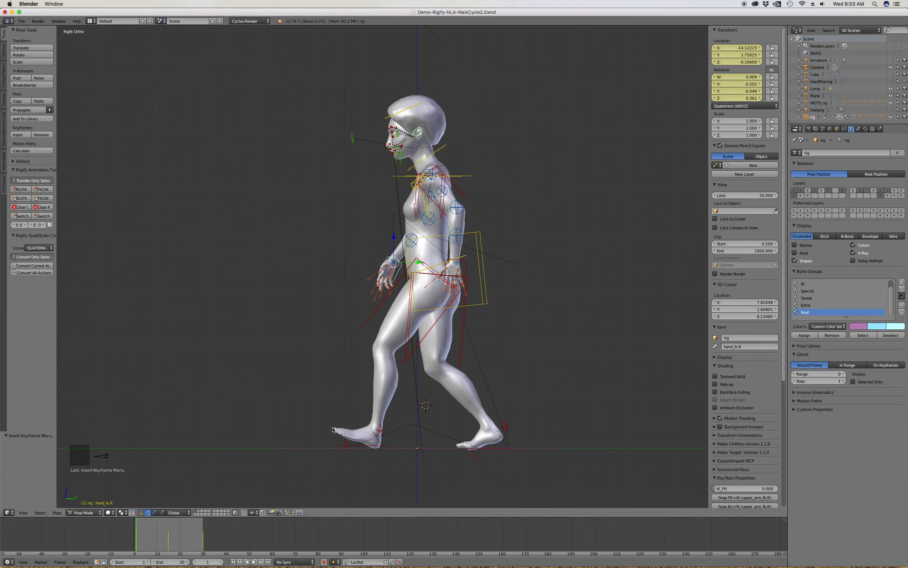
pyautogui.scroll(6, 365, 444)
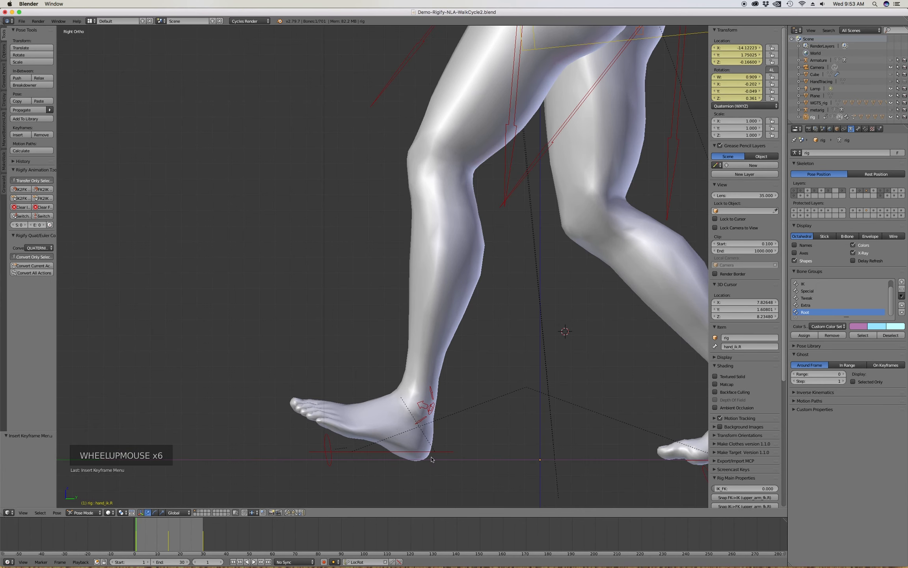
pyautogui.scroll(-3, 453, 468)
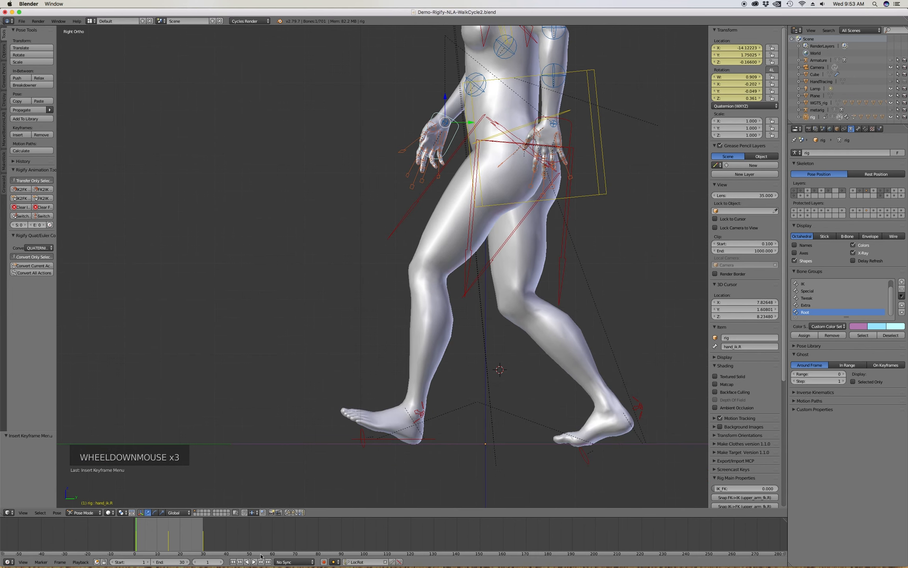
# Step frame by frame forward to frame 11 and back to frame 3 to examine the left foot's landing.
pyautogui.click(222, 562)
pyautogui.click(222, 562)
pyautogui.click(222, 562)
pyautogui.click(222, 561)
pyautogui.click(222, 562)
pyautogui.click(222, 562)
pyautogui.click(222, 562)
pyautogui.click(222, 562)
pyautogui.click(222, 561)
pyautogui.click(222, 562)
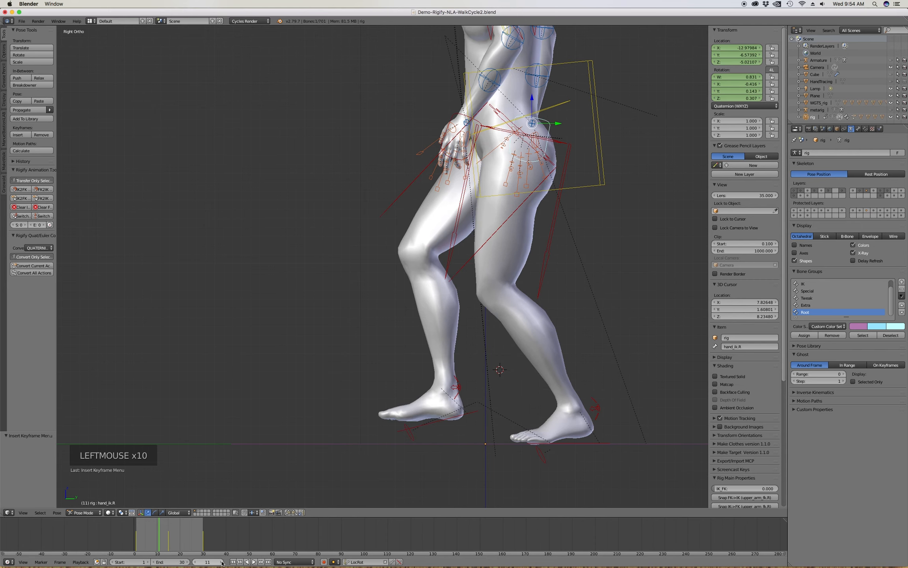
pyautogui.click(196, 561)
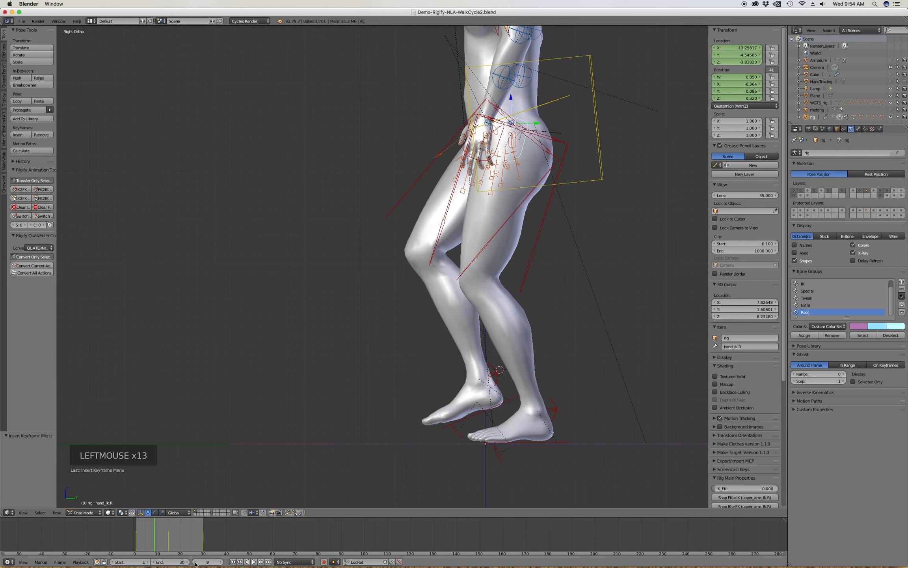
pyautogui.click(196, 561)
pyautogui.click(196, 562)
pyautogui.click(196, 562)
pyautogui.click(196, 562)
pyautogui.click(196, 562)
pyautogui.click(196, 562)
pyautogui.click(196, 562)
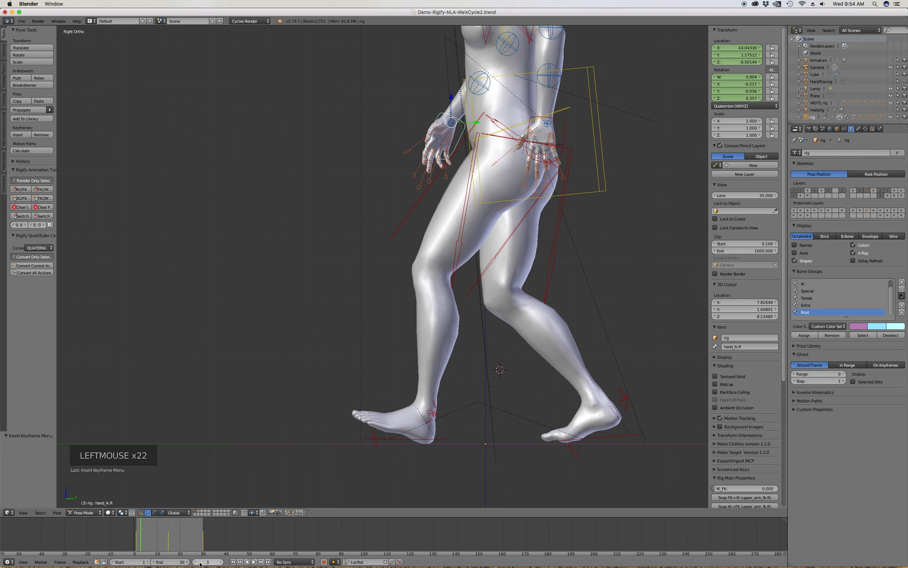
# Step forward frame by frame from frame 3 to frame 31, examining both feet through the walk cycle.
pyautogui.click(220, 562)
pyautogui.click(220, 562)
pyautogui.click(220, 562)
pyautogui.click(221, 562)
pyautogui.click(220, 562)
pyautogui.click(220, 562)
pyautogui.click(220, 562)
pyautogui.click(221, 562)
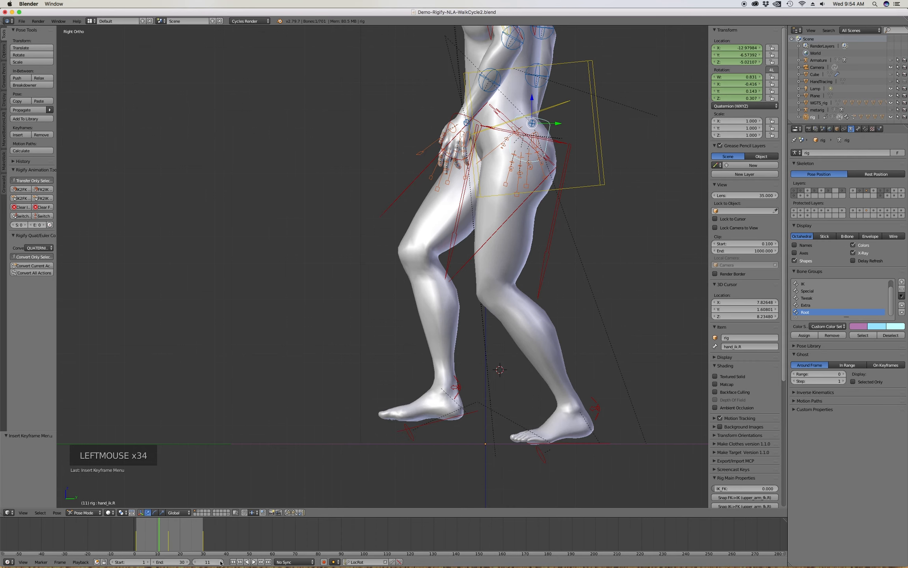
pyautogui.click(221, 562)
pyautogui.click(220, 562)
pyautogui.click(220, 562)
pyautogui.click(220, 562)
pyautogui.click(221, 561)
pyautogui.click(221, 562)
pyautogui.click(220, 562)
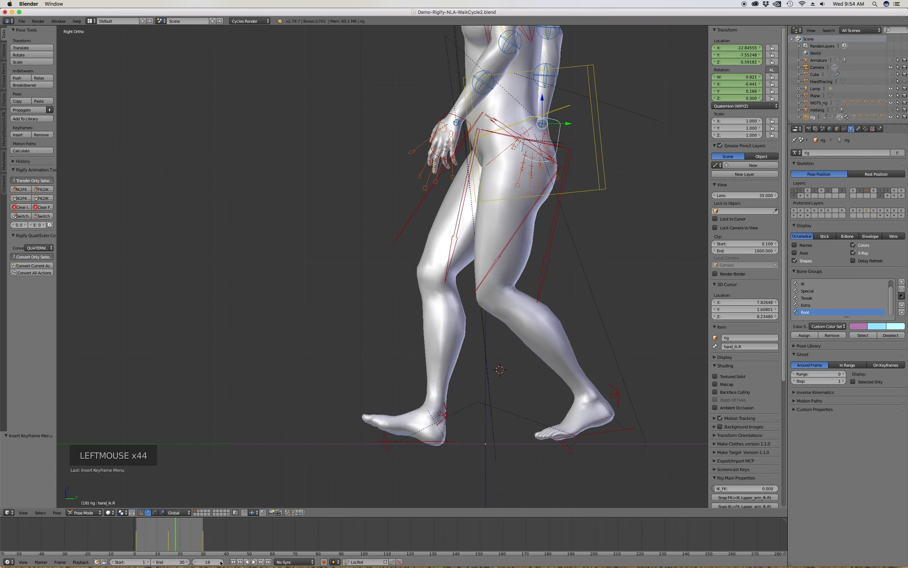
pyautogui.click(220, 561)
pyautogui.click(220, 562)
pyautogui.click(221, 562)
pyautogui.click(220, 562)
pyautogui.click(220, 561)
pyautogui.click(221, 562)
pyautogui.click(220, 562)
pyautogui.click(221, 562)
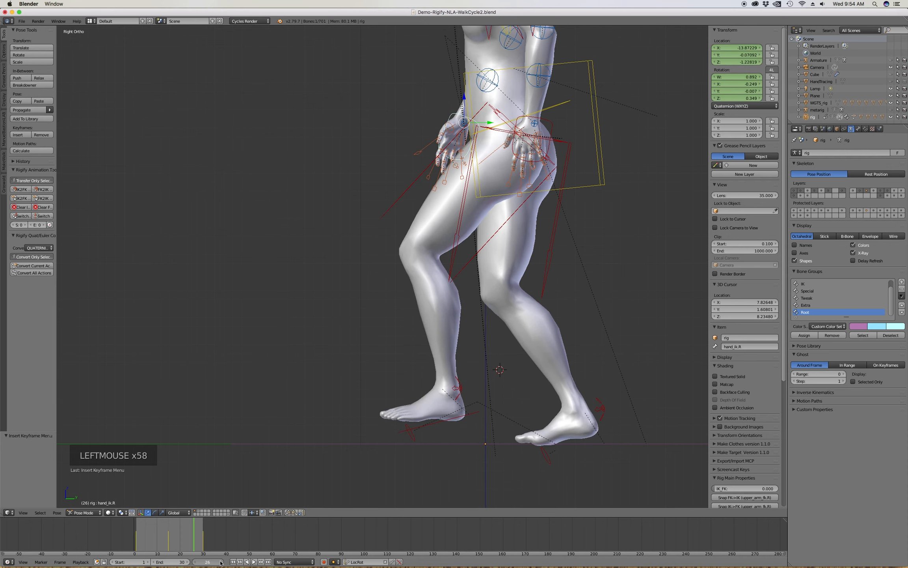
pyautogui.click(220, 562)
pyautogui.click(220, 562)
pyautogui.click(221, 562)
pyautogui.click(220, 562)
pyautogui.click(221, 562)
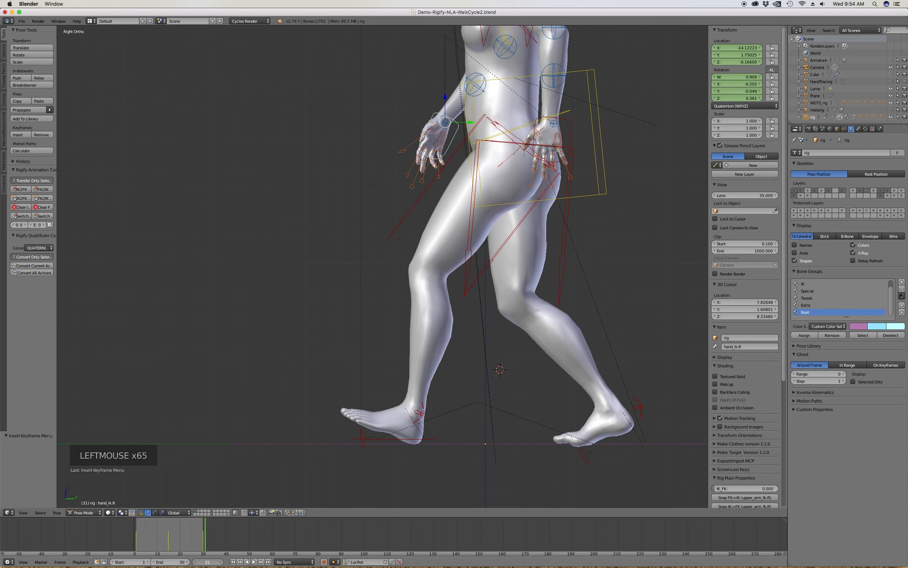
# Step backward frame by frame through the walk cycle to its start, examining the foot contacts, and stop at frame 1.
pyautogui.click(196, 562)
pyautogui.click(196, 562)
pyautogui.click(196, 562)
pyautogui.click(196, 562)
pyautogui.click(196, 562)
pyautogui.click(196, 562)
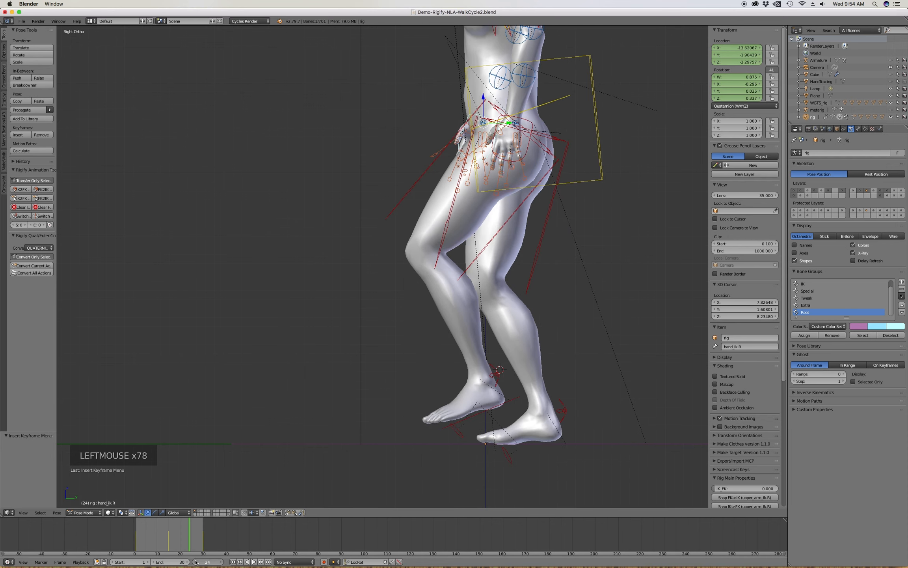
pyautogui.click(196, 562)
pyautogui.click(196, 562)
pyautogui.click(196, 562)
pyautogui.click(196, 562)
pyautogui.click(196, 562)
pyautogui.click(196, 561)
pyautogui.click(196, 562)
pyautogui.click(196, 562)
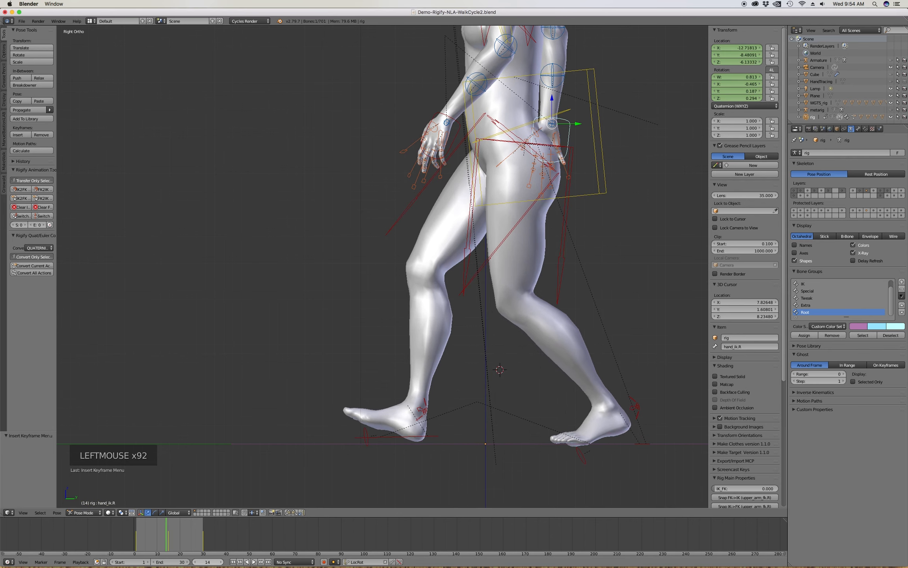
pyautogui.click(196, 562)
pyautogui.click(196, 562)
pyautogui.click(196, 561)
pyautogui.click(196, 562)
pyautogui.click(196, 561)
pyautogui.click(196, 562)
pyautogui.click(196, 562)
pyautogui.click(196, 562)
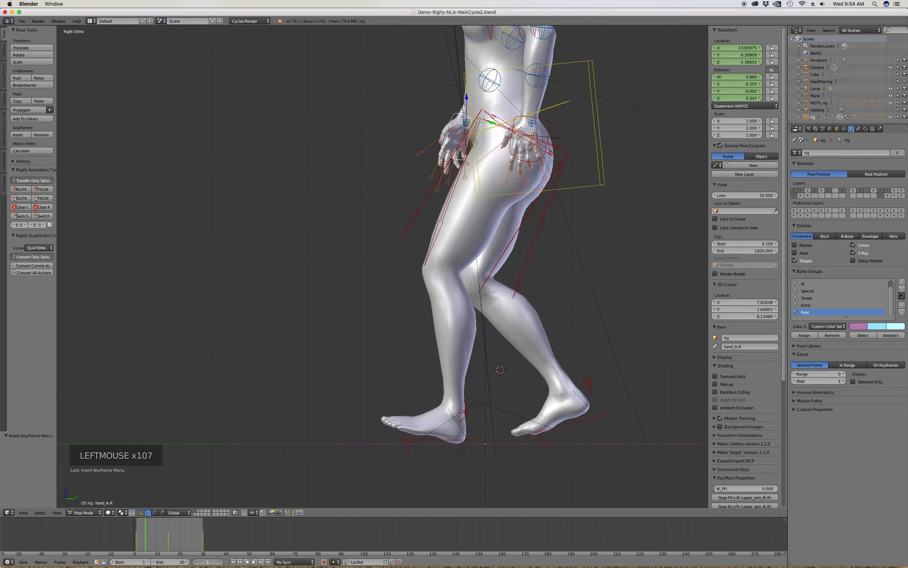
pyautogui.click(196, 562)
pyautogui.click(196, 562)
pyautogui.click(196, 562)
pyautogui.click(196, 562)
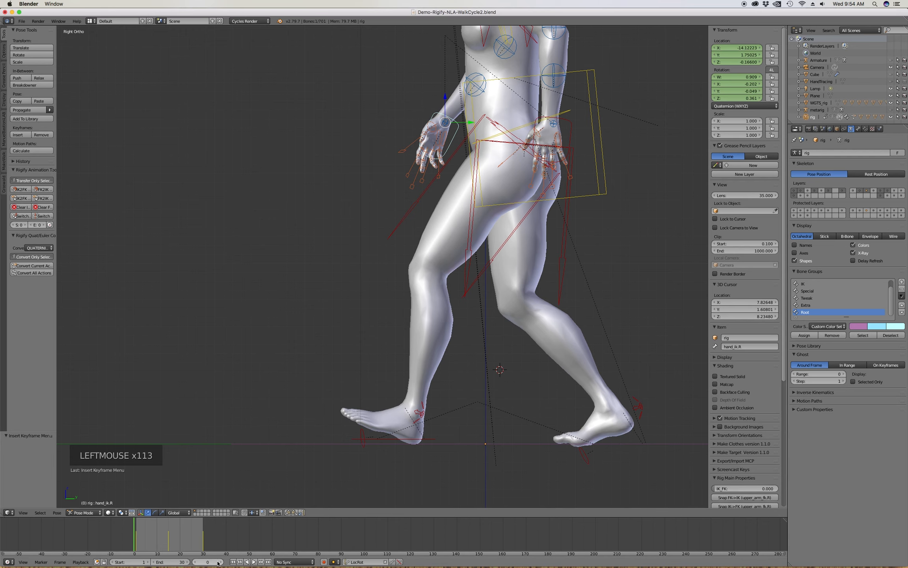
pyautogui.click(196, 561)
# At frame 3, rotate the left heel control foot_heel_ik.L by about -19° to flatten the foot.
pyautogui.click(374, 440)
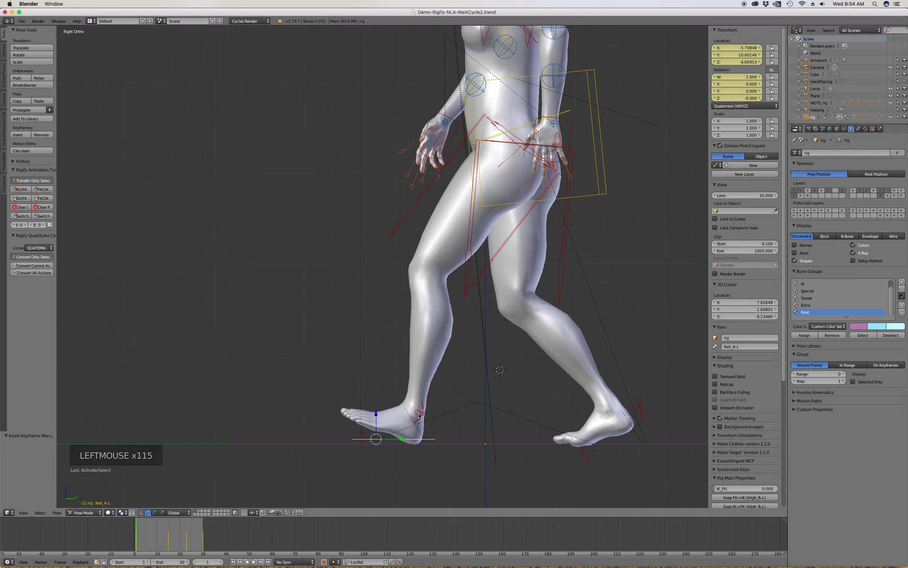
pyautogui.click(421, 414)
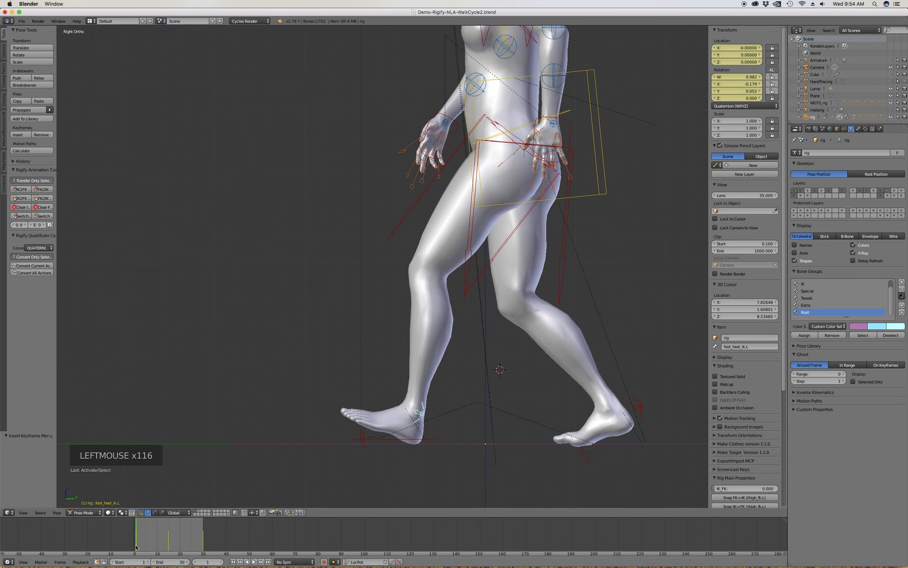
pyautogui.click(220, 562)
pyautogui.click(220, 562)
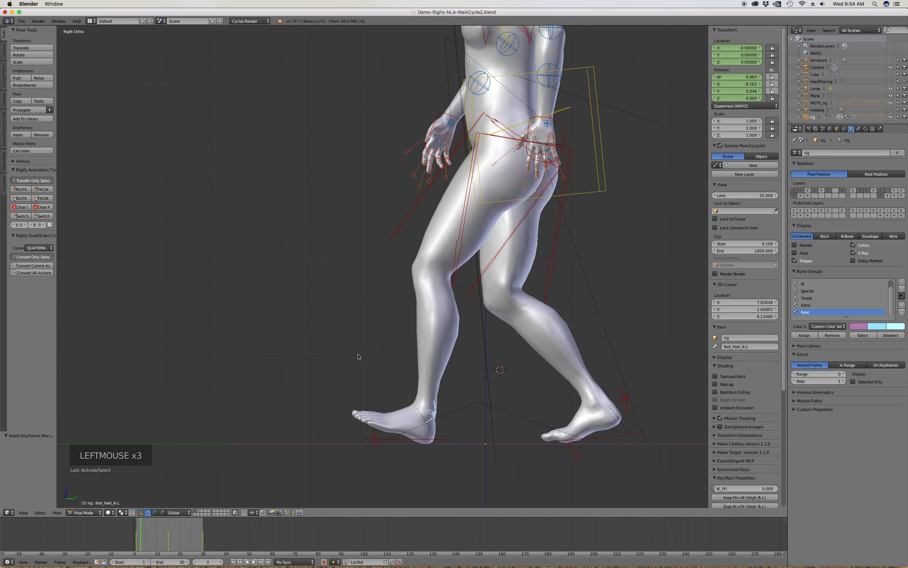
pyautogui.press('r')
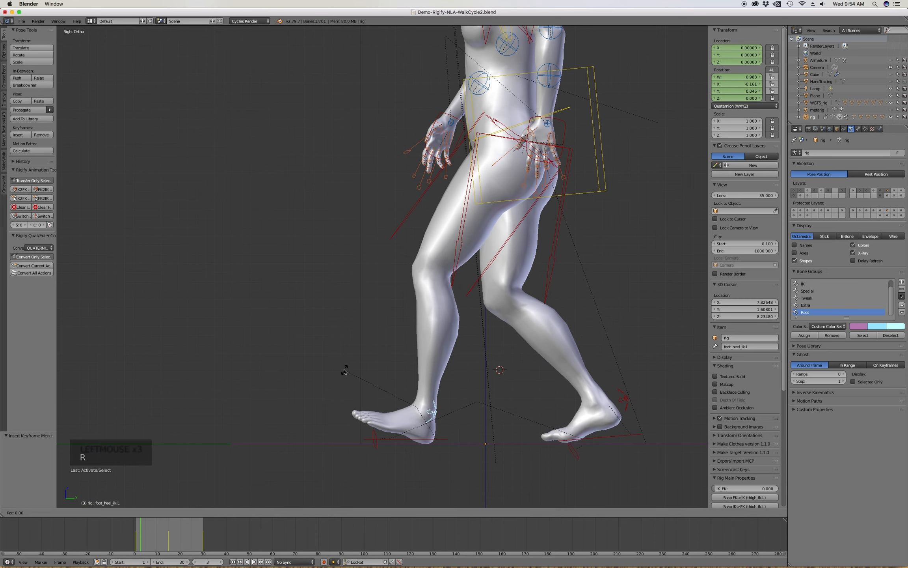
pyautogui.click(262, 386)
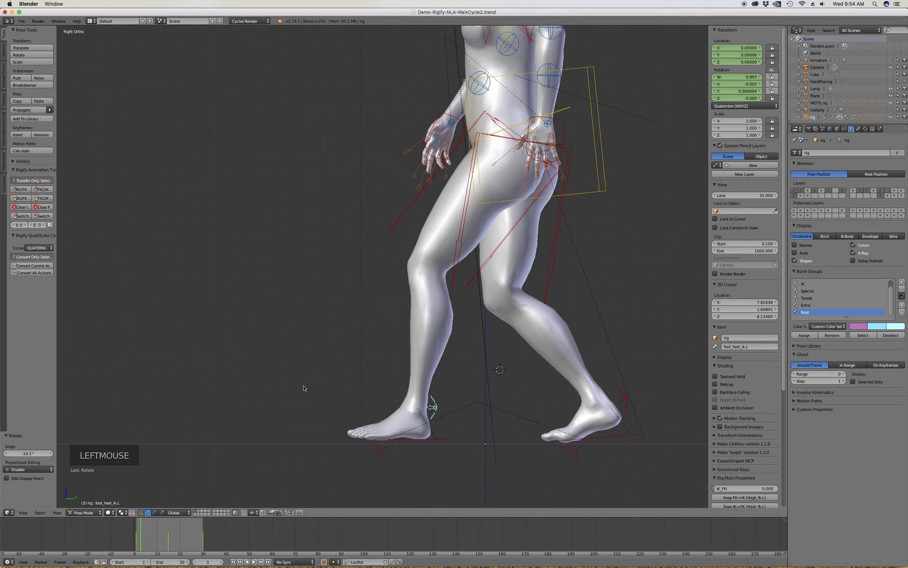
# Lower the left foot IK control about 0.51 along Z to the ground and keyframe it with the heel control at frame 3.
pyautogui.click(436, 442)
pyautogui.keyDown('shift'); pyautogui.click(434, 409); pyautogui.keyUp('shift')
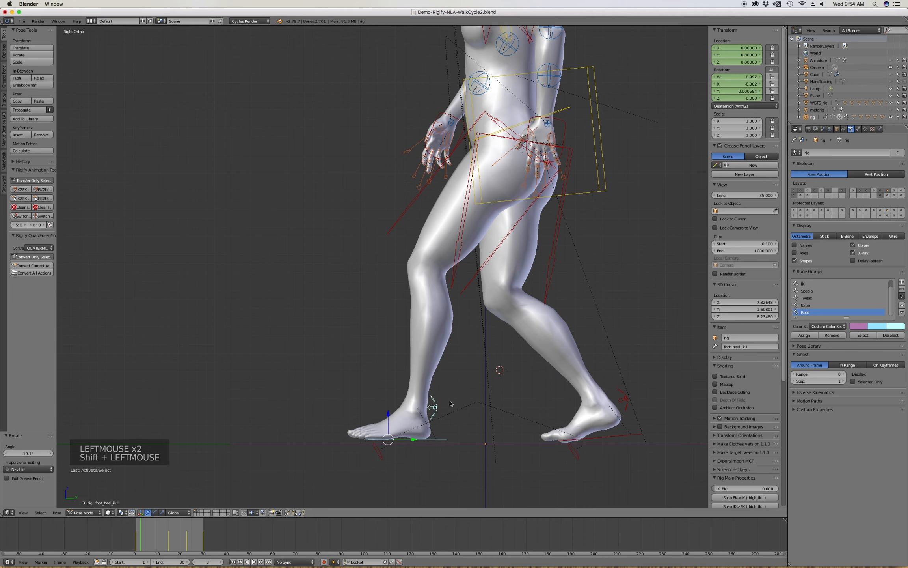
pyautogui.press('g')
pyautogui.press('z')
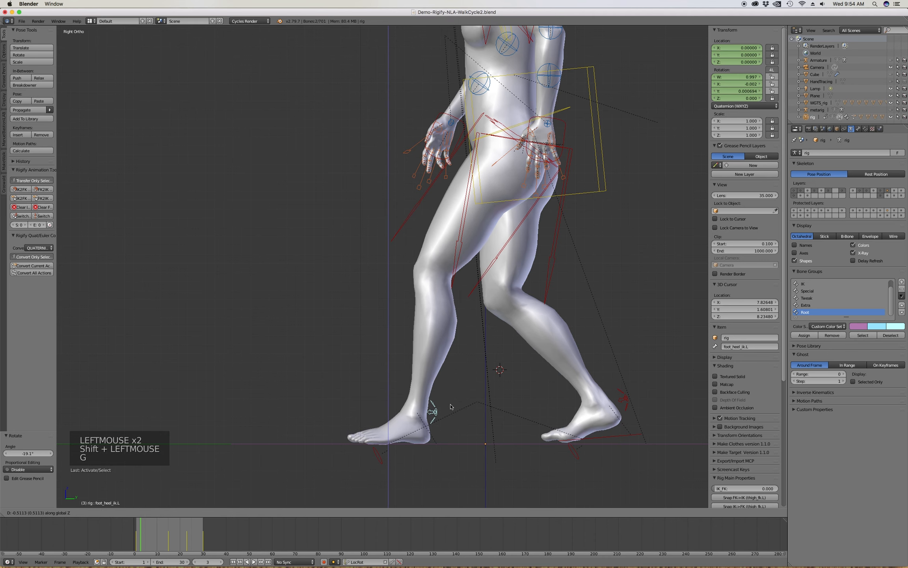
pyautogui.click(451, 406)
pyautogui.press('g')
pyautogui.press('z')
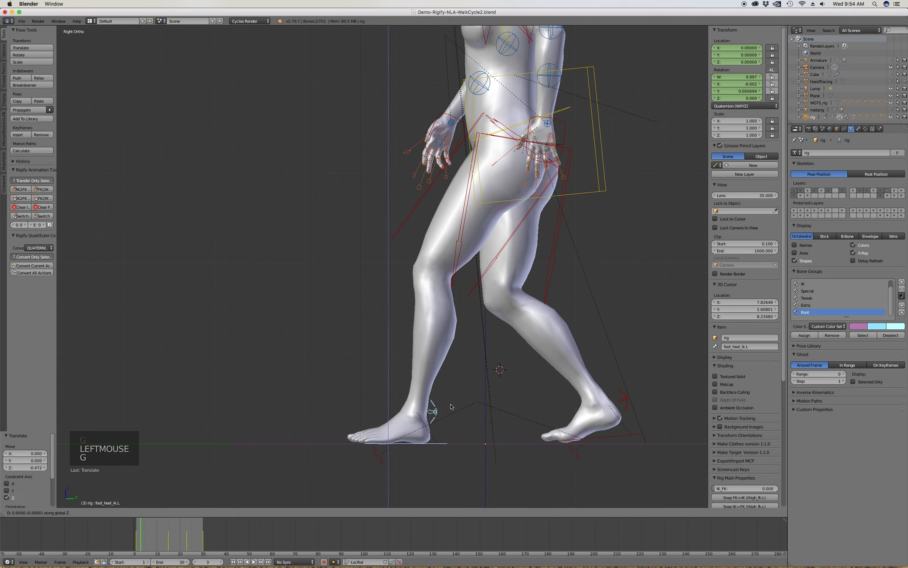
pyautogui.click(451, 406)
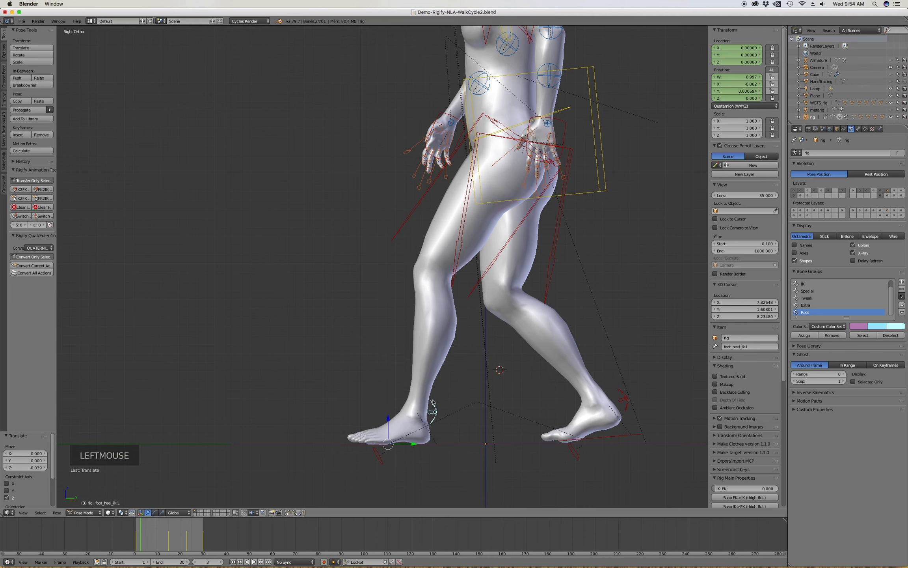
pyautogui.press('i')
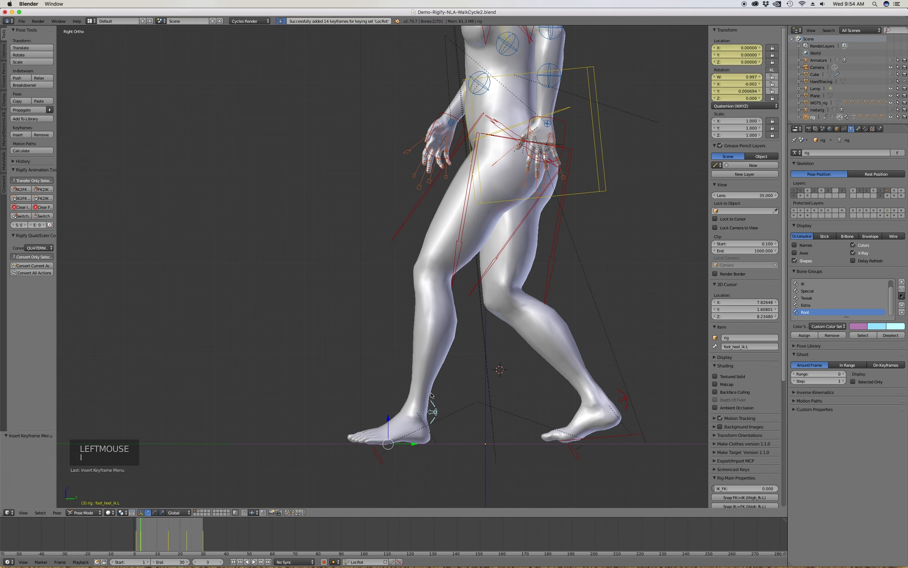
# Play the walk cycle from frame 1 to check the flattened left foot, stop playback and return to the first frame.
pyautogui.click(233, 562)
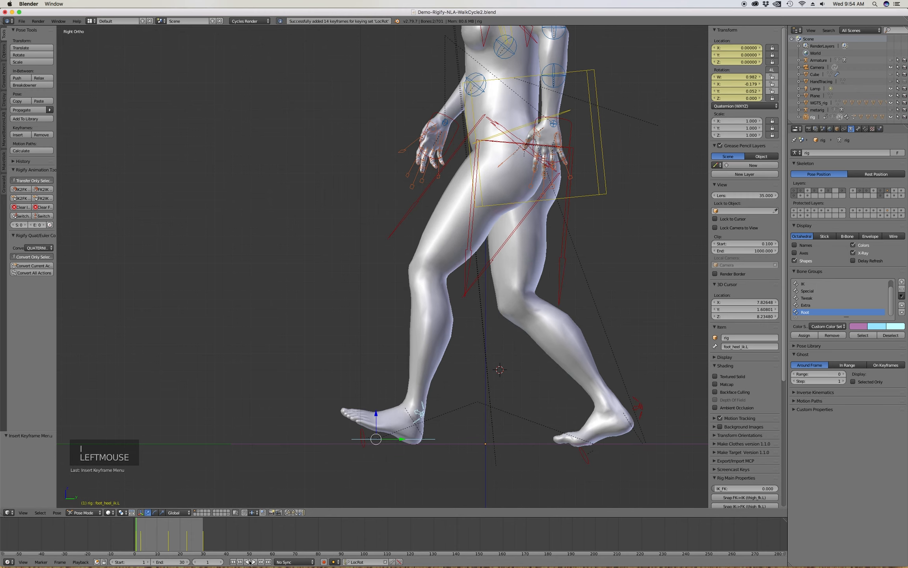
pyautogui.click(254, 562)
pyautogui.click(254, 562)
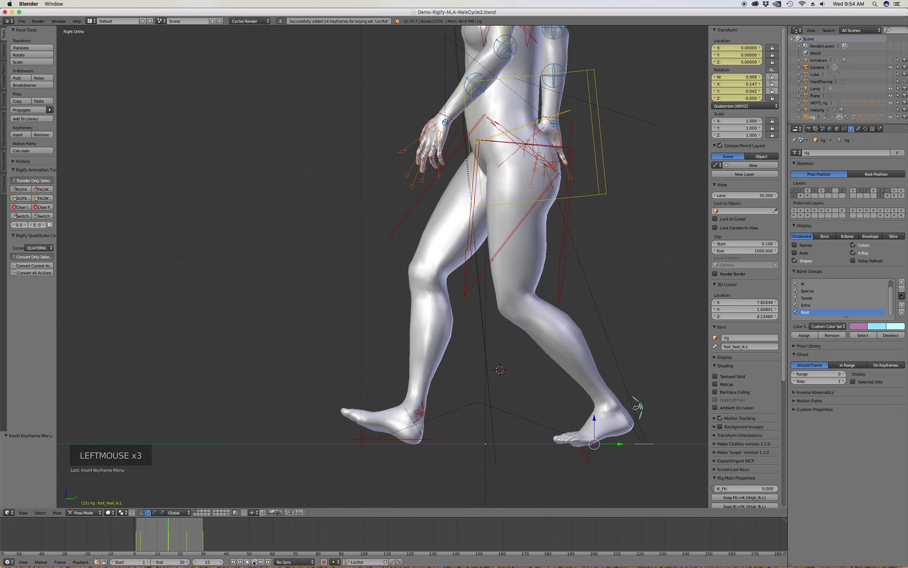
pyautogui.click(233, 562)
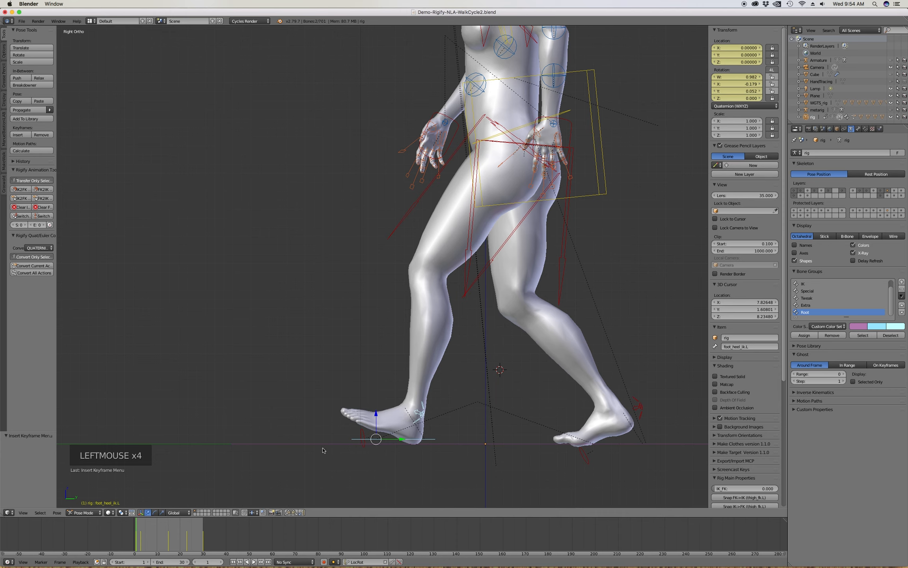
# Go to frame 3 and copy the pose of the left foot and heel controls.
pyautogui.rightClick(140, 544)
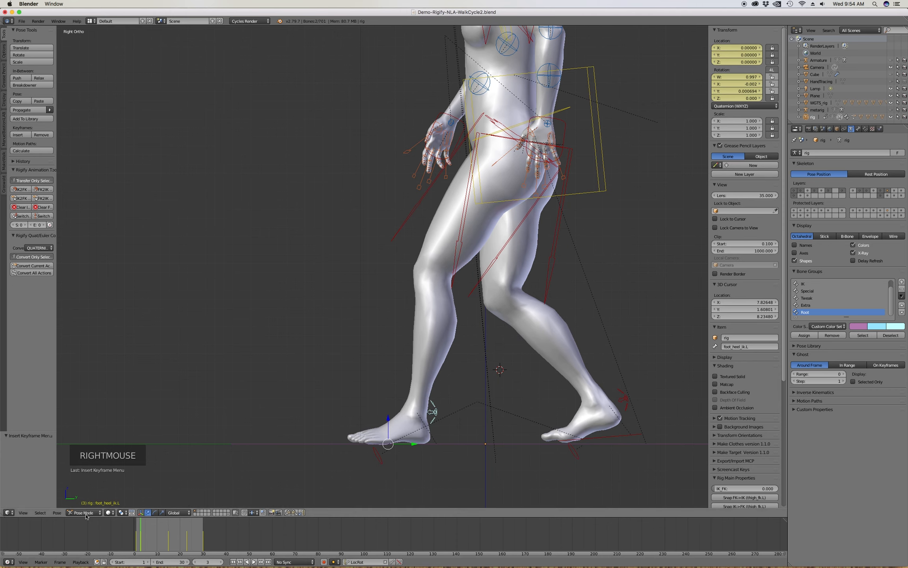
pyautogui.click(57, 512)
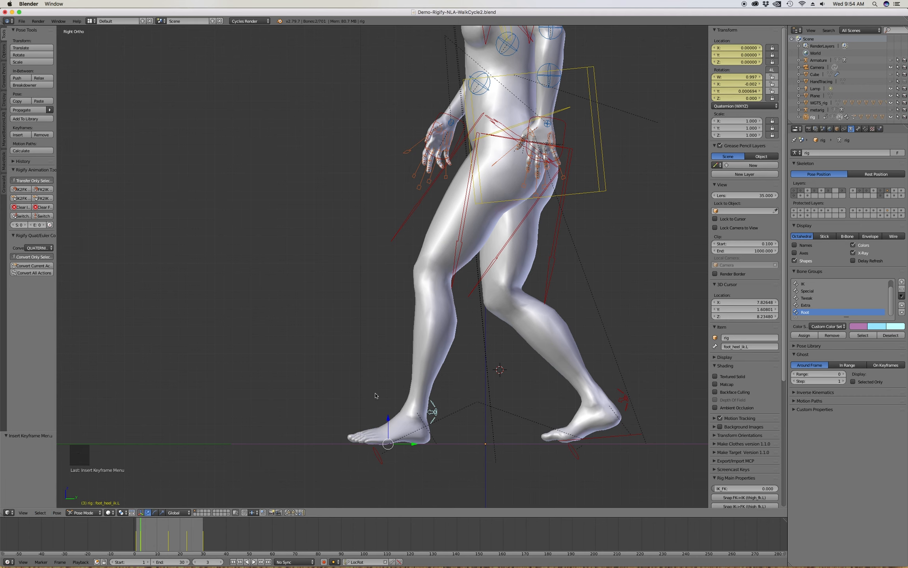
pyautogui.hotkey('ctrl', 'c')
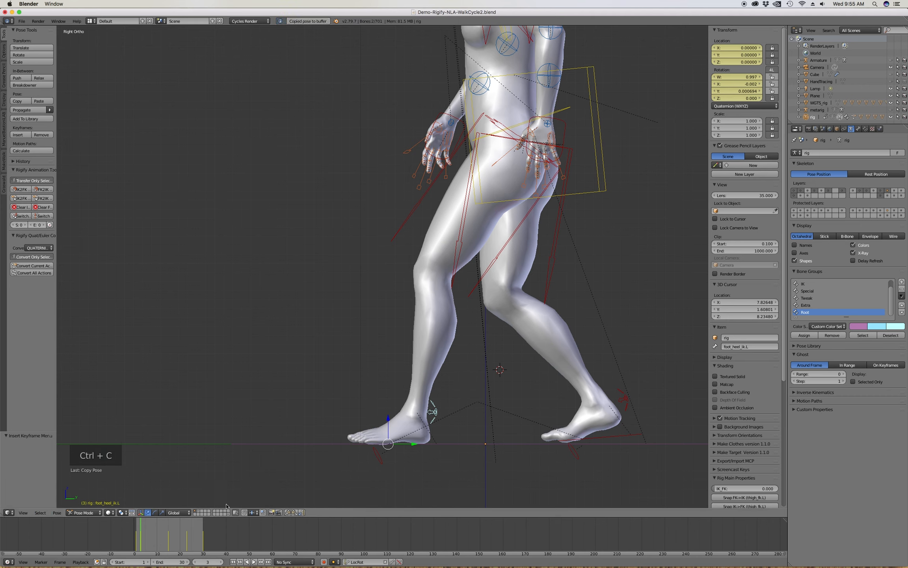
# Select the right heel and foot IK controls and paste the copied pose flipped onto them at frame 17.
pyautogui.click(627, 401)
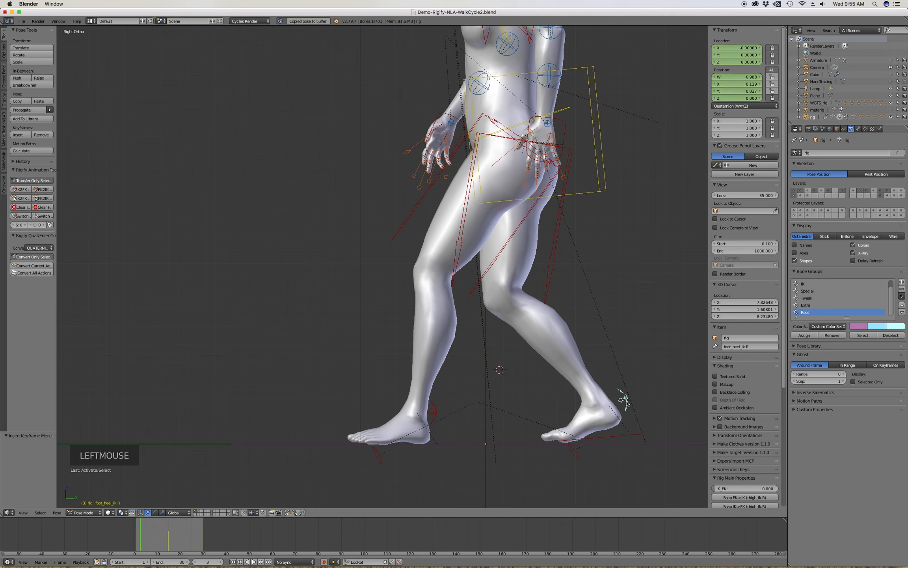
pyautogui.keyDown('shift'); pyautogui.click(623, 438); pyautogui.keyUp('shift')
pyautogui.moveTo(148, 535); pyautogui.dragTo(173, 537, button='right')
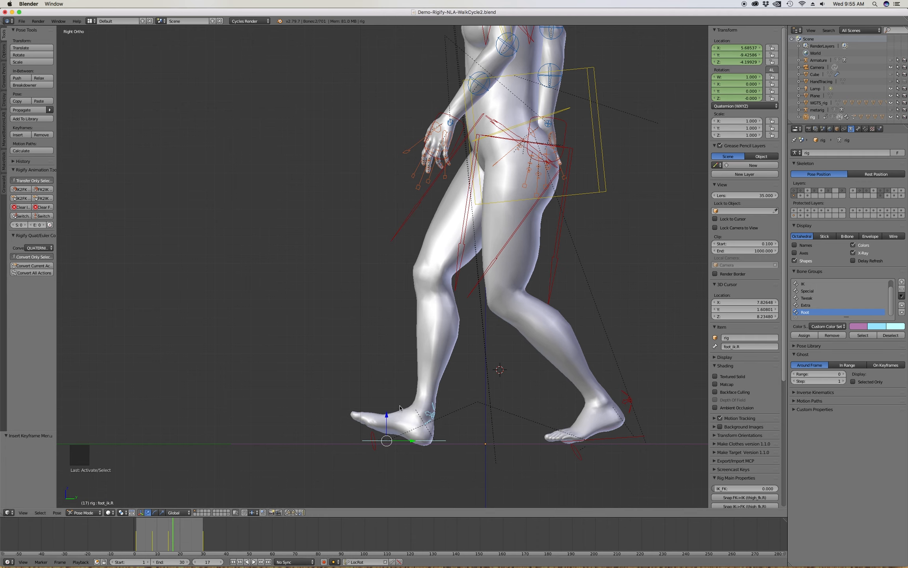
pyautogui.hotkey('ctrl', 'shift', 'v')
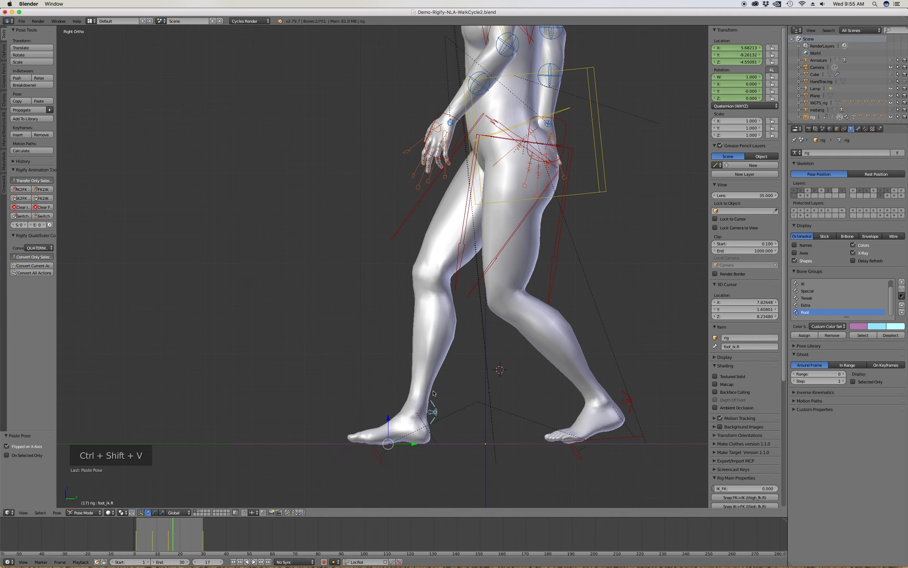
# Keyframe the right foot and heel controls at frame 17, then play the walk cycle from frame 1 and return to the start.
pyautogui.press('i')
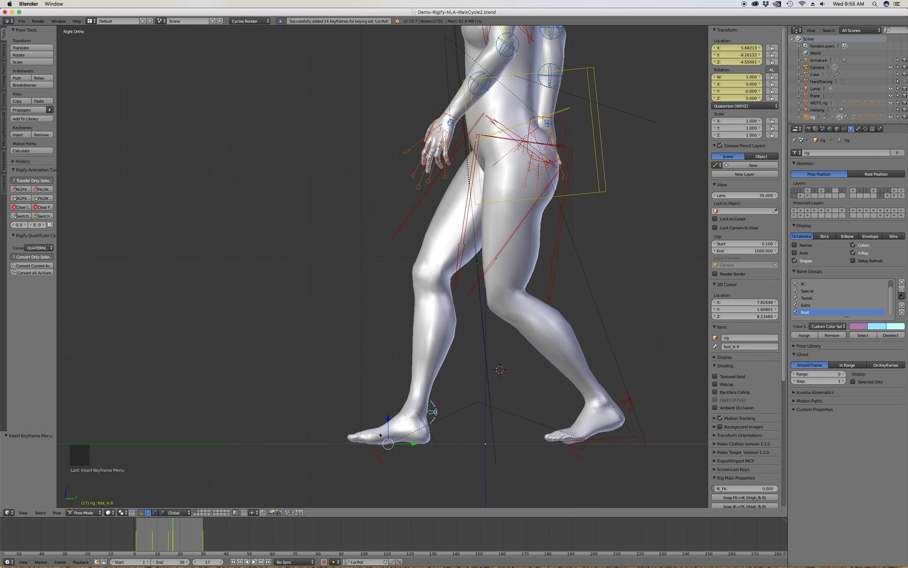
pyautogui.click(234, 562)
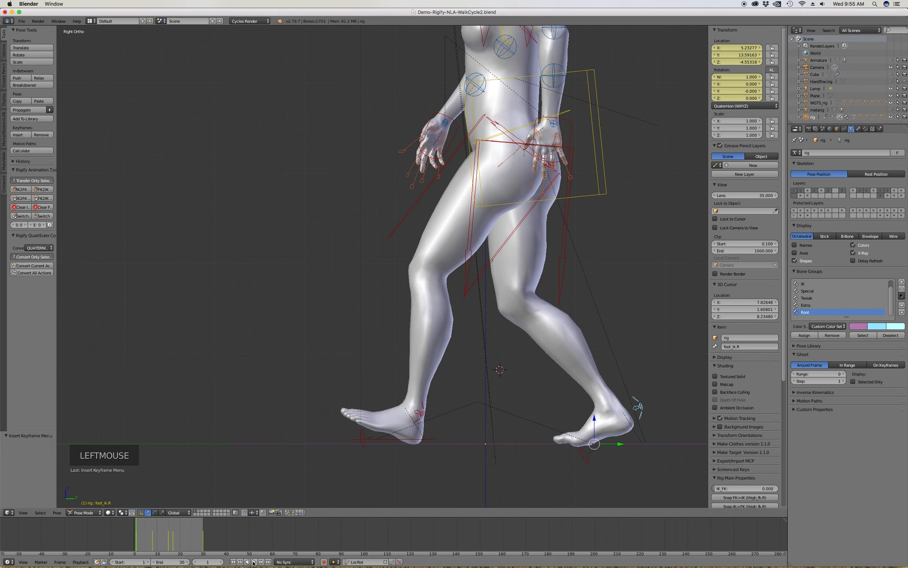
pyautogui.click(252, 561)
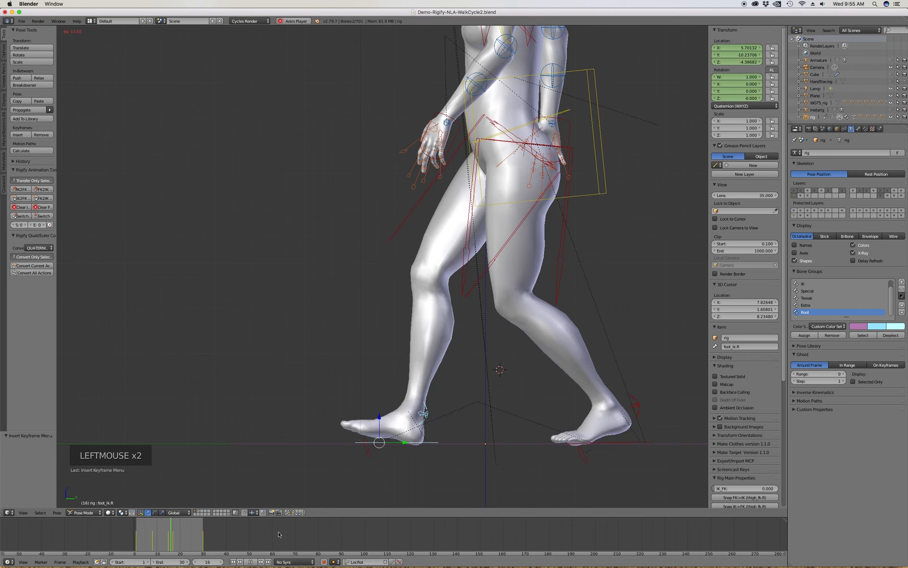
pyautogui.scroll(-5, 402, 419)
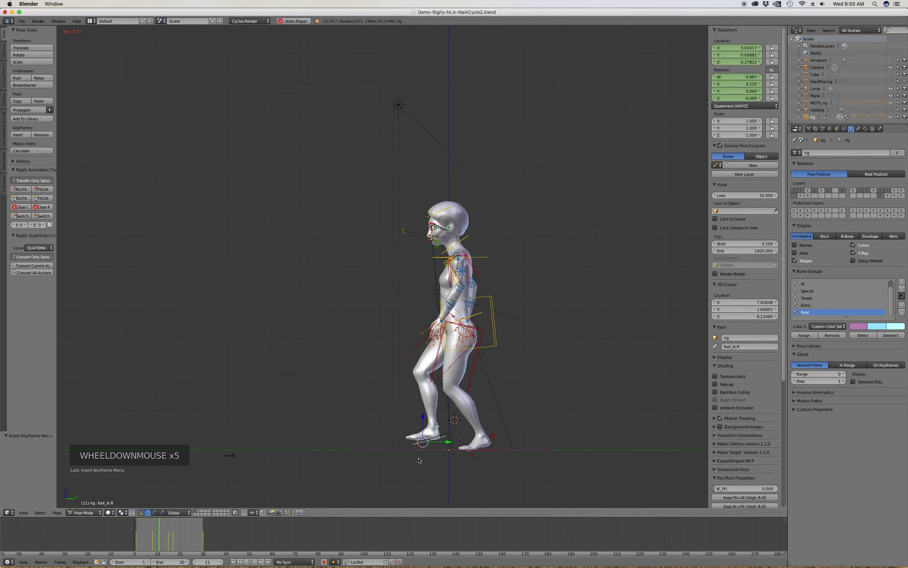
pyautogui.scroll(3, 420, 461)
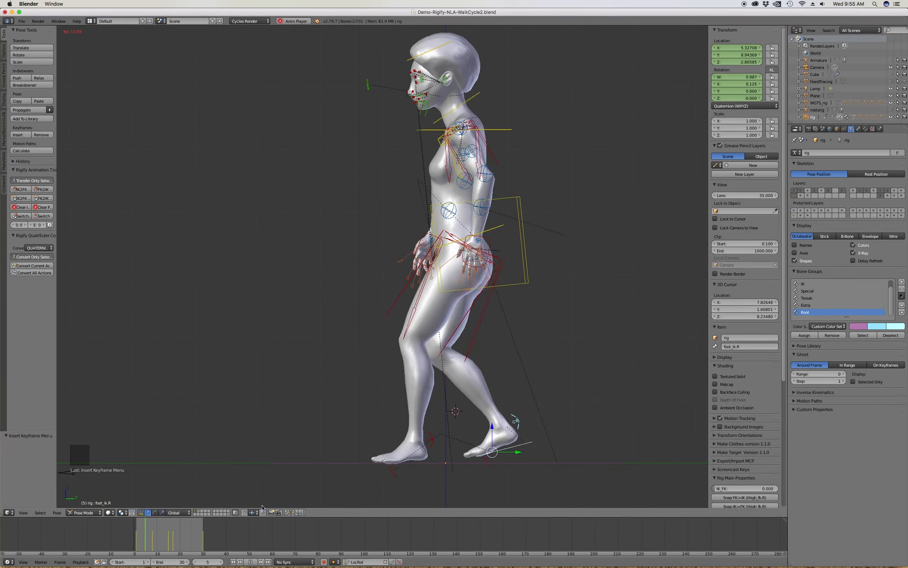
pyautogui.click(251, 562)
pyautogui.click(233, 562)
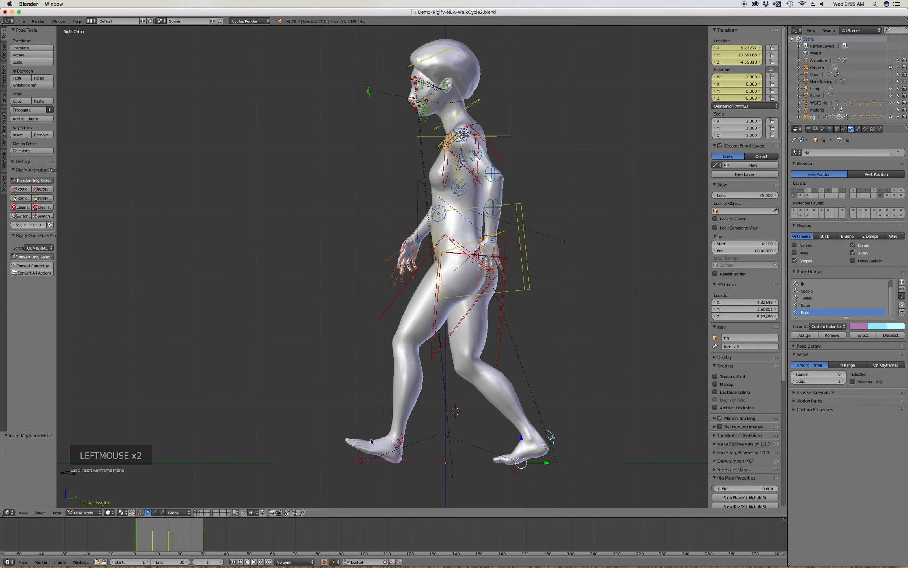
# Go to frame 8, select the left foot IK control and view the feet from the right side.
pyautogui.moveTo(136, 537)
pyautogui.mouseDown(button='right')
pyautogui.moveTo(152, 538)
pyautogui.moveTo(138, 537)
pyautogui.mouseUp(button='right')
pyautogui.moveTo(137, 536); pyautogui.dragTo(153, 539)
pyautogui.moveTo(449, 445); pyautogui.dragTo(469, 470, button='middle')
pyautogui.click(467, 479)
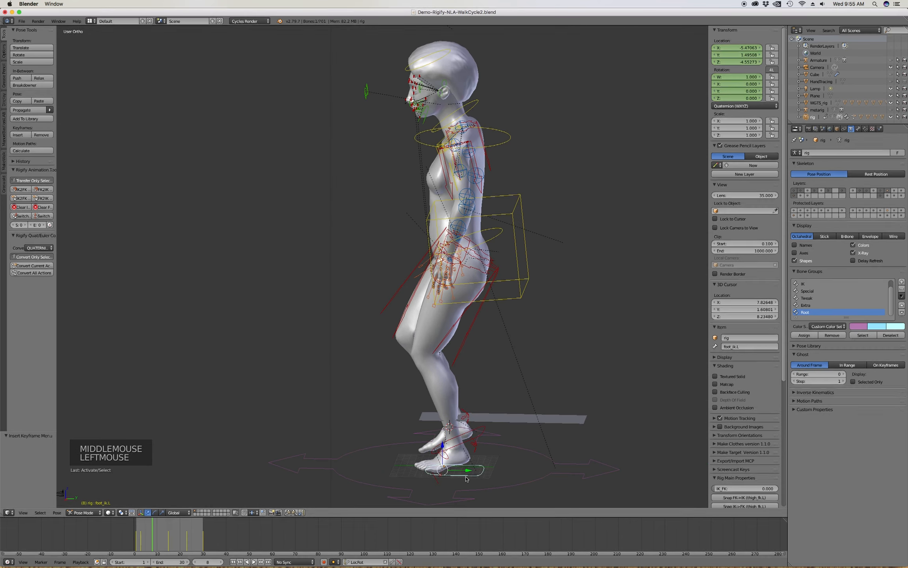
pyautogui.press('KP_3')
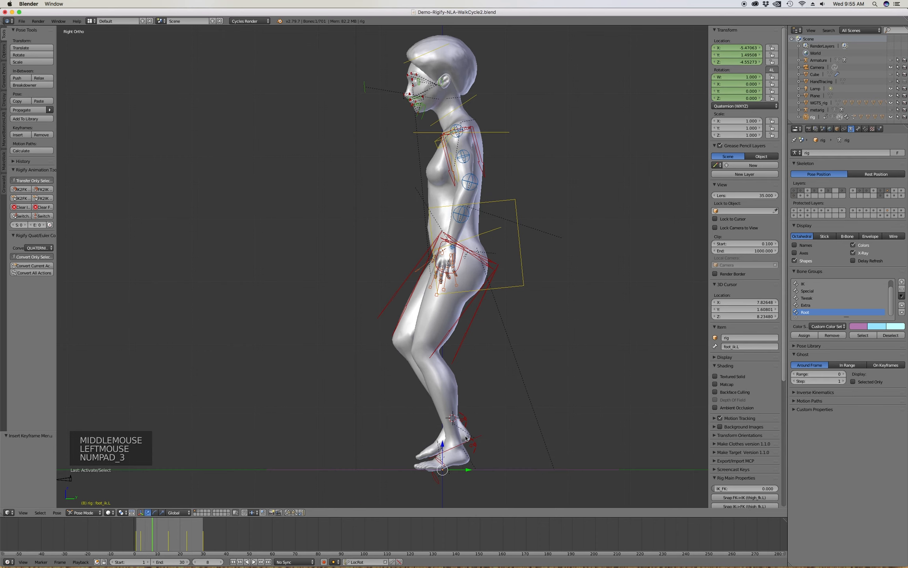
pyautogui.moveTo(159, 540)
pyautogui.mouseDown(button='right')
pyautogui.moveTo(169, 541)
pyautogui.moveTo(154, 537)
pyautogui.mouseUp(button='right')
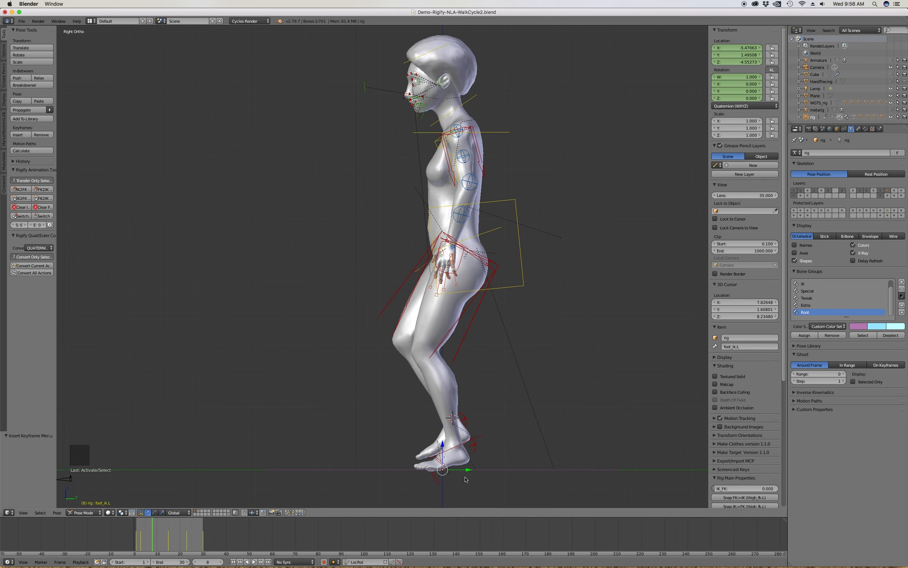
# Rotate the left heel control about 14° to flatten the left foot and keyframe it at frame 8.
pyautogui.scroll(5, 464, 467)
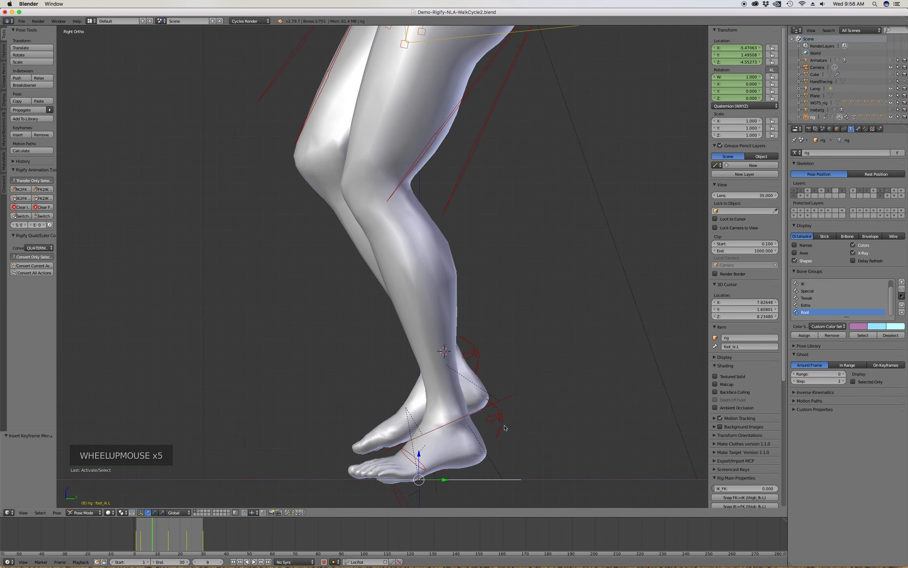
pyautogui.click(506, 425)
pyautogui.press('r')
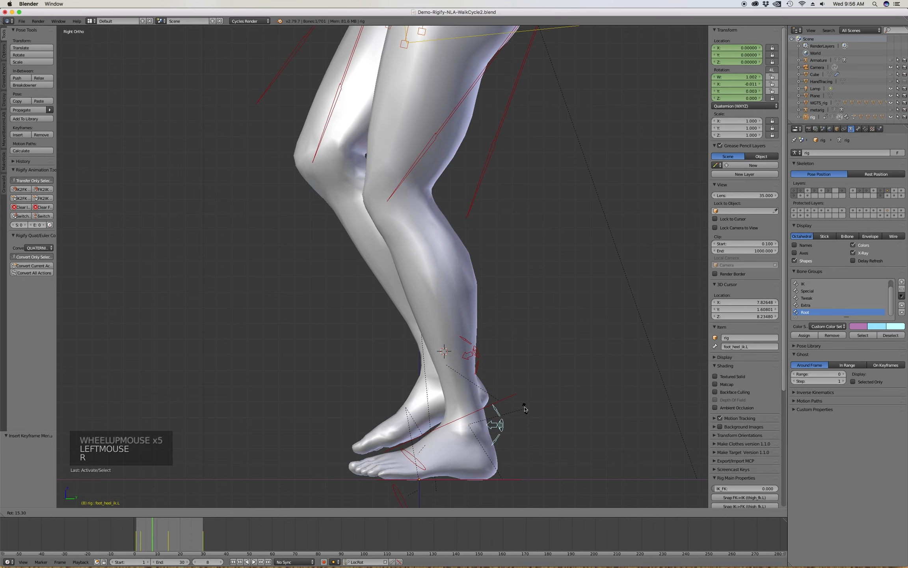
pyautogui.click(525, 409)
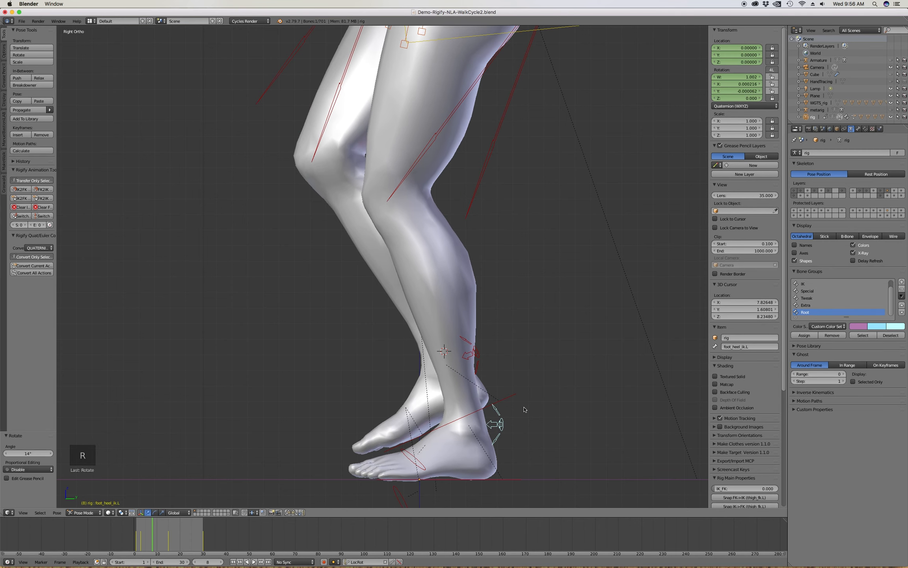
pyautogui.click(525, 410)
pyautogui.scroll(-4, 516, 422)
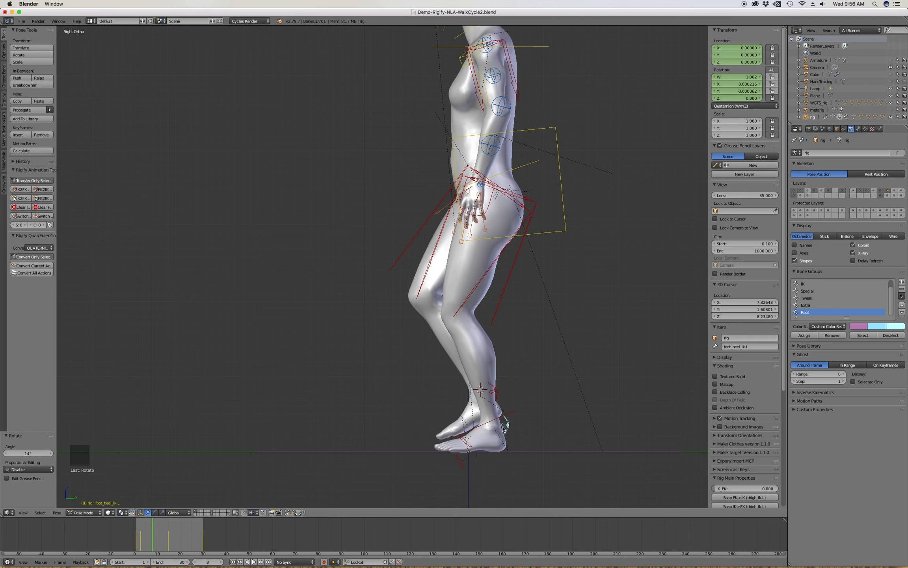
pyautogui.press('i')
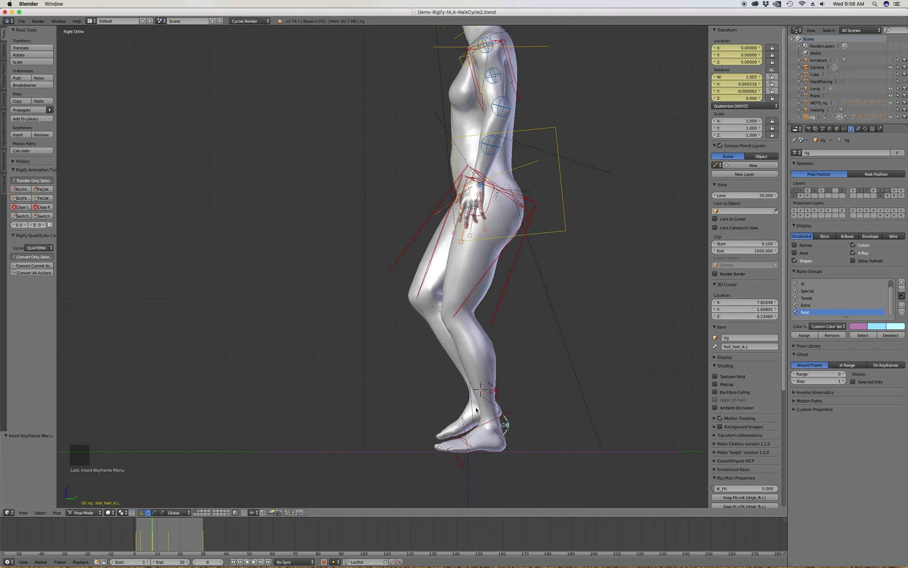
# Copy the left heel control's pose, paste it flipped onto the right heel control at frame 23 and keyframe it.
pyautogui.hotkey('ctrl', 'c')
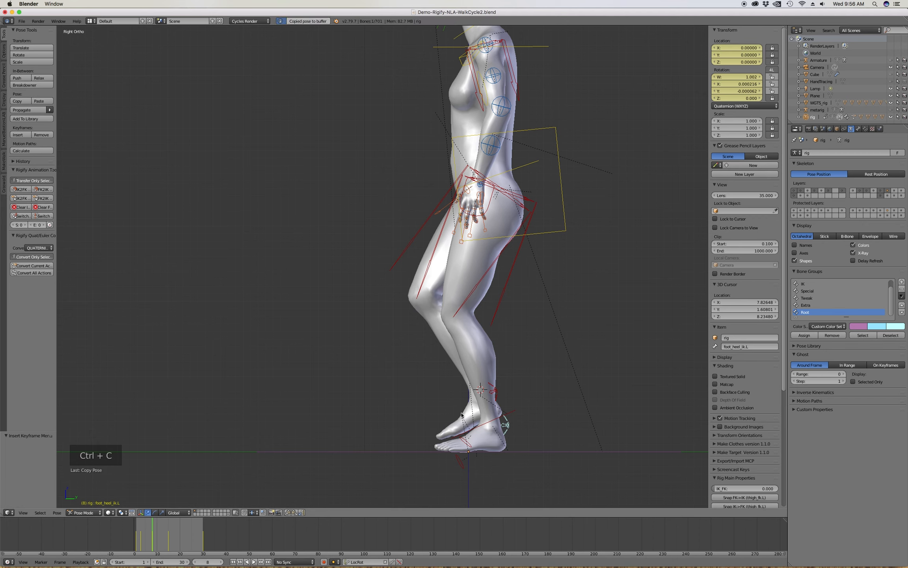
pyautogui.click(496, 394)
pyautogui.moveTo(184, 536); pyautogui.dragTo(187, 537, button='right')
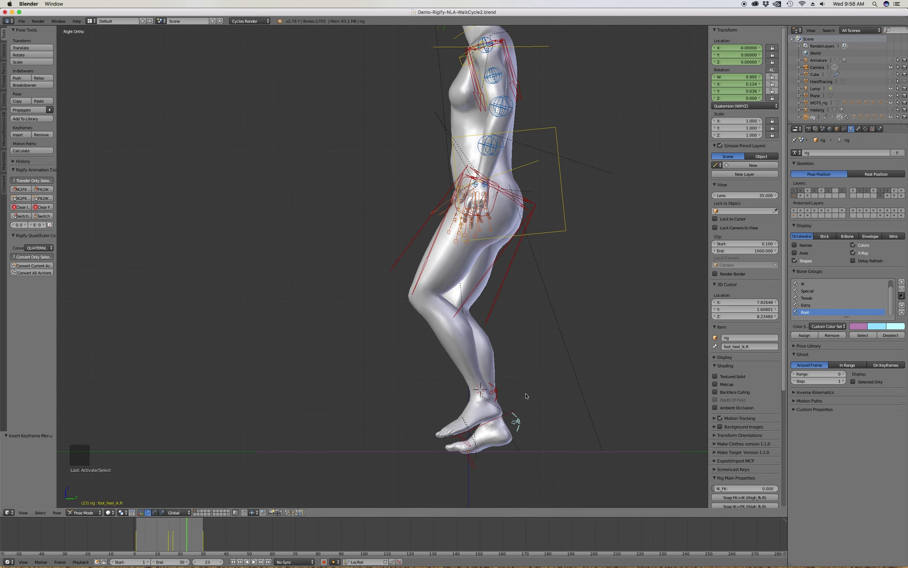
pyautogui.hotkey('ctrl', 'shift', 'v')
pyautogui.press('i')
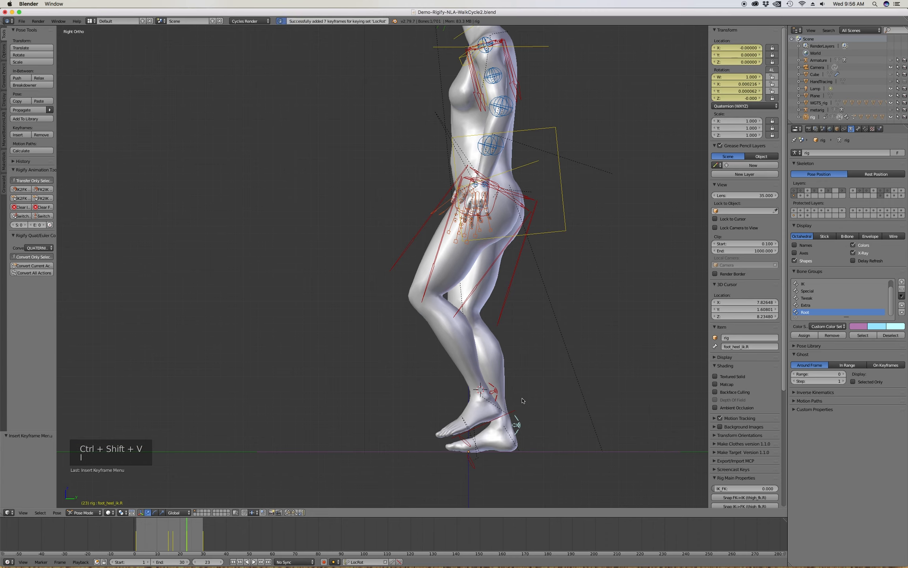
# Play the walk cycle from frame 1 to check both flattened feet, stop playback and return to the first frame.
pyautogui.click(233, 561)
pyautogui.click(253, 562)
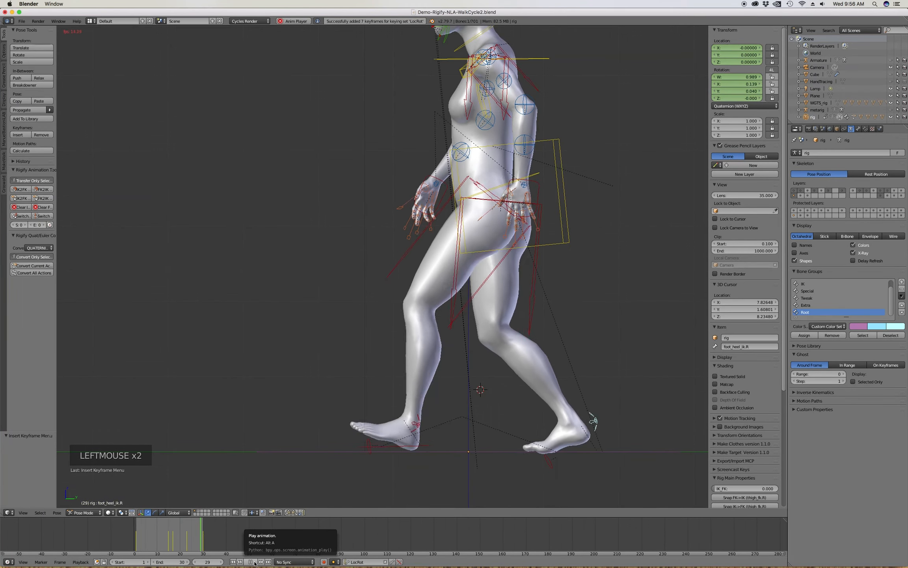
pyautogui.scroll(-4, 394, 463)
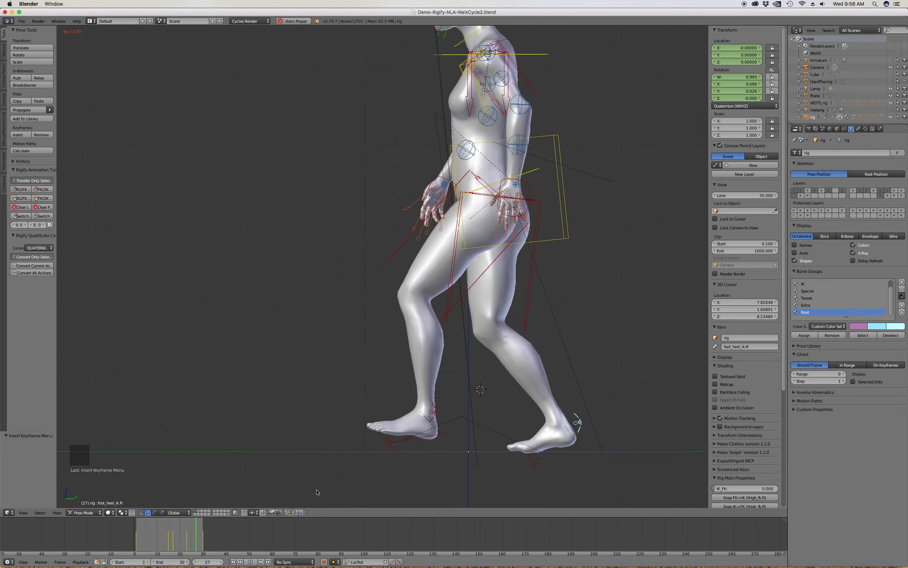
pyautogui.scroll(2, 394, 464)
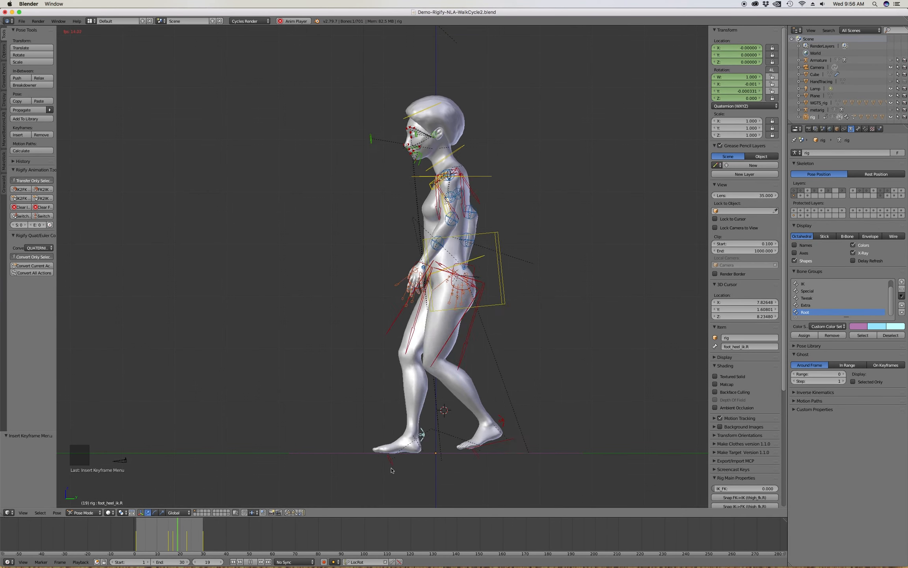
pyautogui.click(250, 561)
pyautogui.click(232, 561)
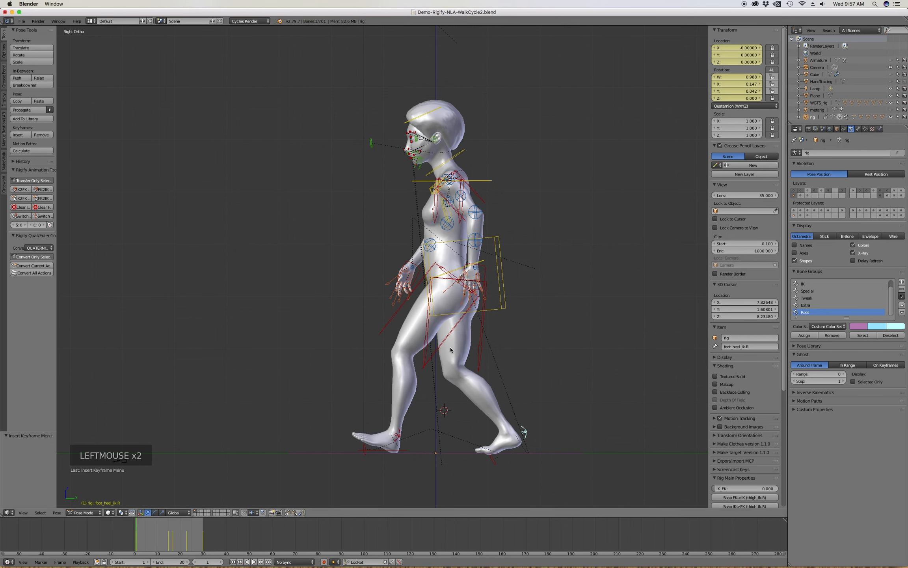
# View the character from the front and select the hips control.
pyautogui.press('KP_1')
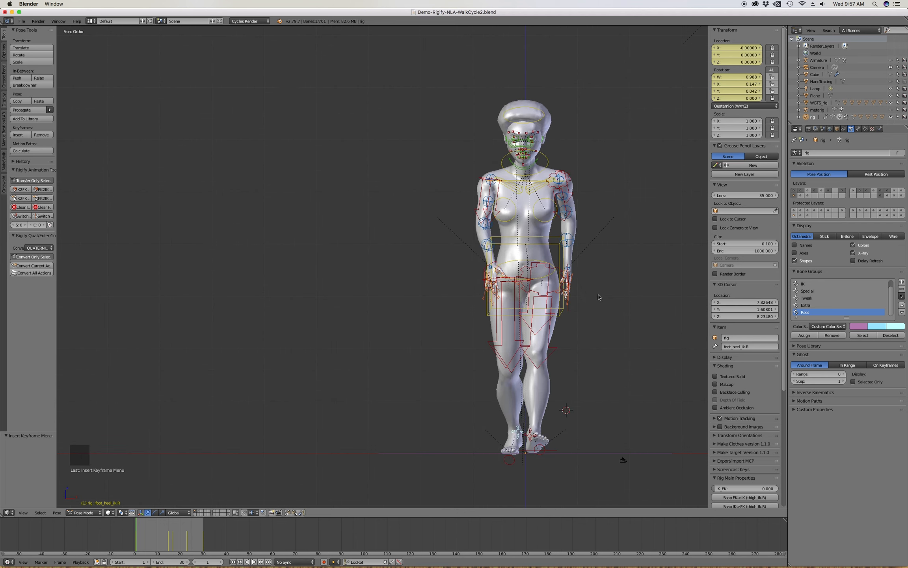
pyautogui.scroll(1, 615, 310)
pyautogui.keyDown('shift'); pyautogui.moveTo(602, 298); pyautogui.dragTo(515, 293, button='middle'); pyautogui.keyUp('shift')
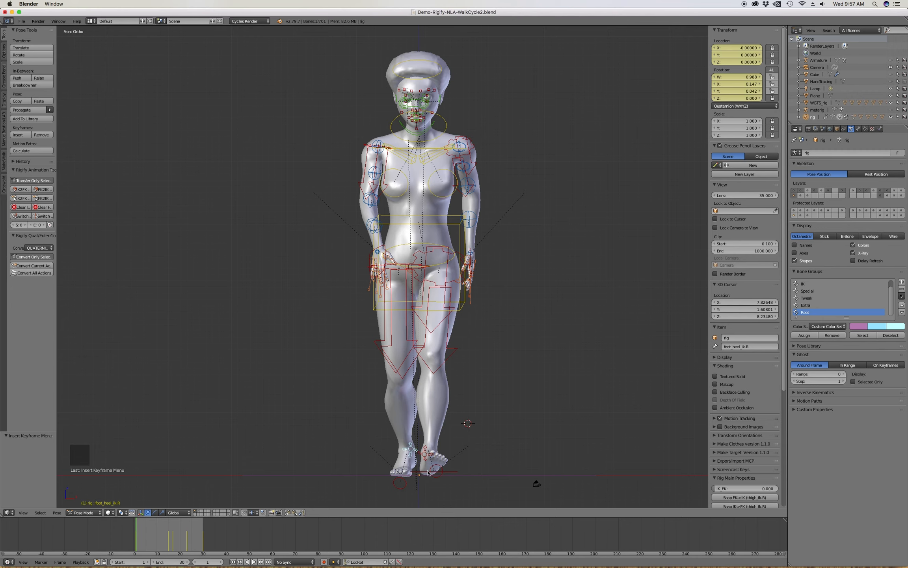
pyautogui.moveTo(448, 355); pyautogui.dragTo(459, 342, button='middle')
pyautogui.scroll(-3, 462, 335)
pyautogui.scroll(3, 465, 328)
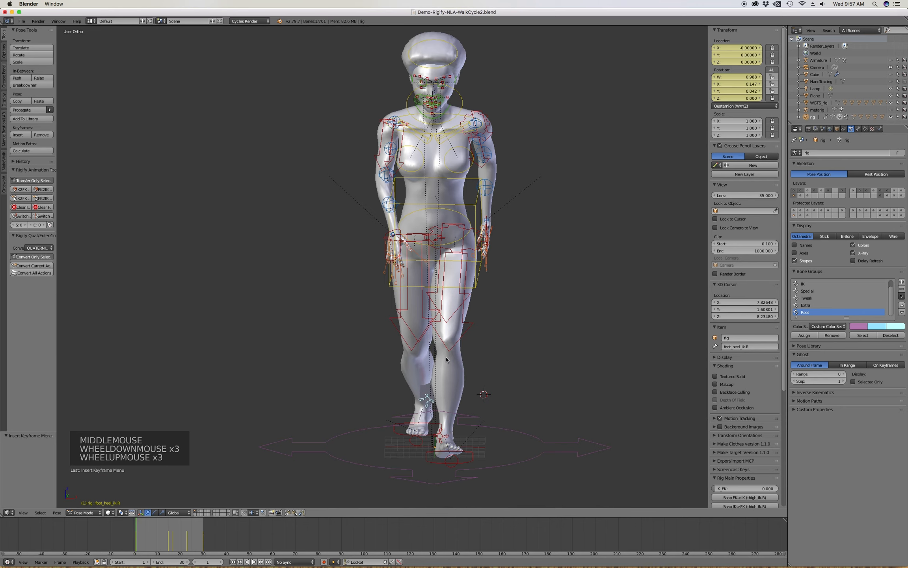
pyautogui.click(429, 459)
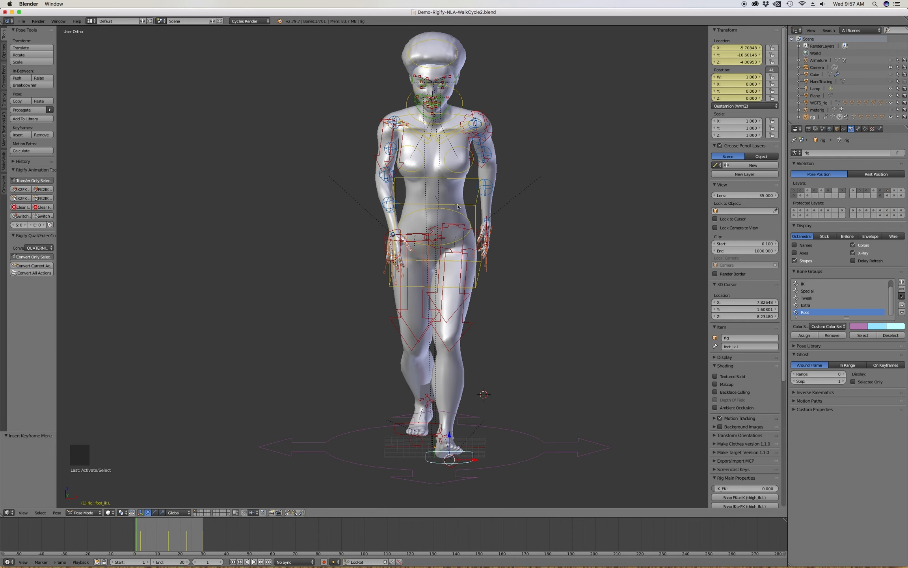
pyautogui.click(468, 237)
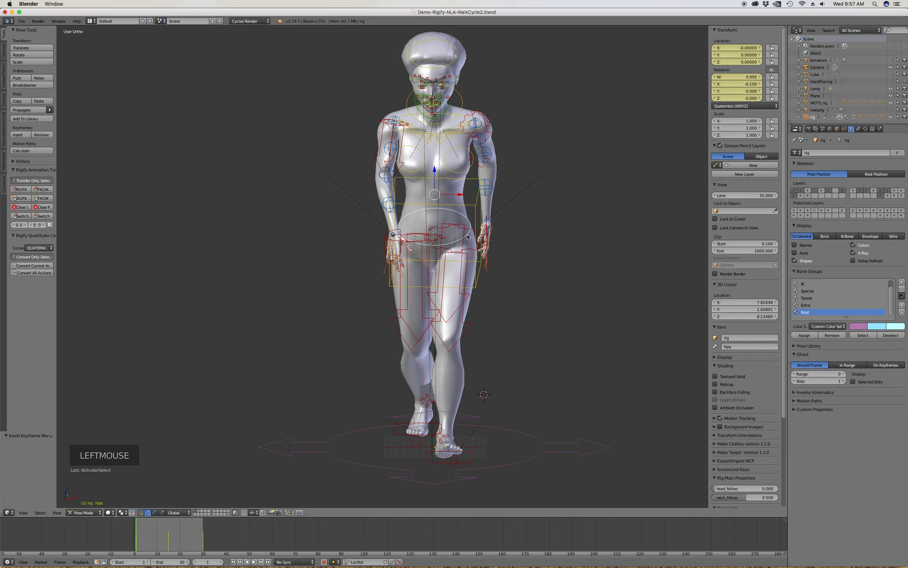
pyautogui.press('KP_1')
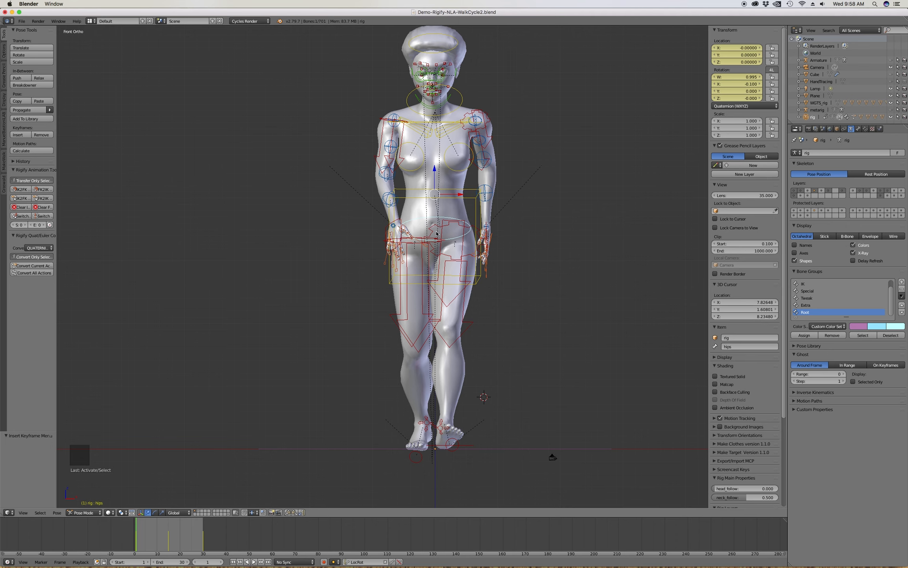
pyautogui.click(454, 237)
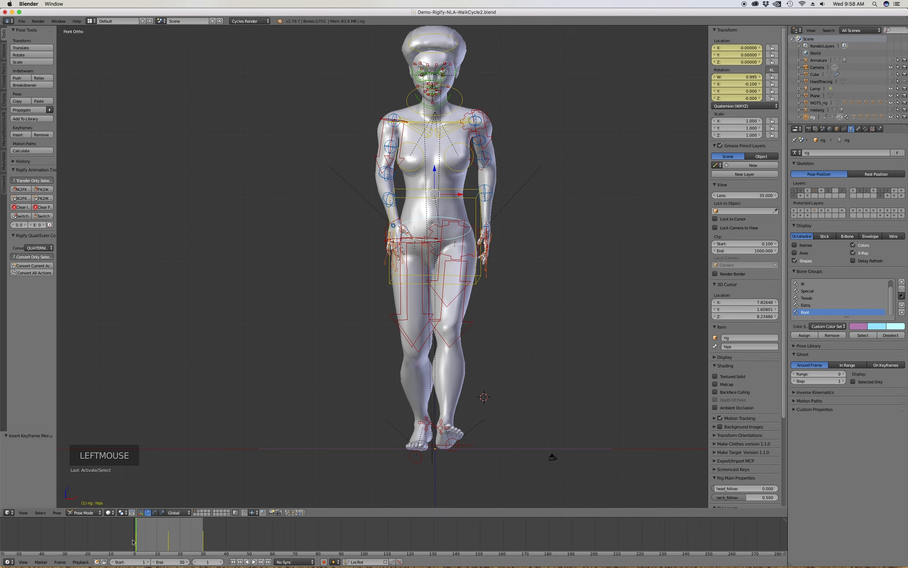
# Go to frame 2, rotate the hips control about -3.6° in the front view and keyframe it.
pyautogui.moveTo(135, 539); pyautogui.dragTo(141, 540, button='right')
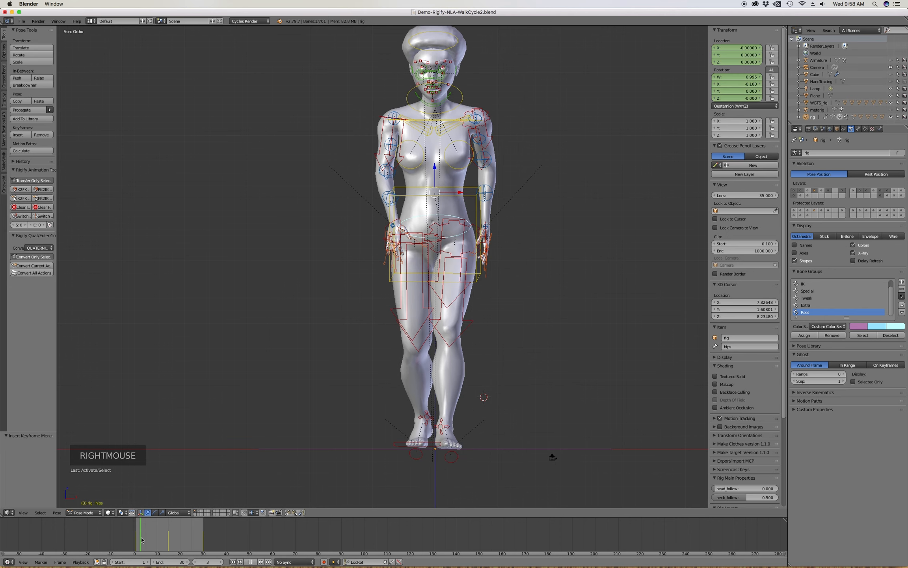
pyautogui.moveTo(141, 540); pyautogui.dragTo(138, 540, button='right')
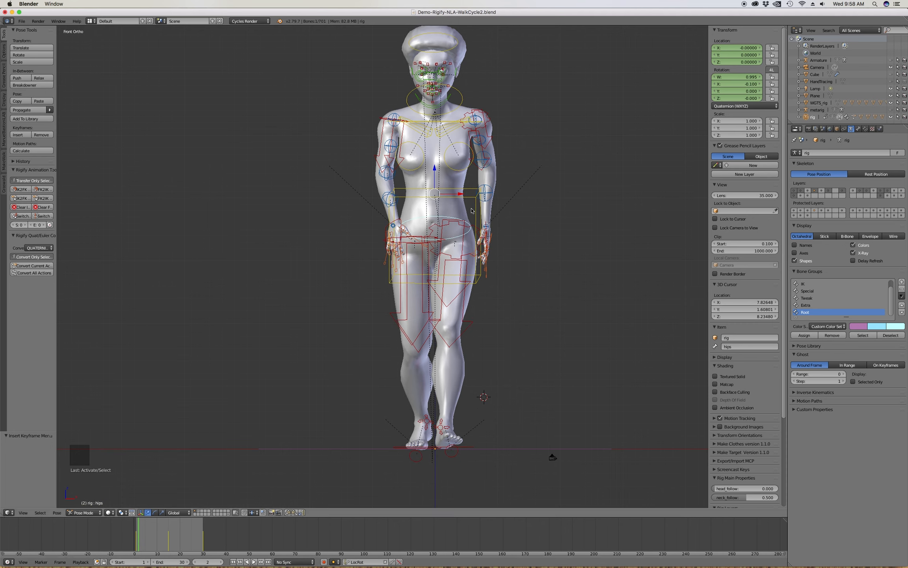
pyautogui.press('r')
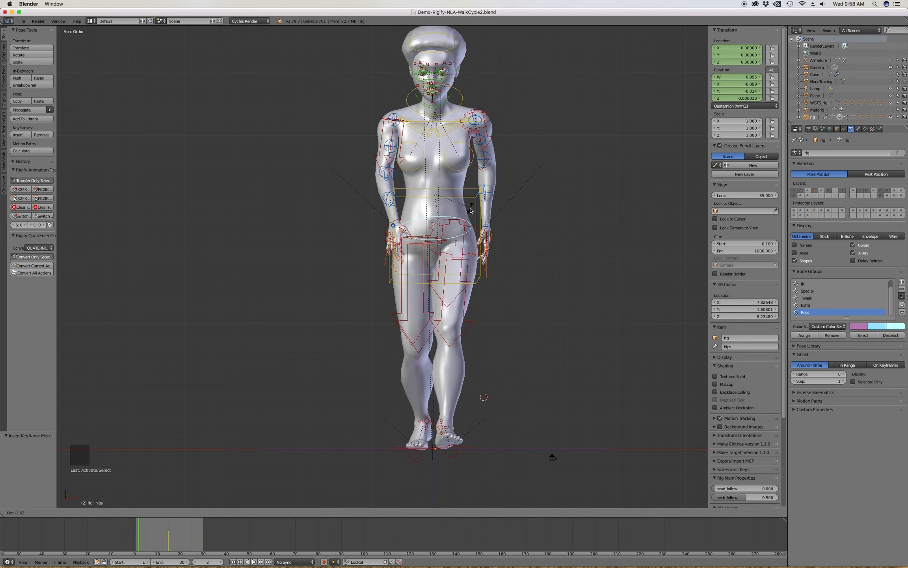
pyautogui.rightClick(473, 211)
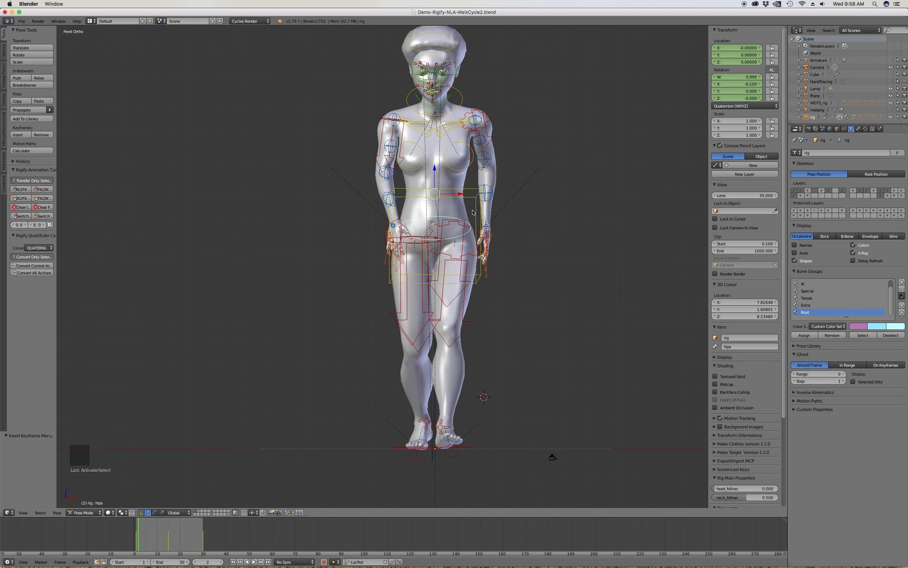
pyautogui.press('r')
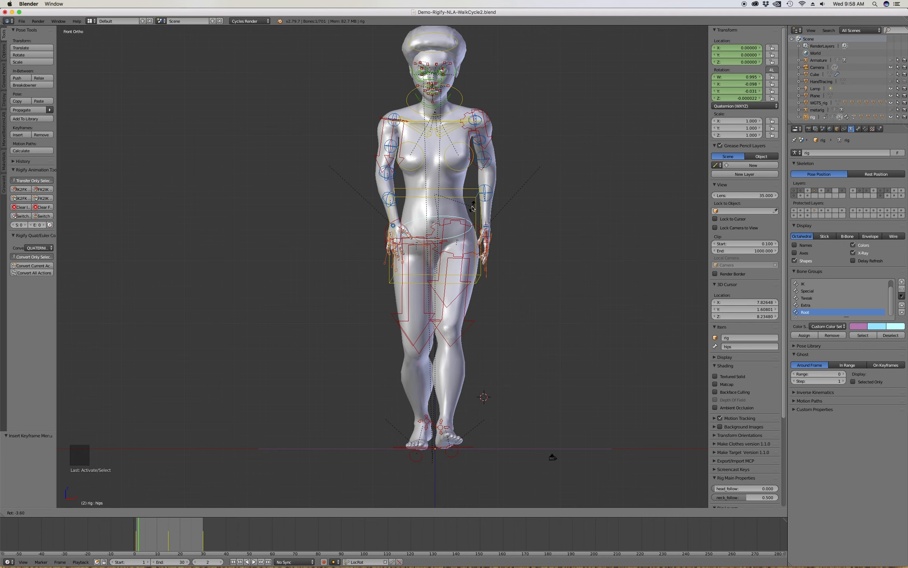
pyautogui.click(473, 209)
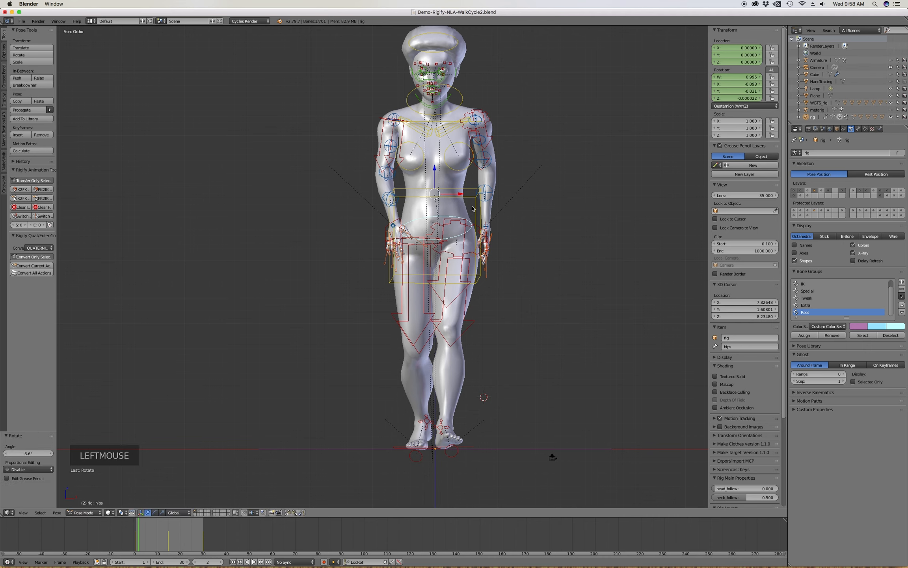
pyautogui.press('i')
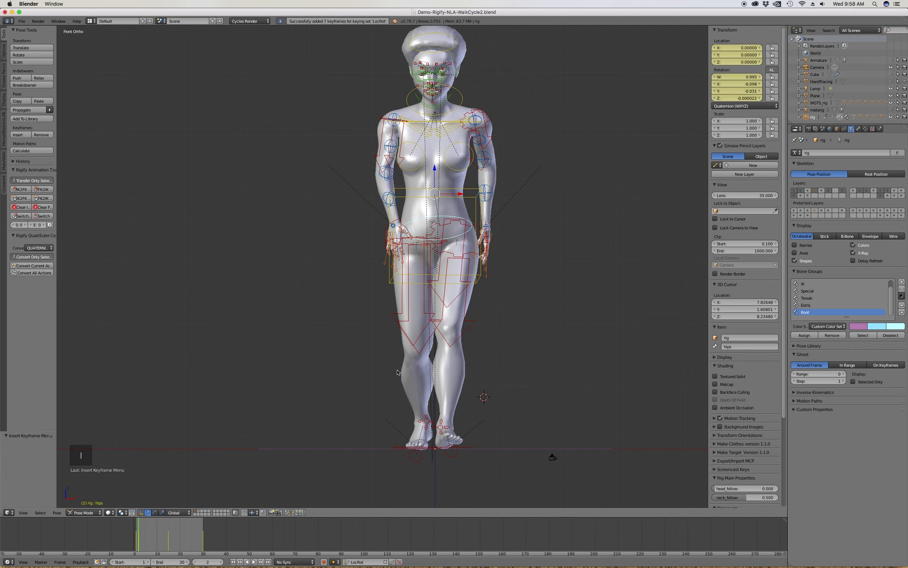
# Copy the hips control's pose from frame 2, paste it flipped at frame 17 and keyframe it.
pyautogui.hotkey('ctrl', 'c')
pyautogui.rightClick(167, 537)
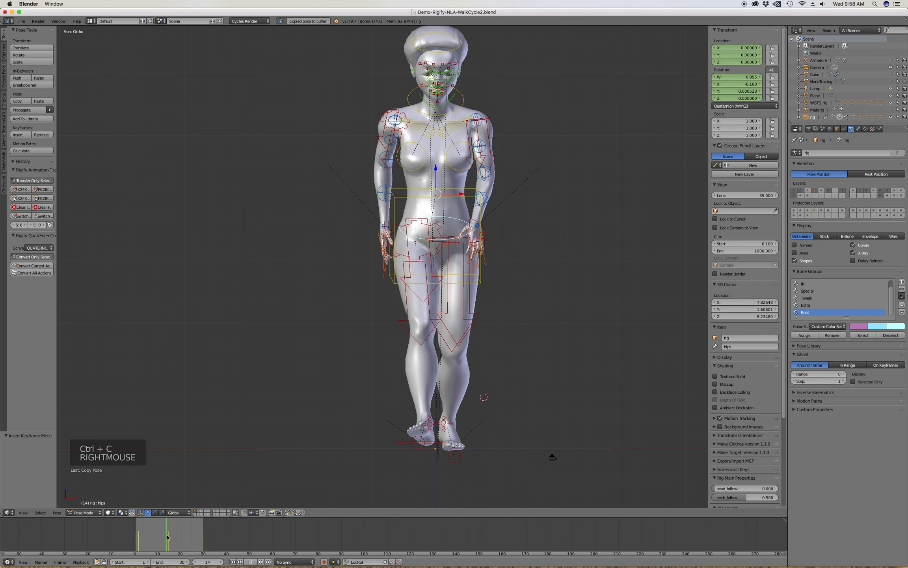
pyautogui.moveTo(167, 537); pyautogui.dragTo(173, 537, button='right')
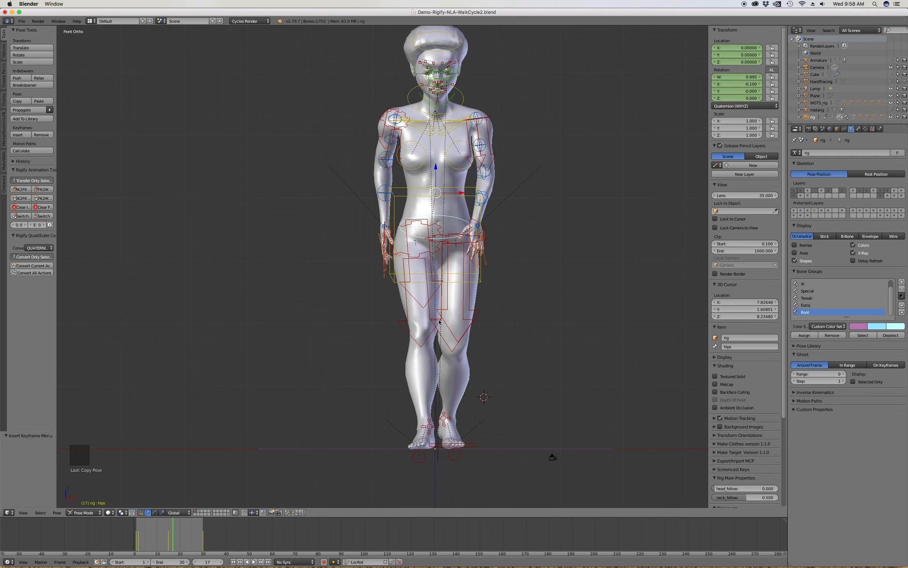
pyautogui.hotkey('ctrl', 'shift', 'v')
pyautogui.press('i')
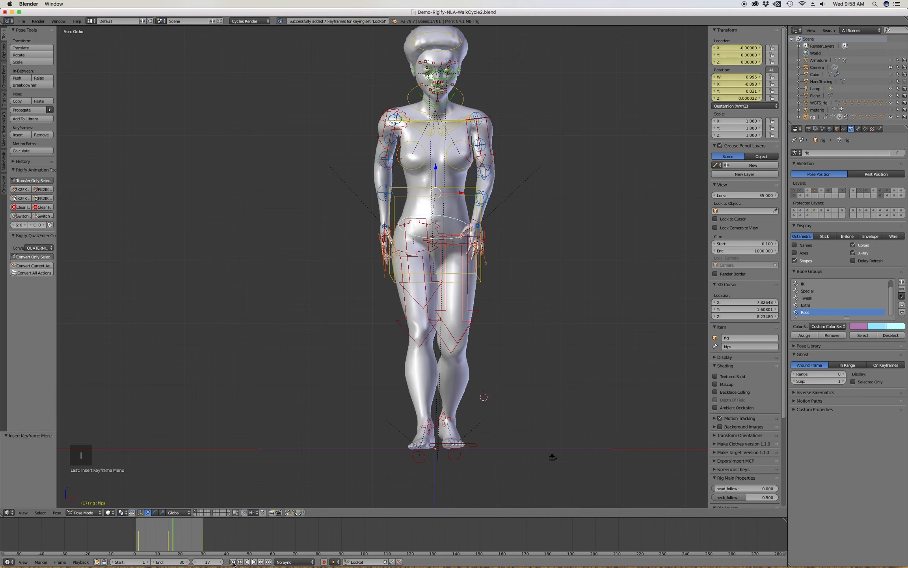
# Play the walk cycle and check the hip tilt from the front and from a raised angle.
pyautogui.click(254, 561)
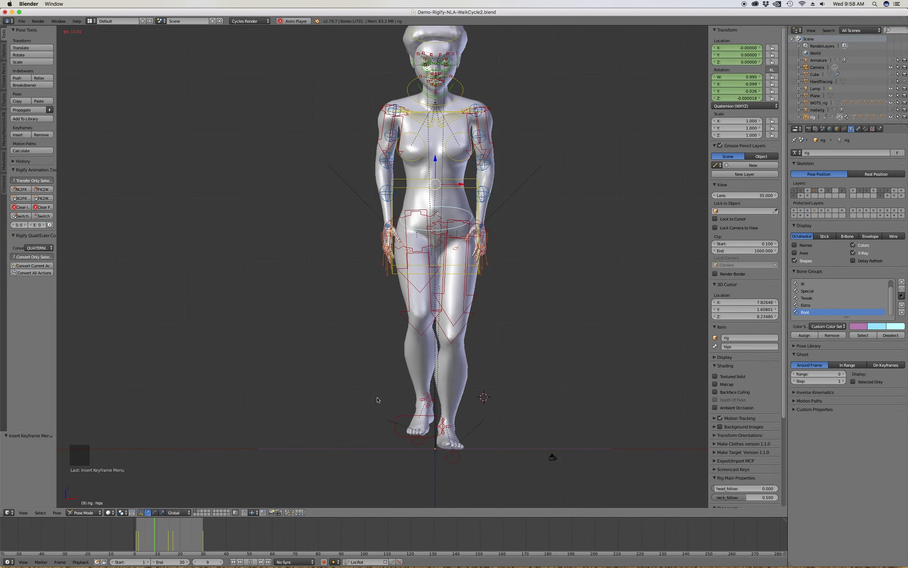
pyautogui.scroll(-1, 357, 300)
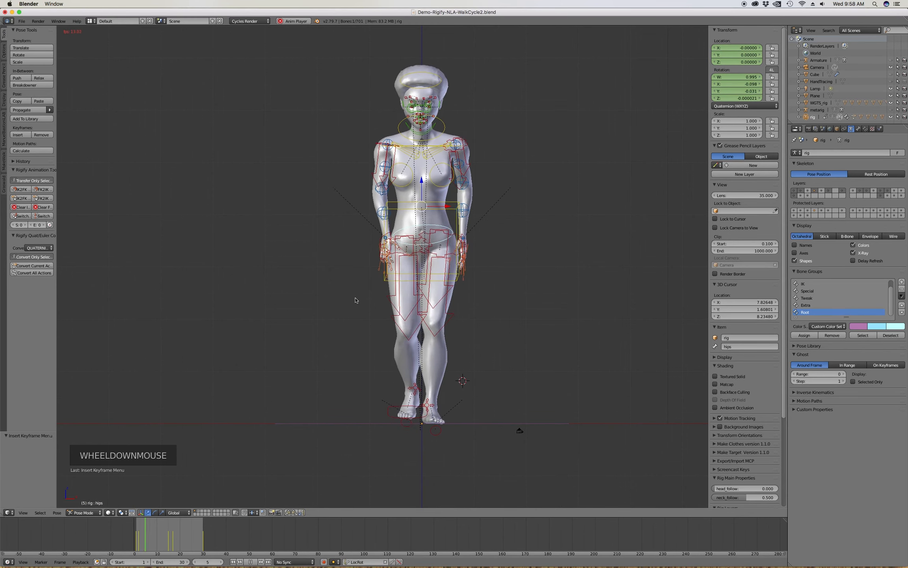
pyautogui.press('KP_8')
pyautogui.press('KP_8')
pyautogui.press('KP_8')
pyautogui.press('KP_8')
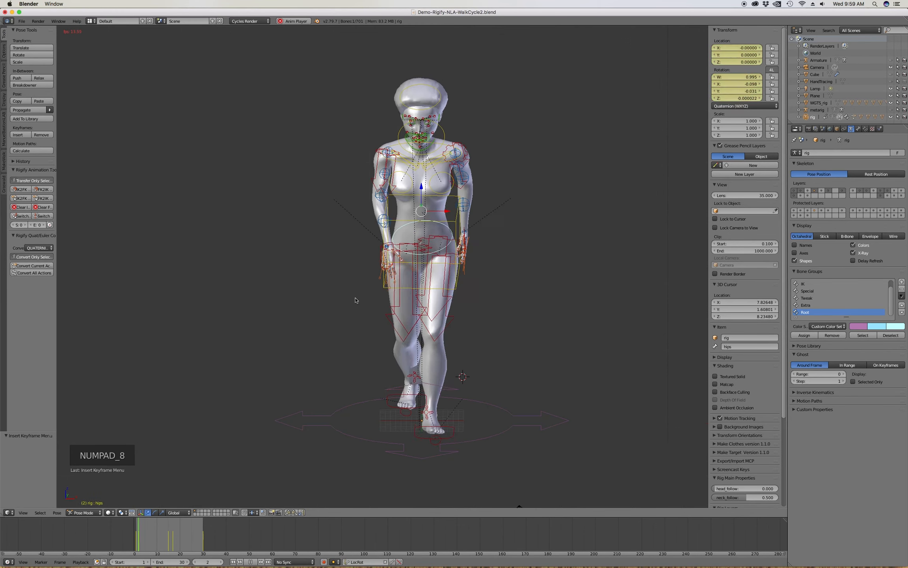
pyautogui.press('KP_6')
pyautogui.press('KP_2')
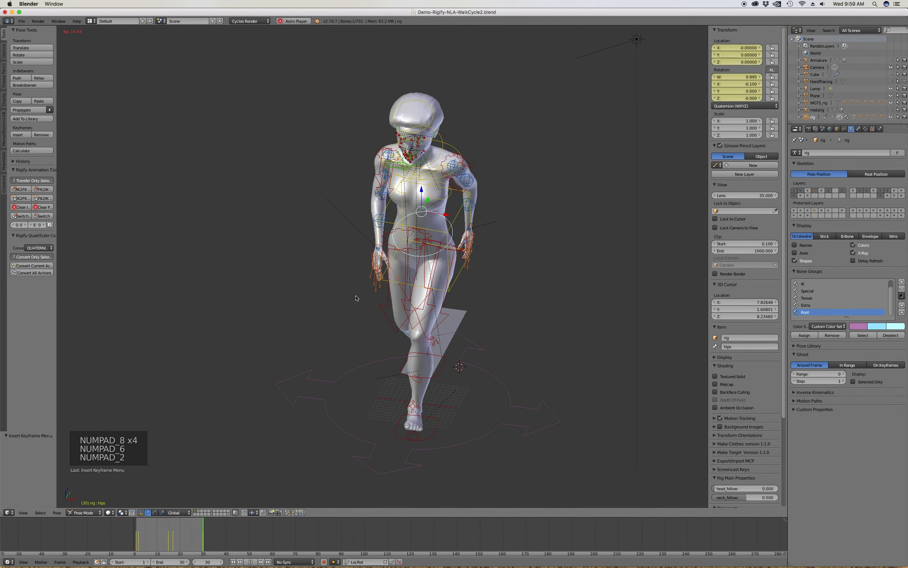
# Select the chest control, stop playback and return to the first frame.
pyautogui.click(456, 144)
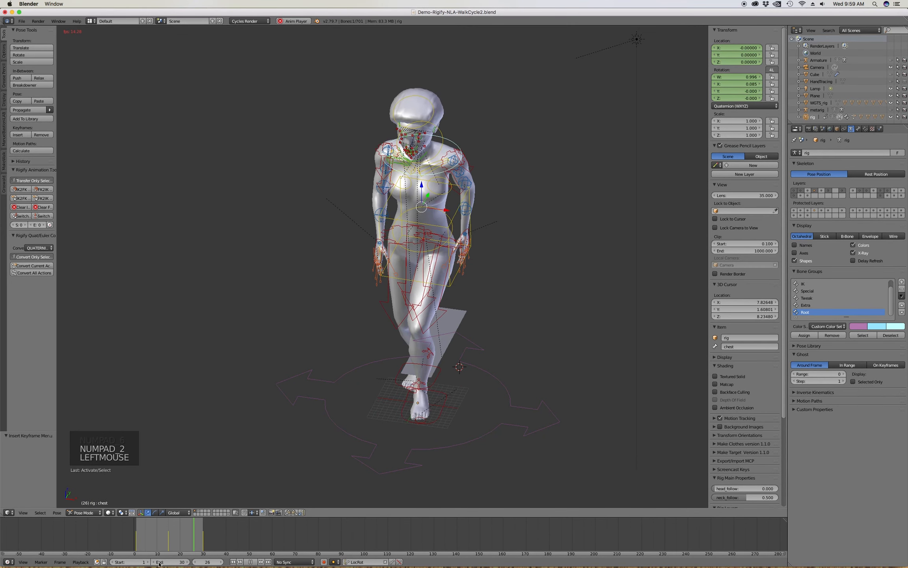
pyautogui.click(277, 548)
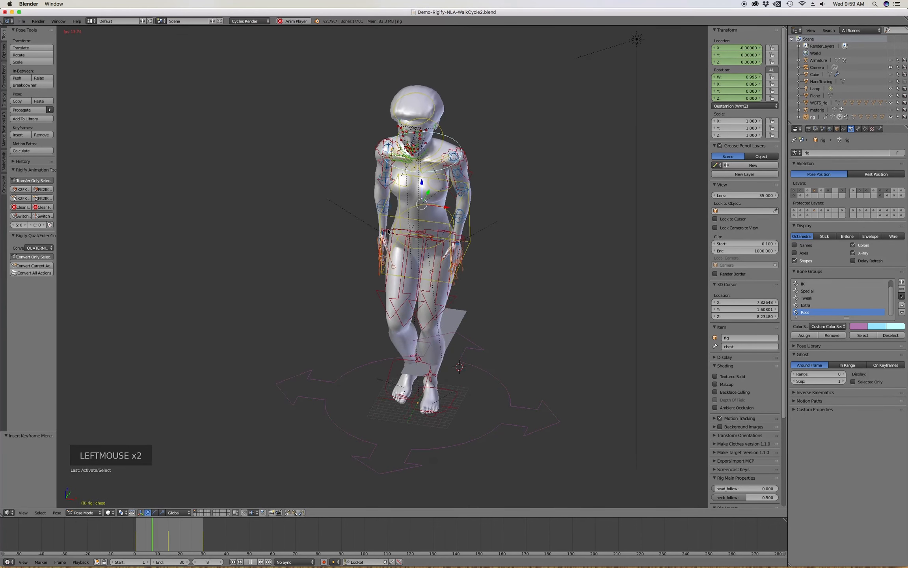
pyautogui.click(249, 562)
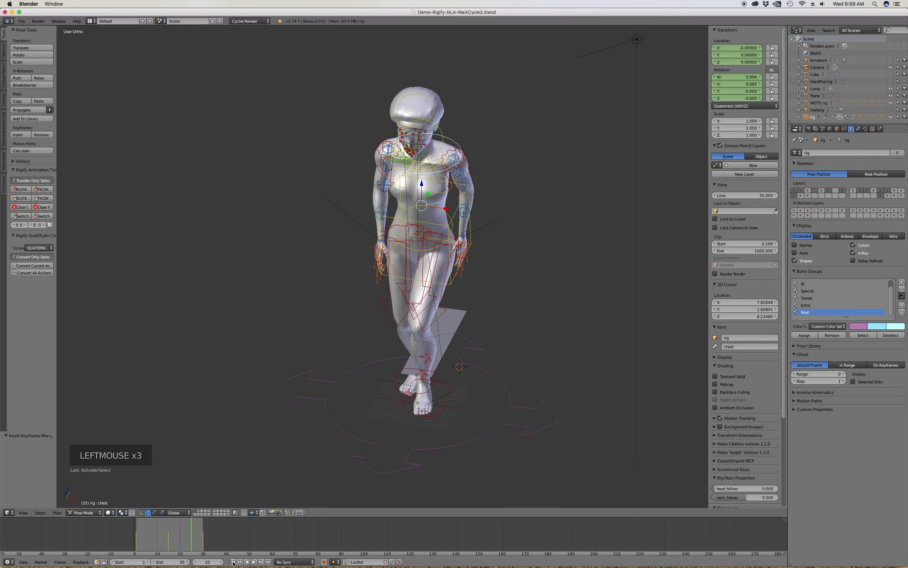
pyautogui.click(233, 562)
# Rotate the chest control about 6.52° around its local Z axis at frame 1 and keyframe it.
pyautogui.moveTo(423, 200); pyautogui.dragTo(438, 207, button='middle')
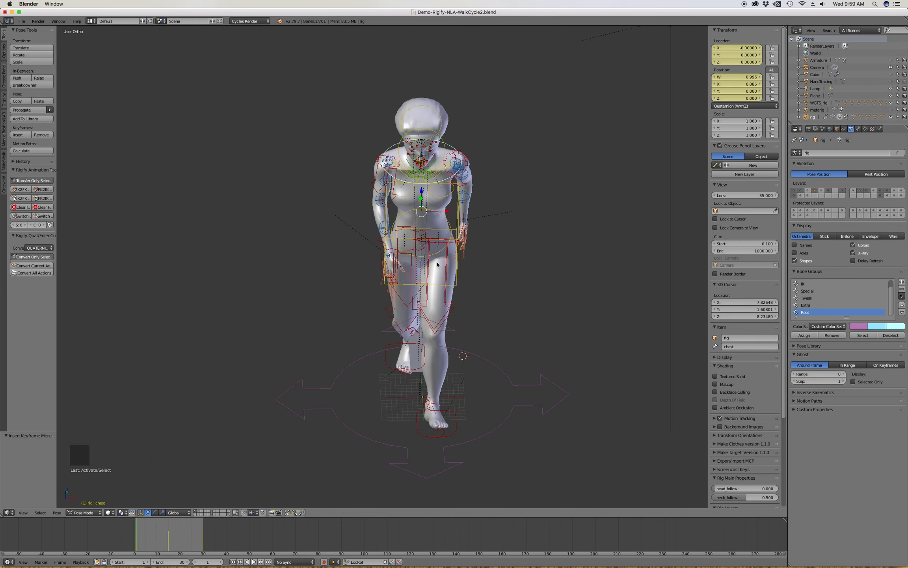
pyautogui.moveTo(460, 218); pyautogui.dragTo(457, 228, button='middle')
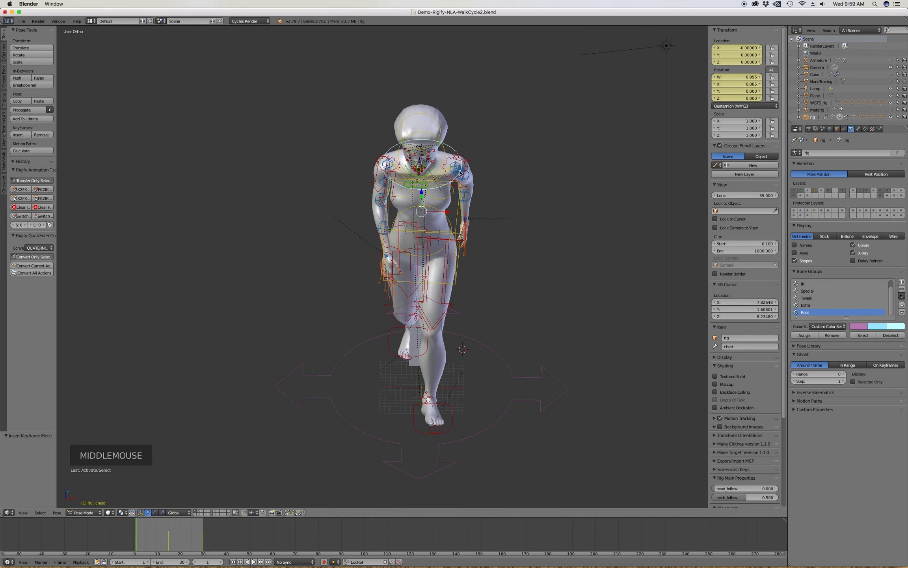
pyautogui.moveTo(460, 173)
pyautogui.mouseDown(button='middle')
pyautogui.moveTo(426, 164)
pyautogui.moveTo(466, 166)
pyautogui.mouseUp(button='middle')
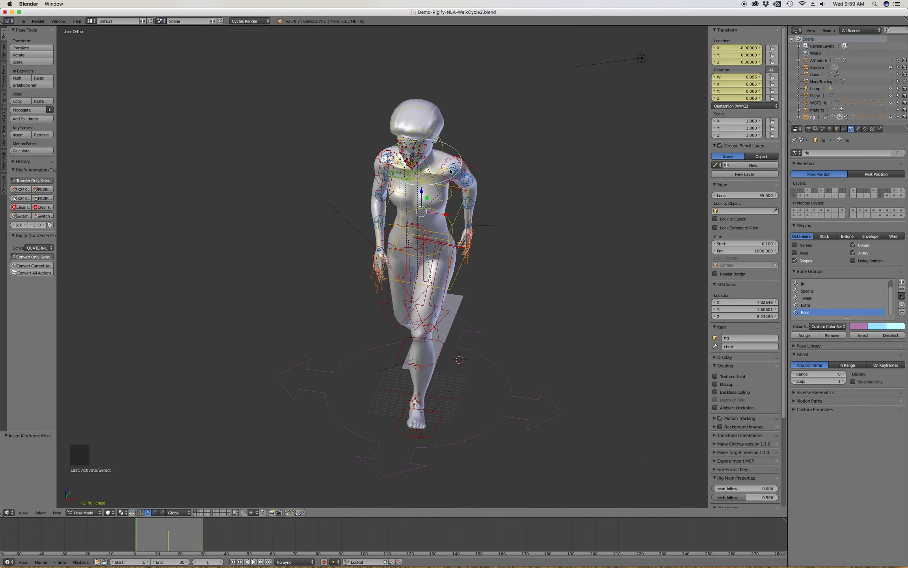
pyautogui.moveTo(451, 153); pyautogui.dragTo(455, 151, button='middle')
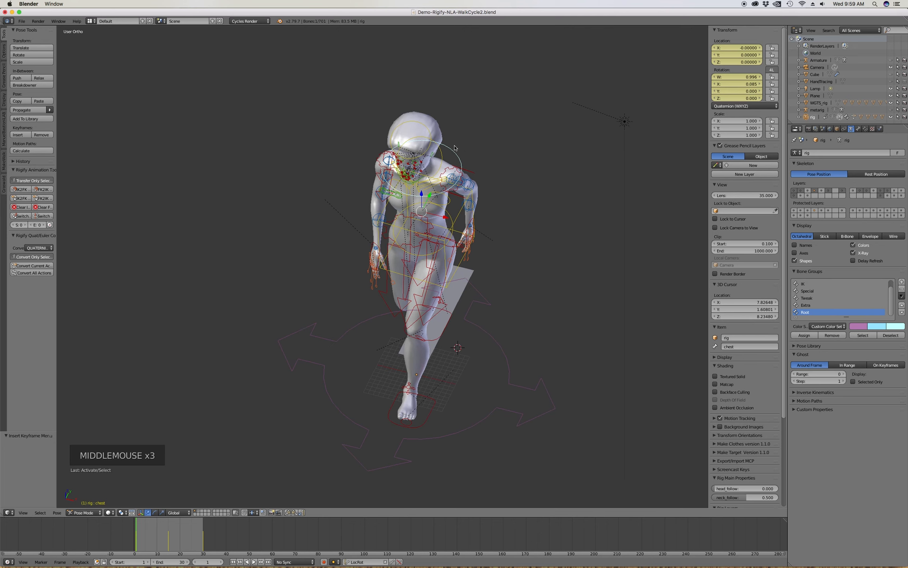
pyautogui.scroll(3, 450, 151)
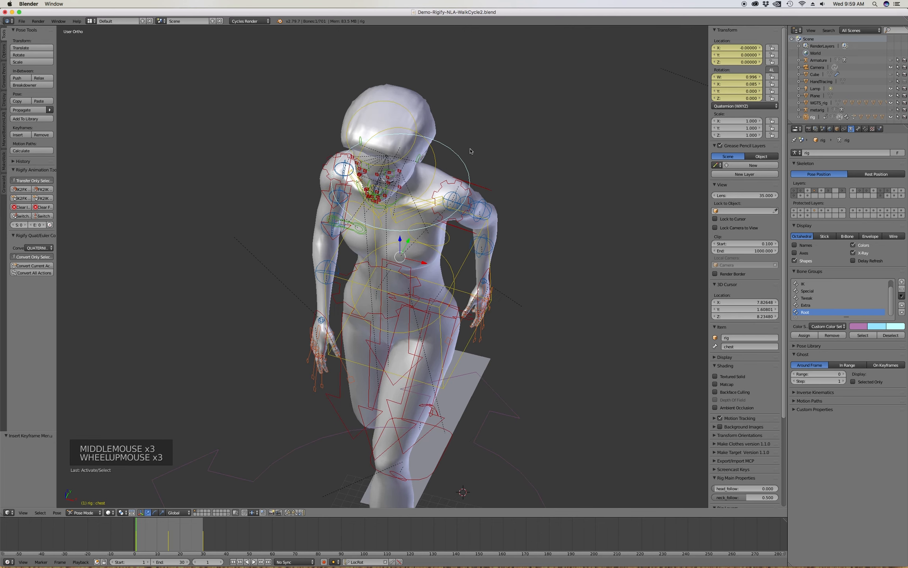
pyautogui.press('r')
pyautogui.press('z')
pyautogui.press('z')
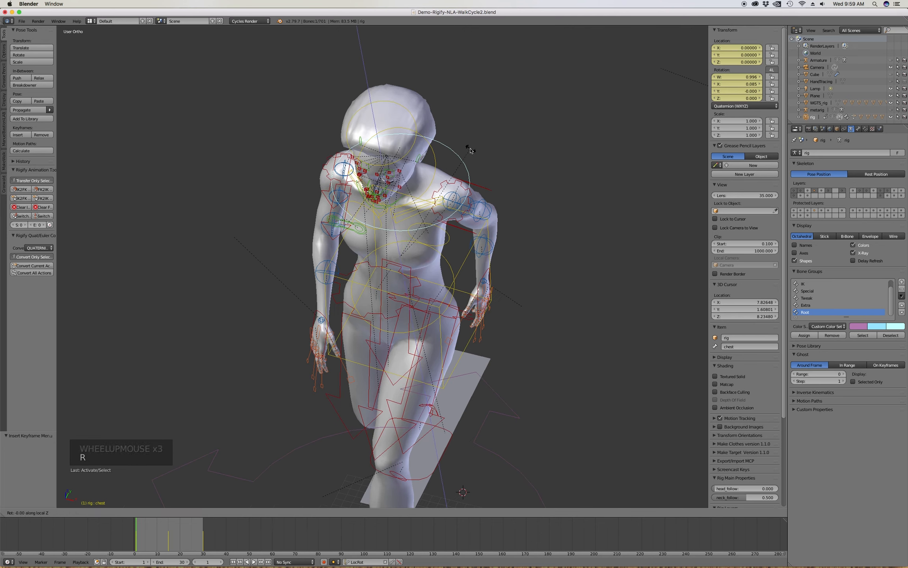
pyautogui.click(467, 127)
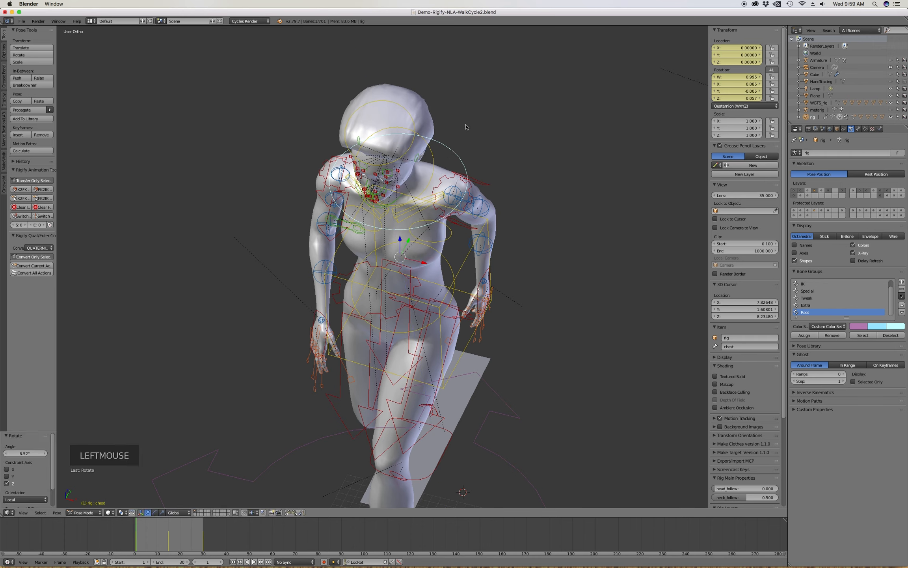
pyautogui.press('i')
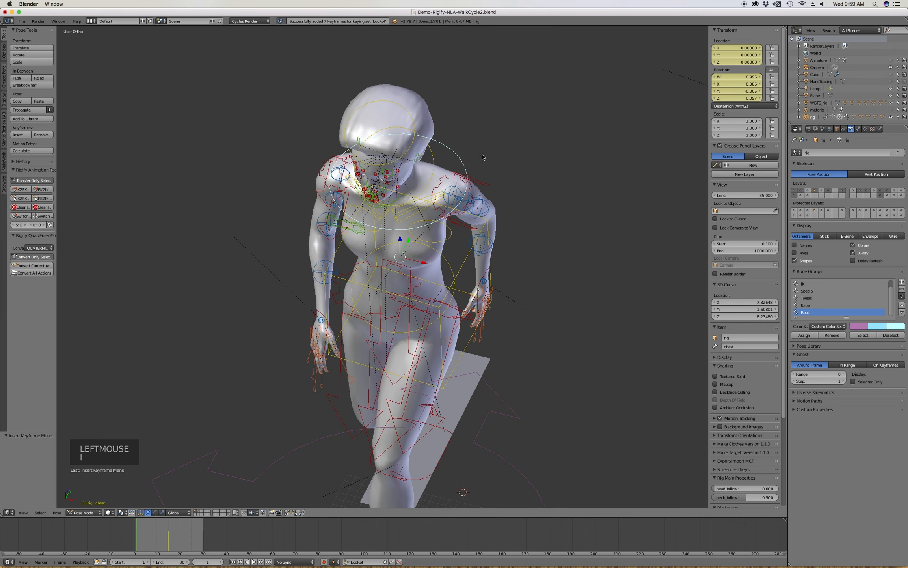
# Copy the chest control's pose from frame 1, paste it at frame 30 and keyframe it.
pyautogui.hotkey('ctrl', 'c')
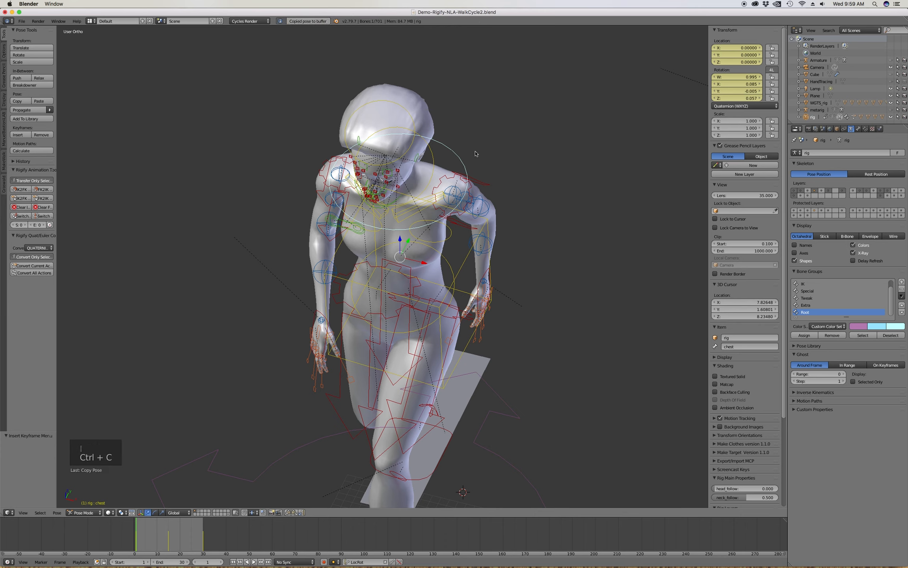
pyautogui.rightClick(203, 533)
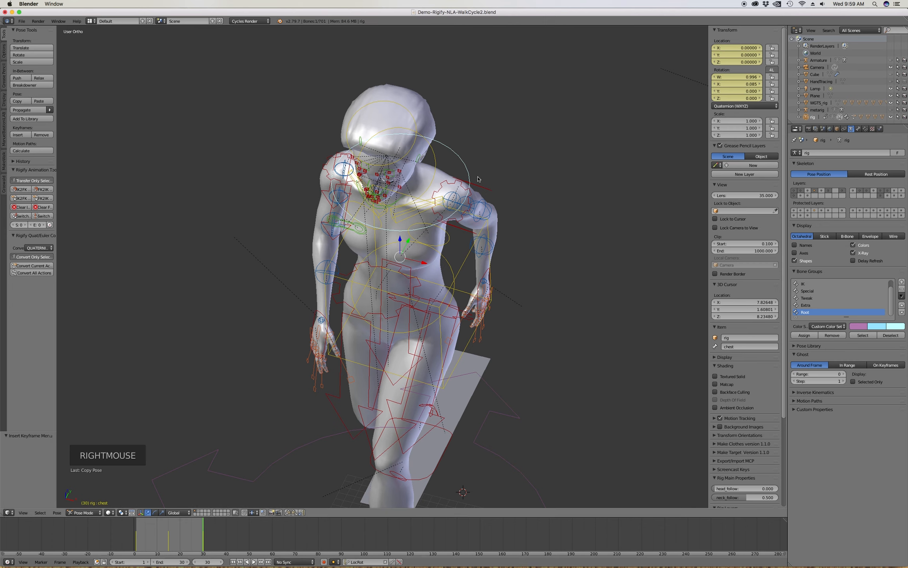
pyautogui.hotkey('ctrl', 'v')
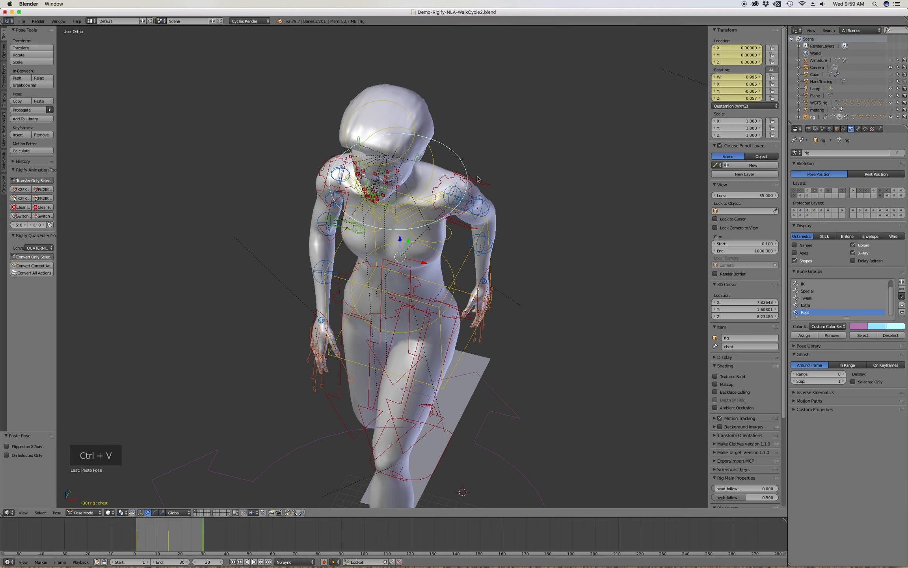
pyautogui.press('i')
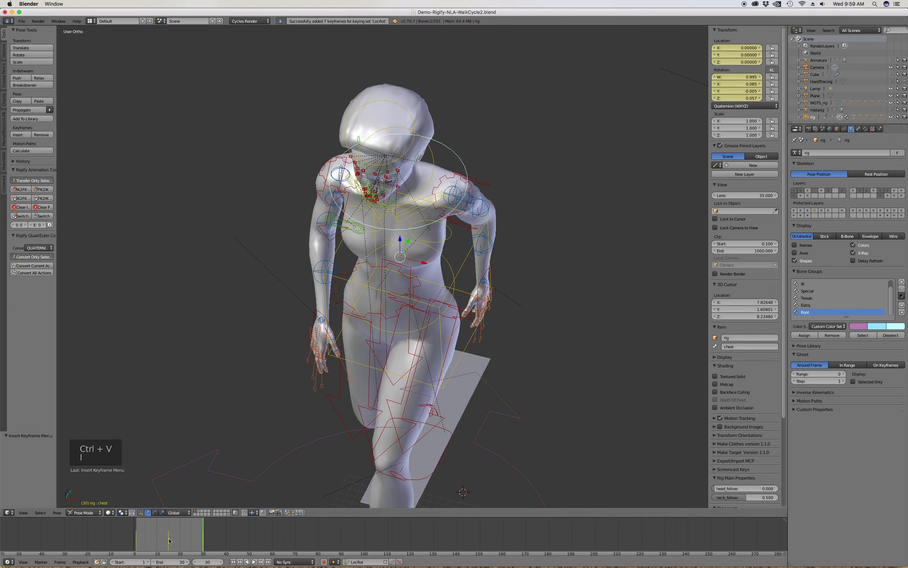
# Paste the copied chest pose flipped at frame 15 and keyframe it.
pyautogui.rightClick(169, 540)
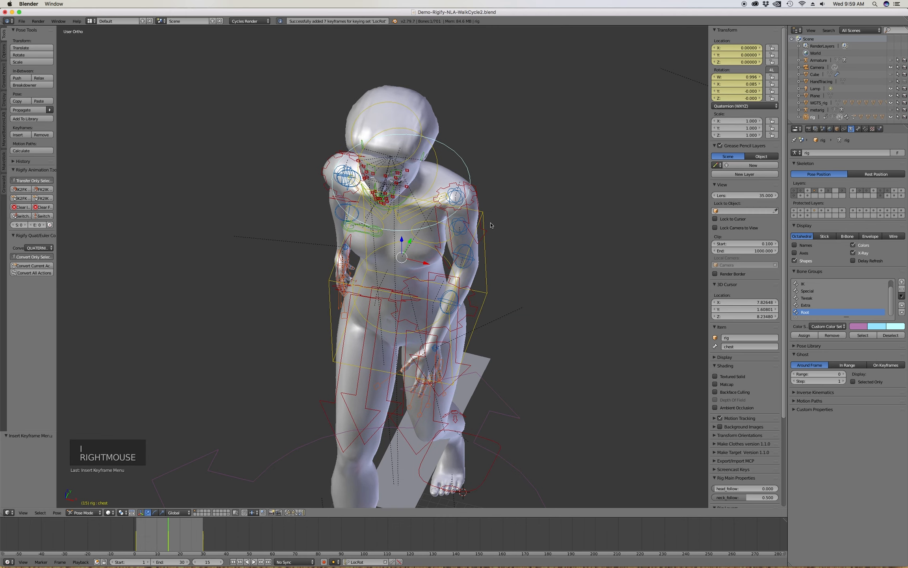
pyautogui.hotkey('ctrl', 'shift', 'v')
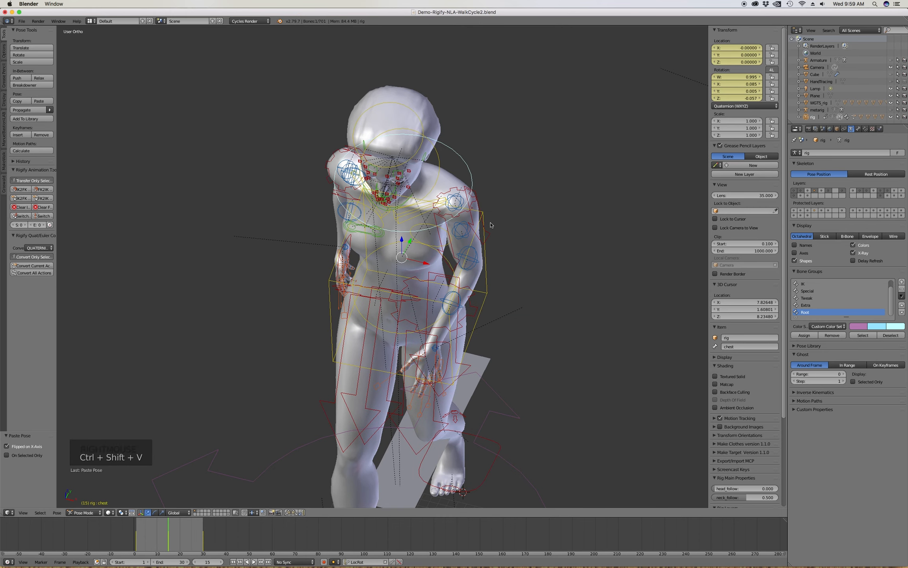
pyautogui.press('i')
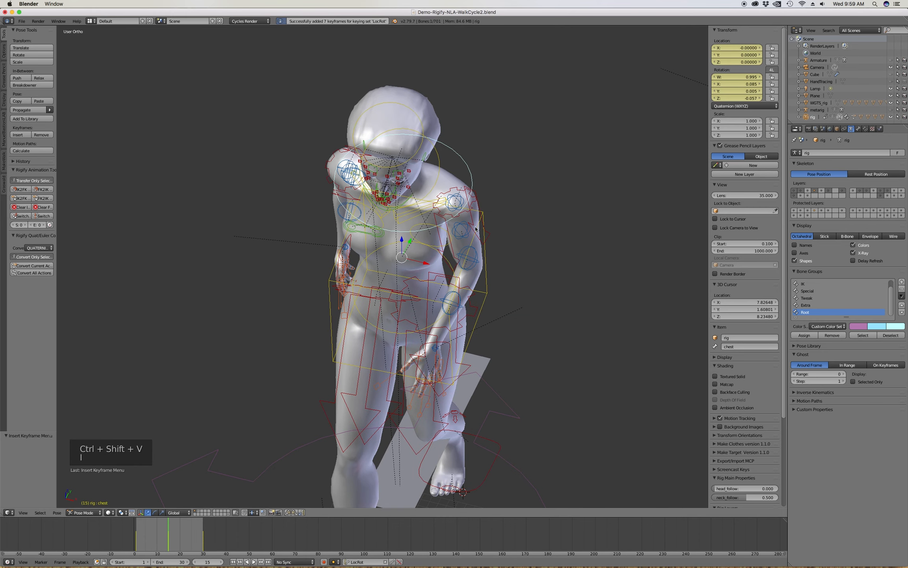
# Play the walk cycle to check the chest twist from angled, side and front views, stop playback and return to the first frame.
pyautogui.click(233, 562)
pyautogui.click(254, 562)
pyautogui.scroll(-5, 438, 155)
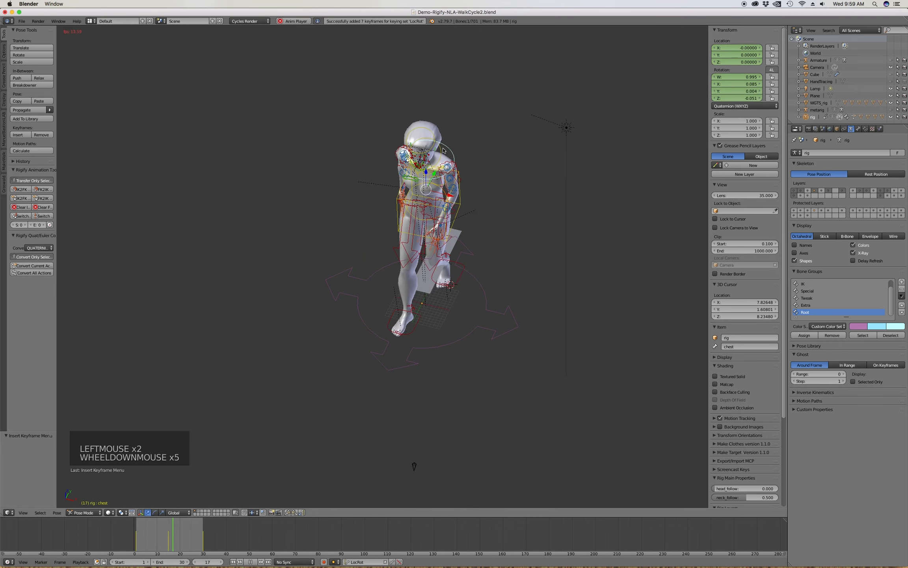
pyautogui.scroll(2, 439, 155)
pyautogui.moveTo(438, 155)
pyautogui.mouseDown(button='middle')
pyautogui.moveTo(456, 178)
pyautogui.moveTo(444, 155)
pyautogui.mouseUp(button='middle')
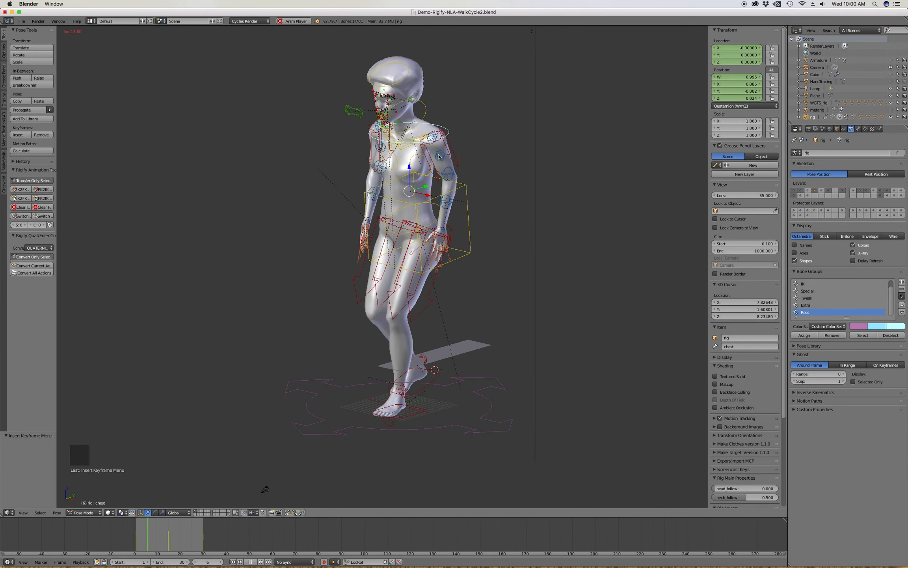
pyautogui.press('KP_3')
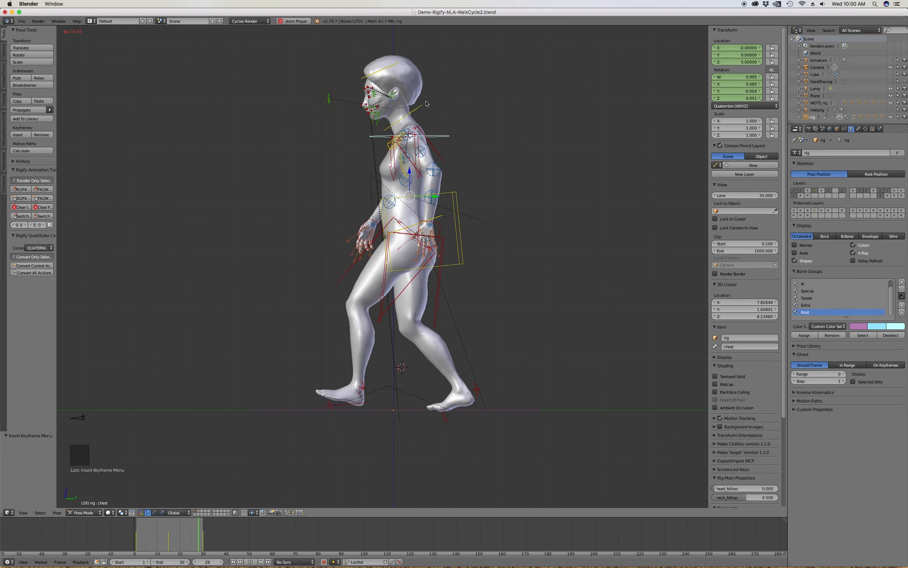
pyautogui.press('KP_1')
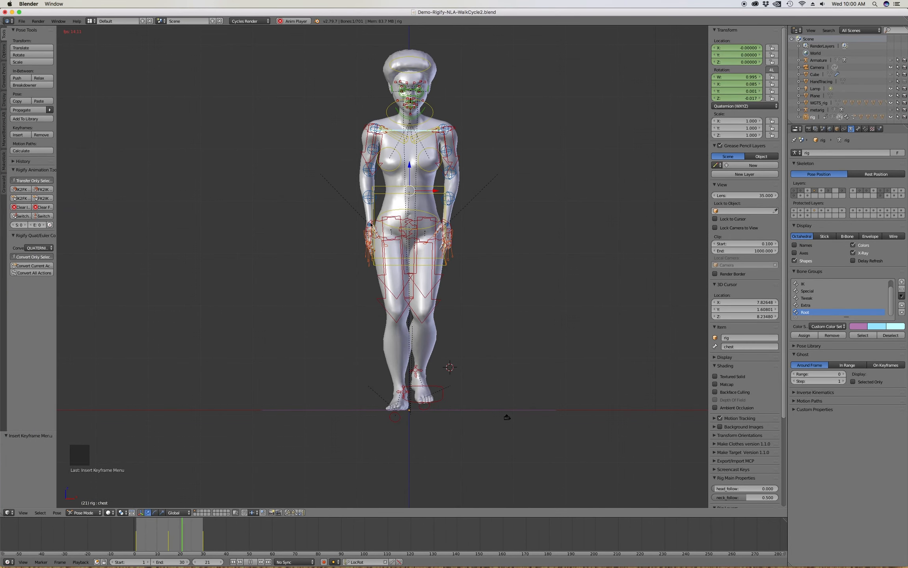
pyautogui.click(251, 562)
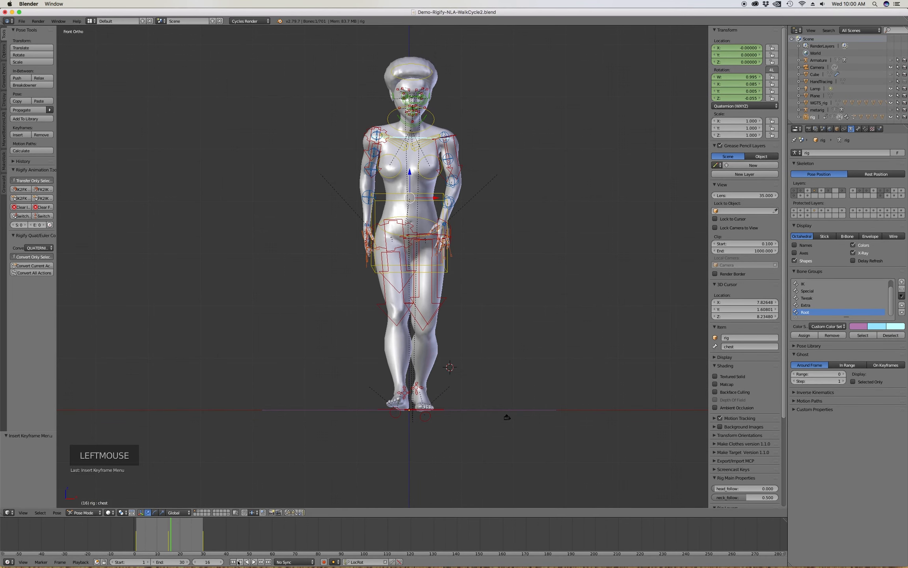
pyautogui.click(232, 562)
# Scrub to the passing pose around frames 7 and 8 and examine up close the clearance between the two legs.
pyautogui.moveTo(438, 323); pyautogui.dragTo(445, 321, button='middle')
pyautogui.press('KP_1')
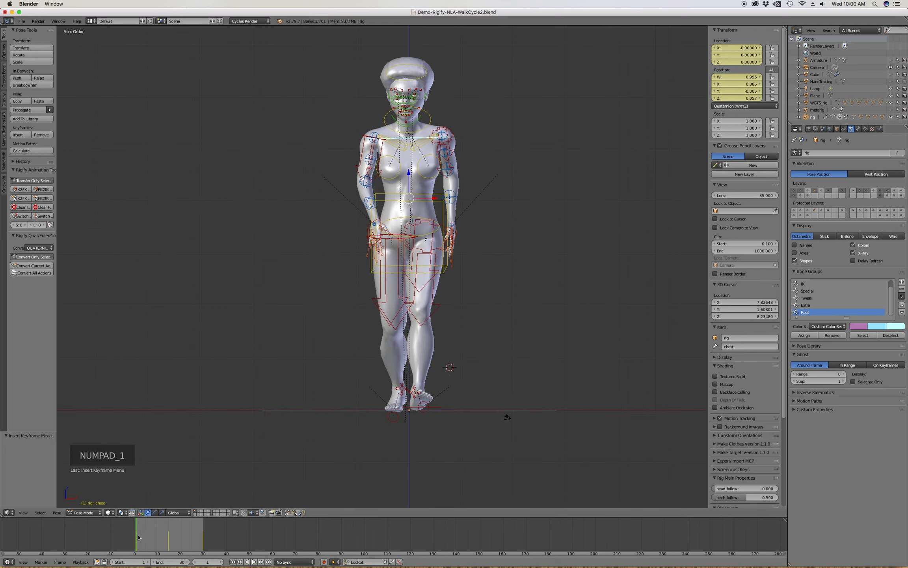
pyautogui.moveTo(136, 537); pyautogui.dragTo(153, 542, button='right')
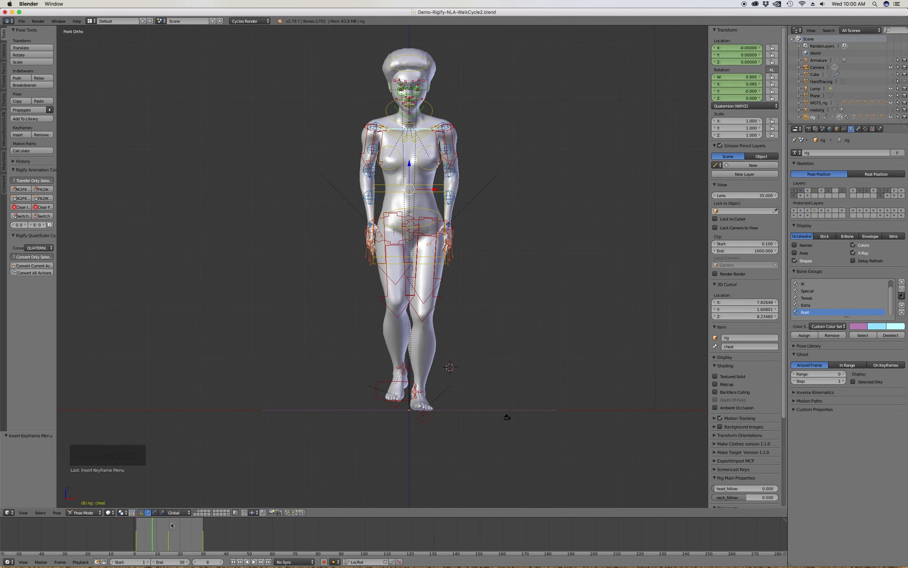
pyautogui.scroll(6, 396, 347)
pyautogui.moveTo(398, 348); pyautogui.dragTo(376, 349, button='middle')
pyautogui.rightClick(150, 540)
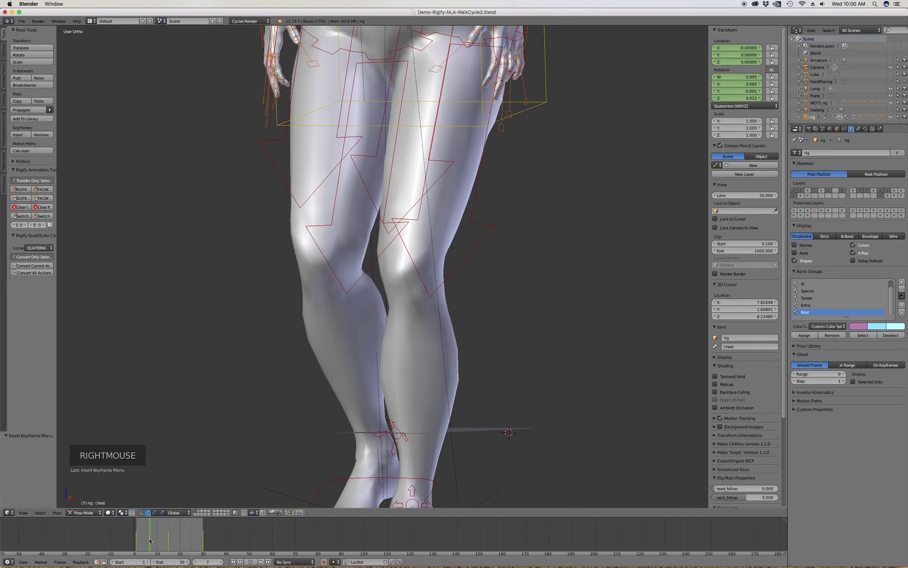
pyautogui.moveTo(378, 388); pyautogui.dragTo(413, 296, button='middle')
pyautogui.scroll(4, 414, 296)
pyautogui.scroll(5, 414, 296)
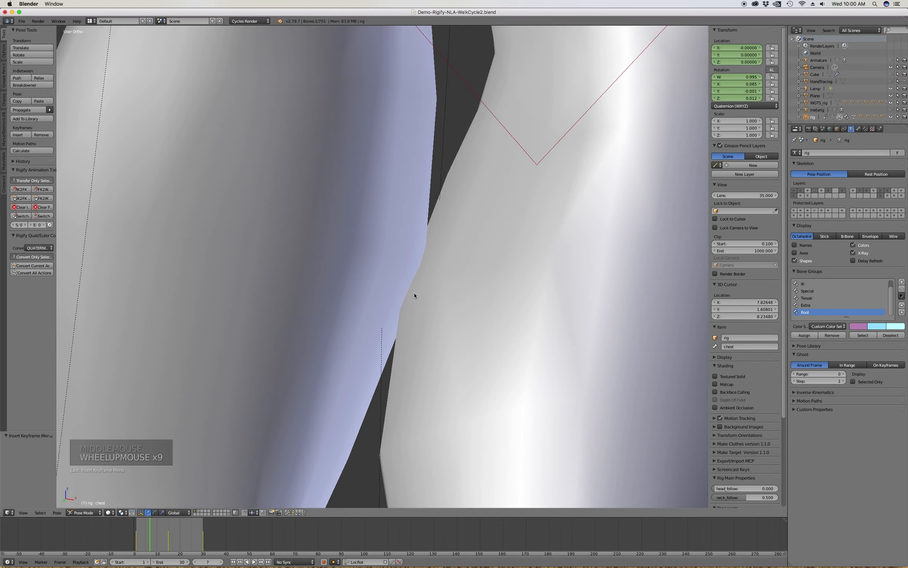
pyautogui.scroll(-11, 414, 295)
pyautogui.moveTo(411, 300); pyautogui.dragTo(396, 318, button='middle')
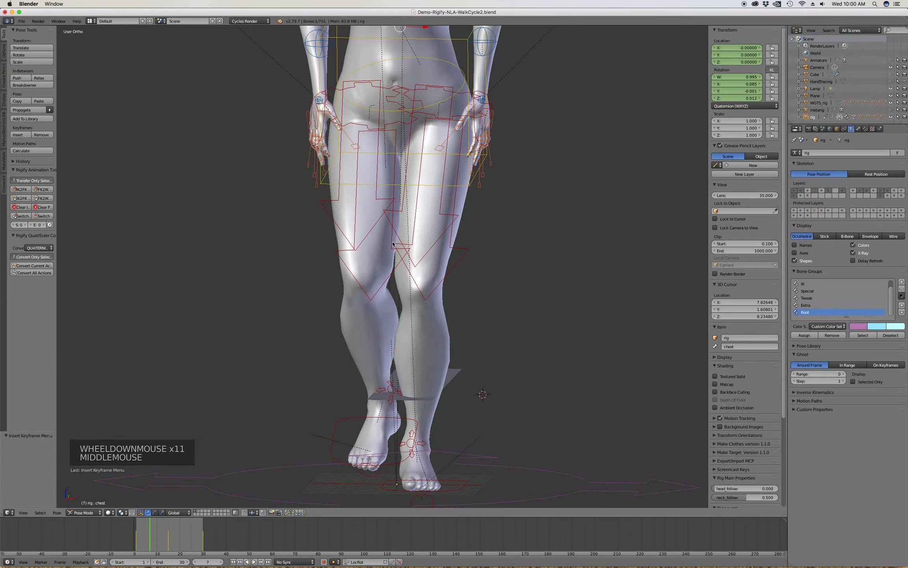
# Examine the clearance between the legs from the front at the passing pose and at frame 1.
pyautogui.scroll(-2, 388, 245)
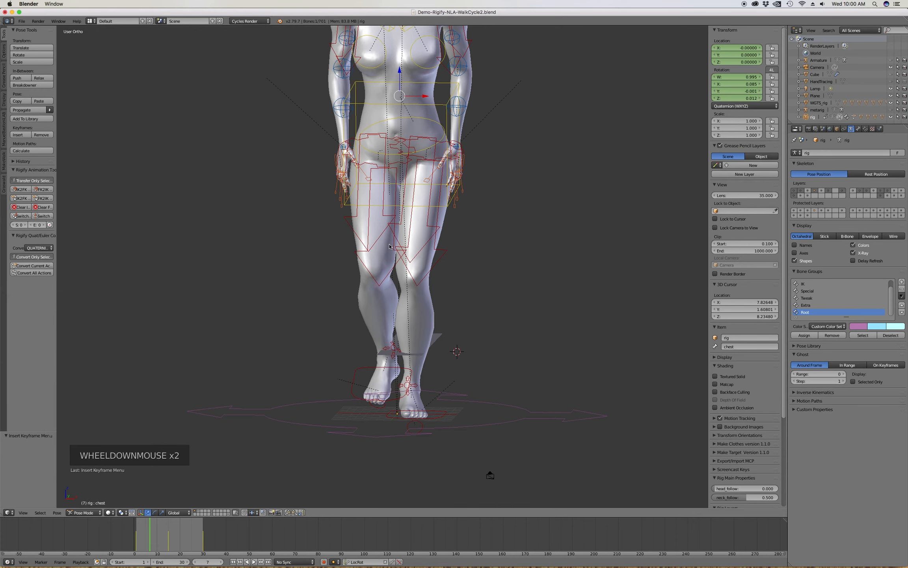
pyautogui.scroll(2, 389, 247)
pyautogui.press('KP_3')
pyautogui.press('KP_1')
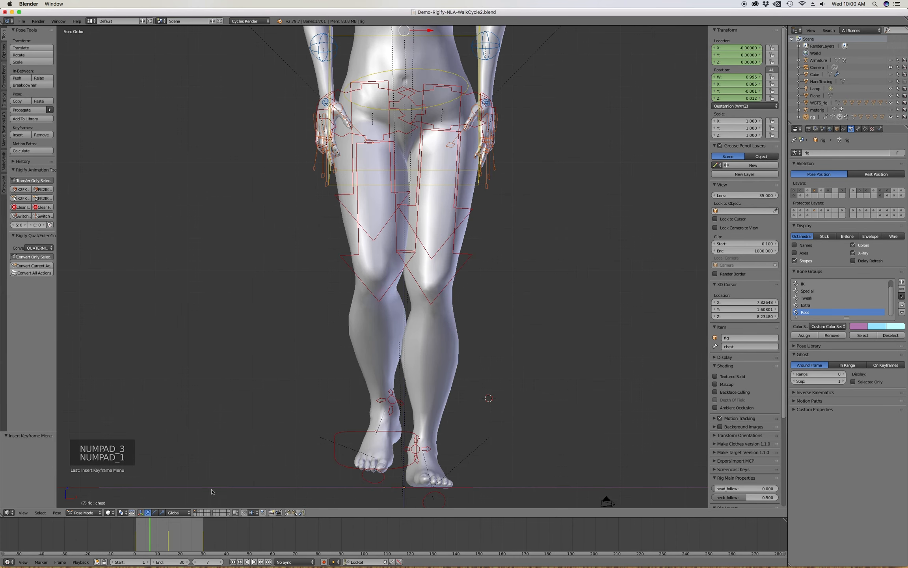
pyautogui.rightClick(137, 544)
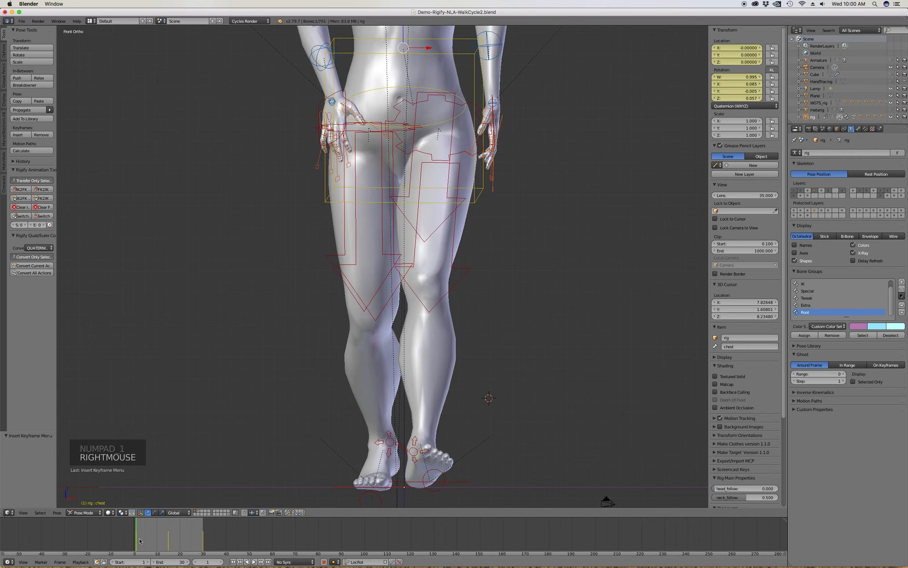
# Try moving the right foot IK control at frame 8 in front view.
pyautogui.moveTo(393, 482); pyautogui.dragTo(402, 471, button='middle')
pyautogui.click(391, 507)
pyautogui.scroll(-2, 392, 446)
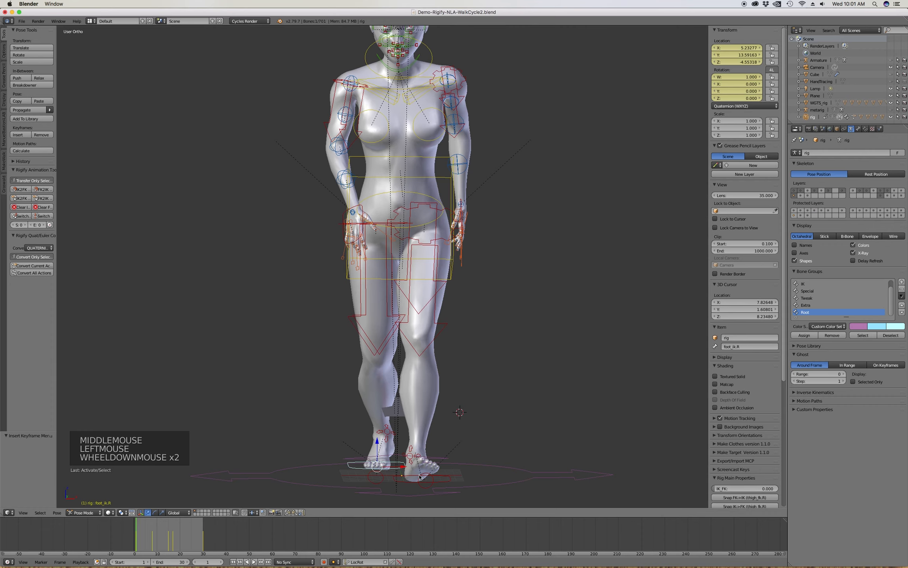
pyautogui.press('KP_3')
pyautogui.press('KP_1')
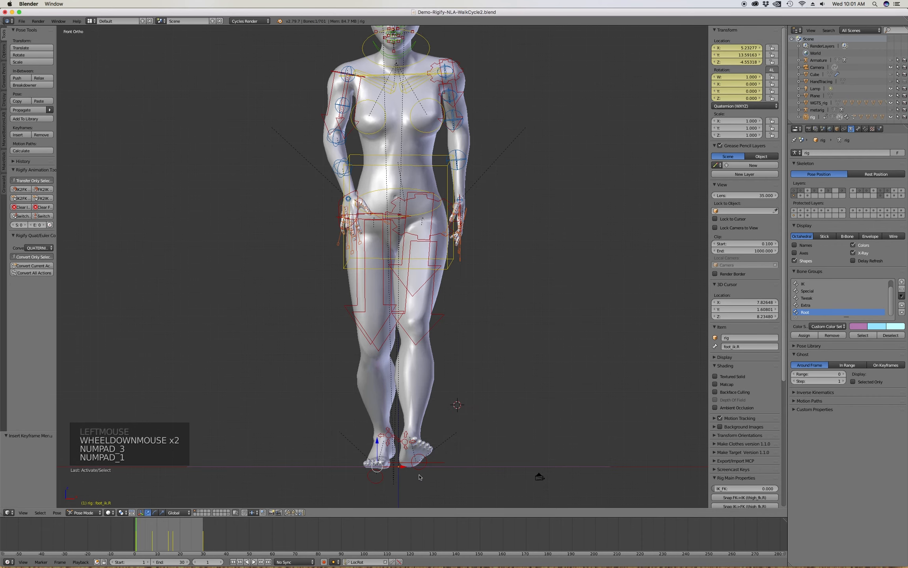
pyautogui.moveTo(140, 543); pyautogui.dragTo(152, 542, button='right')
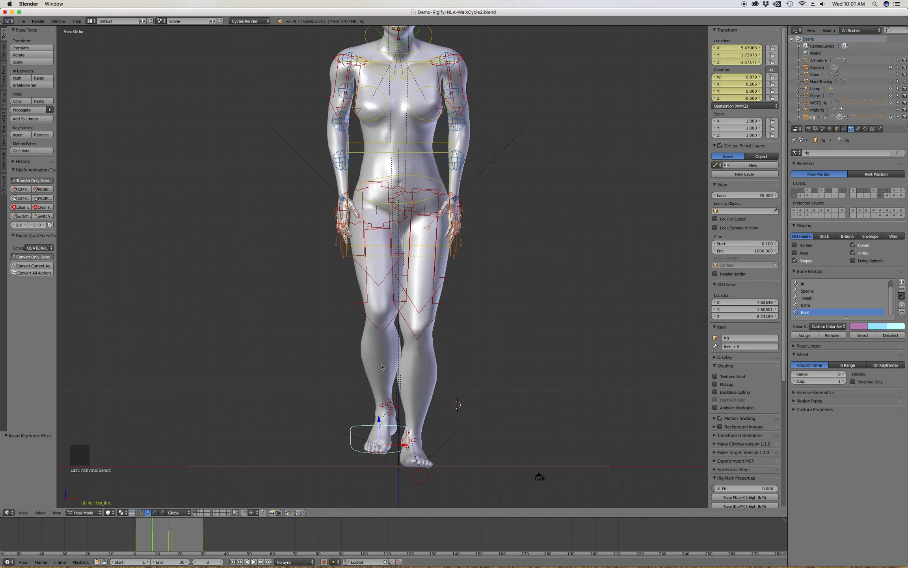
pyautogui.press('g')
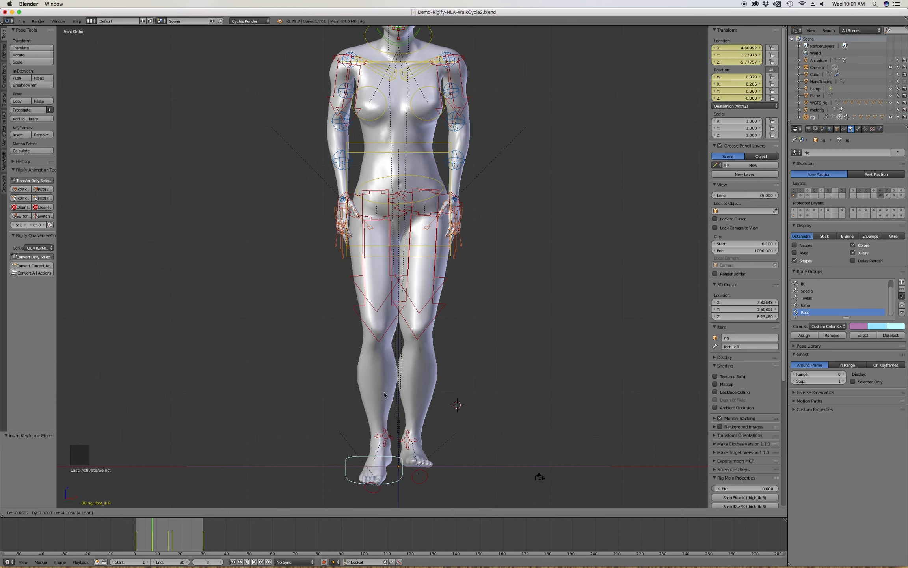
pyautogui.click(379, 376)
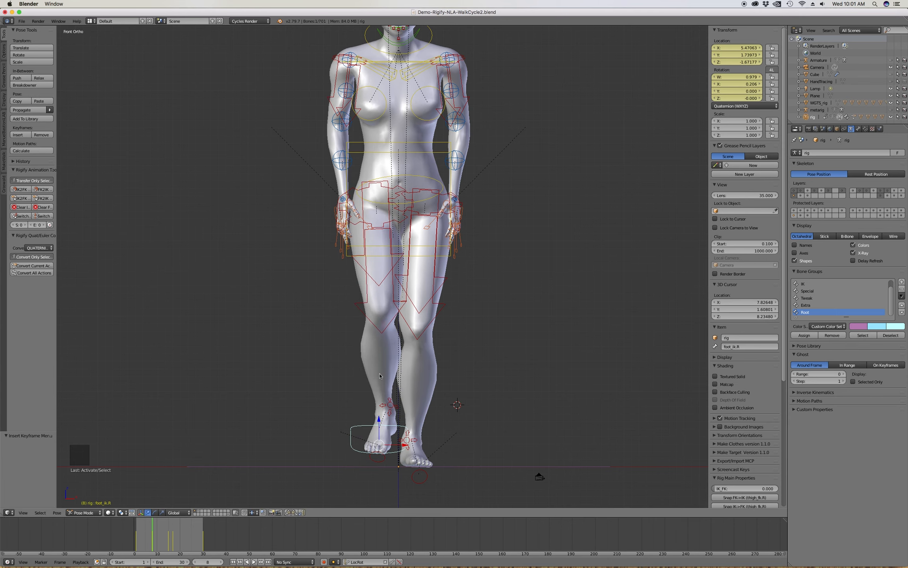
# Try rotating the right thigh IK control at frame 8 to swing the knee outward.
pyautogui.click(360, 313)
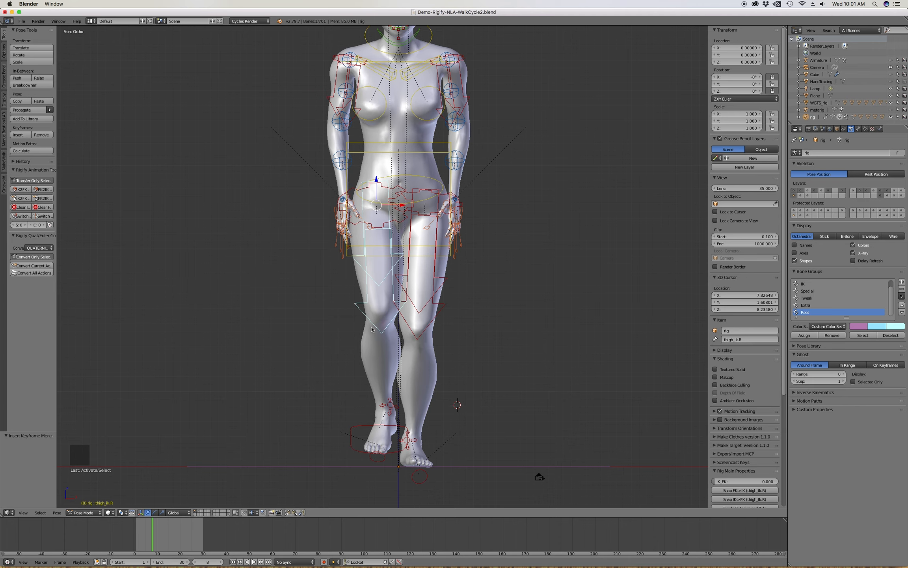
pyautogui.rightClick(136, 534)
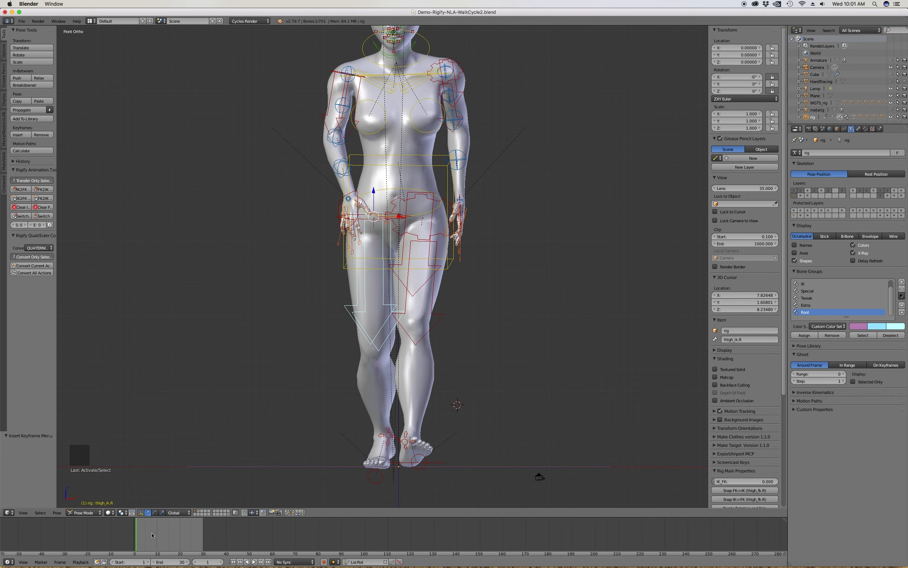
pyautogui.moveTo(152, 533)
pyautogui.mouseDown(button='right')
pyautogui.moveTo(162, 533)
pyautogui.moveTo(152, 533)
pyautogui.mouseUp(button='right')
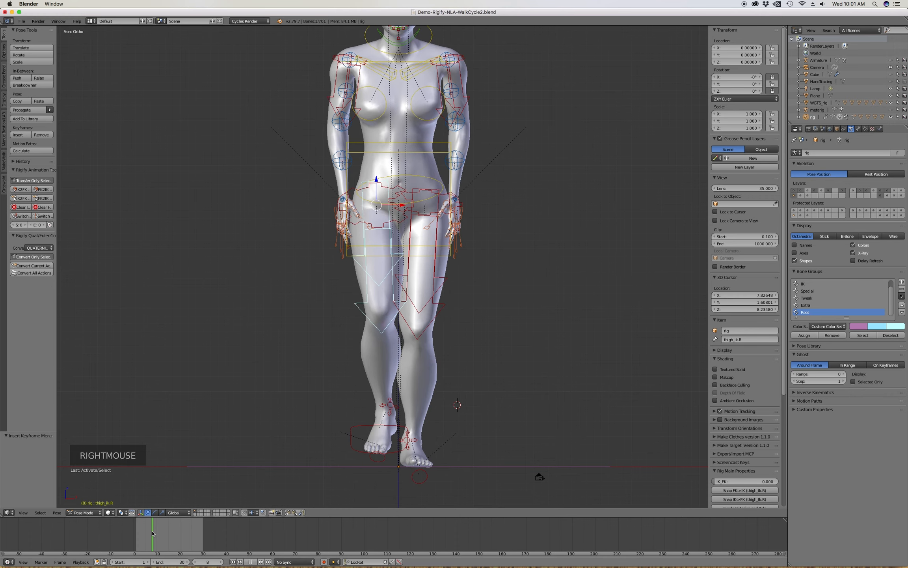
pyautogui.press('r')
pyautogui.press('r')
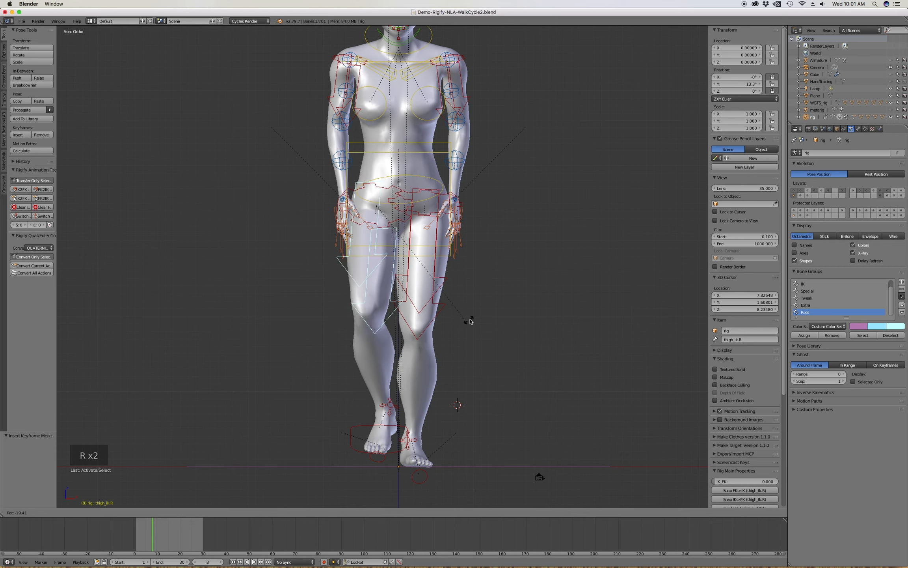
pyautogui.press('Escape')
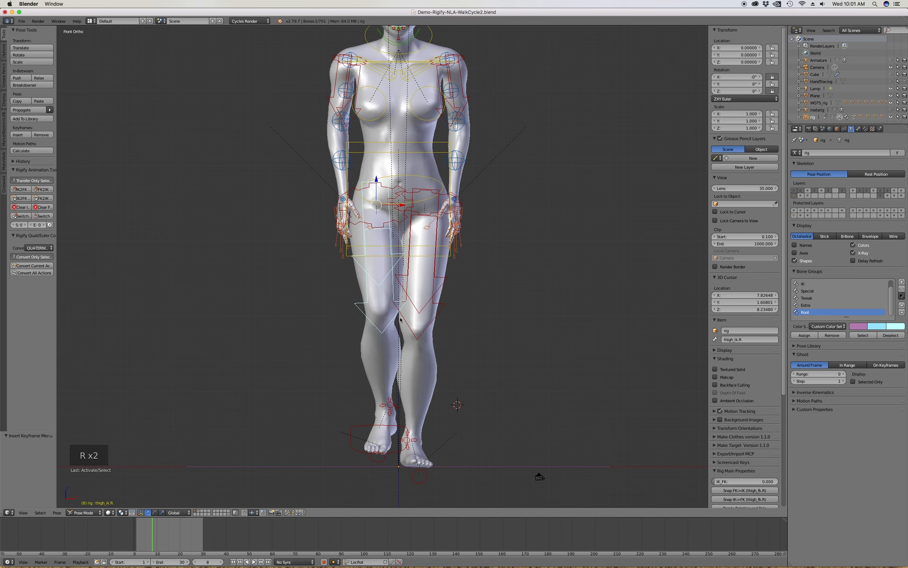
# Select both thigh IK controls and insert LocRot keyframes for their unrotated pose at frames 1, 30 and 15.
pyautogui.rightClick(137, 531)
pyautogui.moveTo(442, 291)
pyautogui.mouseDown(button='middle')
pyautogui.moveTo(552, 295)
pyautogui.moveTo(444, 300)
pyautogui.mouseUp(button='middle')
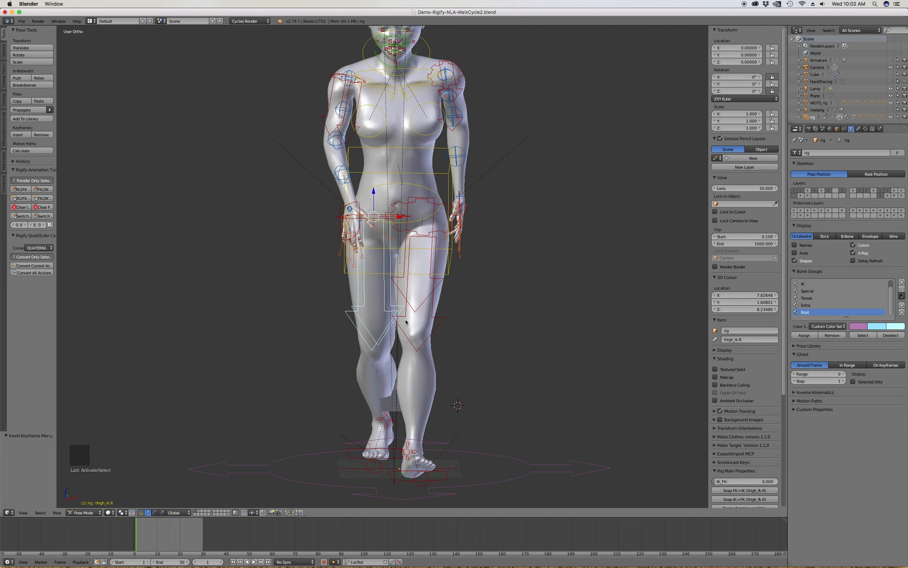
pyautogui.press('KP_1')
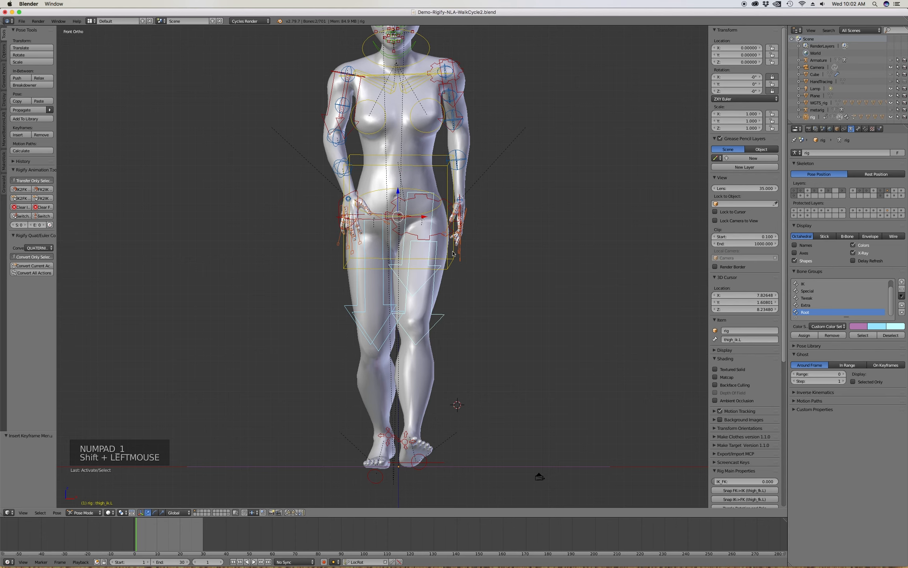
pyautogui.press('i')
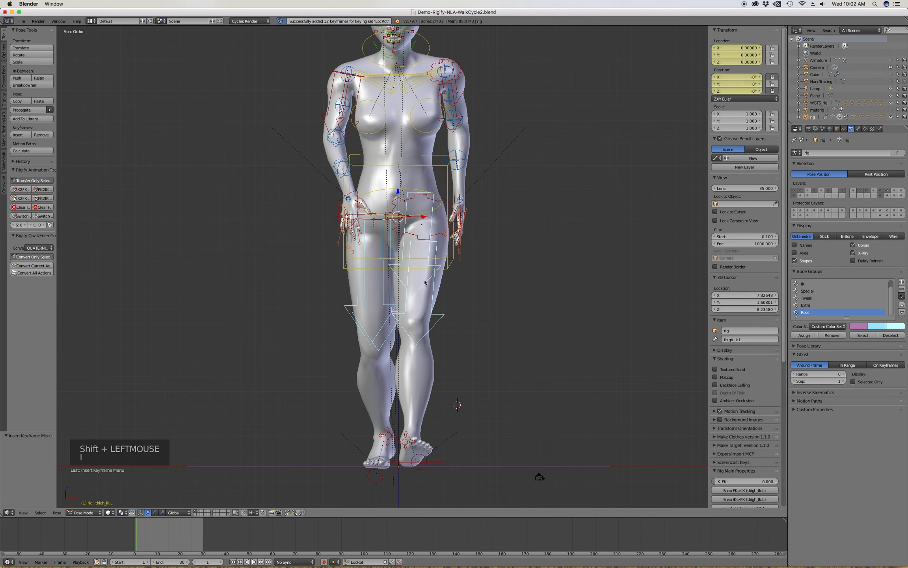
pyautogui.rightClick(203, 537)
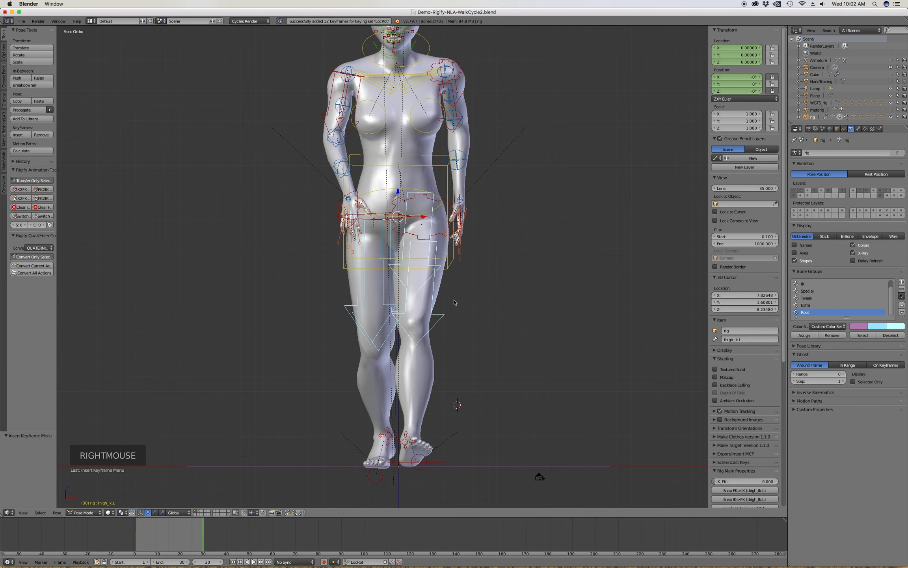
pyautogui.press('i')
pyautogui.rightClick(169, 537)
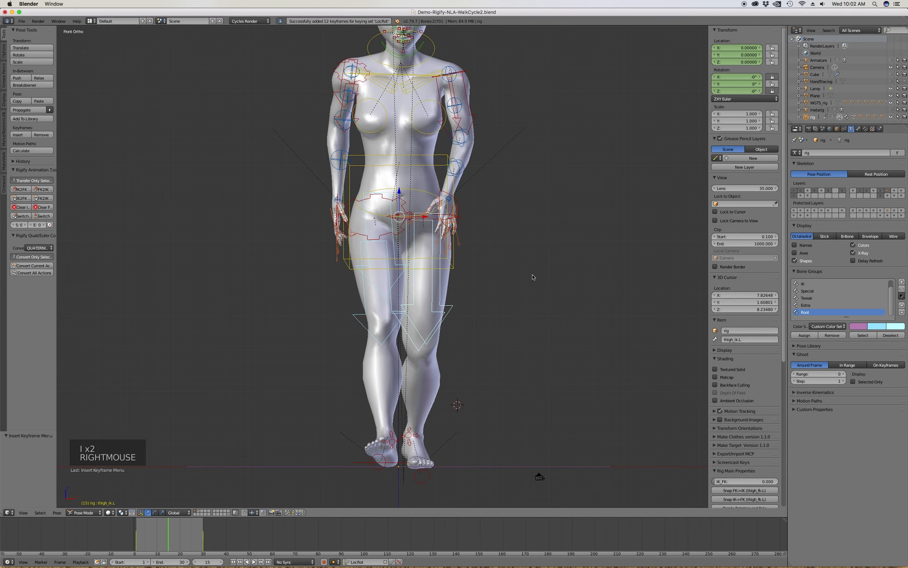
pyautogui.press('i')
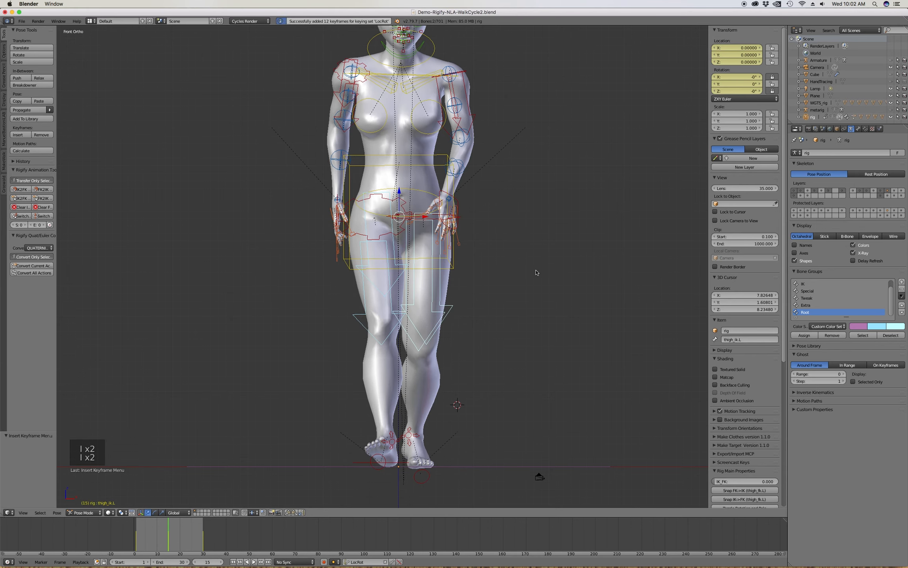
# Rotate the right thigh IK control about -16° in front view at frame 8 to turn the knee outward, and keyframe it.
pyautogui.rightClick(154, 537)
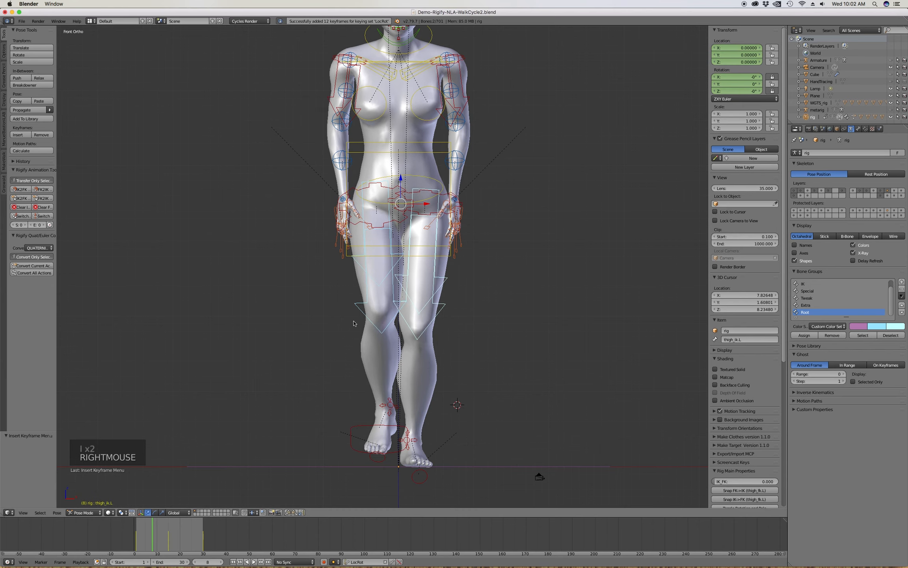
pyautogui.click(381, 275)
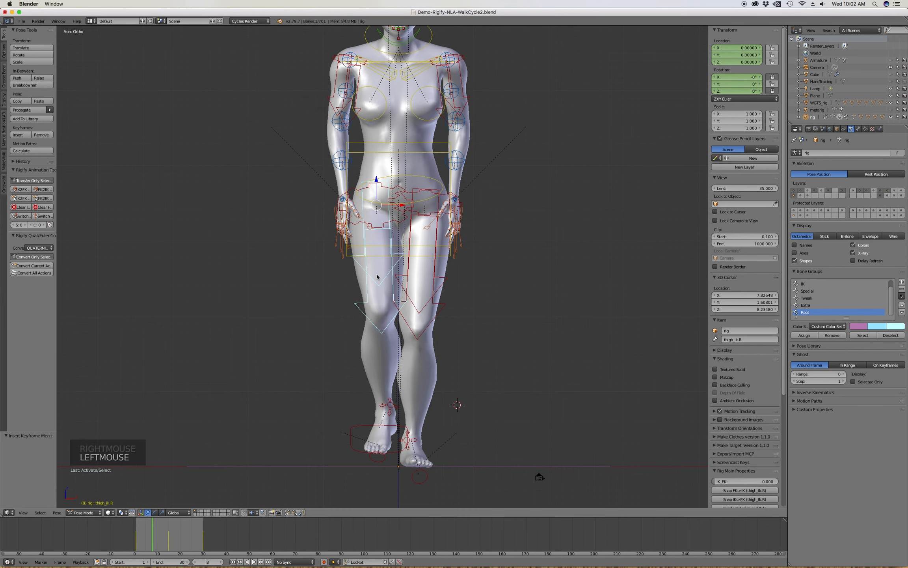
pyautogui.press('r')
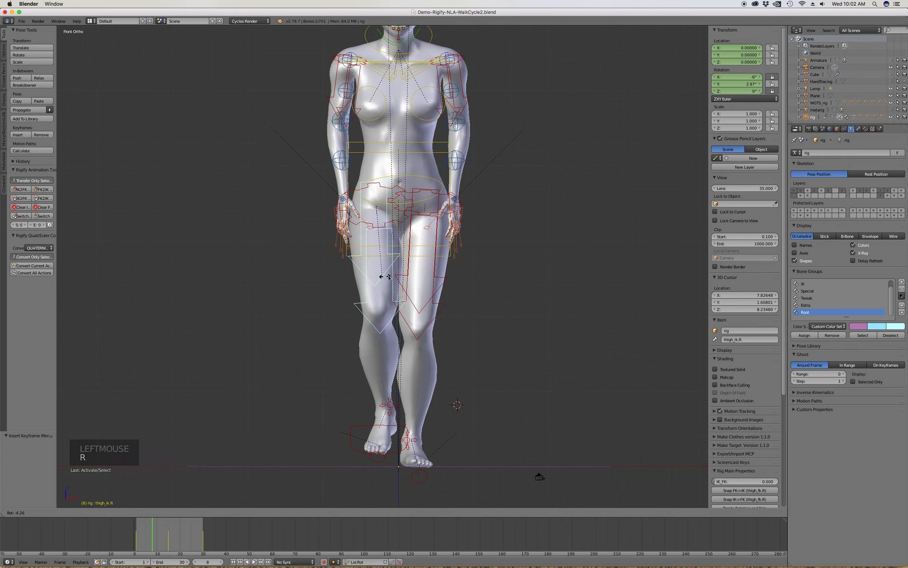
pyautogui.click(398, 275)
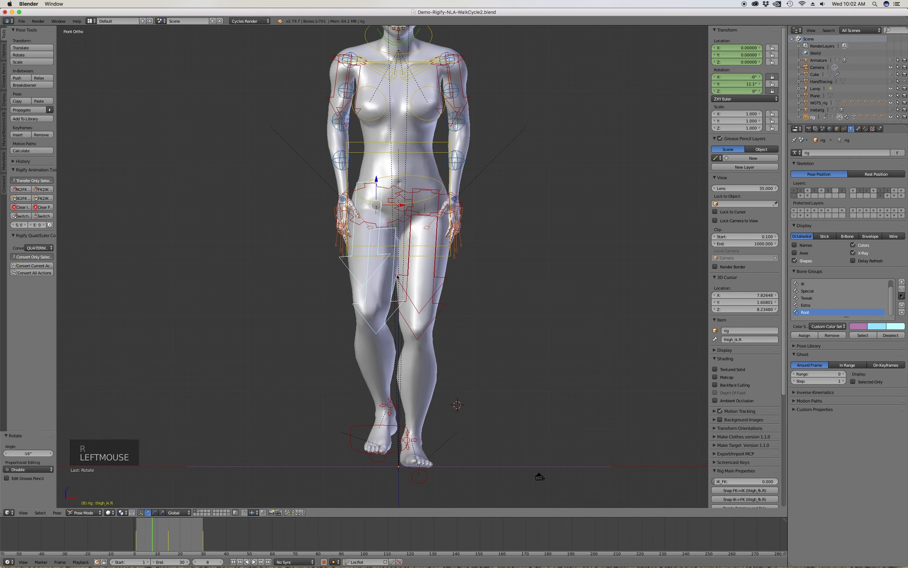
pyautogui.press('i')
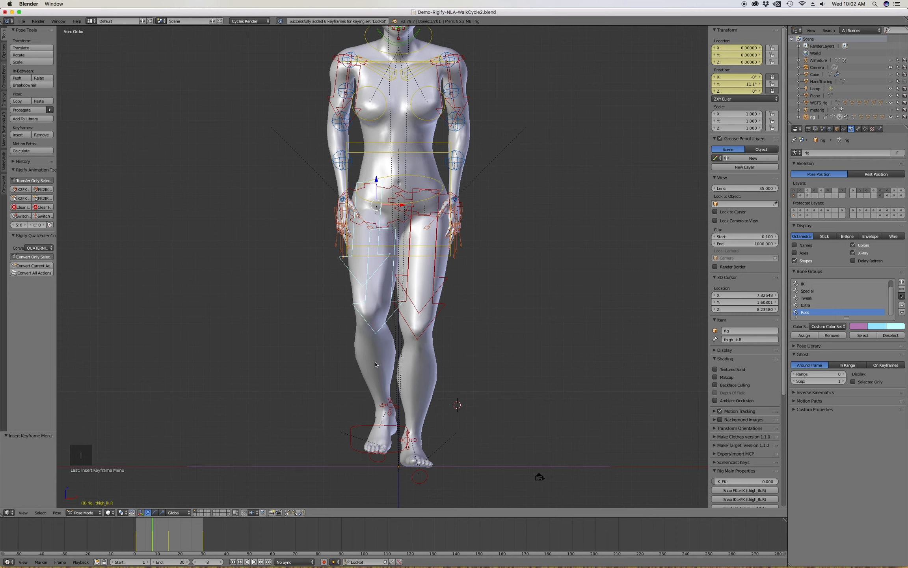
# Copy the right thigh control's pose, paste it flipped onto the left thigh control at frame 23 and keyframe it.
pyautogui.hotkey('ctrl', 'c')
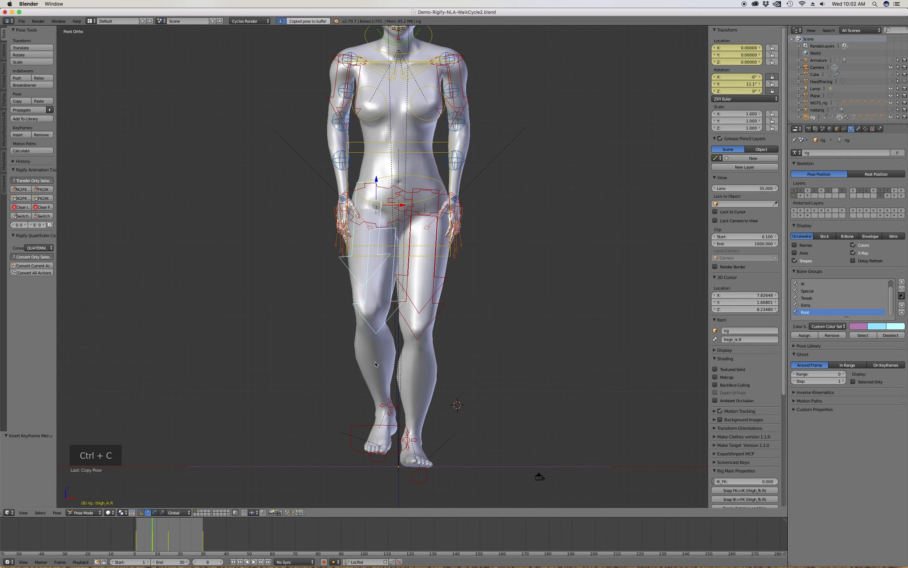
pyautogui.click(403, 319)
pyautogui.rightClick(178, 537)
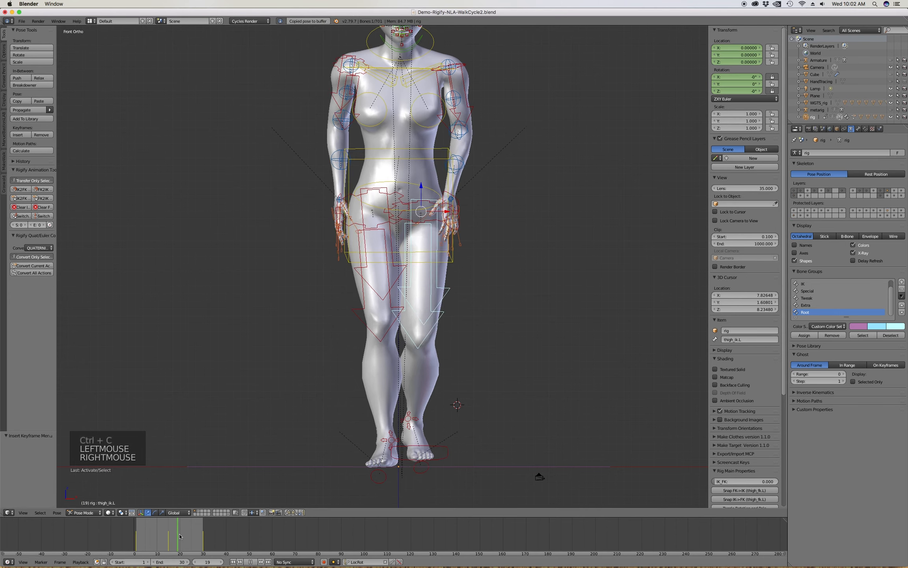
pyautogui.hotkey('alt', 'a')
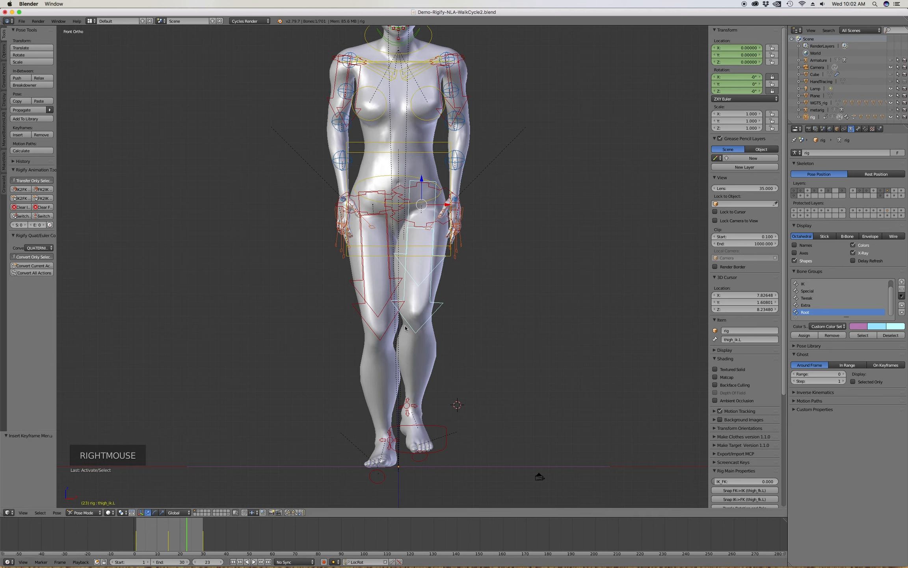
pyautogui.hotkey('ctrl', 'shift', 'v')
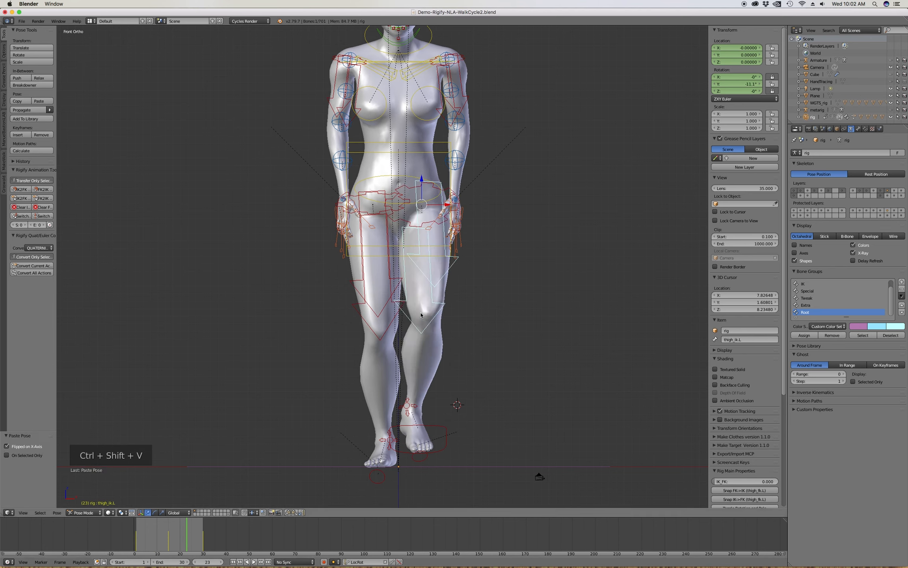
pyautogui.press('i')
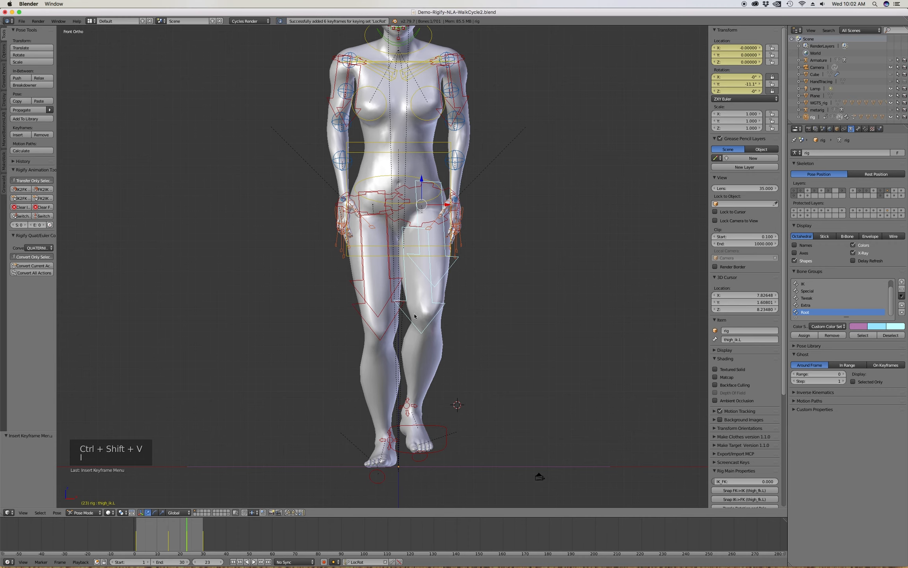
# Play the walk cycle in front view to check the knee movement, stop playback and return to the first frame.
pyautogui.click(232, 562)
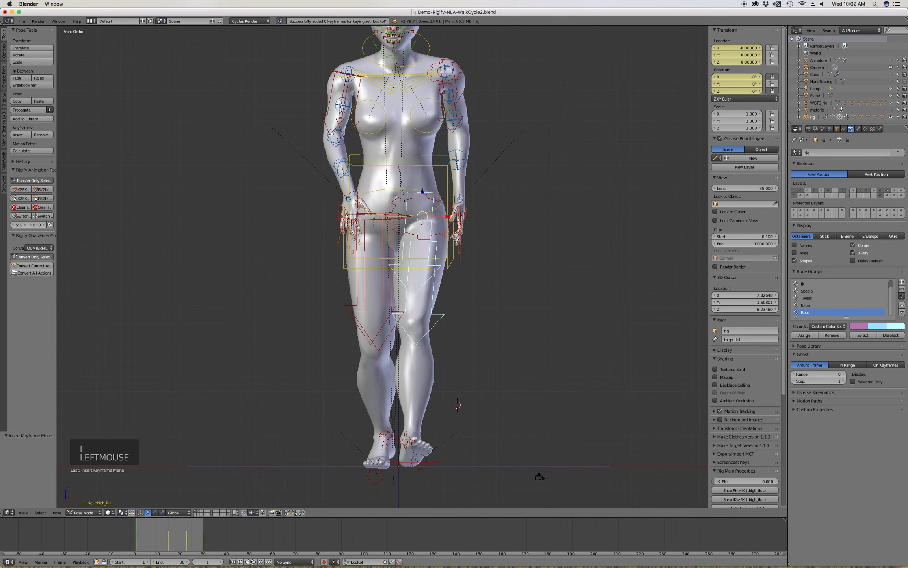
pyautogui.click(254, 562)
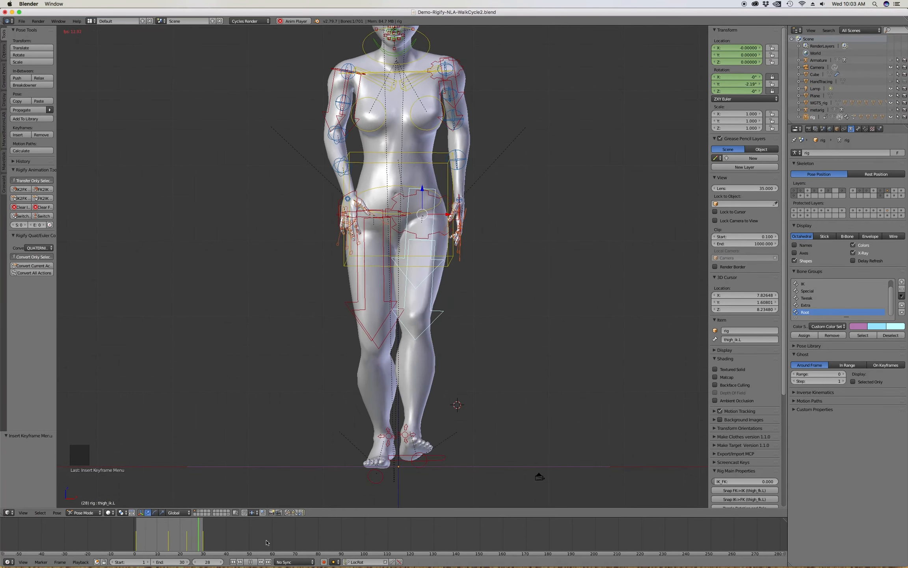
pyautogui.click(251, 563)
pyautogui.click(233, 562)
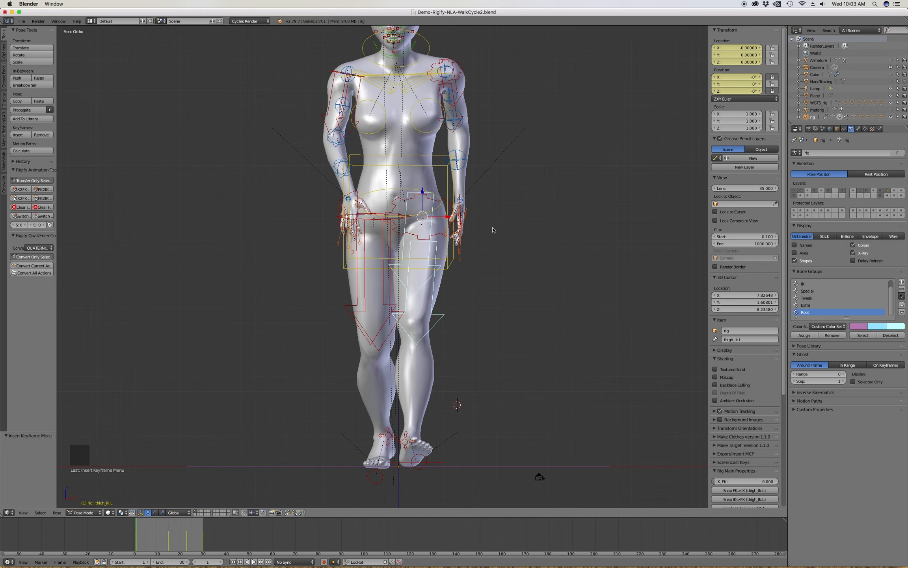
# Delete the flat plane object behind the character's legs.
pyautogui.moveTo(537, 236); pyautogui.dragTo(496, 251, button='middle')
pyautogui.scroll(-3, 512, 268)
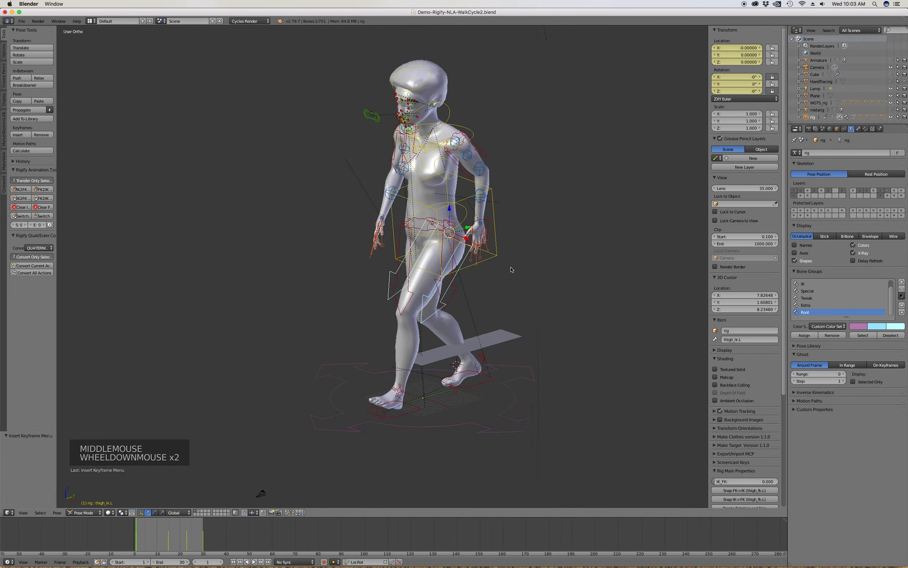
pyautogui.scroll(2, 515, 269)
pyautogui.click(504, 353)
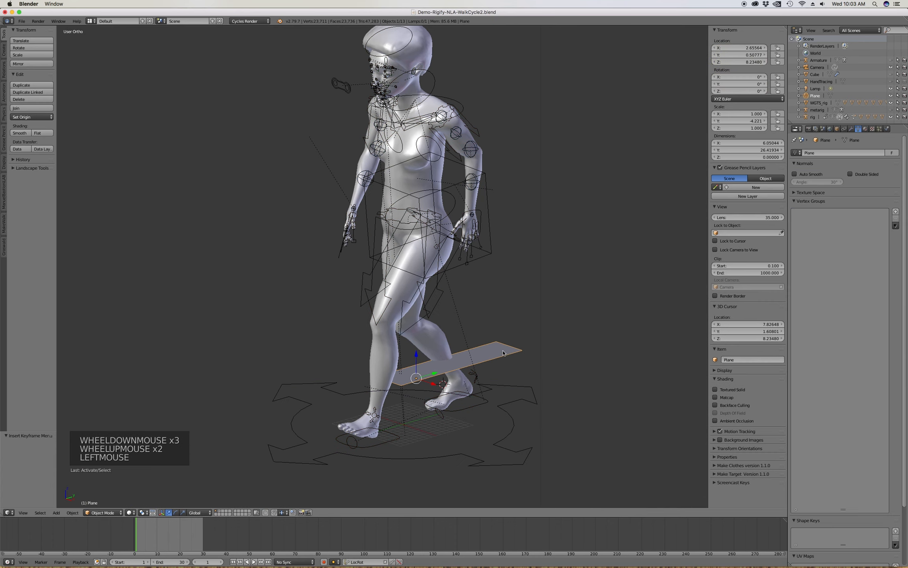
pyautogui.press('Delete')
pyautogui.click(488, 346)
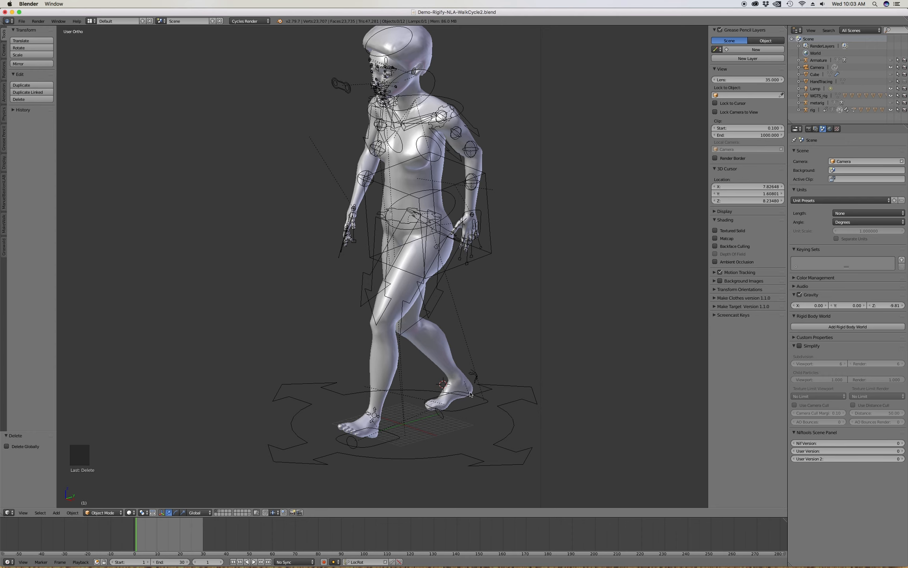
pyautogui.scroll(-3, 565, 340)
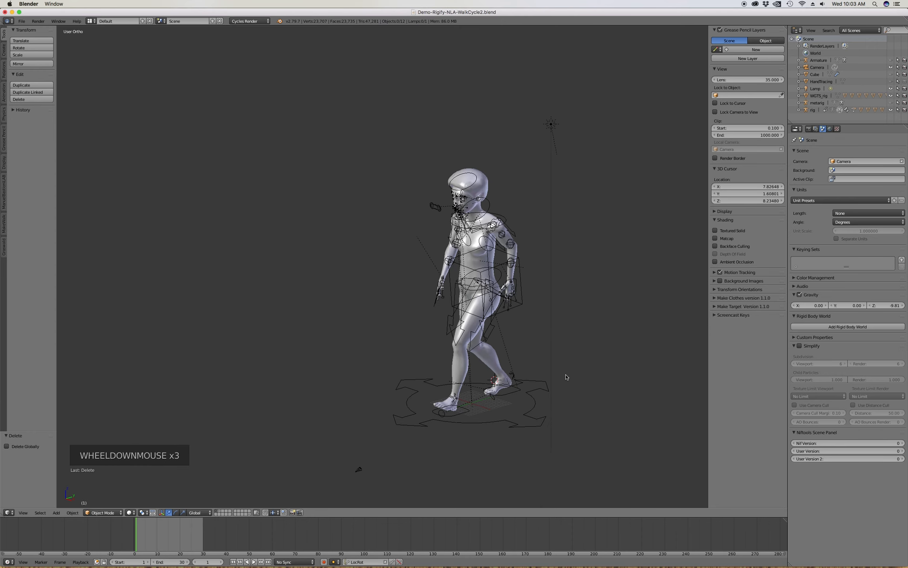
pyautogui.scroll(2, 548, 340)
pyautogui.scroll(1, 547, 356)
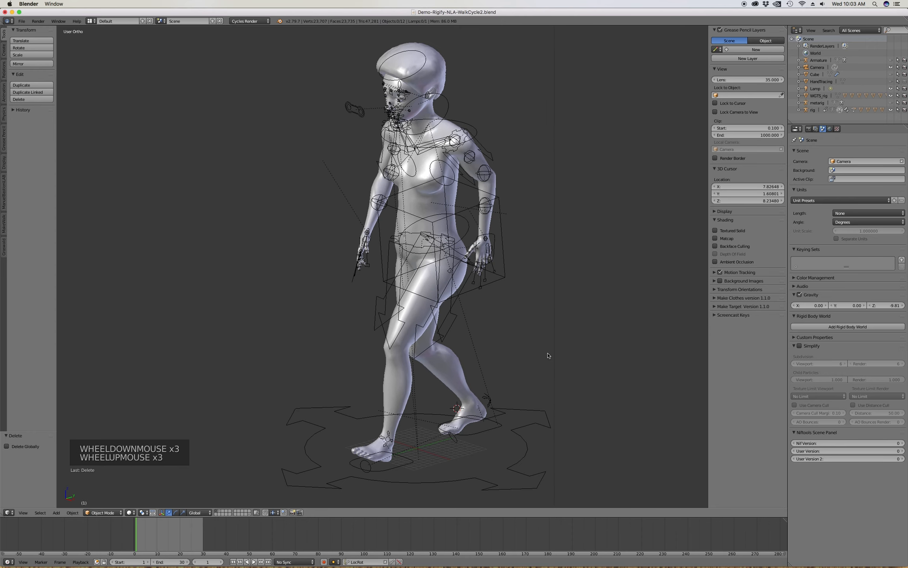
pyautogui.scroll(-1, 548, 355)
pyautogui.scroll(1, 548, 356)
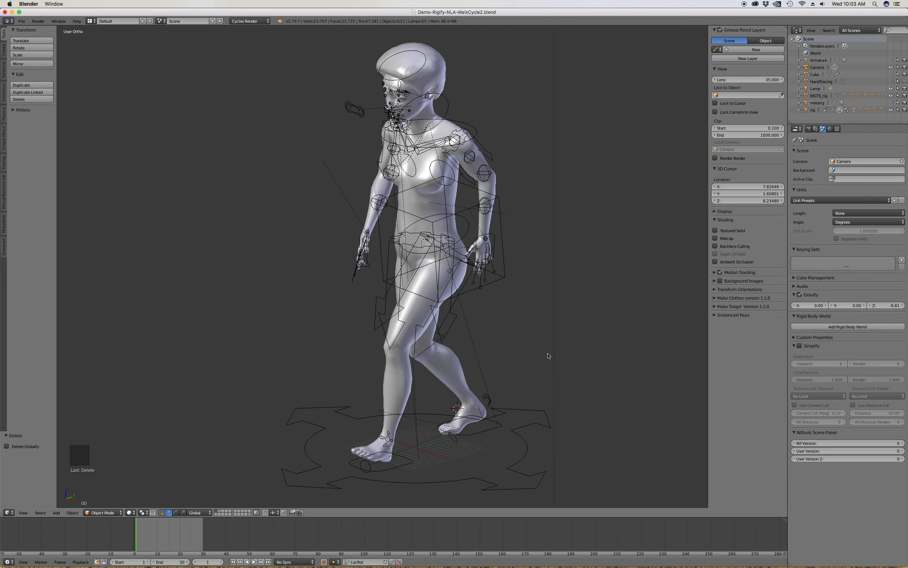
# Add a cube mesh at the 3D cursor and raise it about 35 units along the global Z axis.
pyautogui.scroll(-3, 507, 304)
pyautogui.scroll(1, 376, 275)
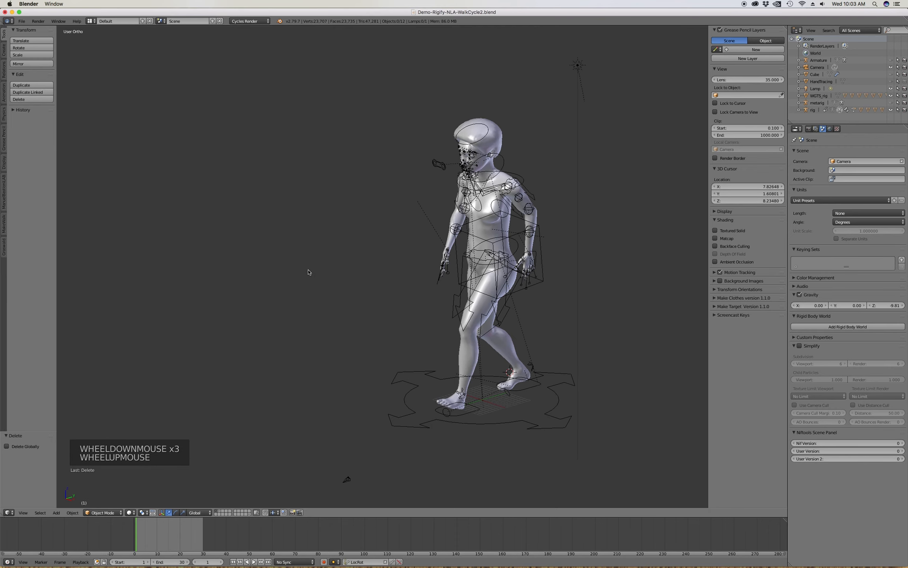
pyautogui.hotkey('shift', 'a')
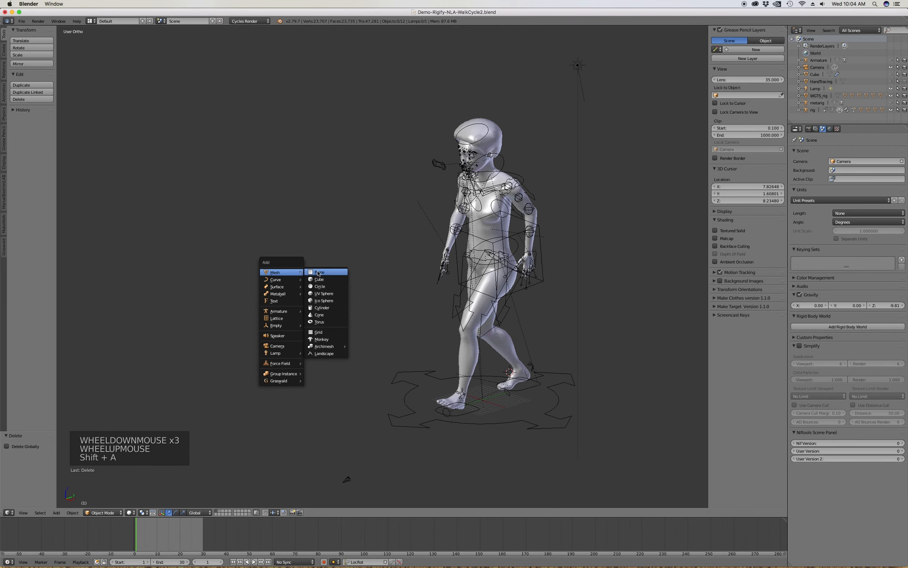
pyautogui.click(319, 279)
pyautogui.press('g')
pyautogui.press('z')
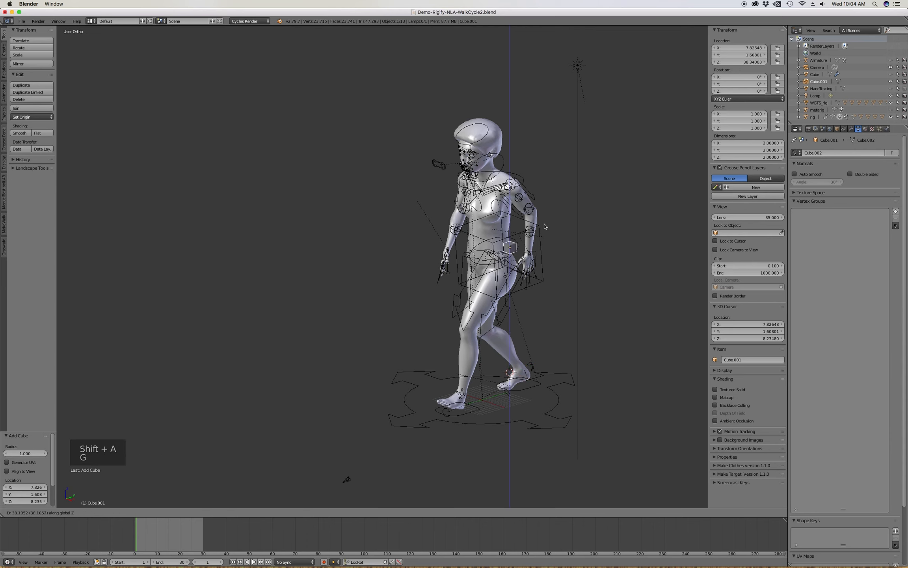
pyautogui.click(544, 223)
# Move the cube about 84 units in negative Y, in front of the character, and scale it up about 5.24 times.
pyautogui.press('g')
pyautogui.press('y')
pyautogui.press('Return')
pyautogui.press('s')
pyautogui.click(346, 268)
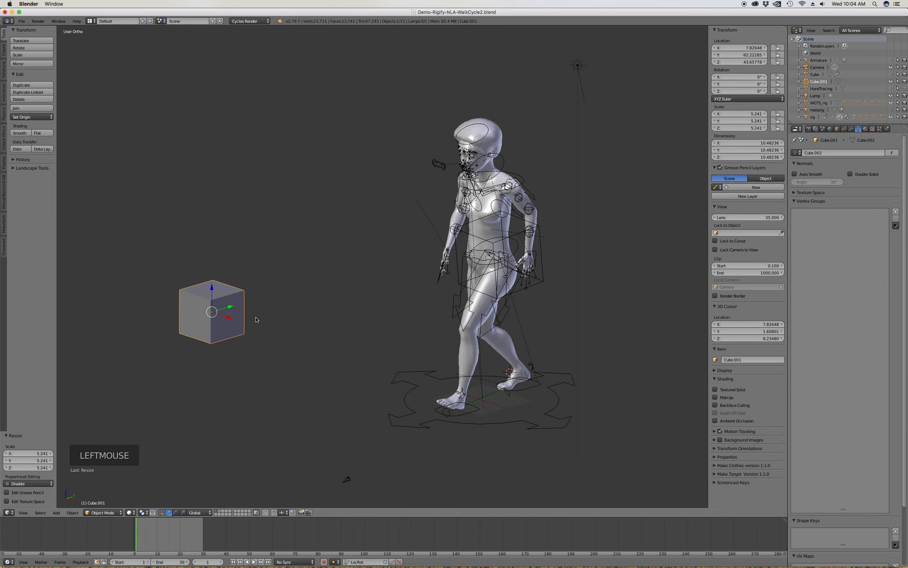
# Keyframe the cube's location and rotation at frame 1 and go to frame 30.
pyautogui.press('i')
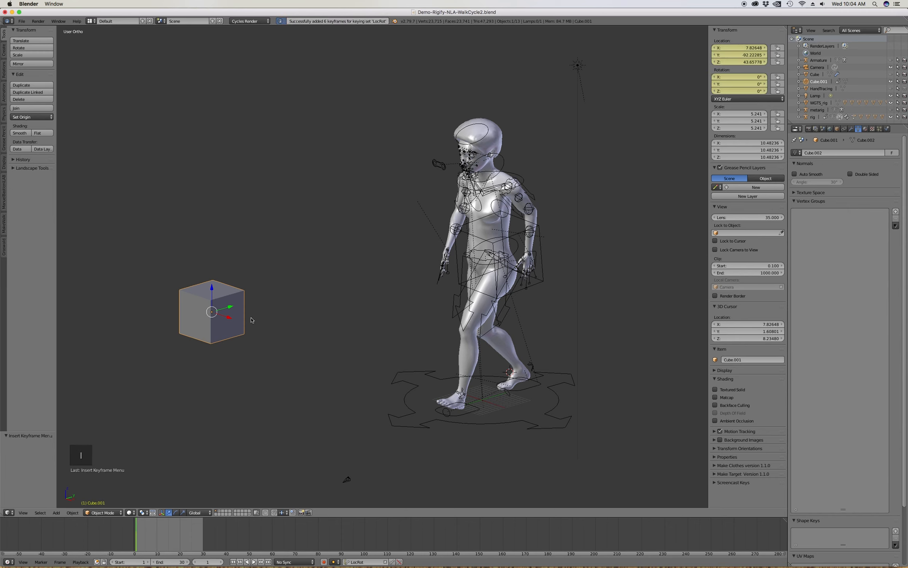
pyautogui.rightClick(201, 536)
pyautogui.moveTo(200, 537); pyautogui.dragTo(203, 537, button='right')
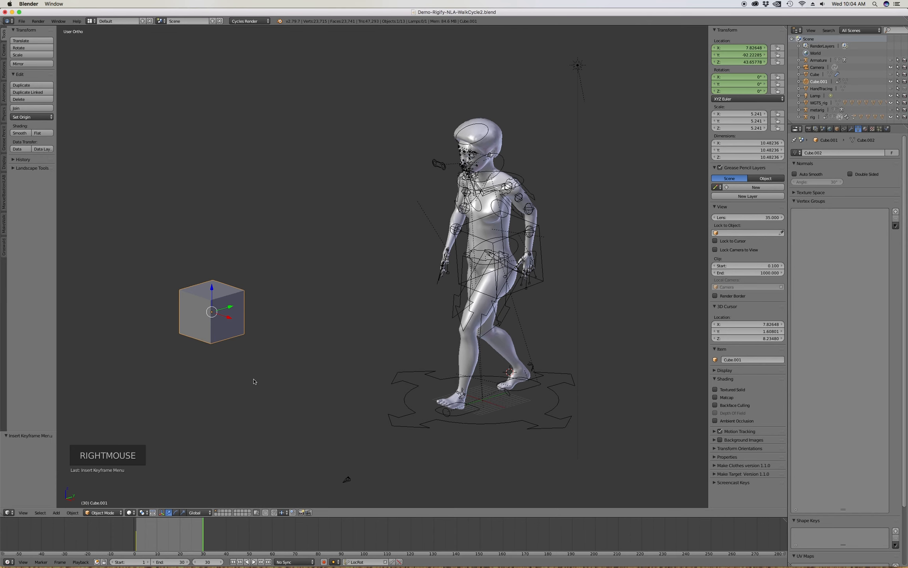
pyautogui.hotkey('shift', 'd')
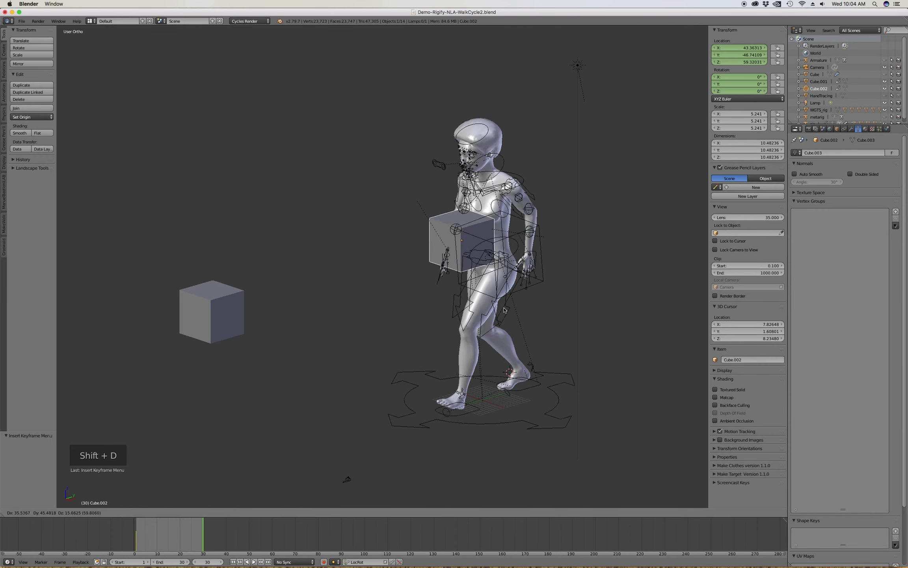
pyautogui.rightClick(439, 316)
pyautogui.press('Delete')
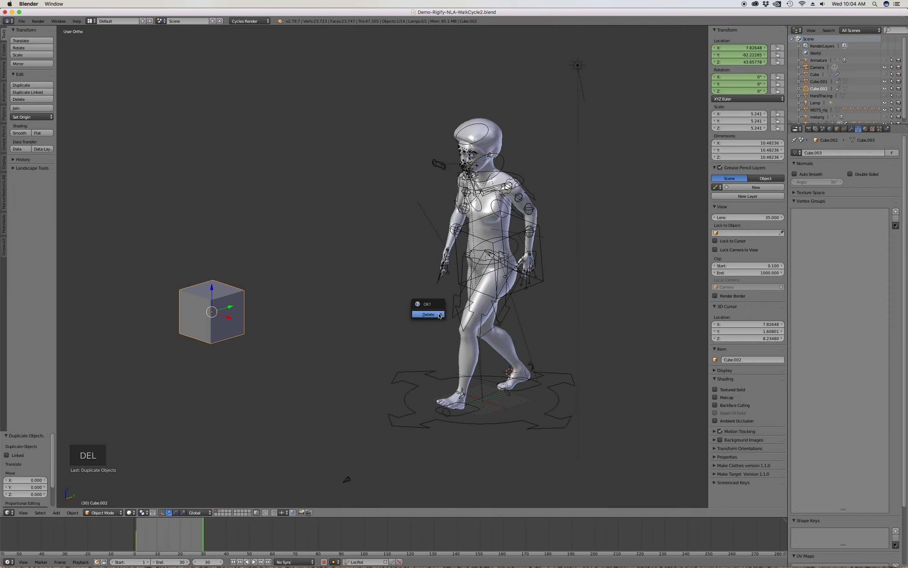
pyautogui.click(438, 317)
# Move the cube about 48 in X, 56 in Y and 10 in Z to the character's hips and keyframe it at frame 30.
pyautogui.click(220, 298)
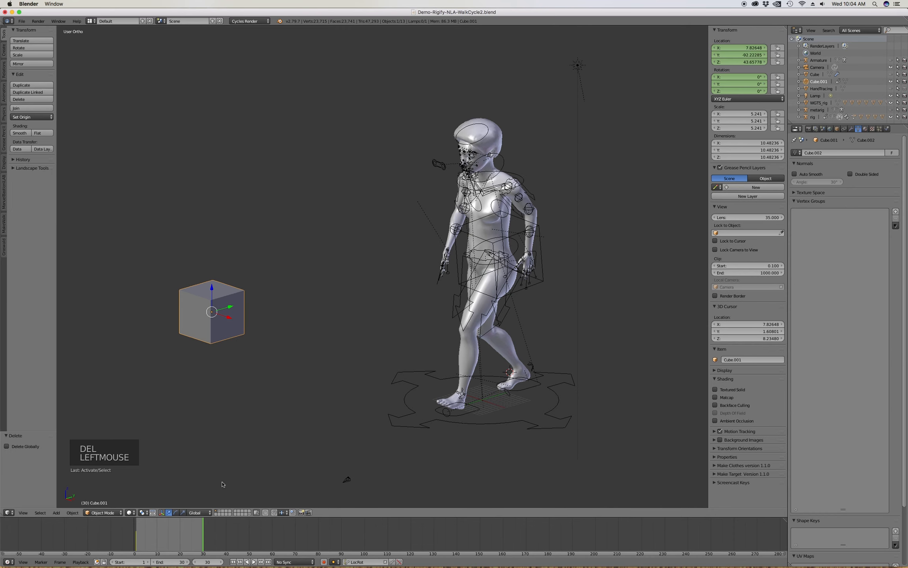
pyautogui.press('g')
pyautogui.click(623, 257)
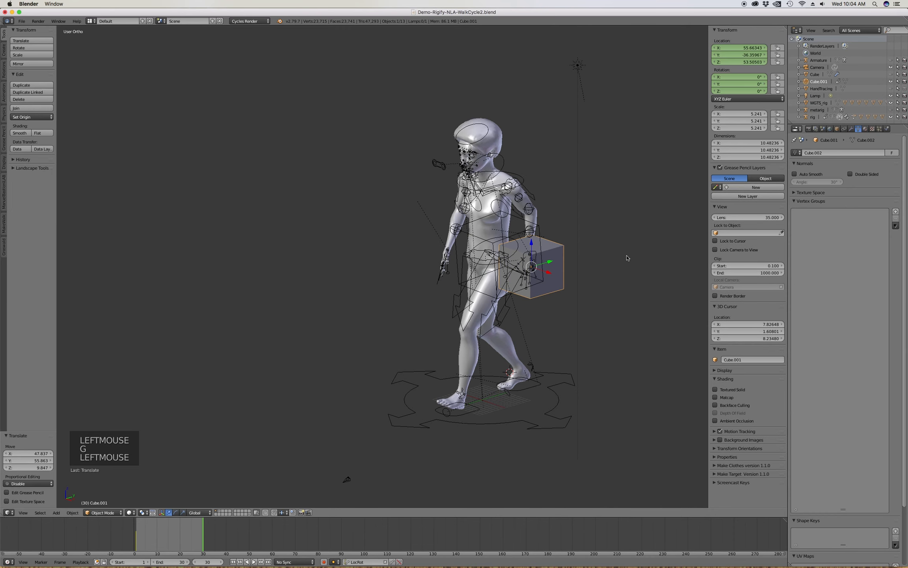
pyautogui.press('i')
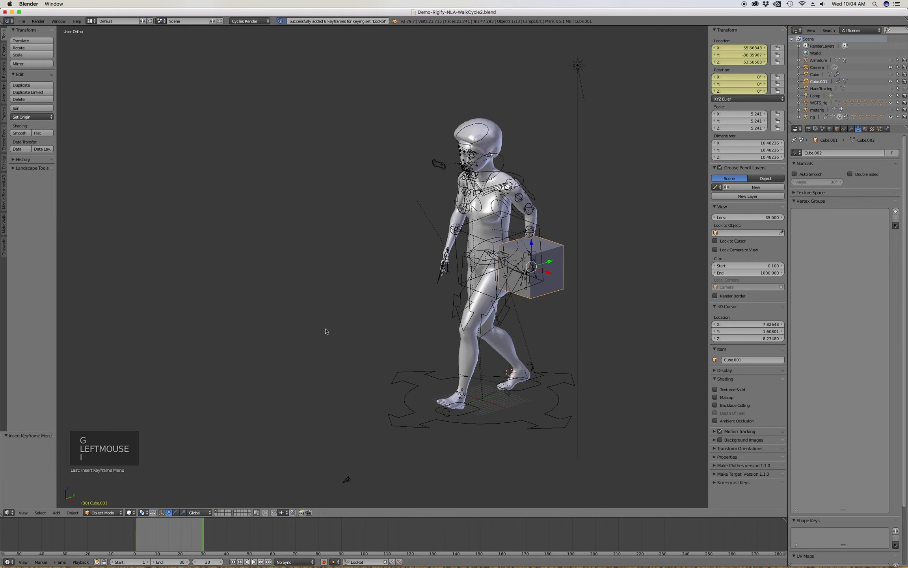
# Play the cube's movement from the first frame, stop playback and return to frame 1.
pyautogui.click(233, 562)
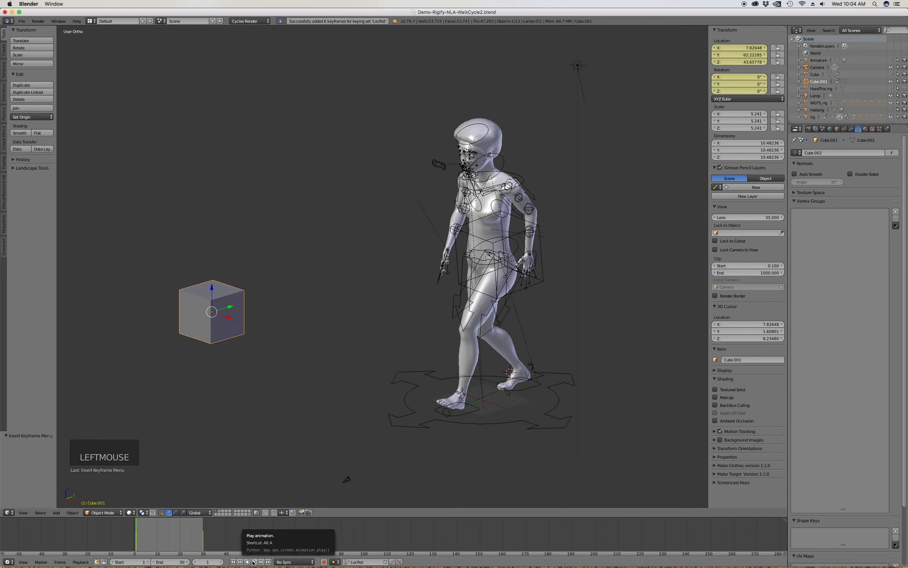
pyautogui.click(253, 562)
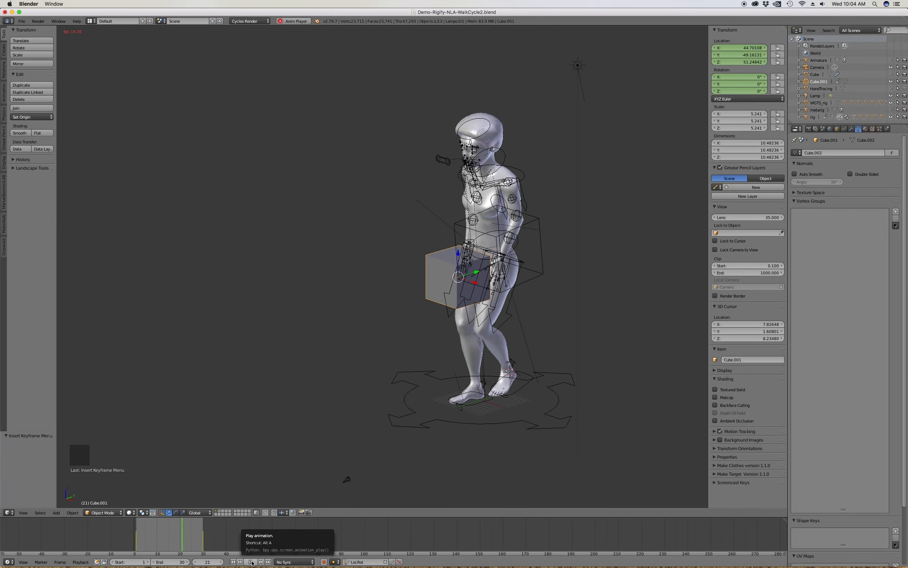
pyautogui.click(252, 562)
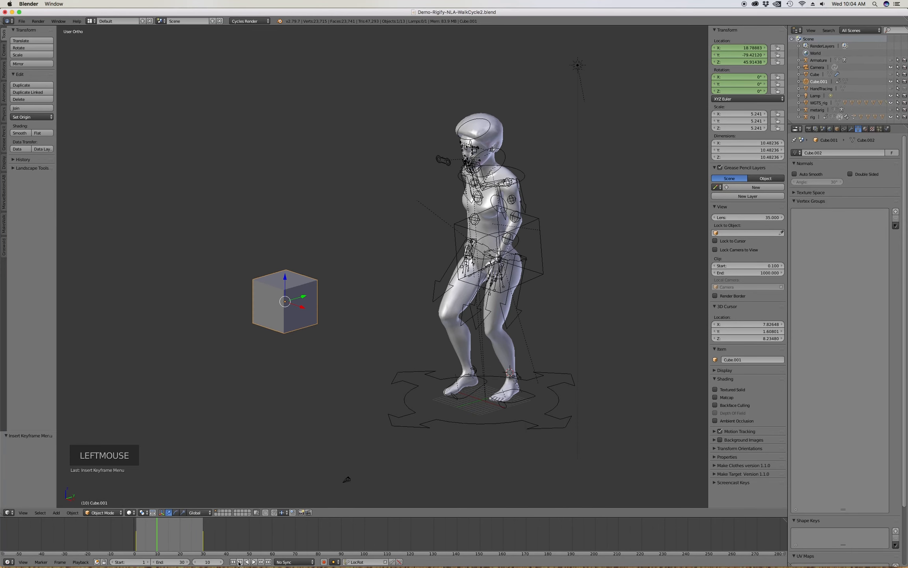
pyautogui.click(239, 562)
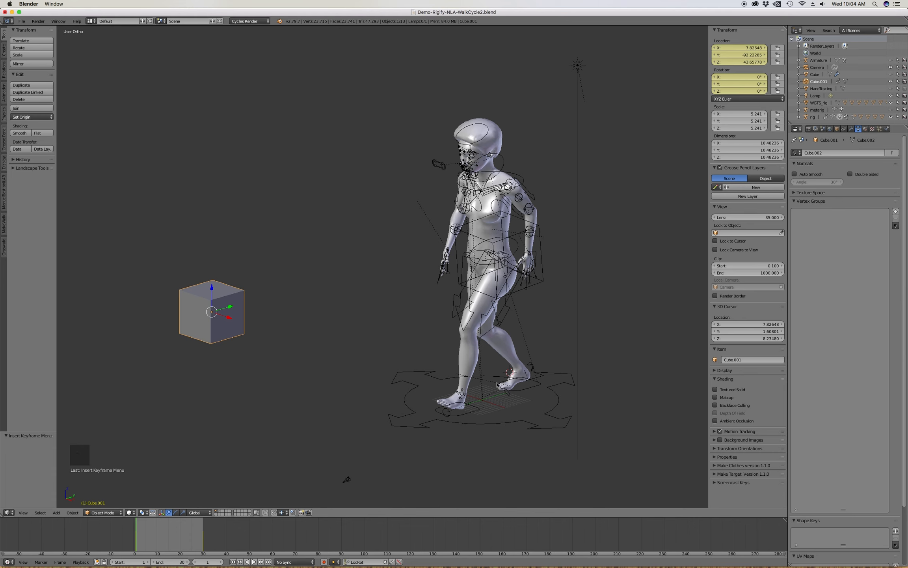
# Delete the animated demonstration cube from the scene.
pyautogui.click(241, 318)
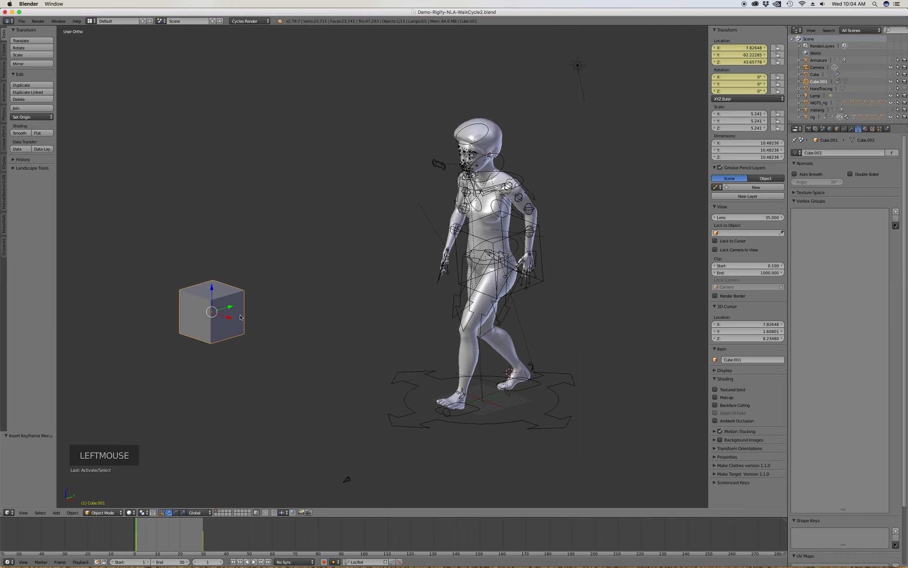
pyautogui.press('Delete')
pyautogui.click(228, 320)
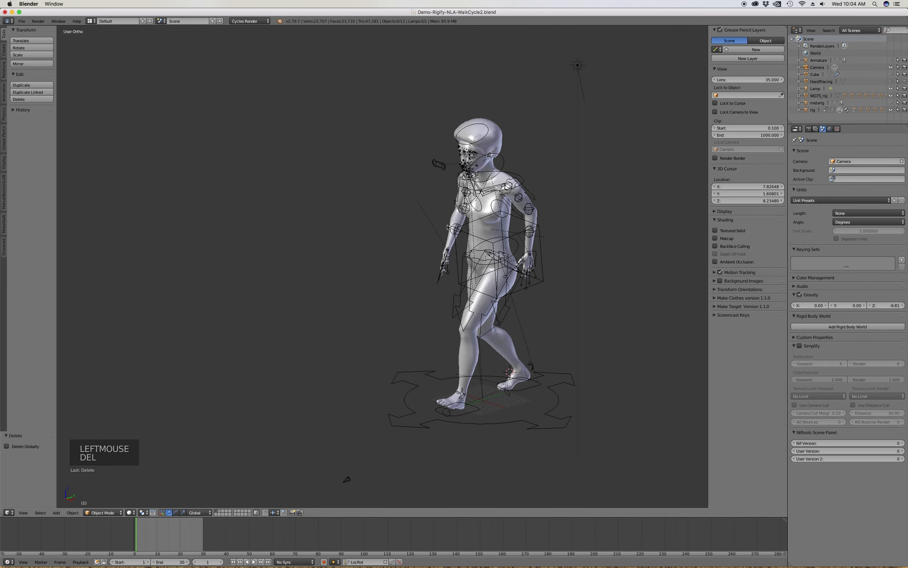
pyautogui.scroll(-2, 436, 215)
pyautogui.scroll(3, 464, 300)
pyautogui.scroll(-2, 399, 292)
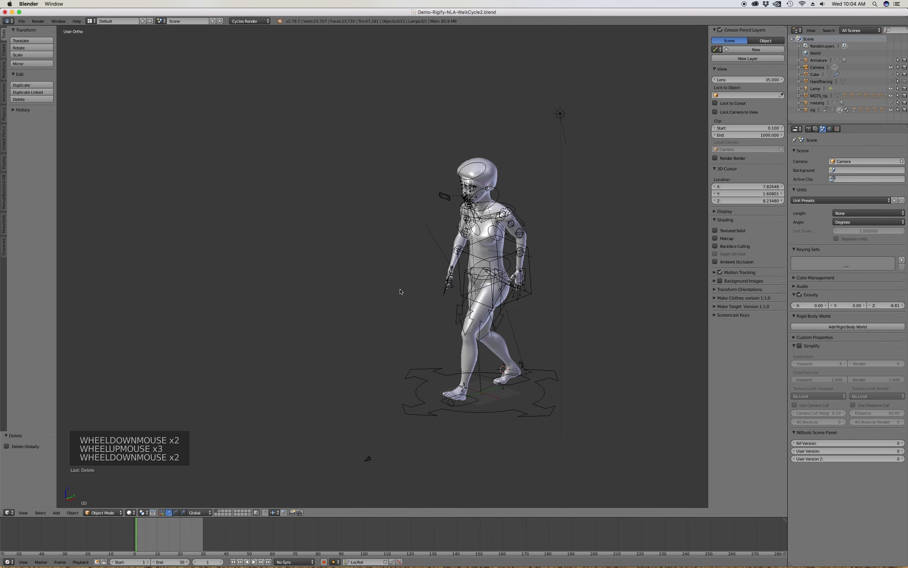
pyautogui.scroll(2, 519, 330)
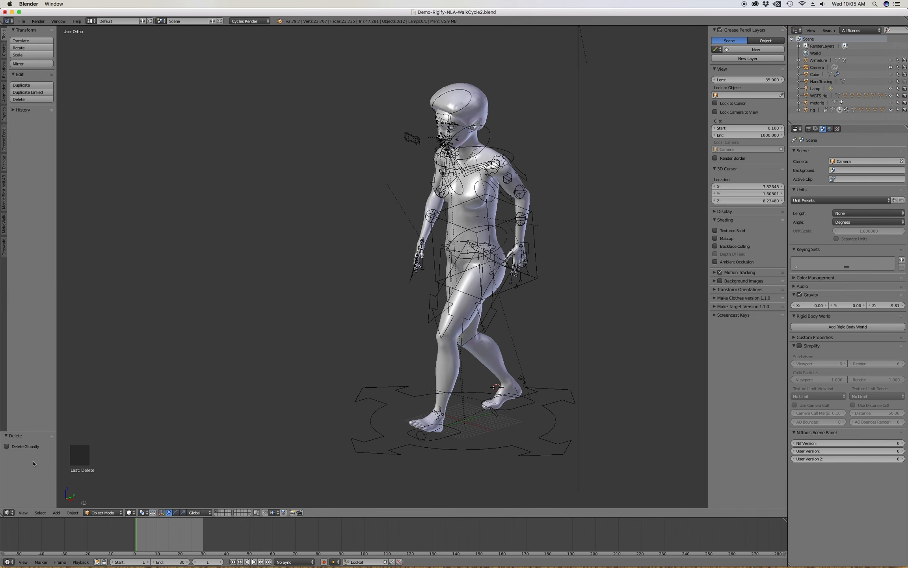
# Switch the workspace to the Animation screen layout to show the rig's walk keyframes in the Dope Sheet.
pyautogui.click(91, 21)
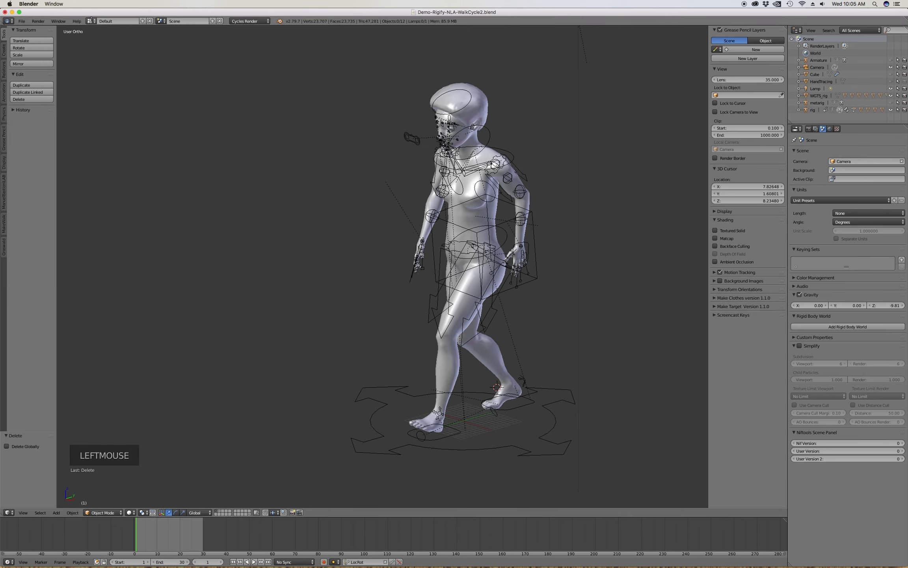
pyautogui.click(101, 39)
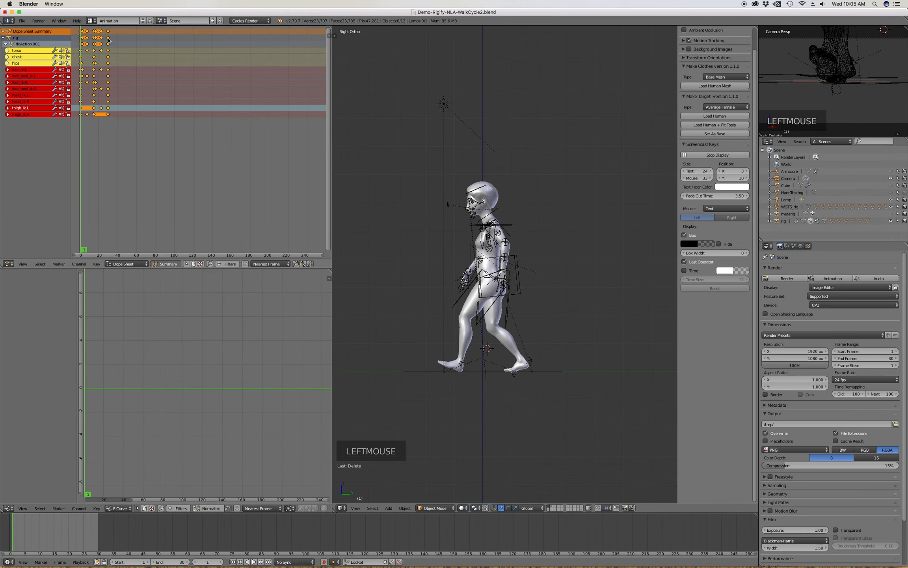
pyautogui.scroll(6, 87, 34)
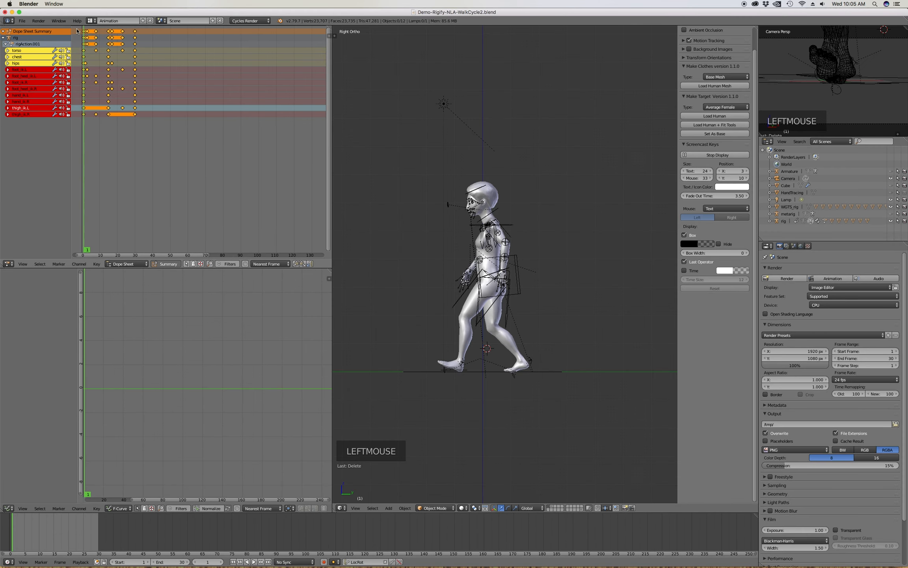
pyautogui.scroll(4, 84, 32)
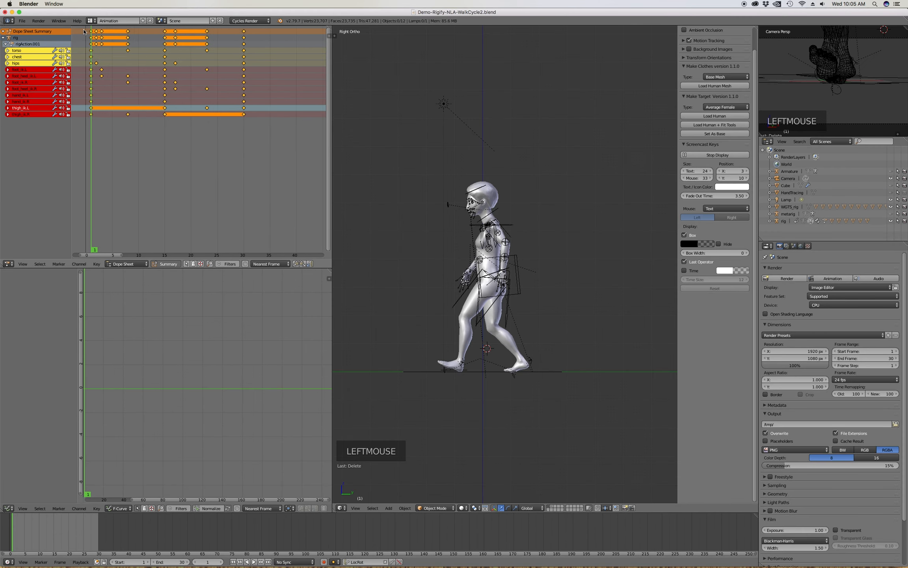
pyautogui.scroll(1, 85, 32)
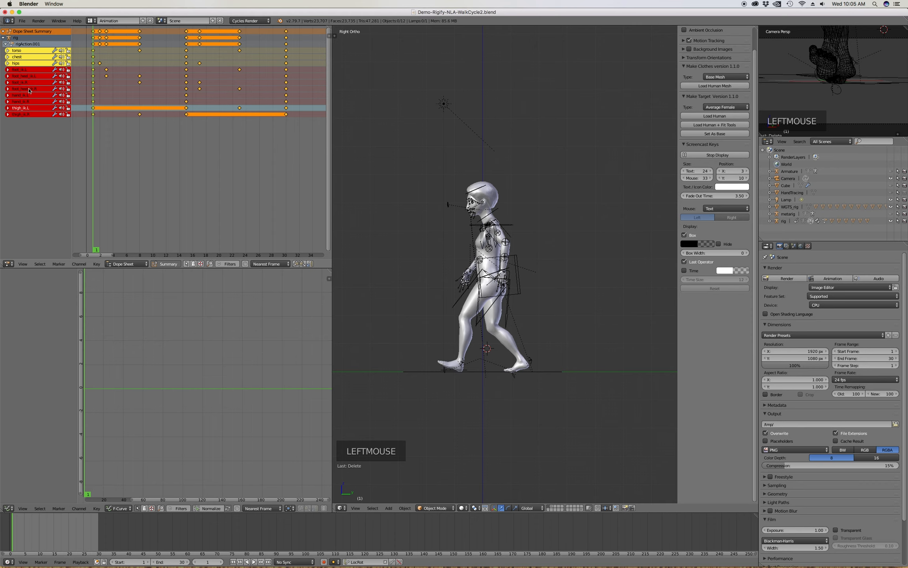
# Select both the left and right foot IK controls of the rig in an angled view of the legs.
pyautogui.moveTo(468, 292); pyautogui.dragTo(472, 369, button='middle')
pyautogui.click(467, 374)
pyautogui.keyDown('shift'); pyautogui.click(512, 357); pyautogui.keyUp('shift')
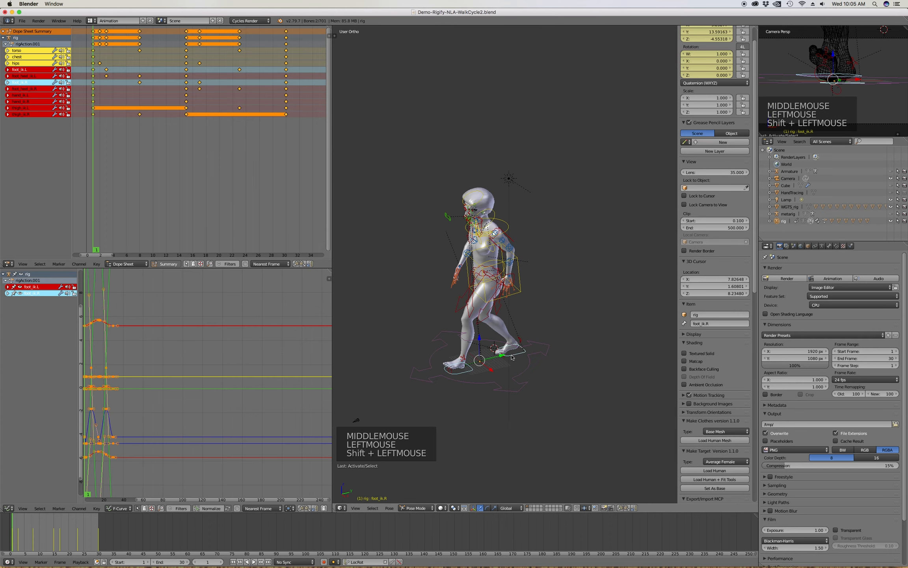
pyautogui.scroll(5, 505, 354)
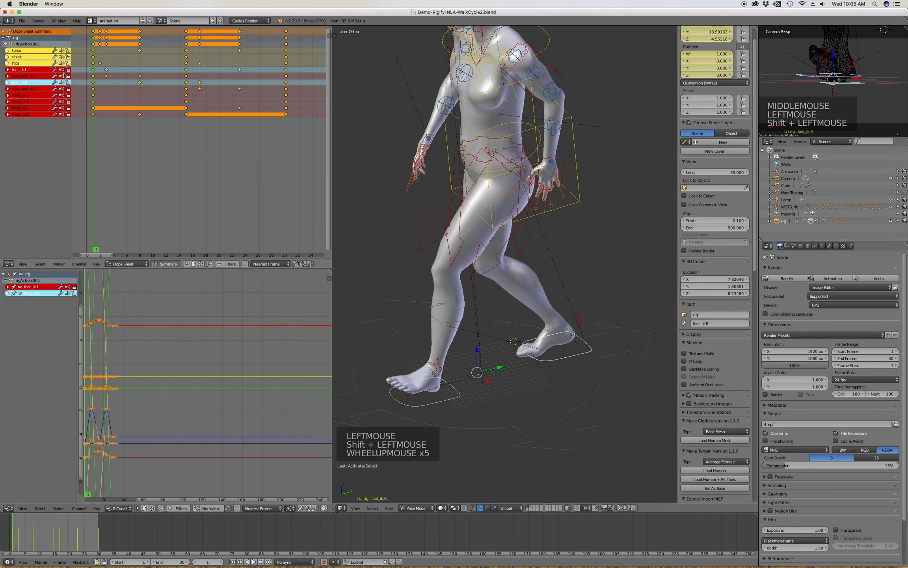
# Set the interpolation of all left and right foot IK keyframes to Linear in the Dope Sheet.
pyautogui.click(93, 70)
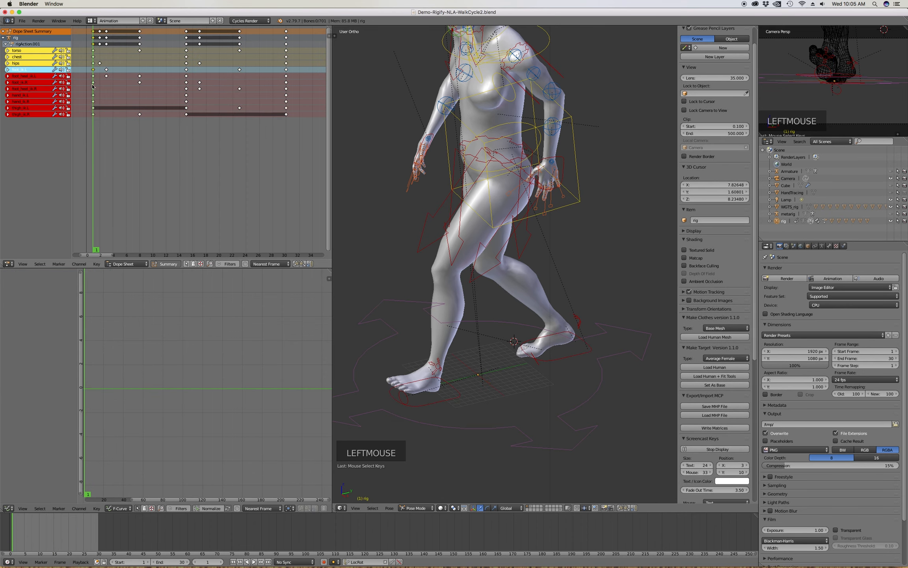
pyautogui.keyDown('shift'); pyautogui.click(93, 83); pyautogui.keyUp('shift')
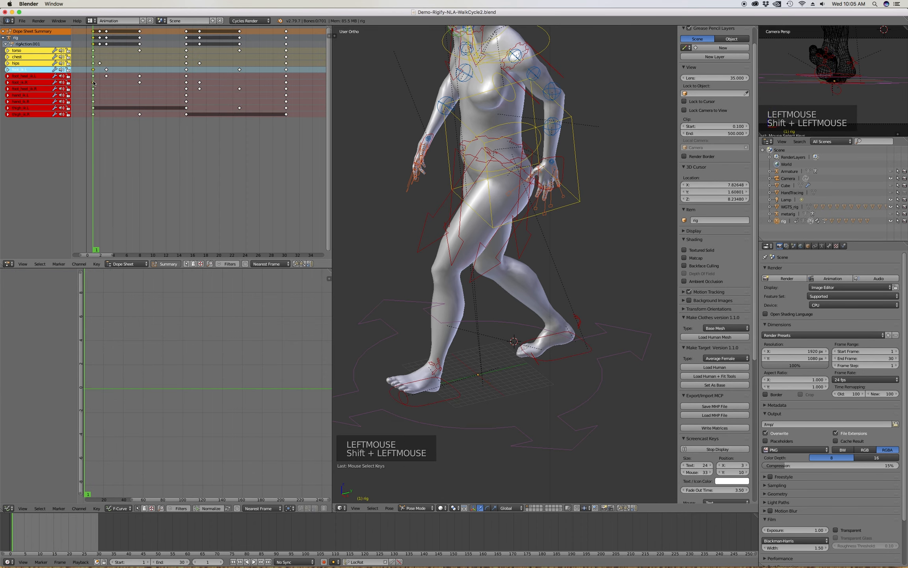
pyautogui.keyDown('shift'); pyautogui.click(187, 70); pyautogui.keyUp('shift')
pyautogui.keyDown('shift'); pyautogui.click(186, 83); pyautogui.keyUp('shift')
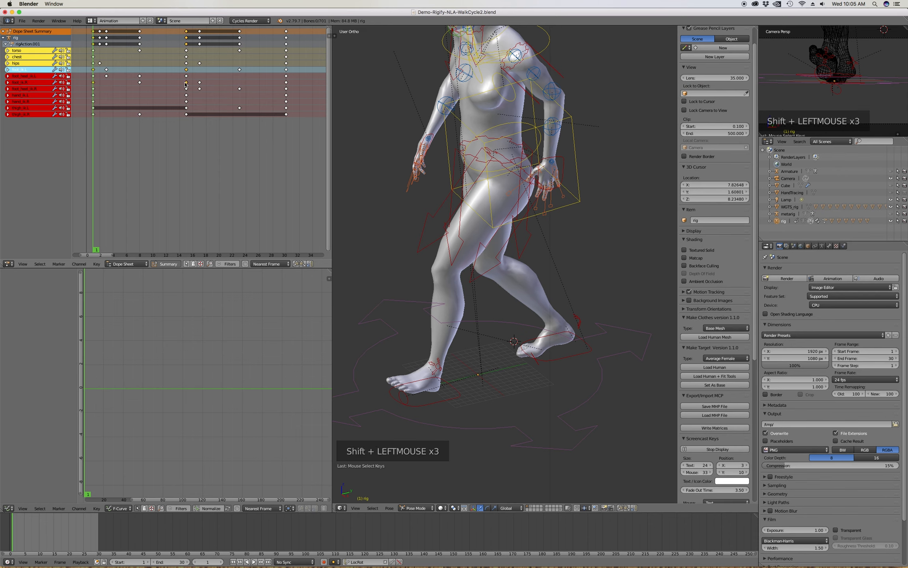
pyautogui.keyDown('shift'); pyautogui.click(140, 82); pyautogui.keyUp('shift')
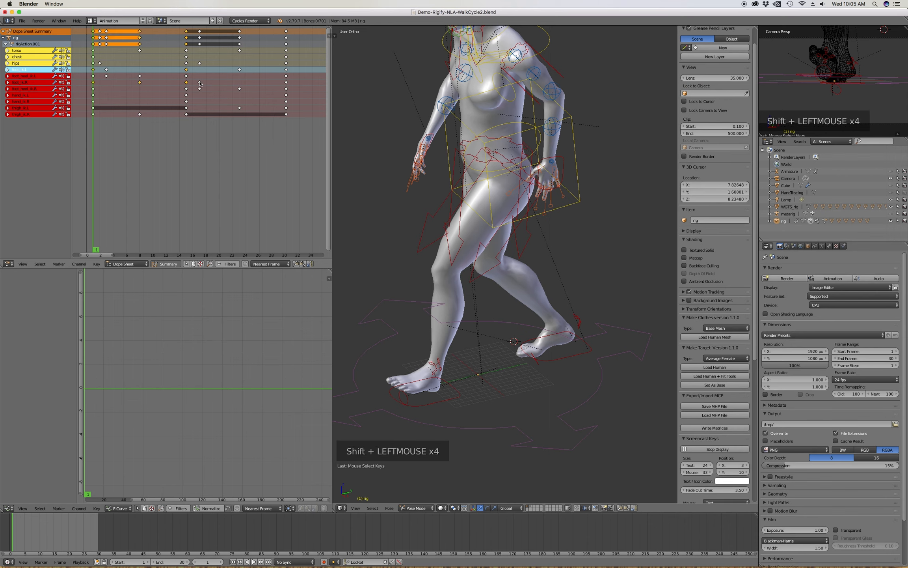
pyautogui.keyDown('shift'); pyautogui.click(200, 83); pyautogui.keyUp('shift')
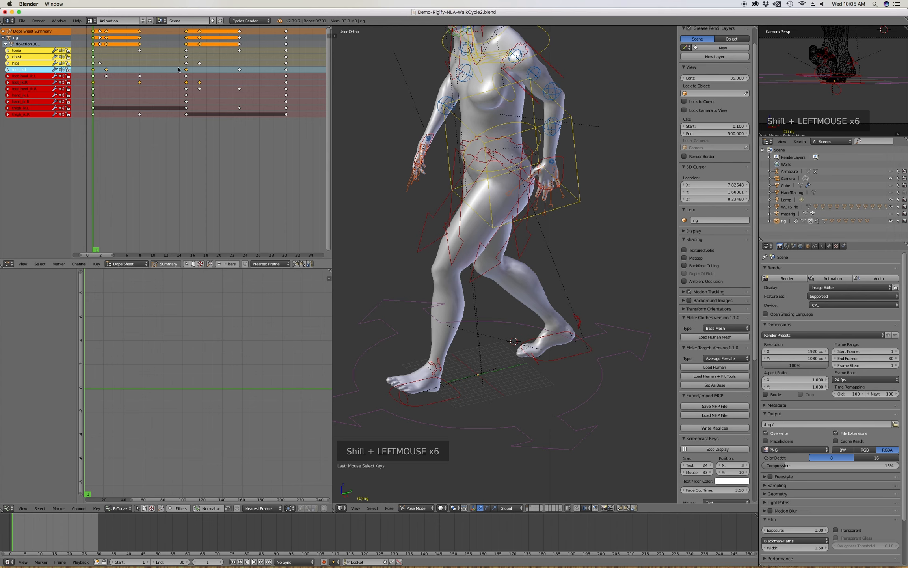
pyautogui.keyDown('shift'); pyautogui.click(287, 75); pyautogui.keyUp('shift')
pyautogui.keyDown('shift'); pyautogui.click(287, 82); pyautogui.keyUp('shift')
pyautogui.click(96, 263)
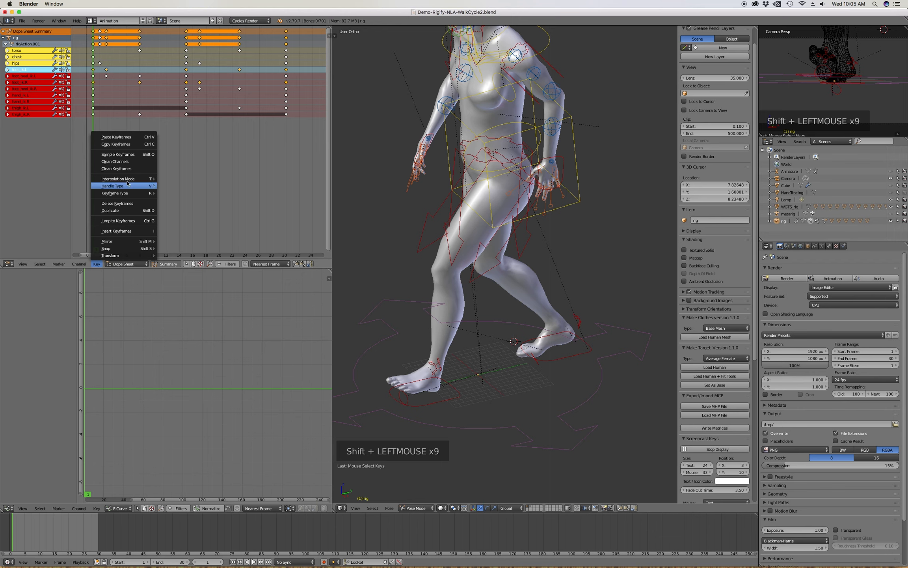
pyautogui.moveTo(120, 179)
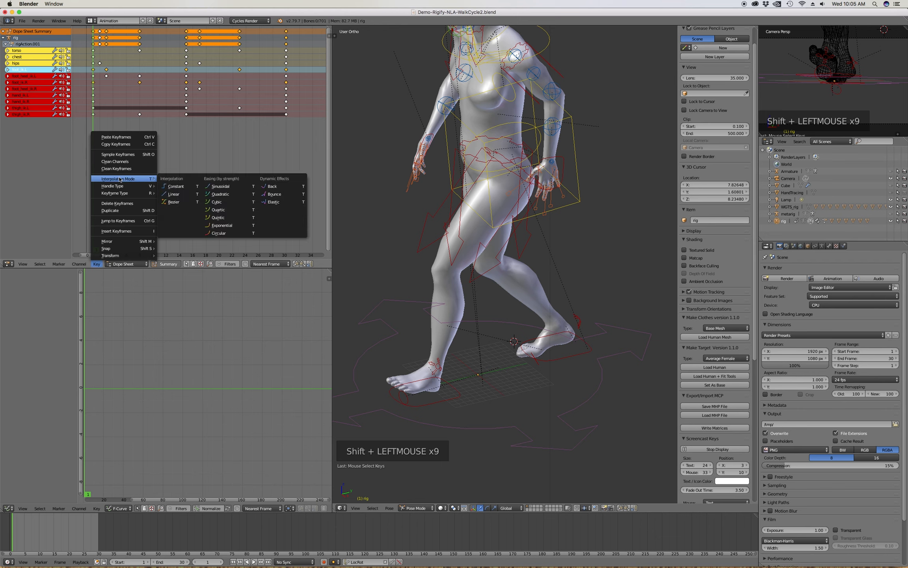
pyautogui.click(182, 195)
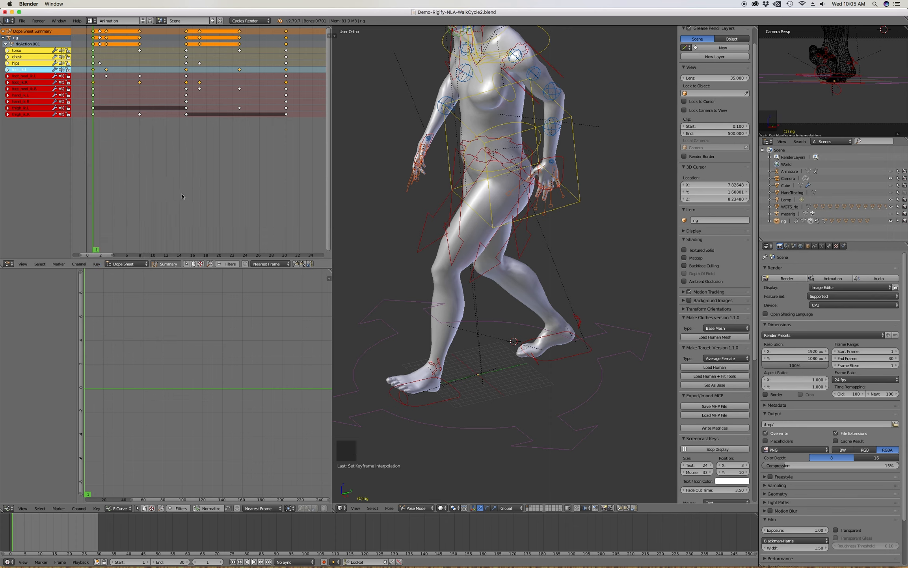
# Play the walk cycle from the first frame to check the foot movement, stop playback and return to frame 1.
pyautogui.click(233, 561)
pyautogui.click(254, 562)
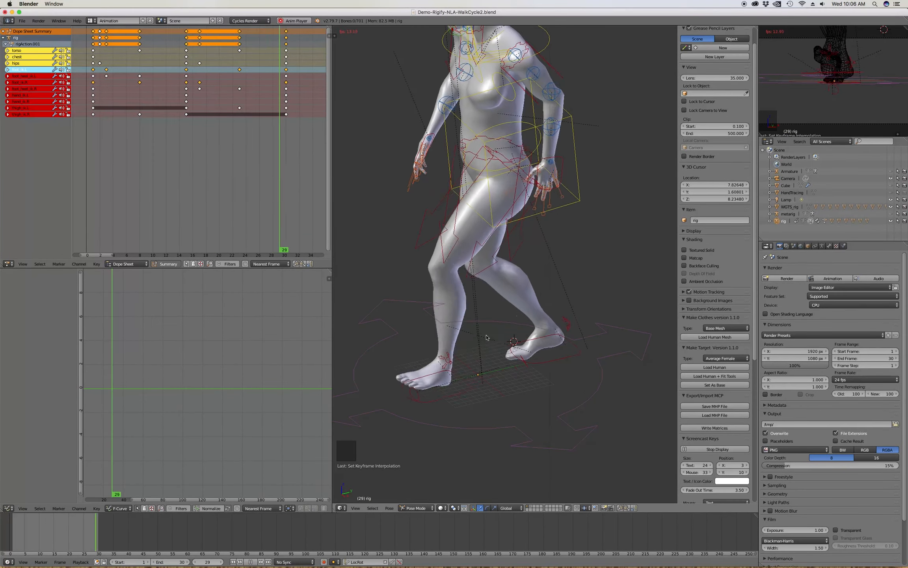
pyautogui.scroll(-3, 528, 286)
pyautogui.scroll(2, 527, 286)
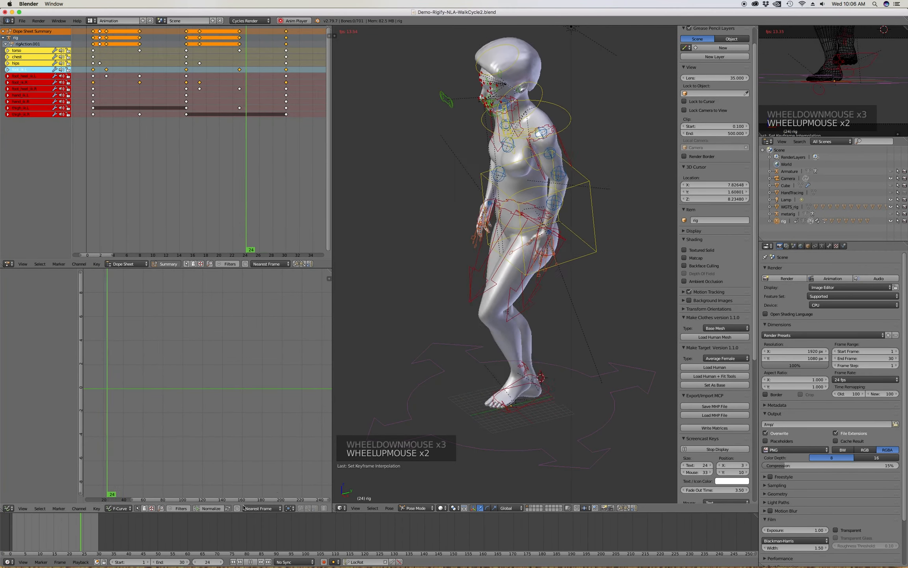
pyautogui.click(250, 561)
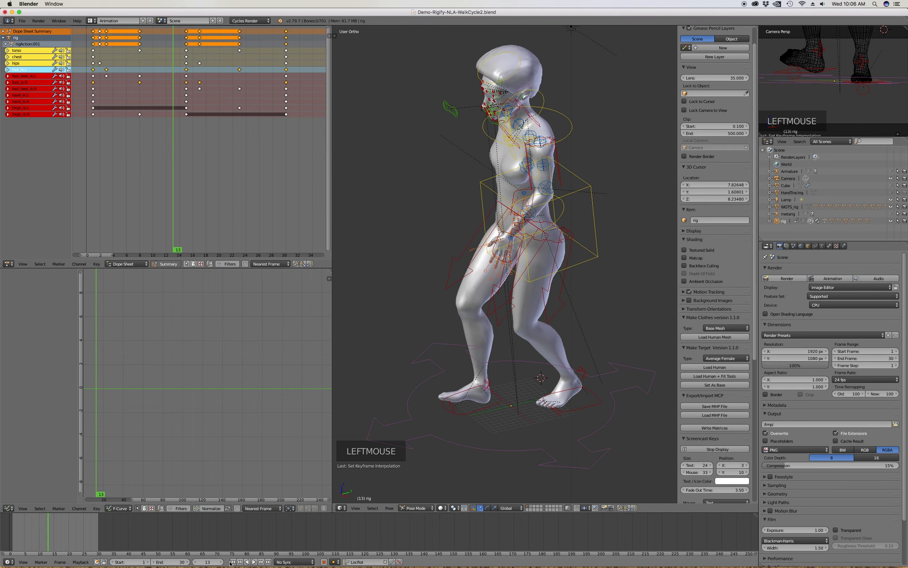
pyautogui.doubleClick(233, 561)
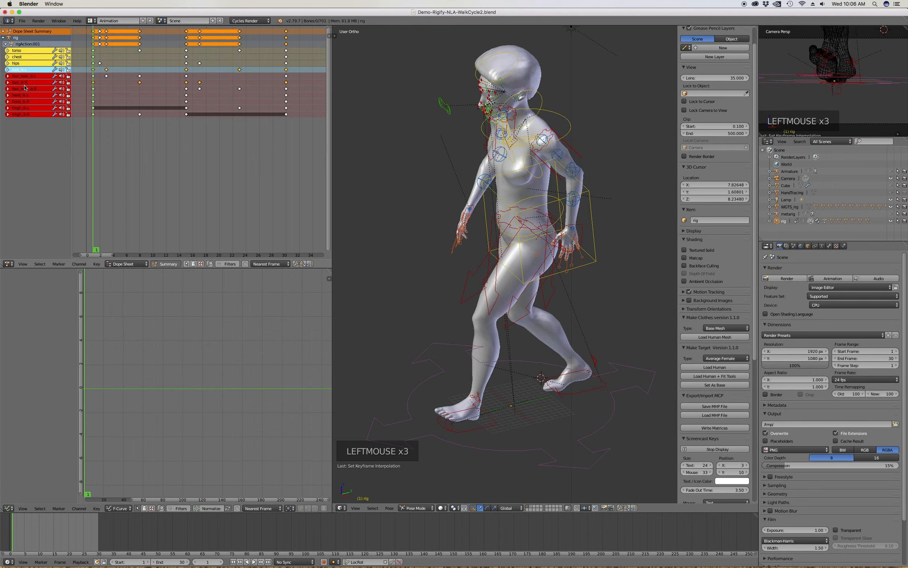
# Go through the foot_ik.L keyframes one by one and expand the channel into its location and rotation curves.
pyautogui.click(94, 69)
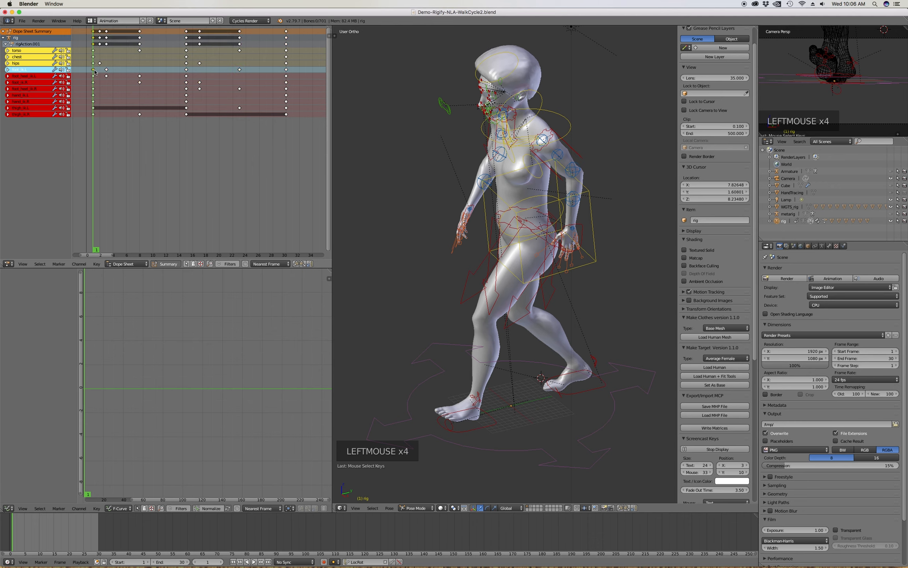
pyautogui.click(106, 69)
pyautogui.click(186, 70)
pyautogui.click(240, 70)
pyautogui.click(286, 70)
pyautogui.click(7, 70)
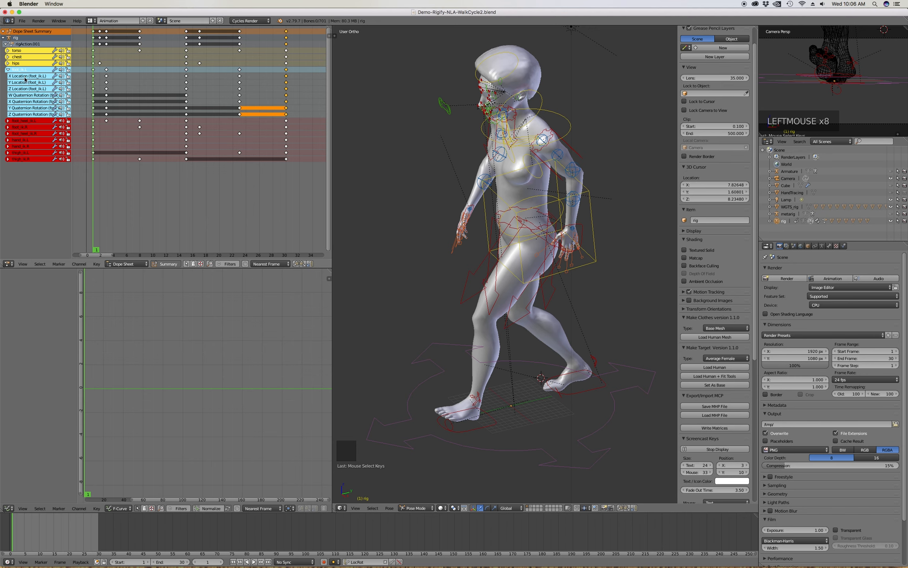
# Move to frame 3 and select all foot_ik.L keyframes at that frame to examine its in-between key.
pyautogui.rightClick(95, 79)
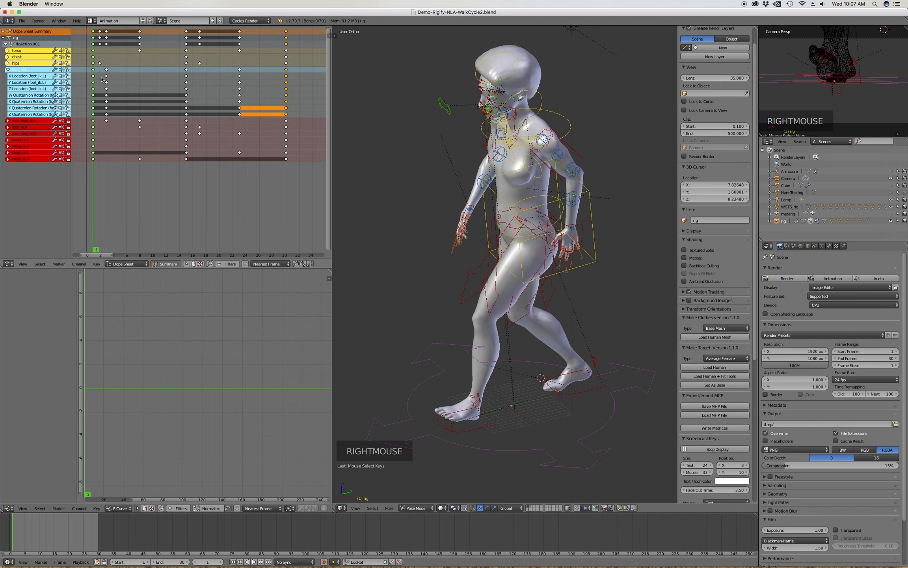
pyautogui.click(101, 77)
pyautogui.moveTo(94, 76); pyautogui.dragTo(104, 76, button='right')
pyautogui.rightClick(104, 78)
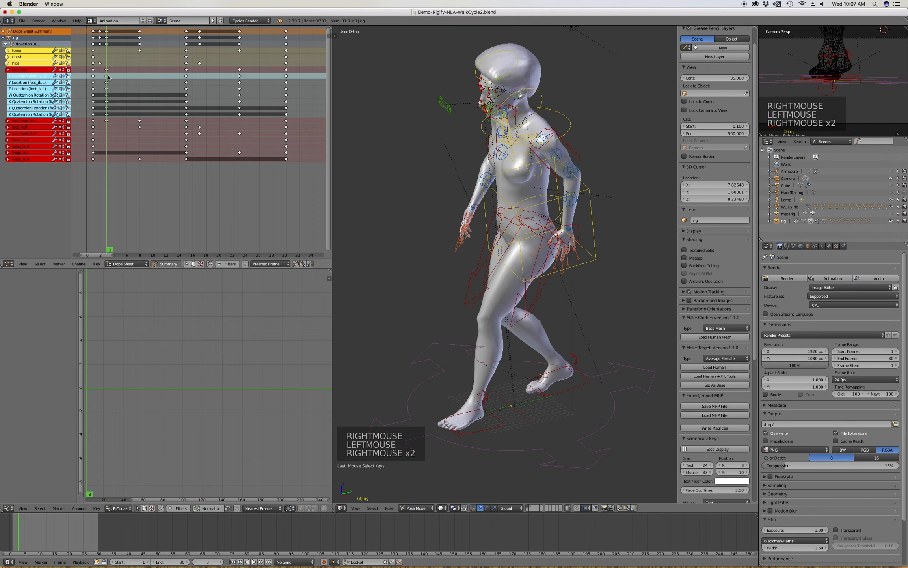
pyautogui.rightClick(106, 70)
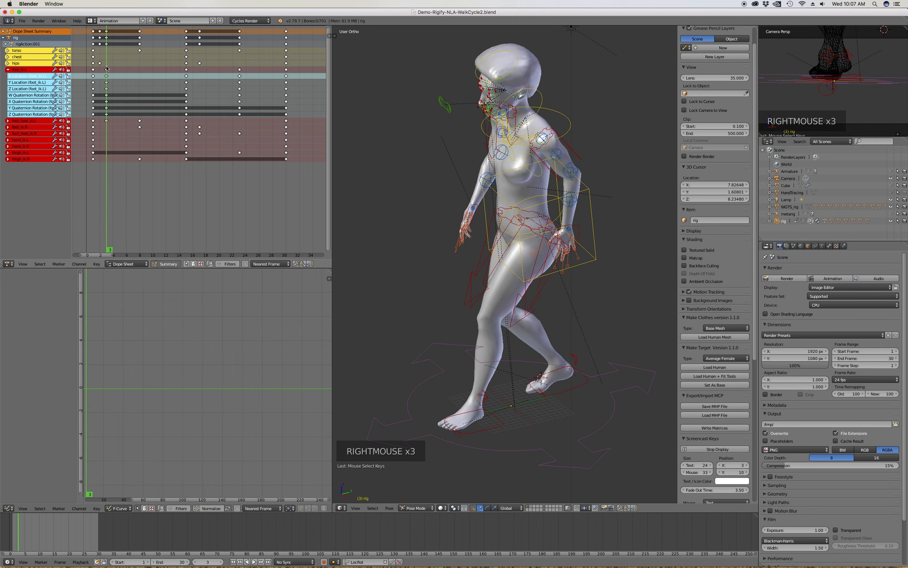
pyautogui.click(107, 69)
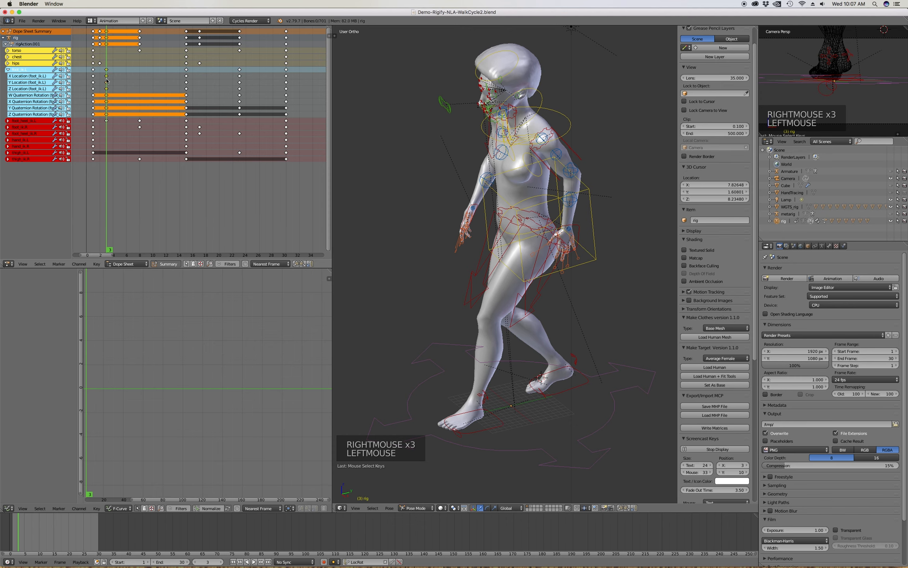
# Delete the foot_ik.L Y Location keyframes at frames 3 and 23.
pyautogui.click(19, 82)
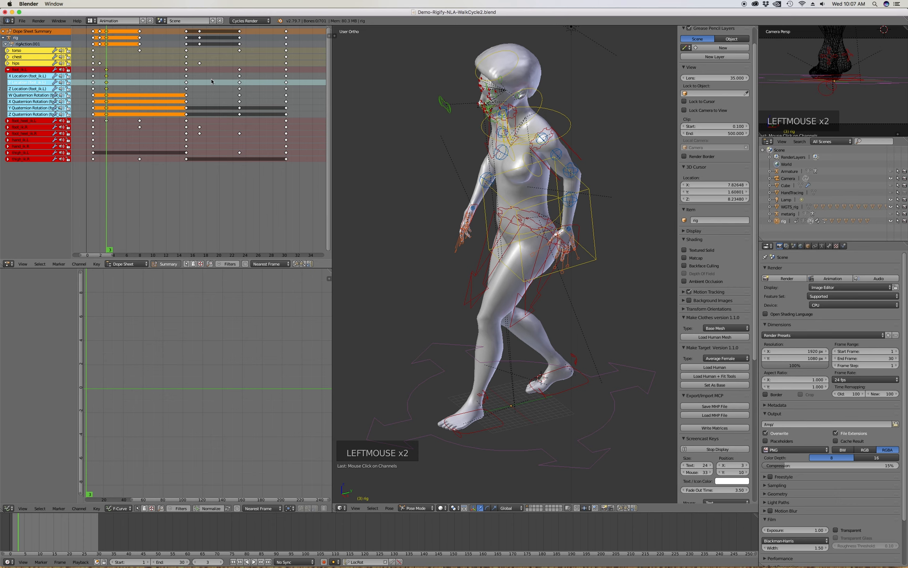
pyautogui.rightClick(239, 83)
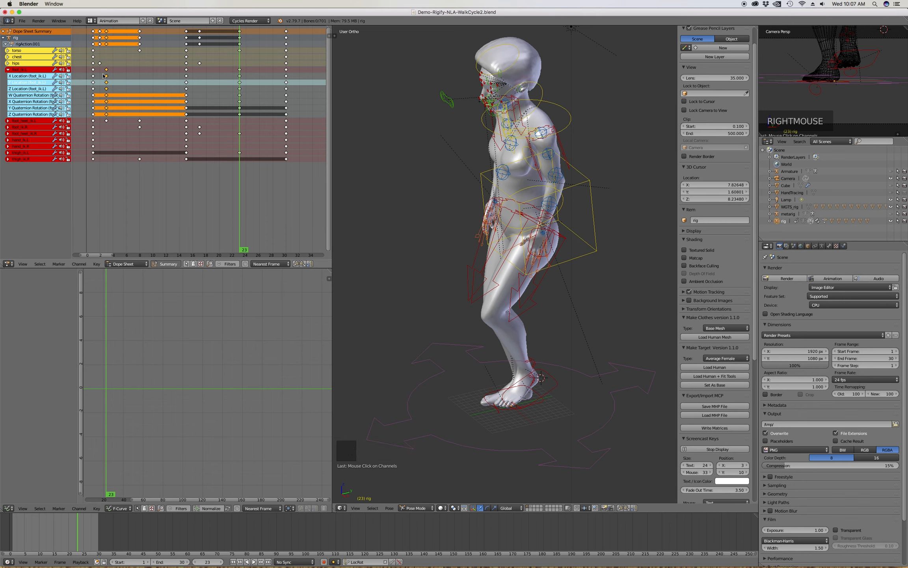
pyautogui.click(106, 82)
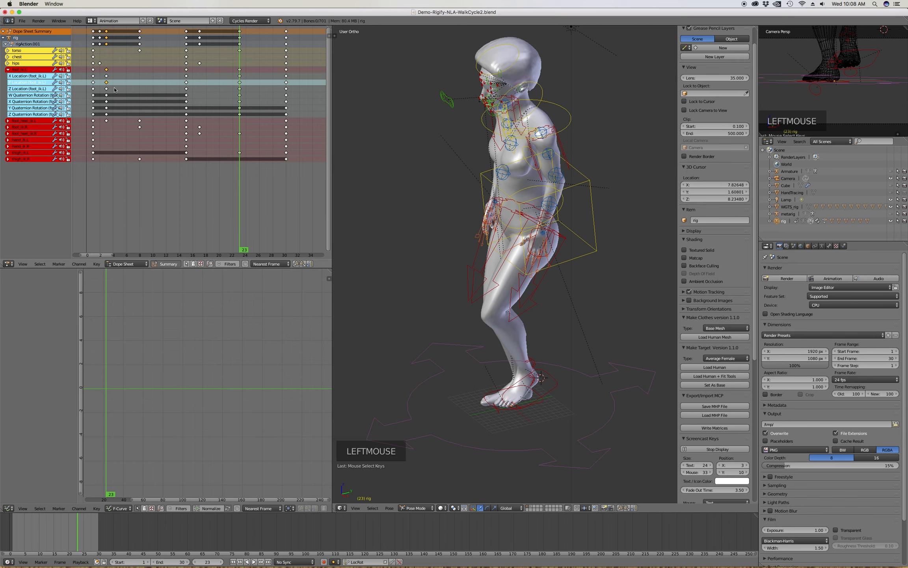
pyautogui.keyDown('shift'); pyautogui.click(240, 83); pyautogui.keyUp('shift')
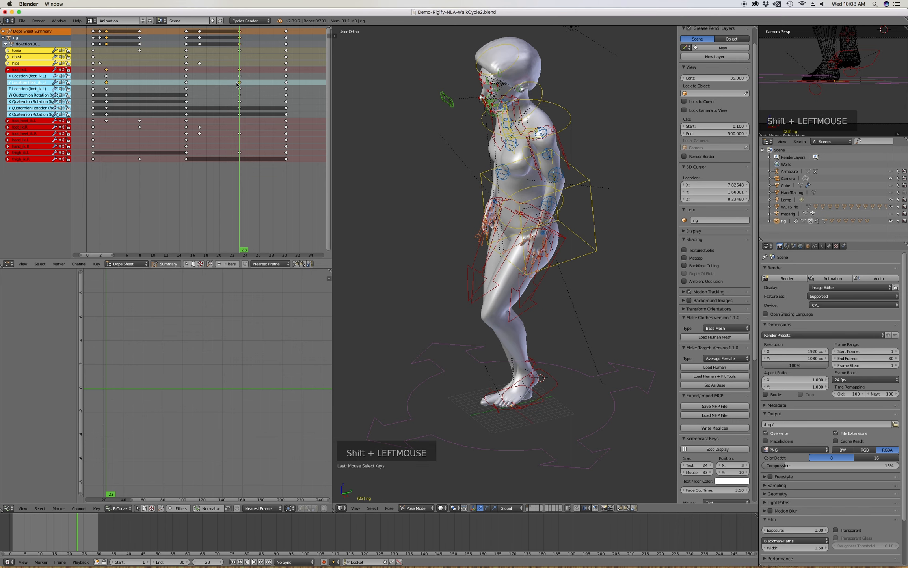
pyautogui.press('x')
pyautogui.click(227, 84)
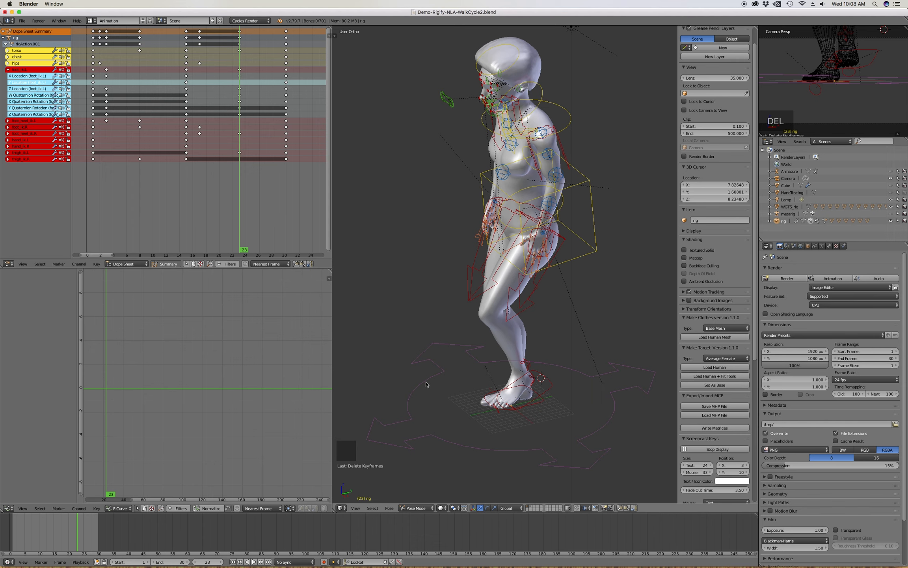
# Check the remaining foot_ik.L Y Location keyframes at frames 1, 15 and 30, and collapse the foot_ik.L channel.
pyautogui.click(94, 82)
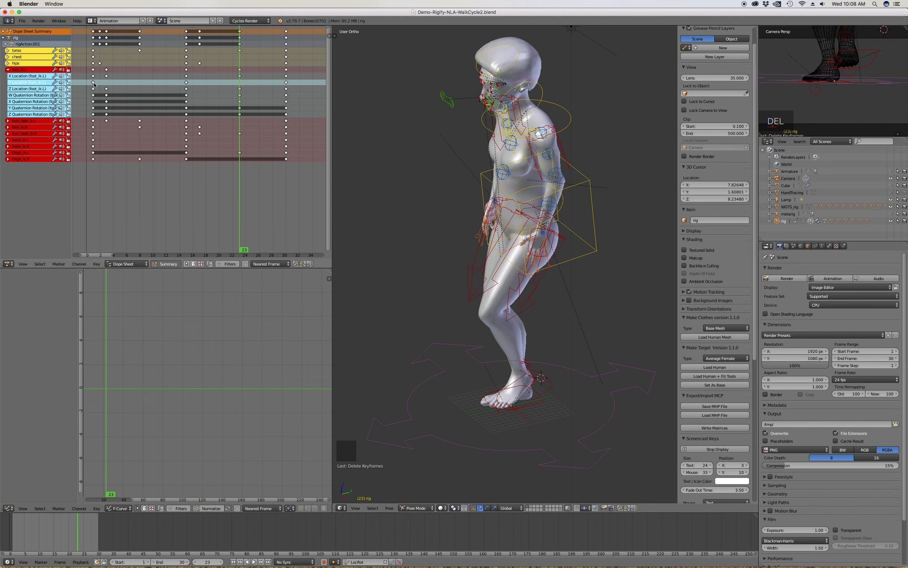
pyautogui.click(189, 83)
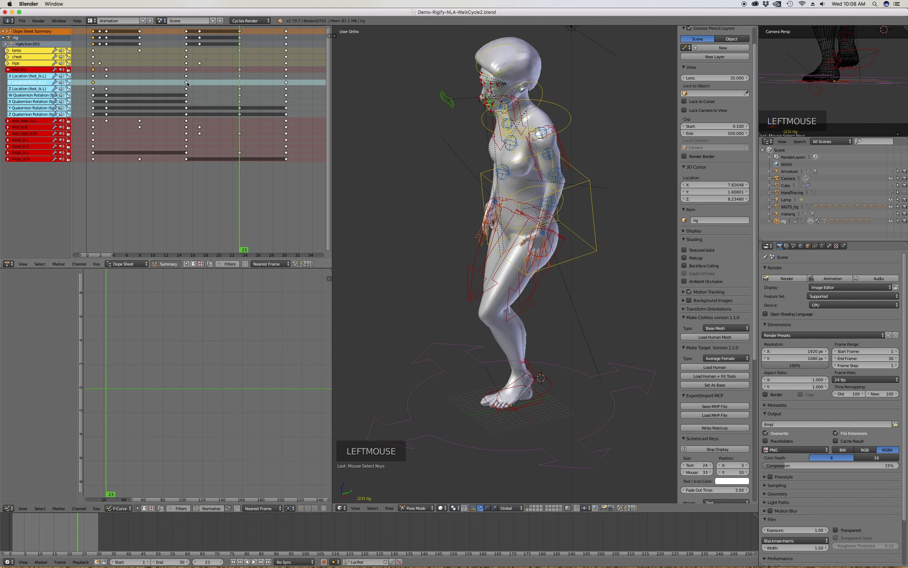
pyautogui.click(286, 83)
pyautogui.click(94, 83)
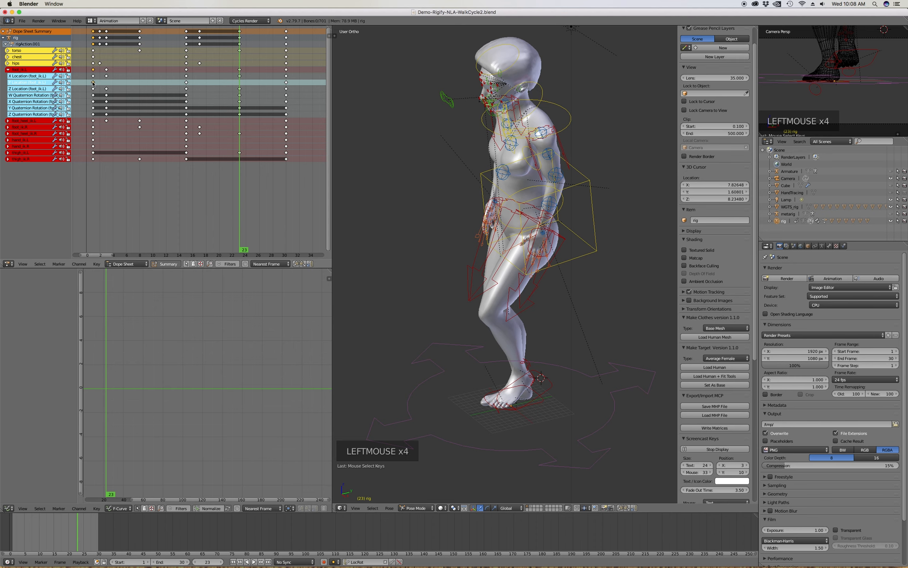
pyautogui.click(8, 69)
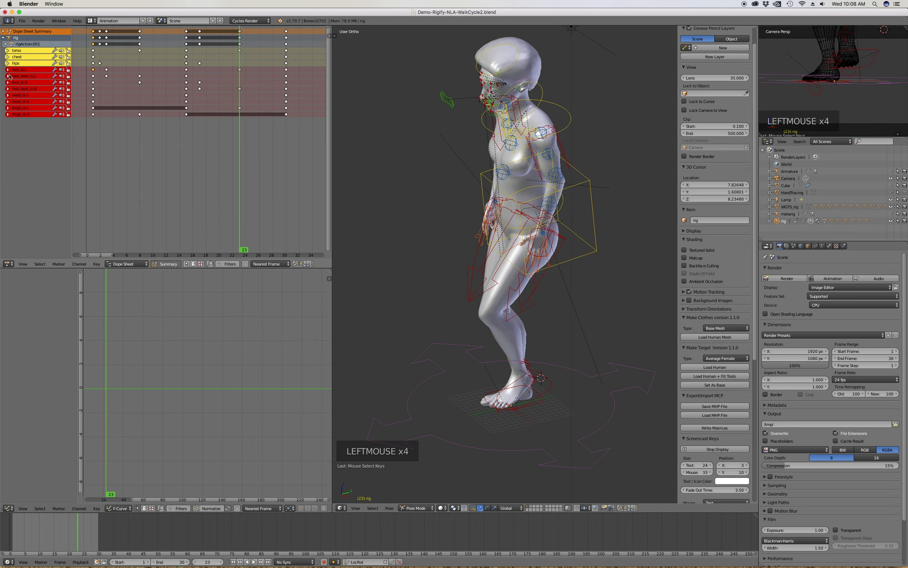
# Delete the foot_ik.R Y Location keyframes at frames 8 and 17, and collapse the foot_ik.R channel.
pyautogui.click(8, 82)
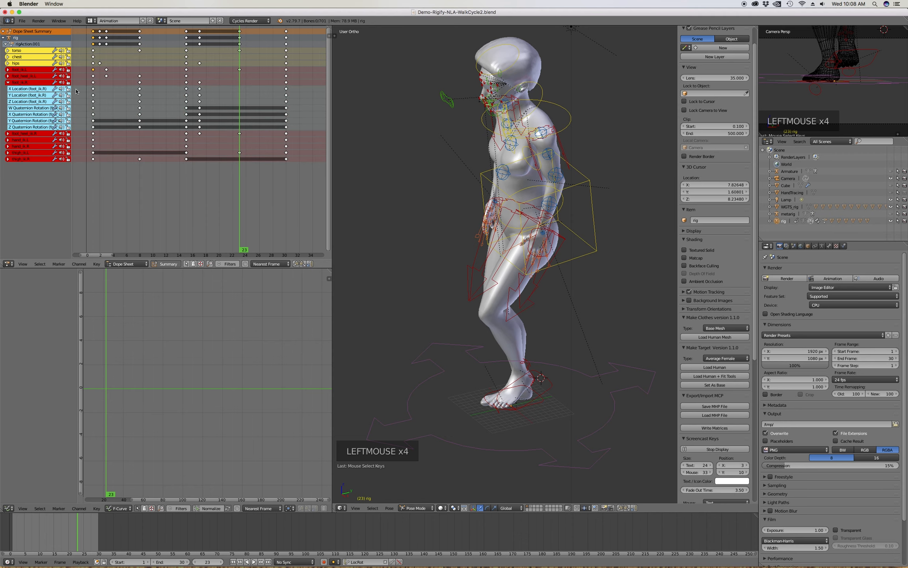
pyautogui.click(93, 95)
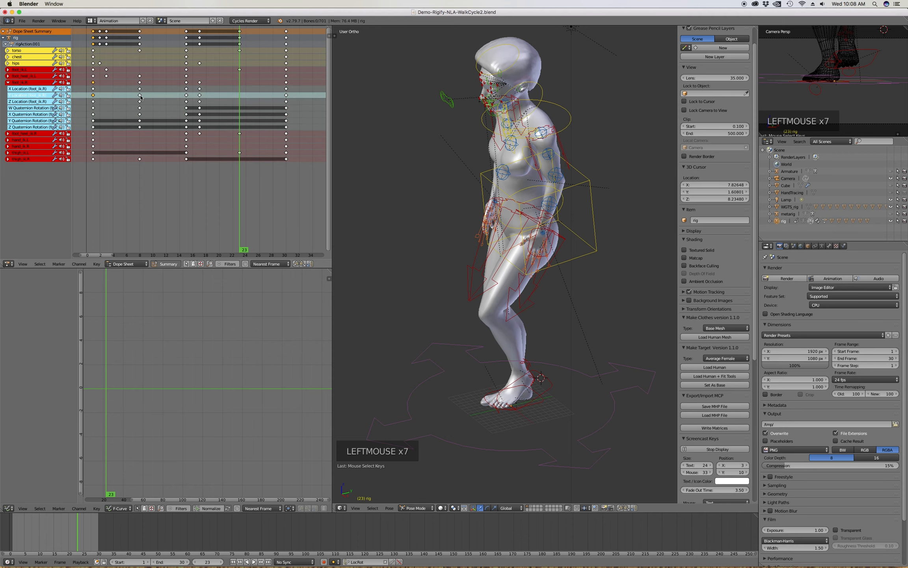
pyautogui.click(140, 95)
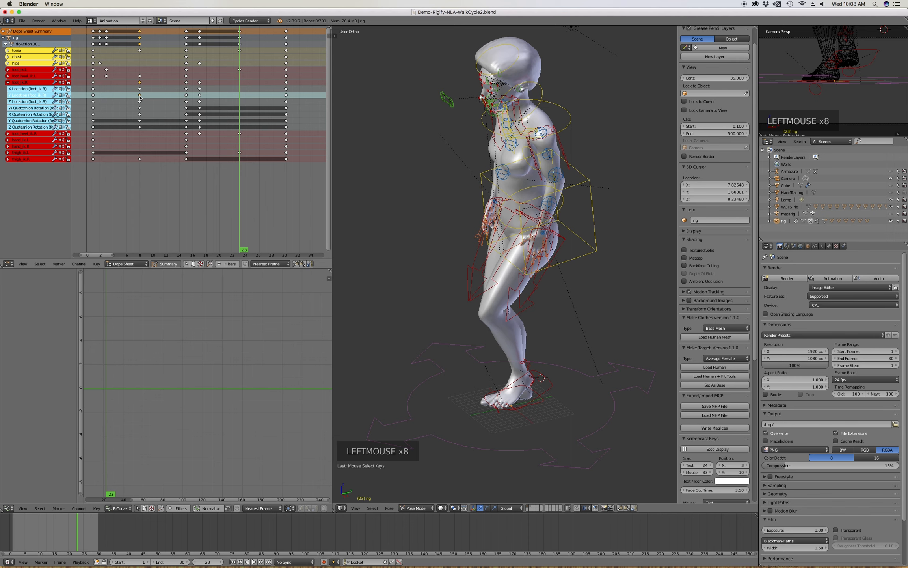
pyautogui.keyDown('shift'); pyautogui.click(200, 96); pyautogui.keyUp('shift')
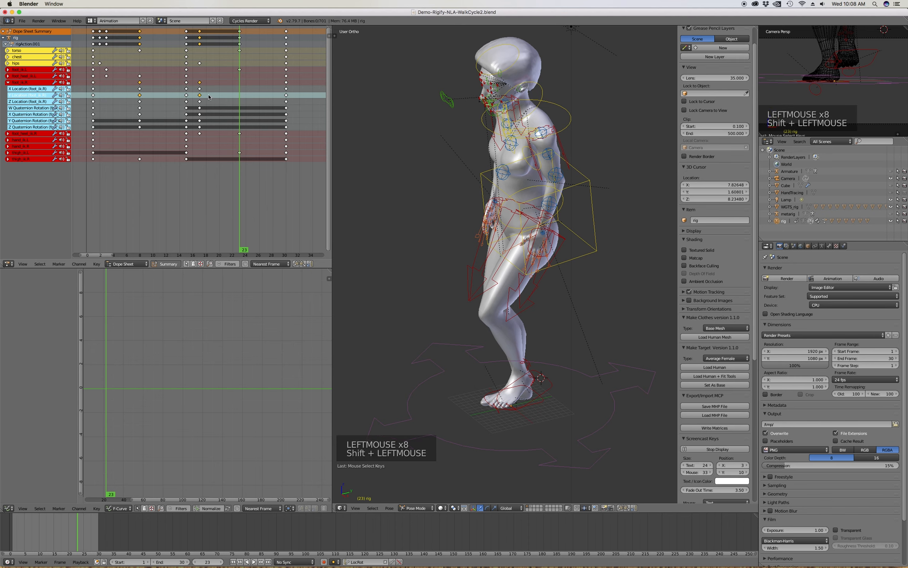
pyautogui.press('Delete')
pyautogui.click(203, 99)
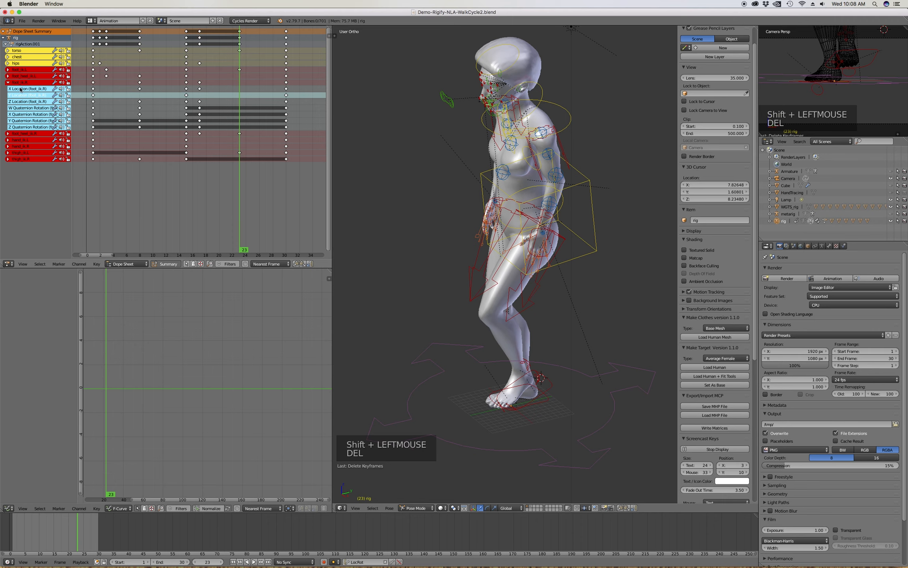
pyautogui.click(8, 82)
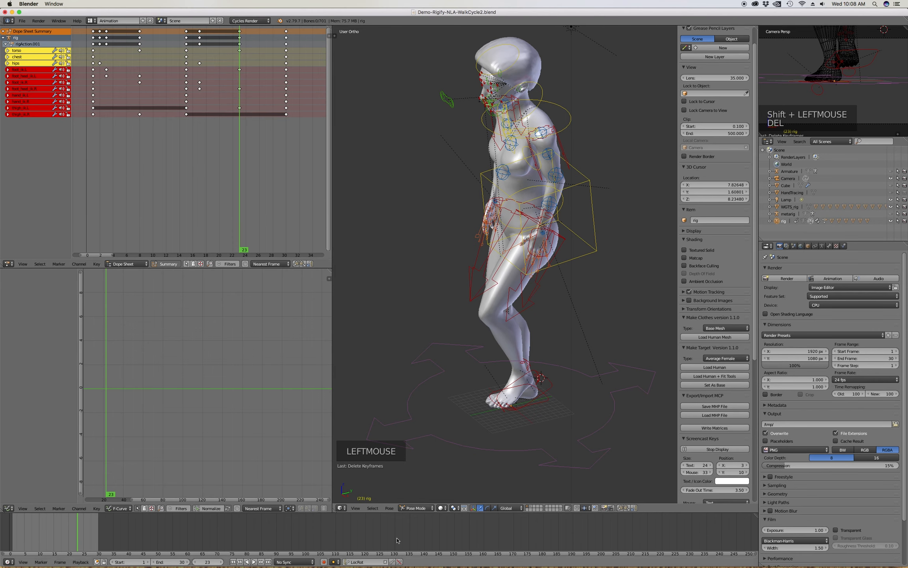
# Play the walk cycle in the right orthographic view to examine how the feet slide along the ground.
pyautogui.scroll(3, 531, 362)
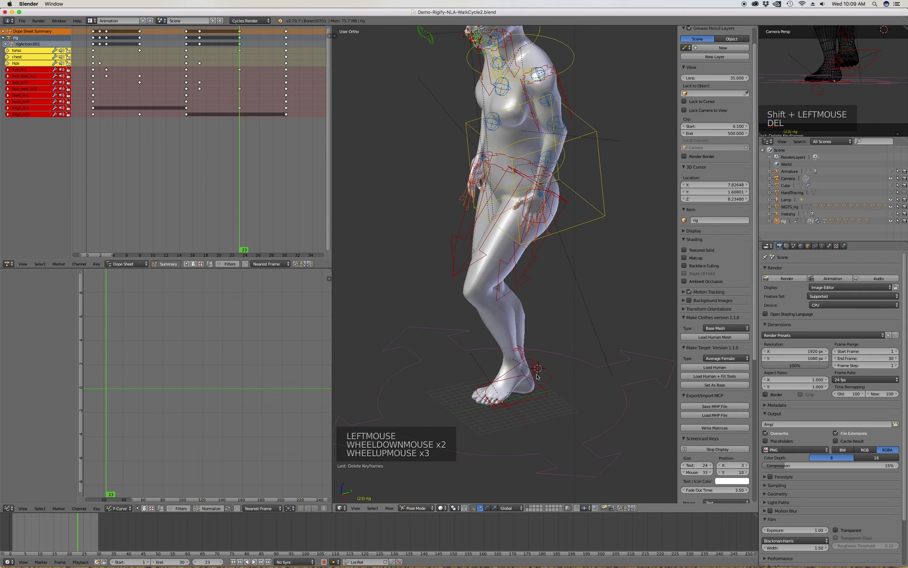
pyautogui.press('KP_3')
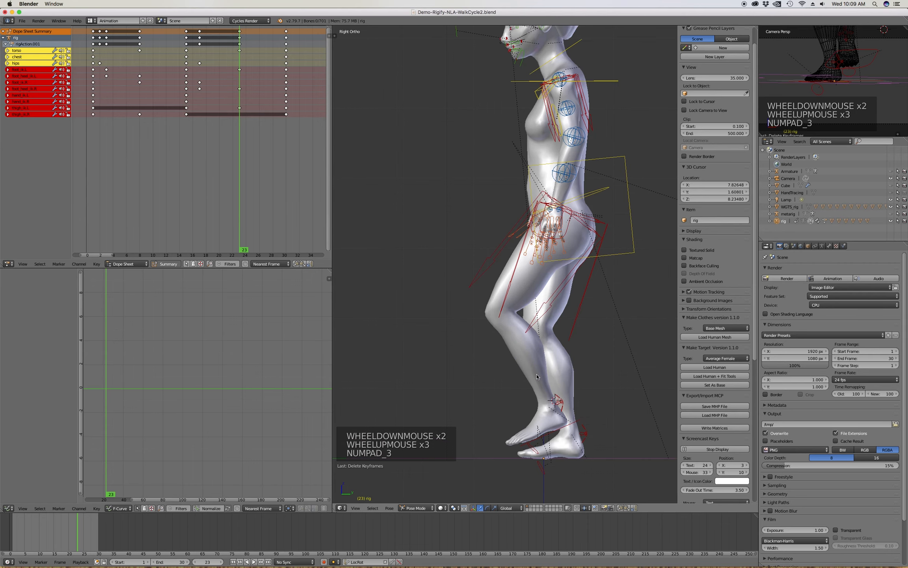
pyautogui.click(254, 562)
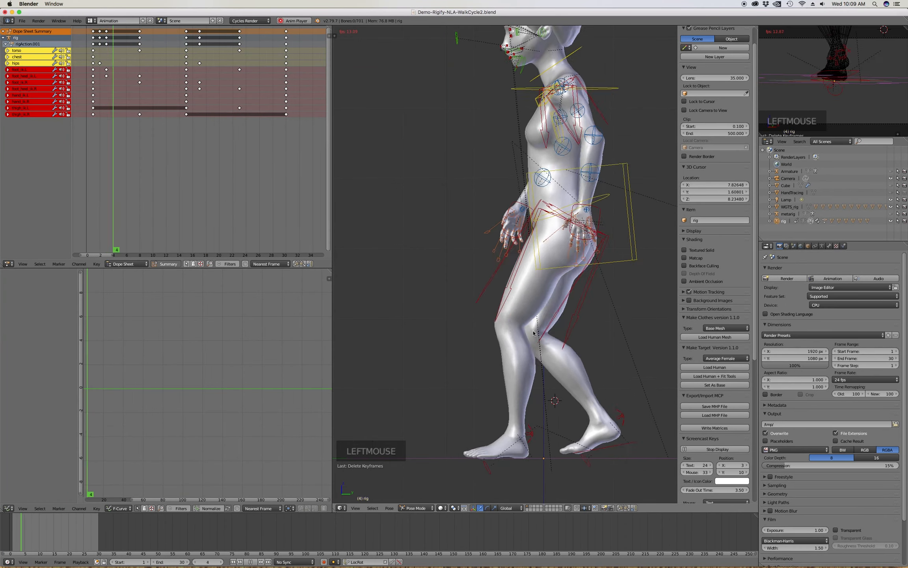
pyautogui.scroll(-1, 527, 387)
pyautogui.scroll(-1, 526, 387)
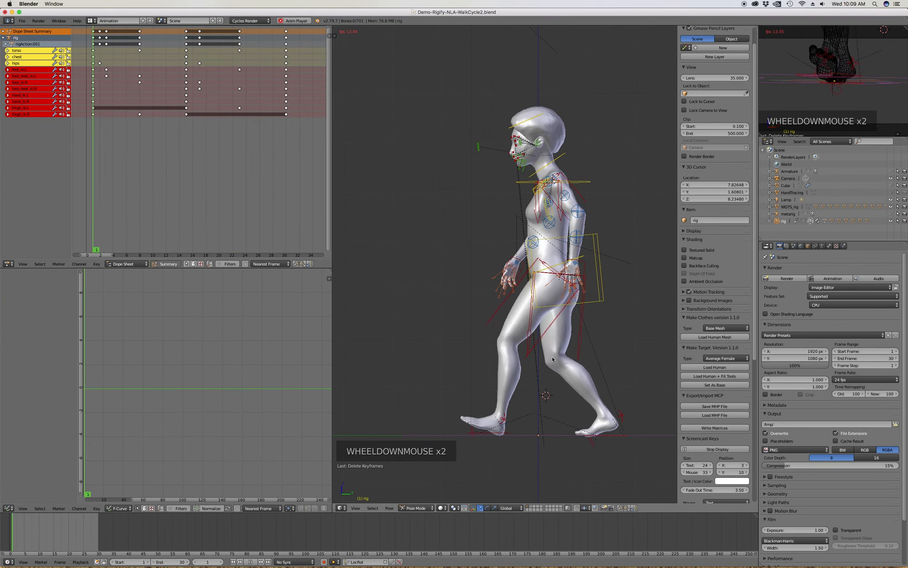
pyautogui.scroll(1, 565, 357)
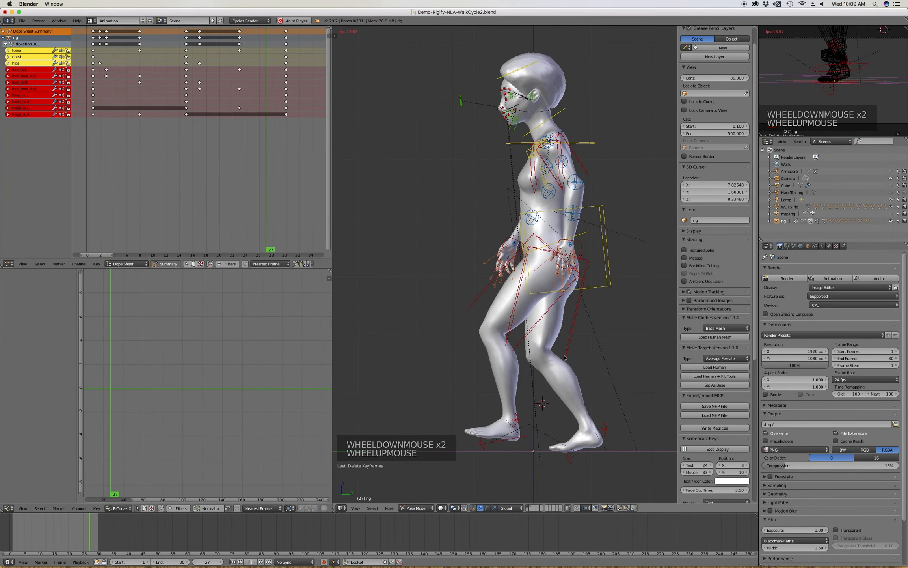